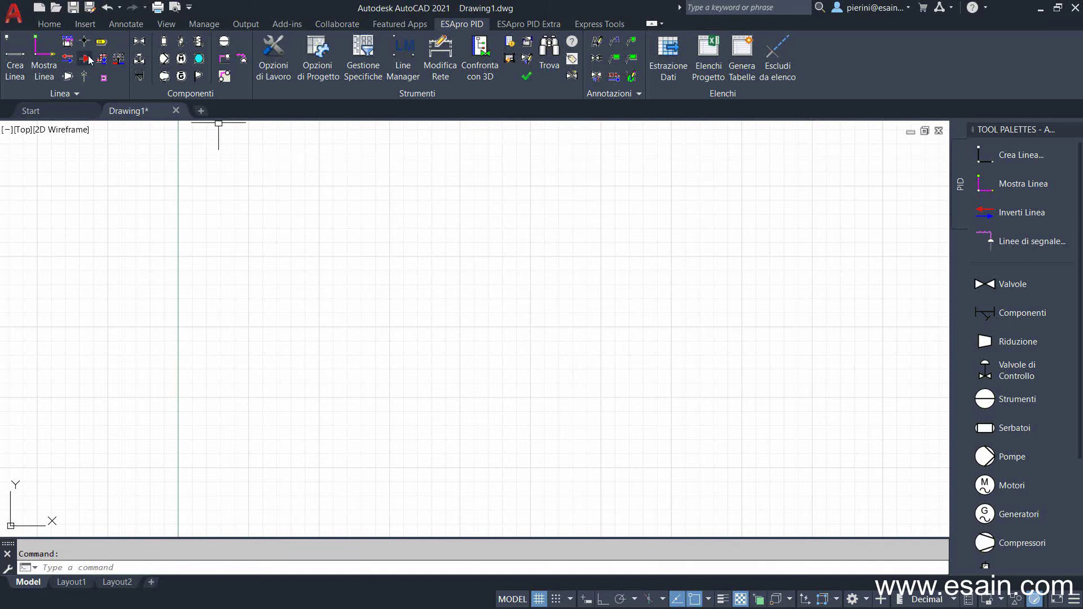
Browse the Home, Insert, Annotate, View, ESApro PID and ESApro PID Extra ribbon tabs
click(49, 25)
click(85, 24)
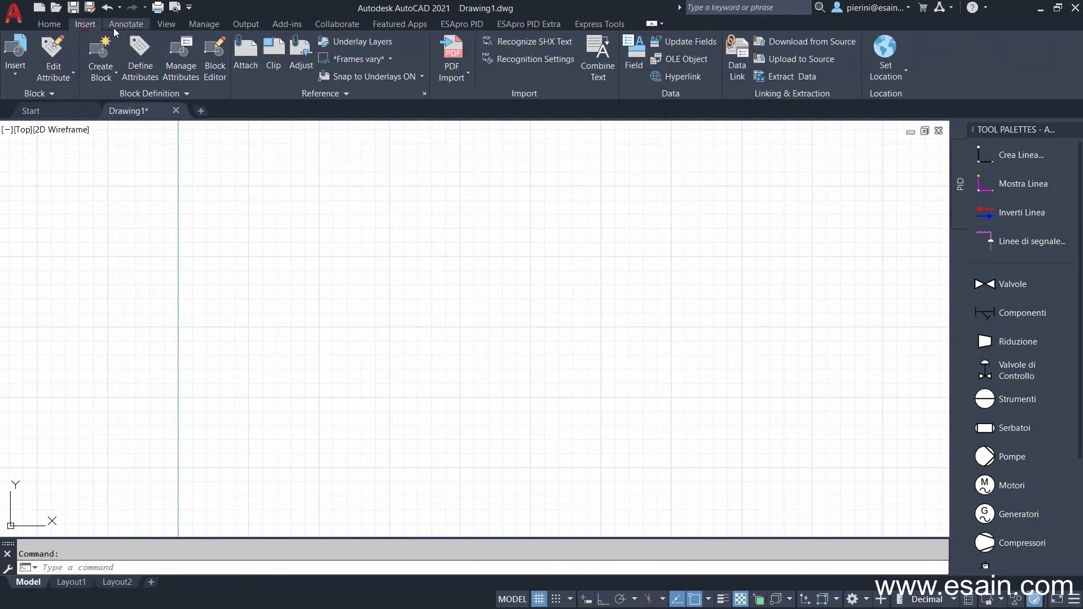
click(126, 25)
click(167, 24)
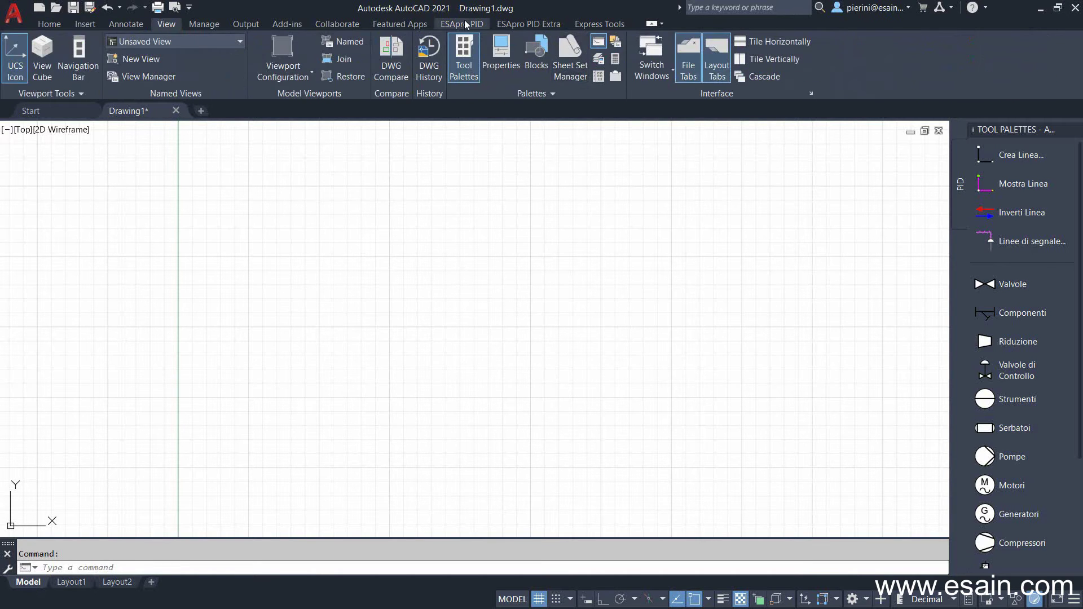
click(460, 24)
click(526, 25)
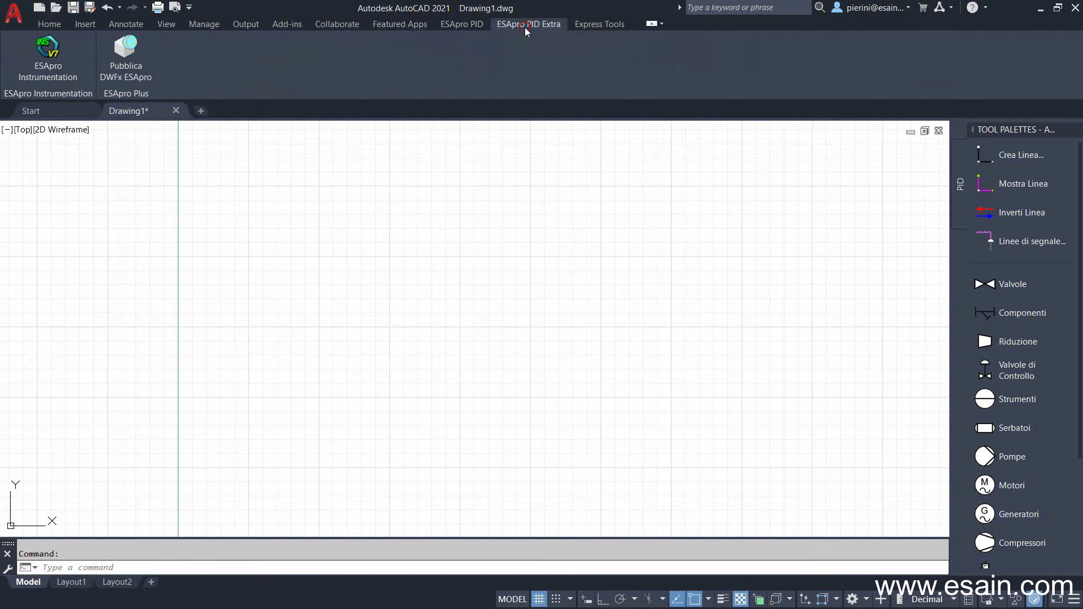
click(477, 25)
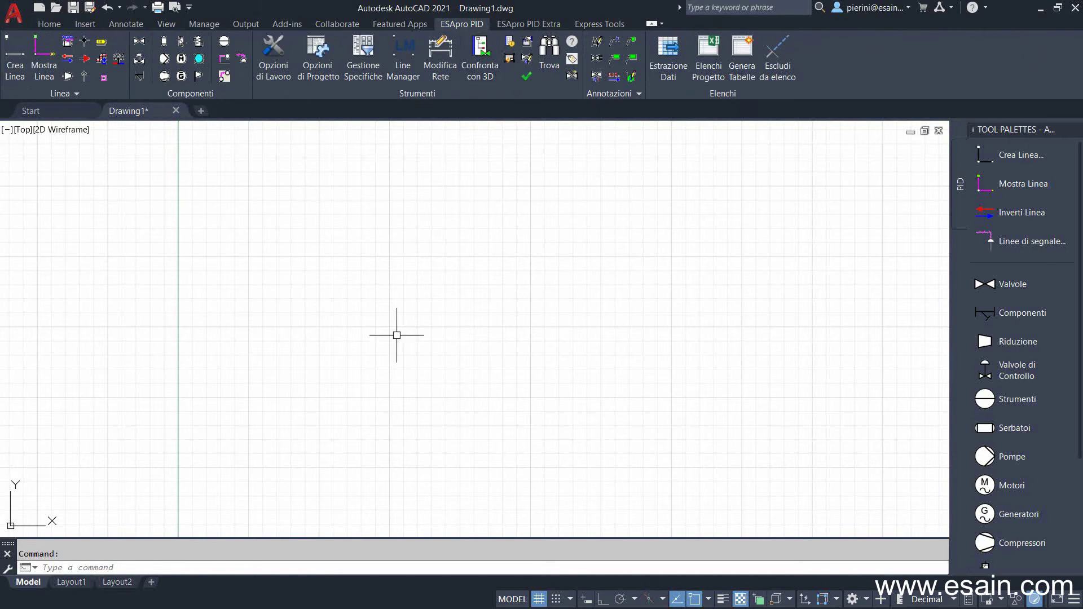
Open DemoPID-V8.dwg from recent documents and show the DATI VALVOLA data for valve MV 67120-21
click(14, 13)
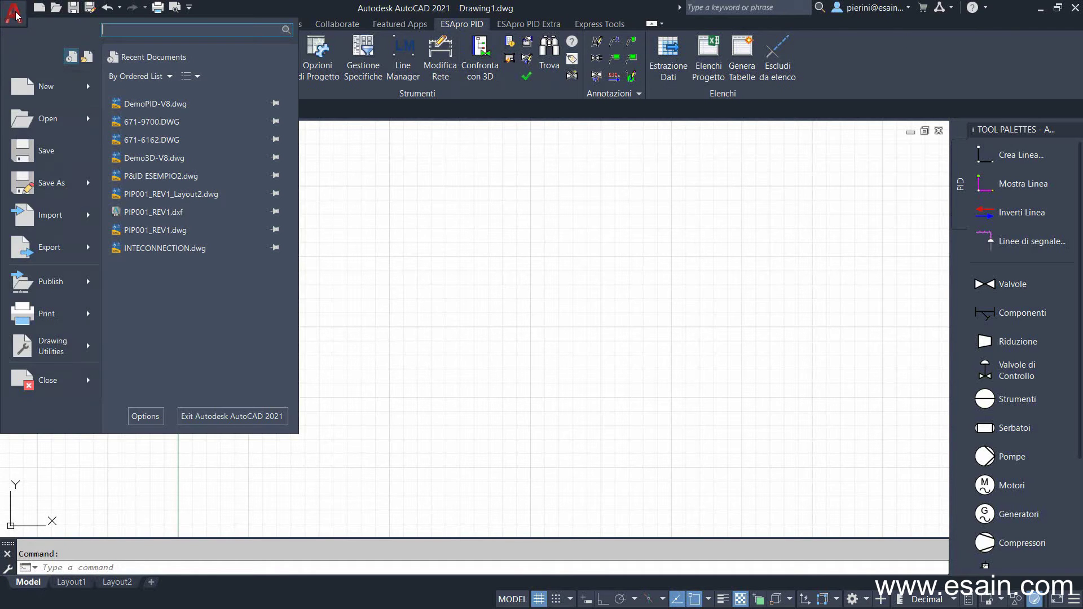
click(174, 105)
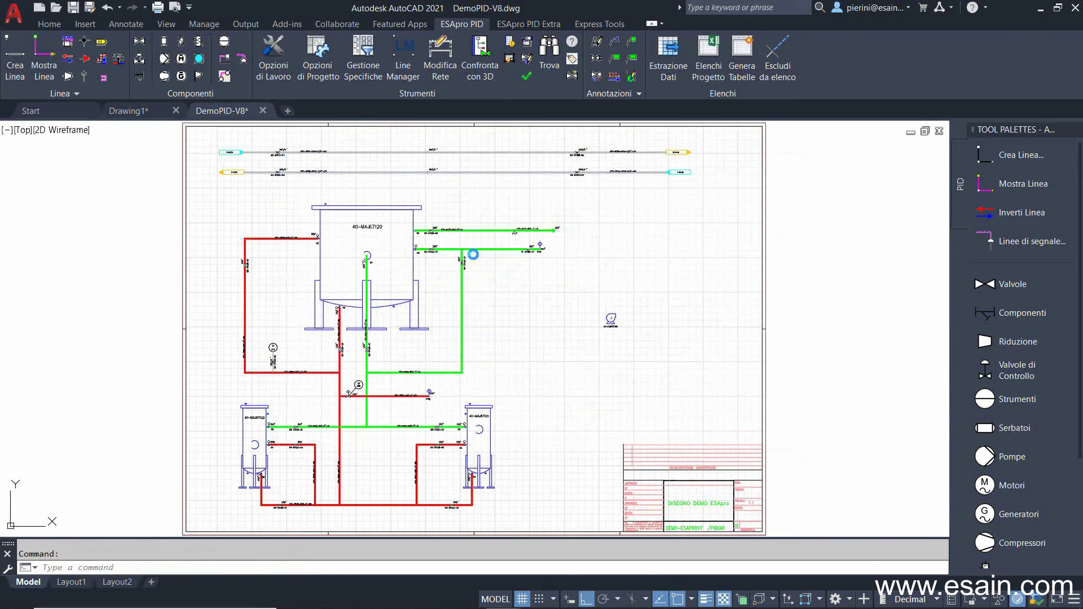
scroll(468, 268, up, 5)
scroll(467, 265, up, 6)
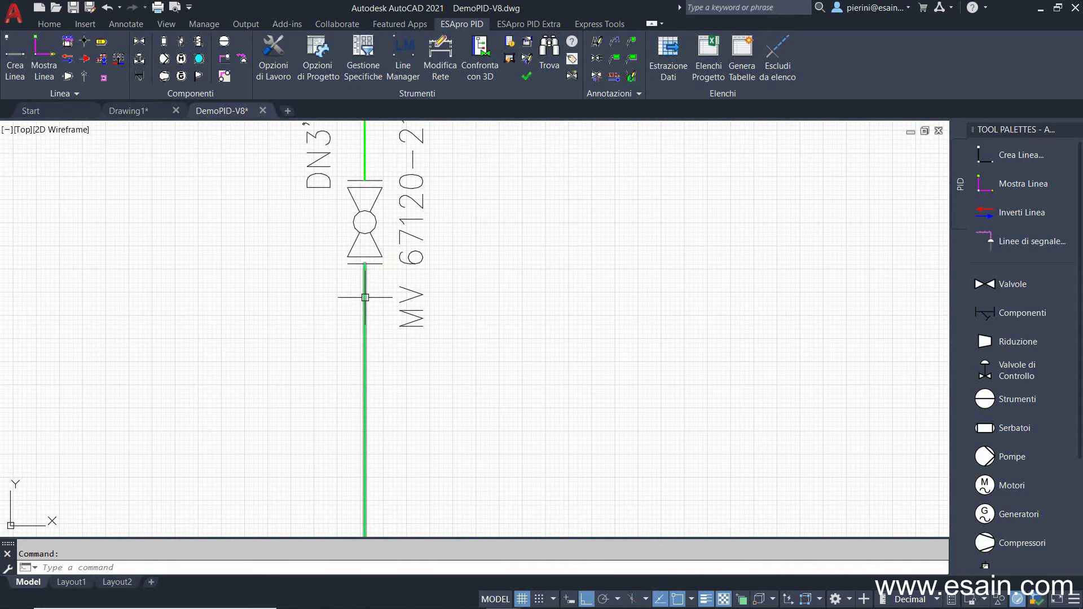
double_click(377, 240)
drag(455, 147, 395, 149)
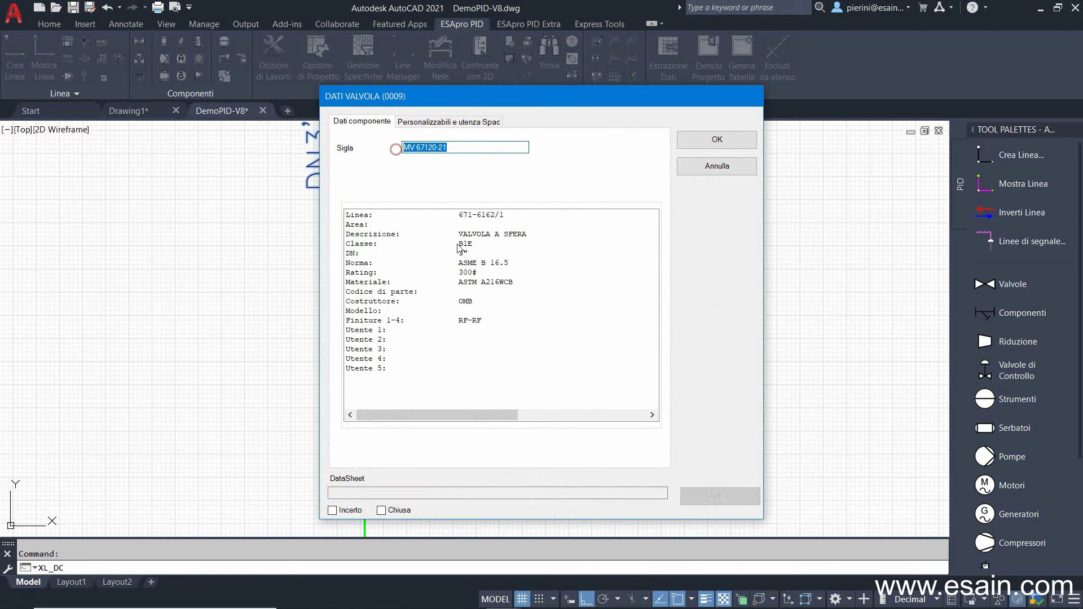
Close the valve data and review line 671-6162's identification fields in Modifica Linea
click(692, 145)
click(442, 348)
double_click(468, 324)
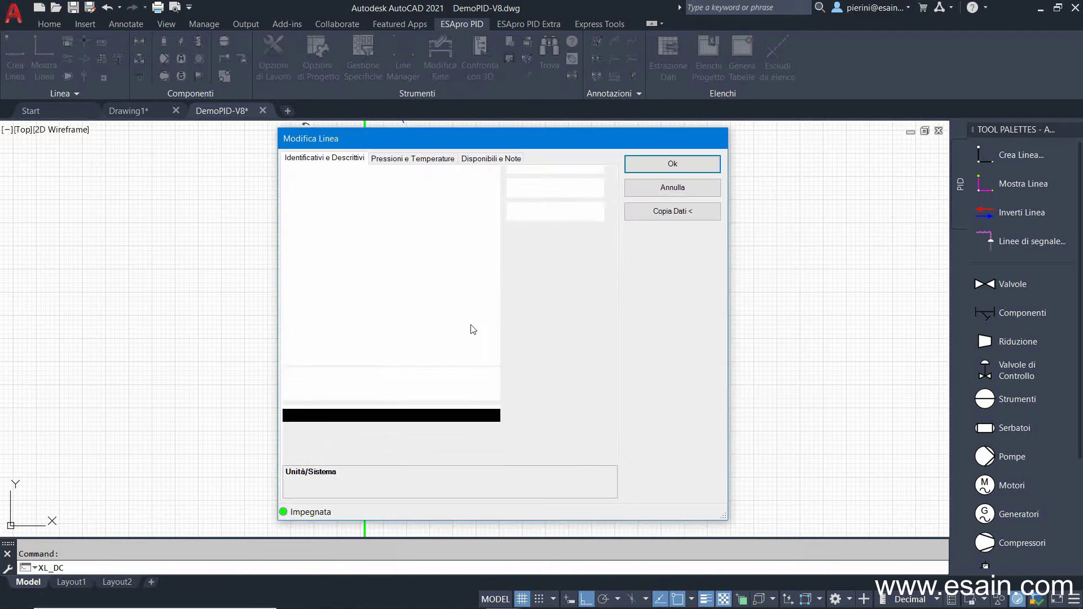
click(467, 193)
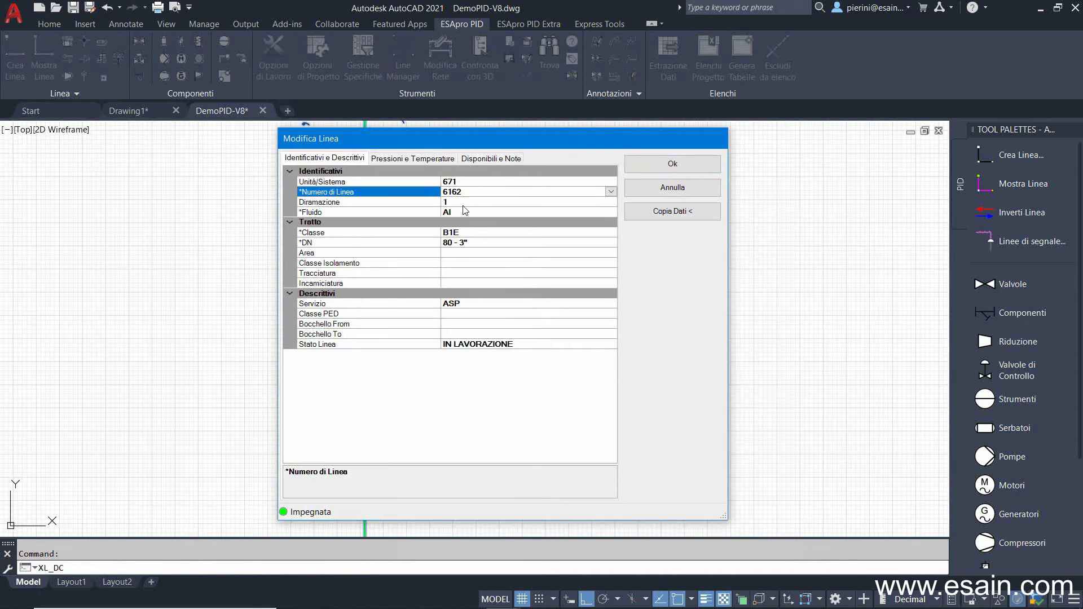
click(462, 201)
click(463, 233)
click(462, 251)
Check the line's design 20 BAR/200°C and operating 10 BAR/60°C values, then close it
click(414, 158)
click(653, 162)
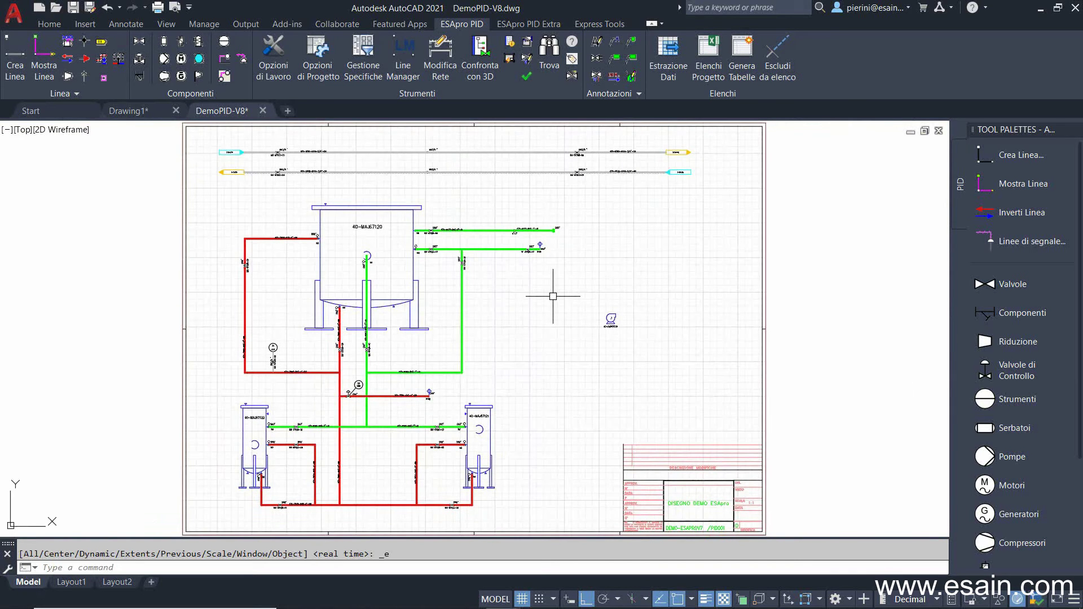
click(362, 62)
Filter the symbol library to VALVOLE and review gate valve 0010's descriptions, including GATE VALVE
click(55, 46)
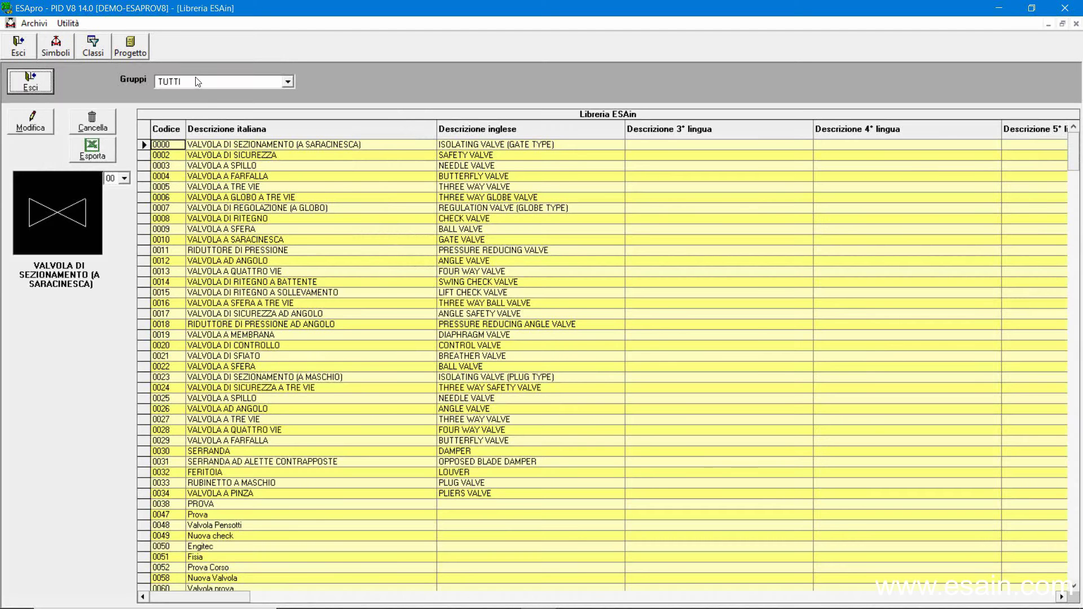
click(198, 81)
click(190, 100)
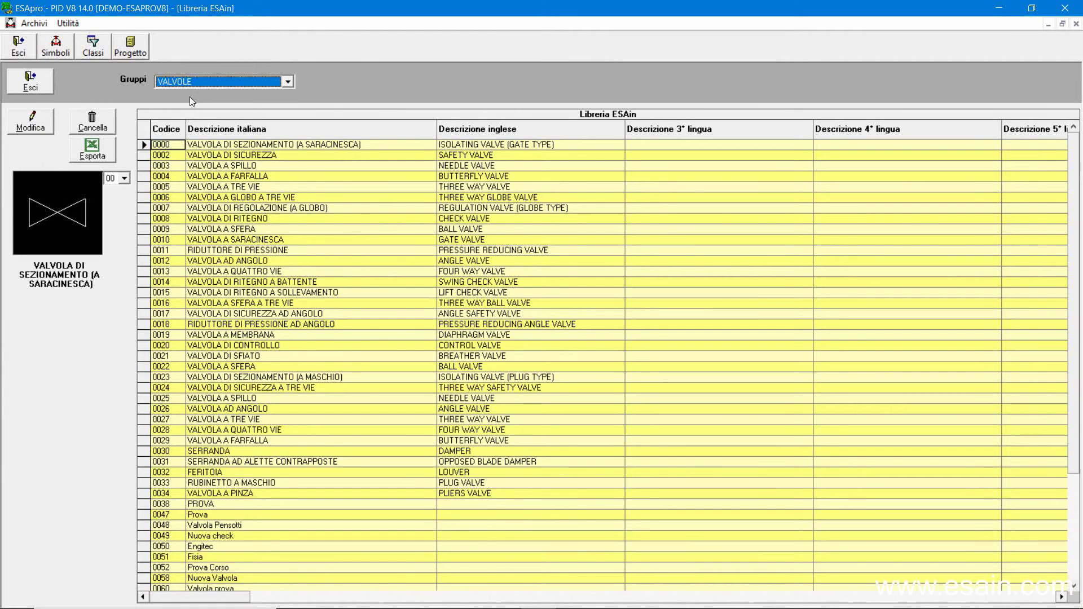
drag(199, 173, 194, 241)
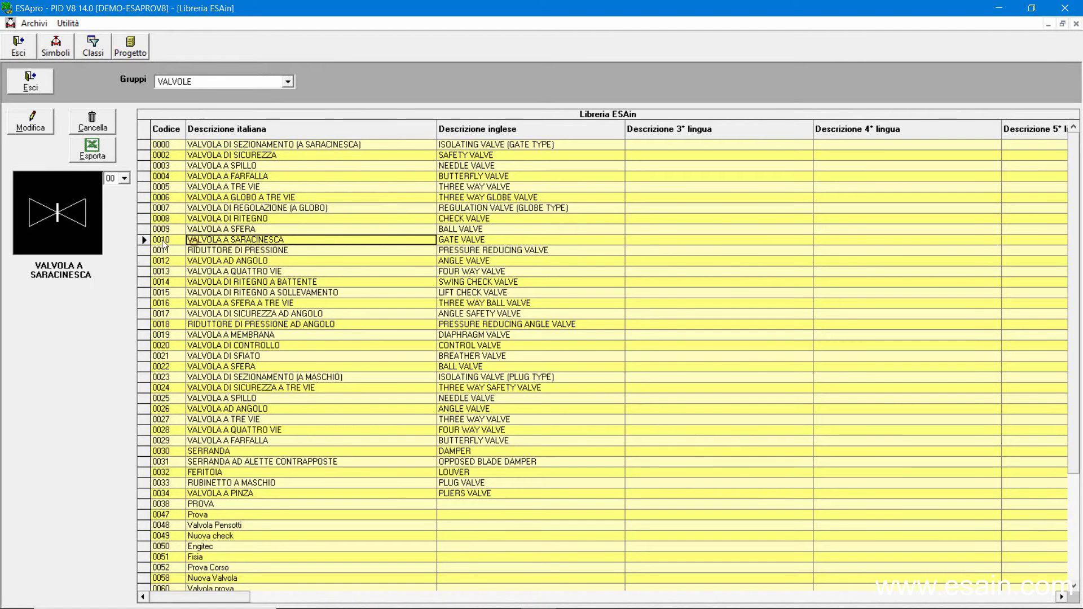
double_click(194, 240)
drag(611, 225, 440, 231)
drag(548, 244, 492, 247)
click(511, 269)
Preview gate valve variants 01 and 03, return to 00, and cancel without saving
click(728, 338)
click(718, 359)
key(Down)
key(Down)
key(Up)
key(Up)
key(Up)
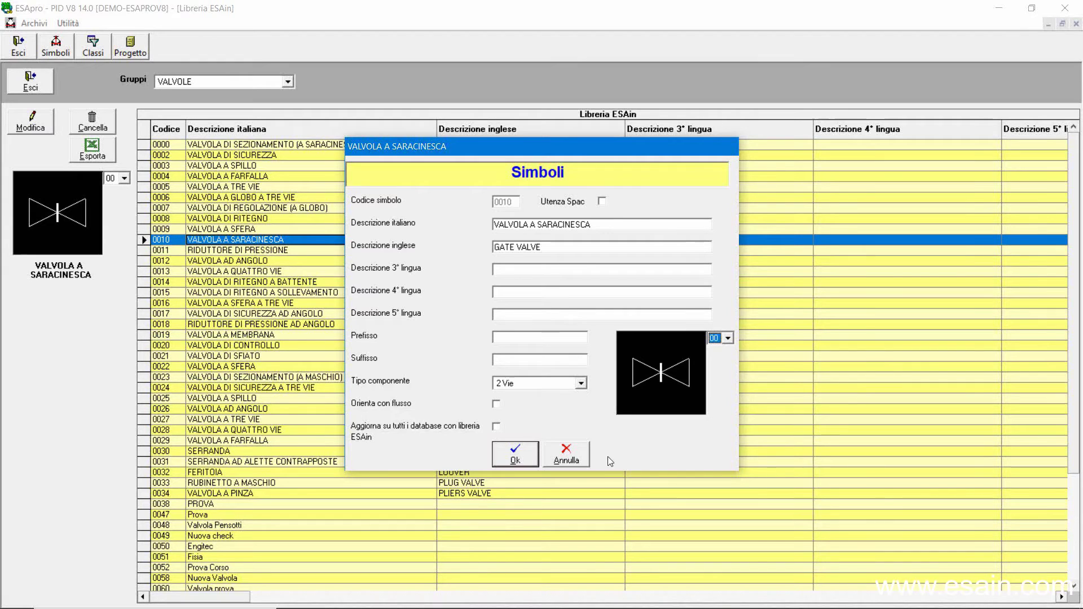
click(566, 454)
Filter the symbol groups to MOTORI and close the symbol library
click(260, 85)
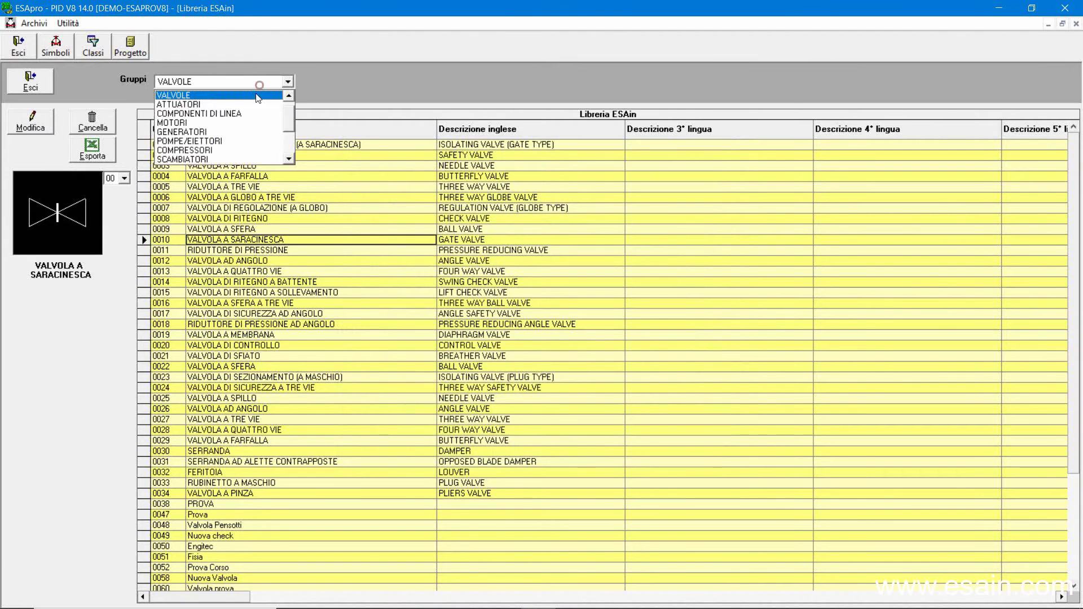
click(231, 118)
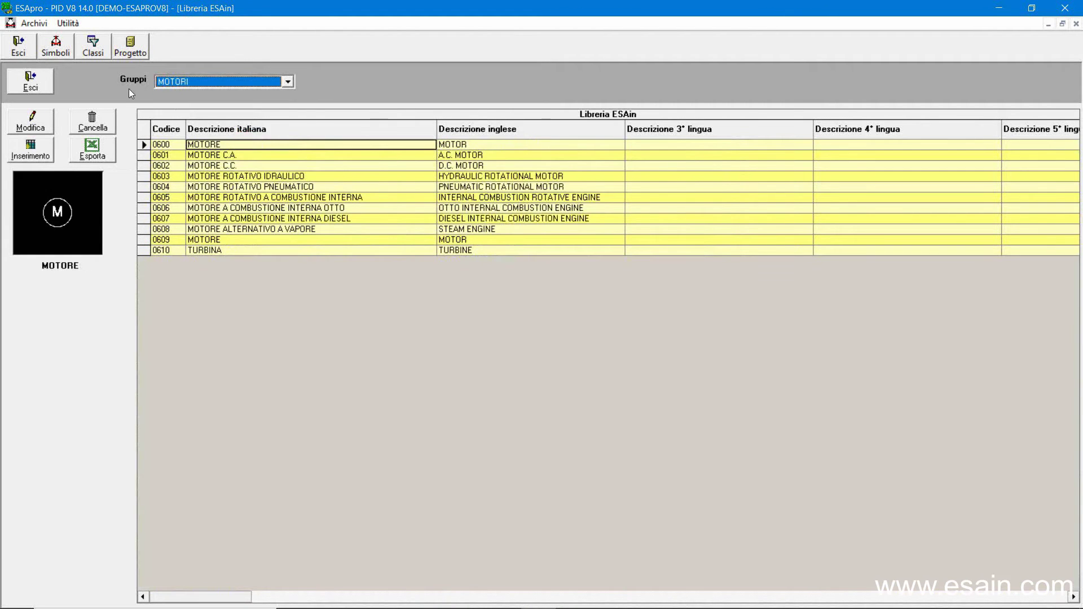
click(38, 83)
click(90, 50)
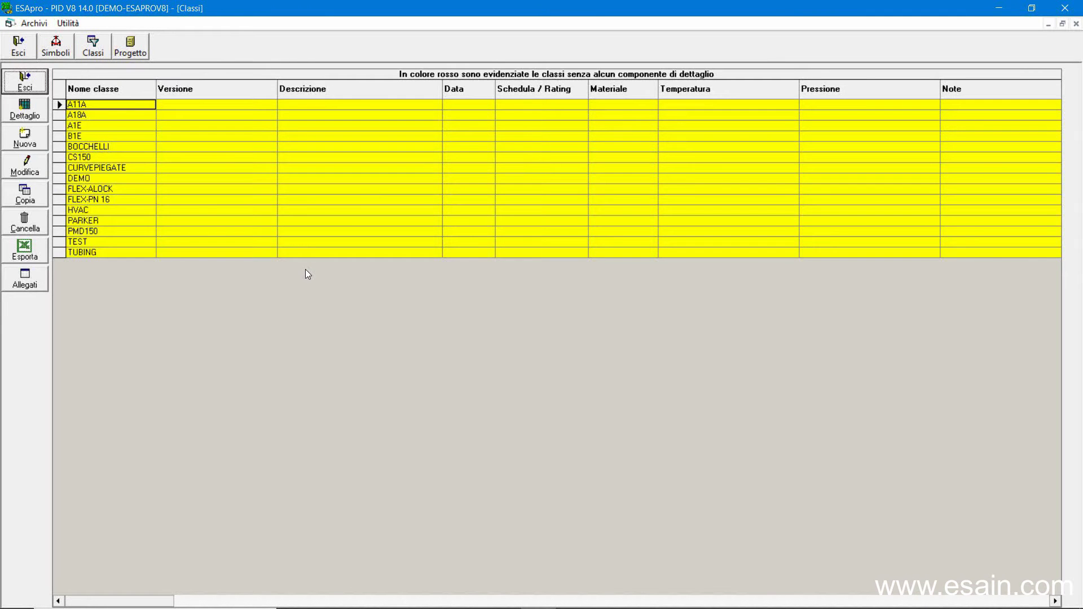
Open the DEMO class components and browse ball valve 0009 and gate valve 0010
double_click(56, 179)
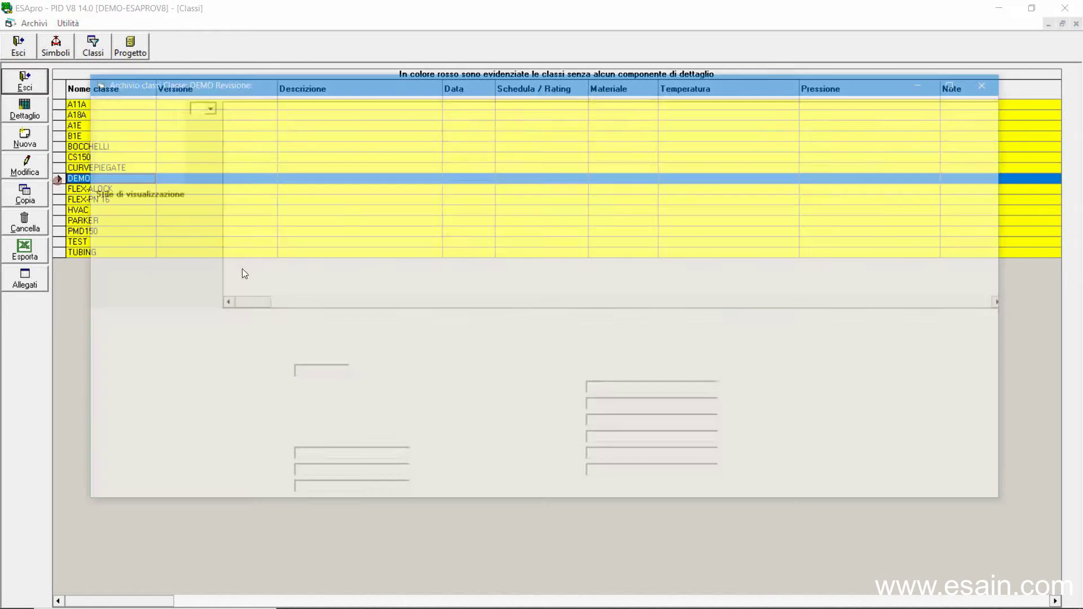
click(282, 176)
click(294, 197)
click(300, 218)
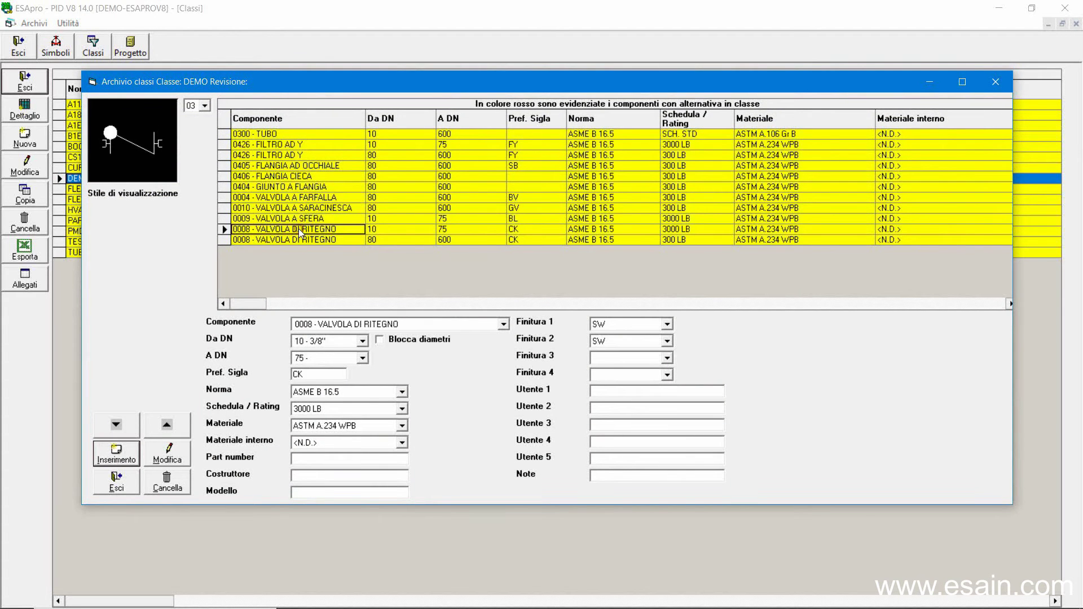
click(299, 211)
click(223, 209)
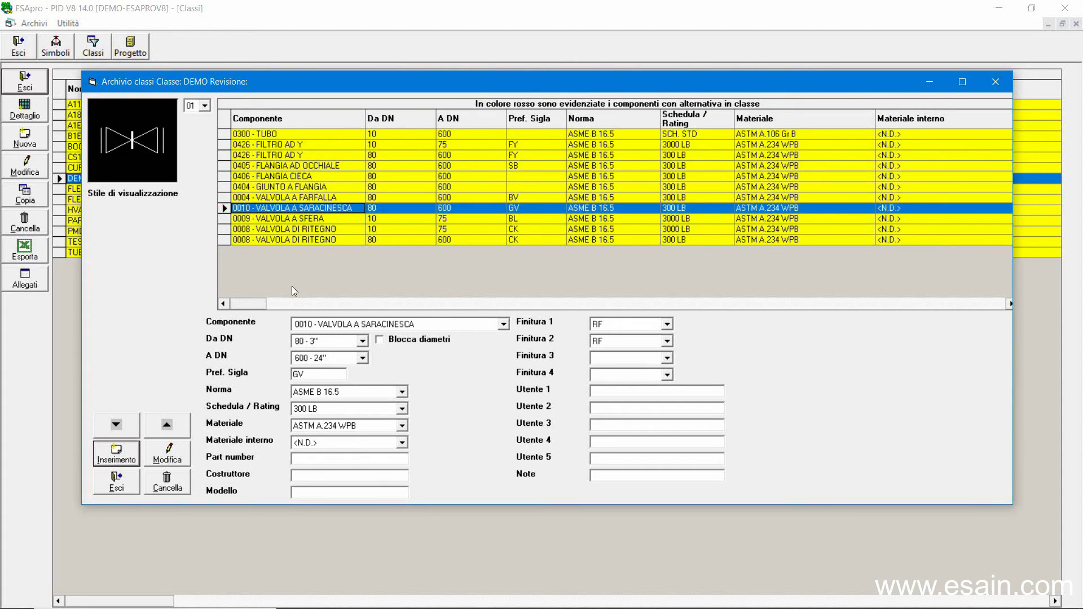
Inspect the 300 LB rating and 80 - 3" start size, then ball valve 0009 and check valve 0008
double_click(320, 409)
click(323, 341)
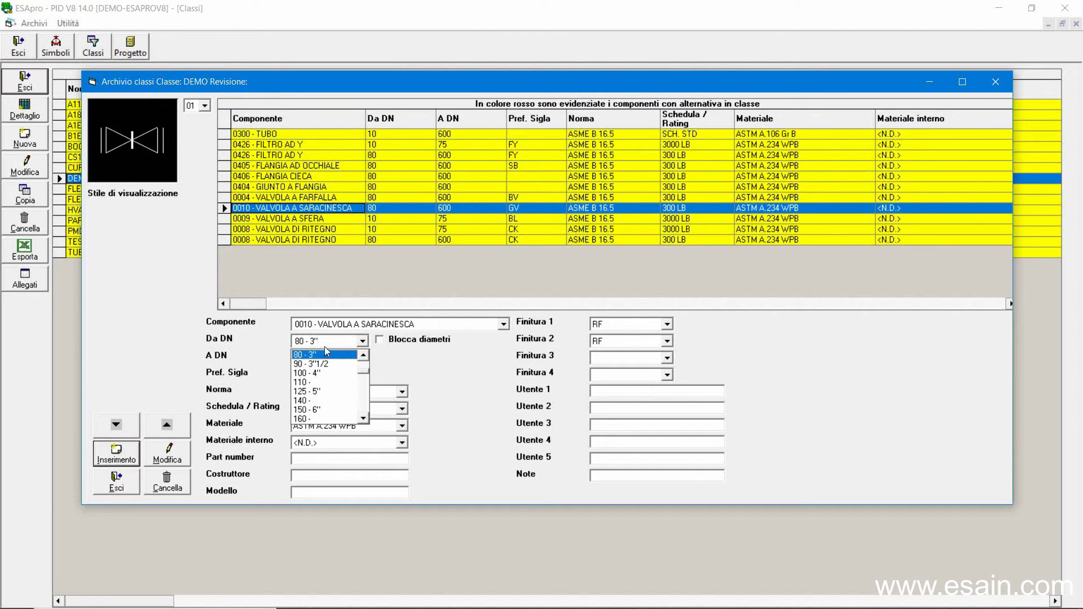
click(325, 342)
click(302, 220)
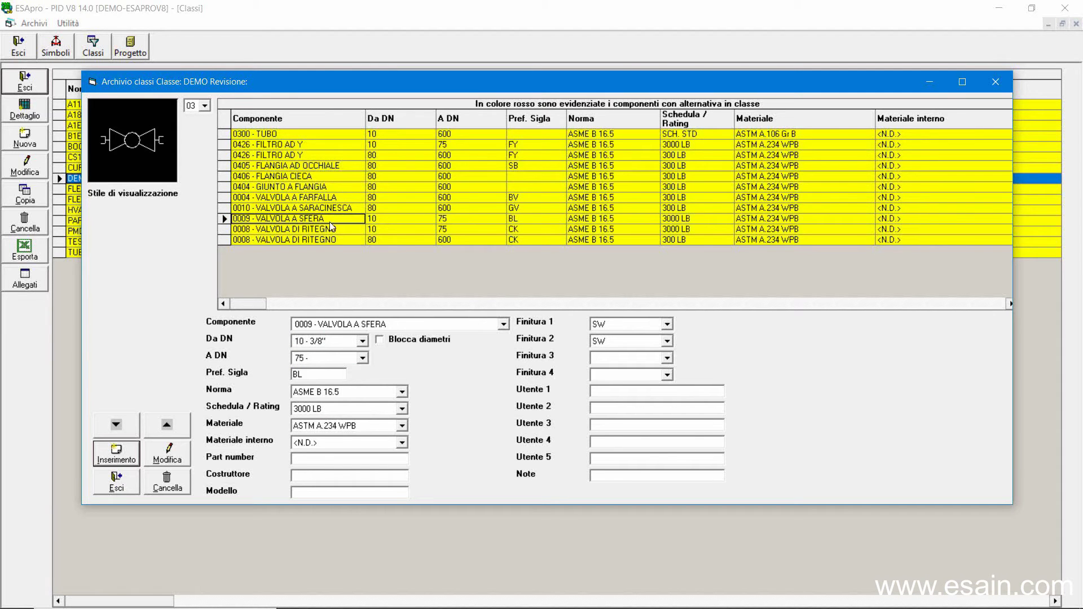
click(311, 230)
click(115, 489)
click(27, 137)
text(W001)
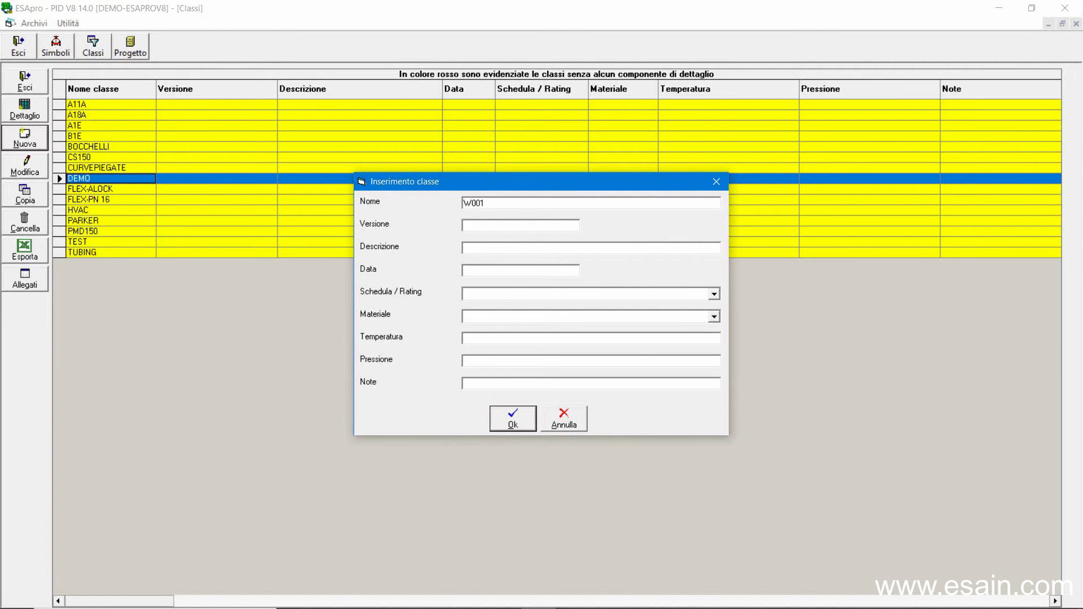
Describe W001 as a sample class for water, confirm it, and open its component archive
click(521, 252)
text(SEMPIO PER ACQUA)
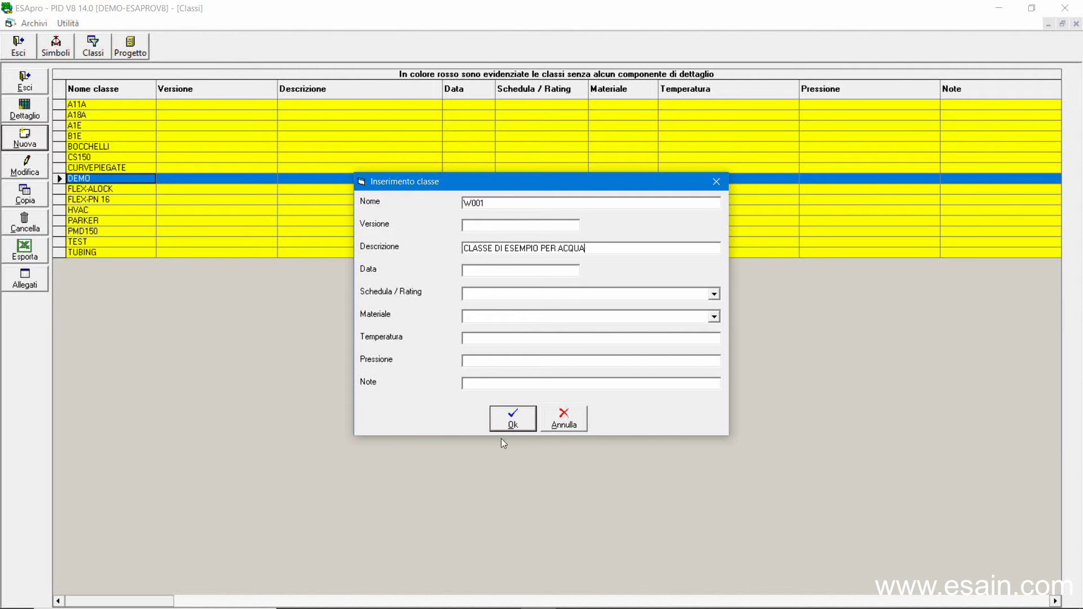
click(511, 418)
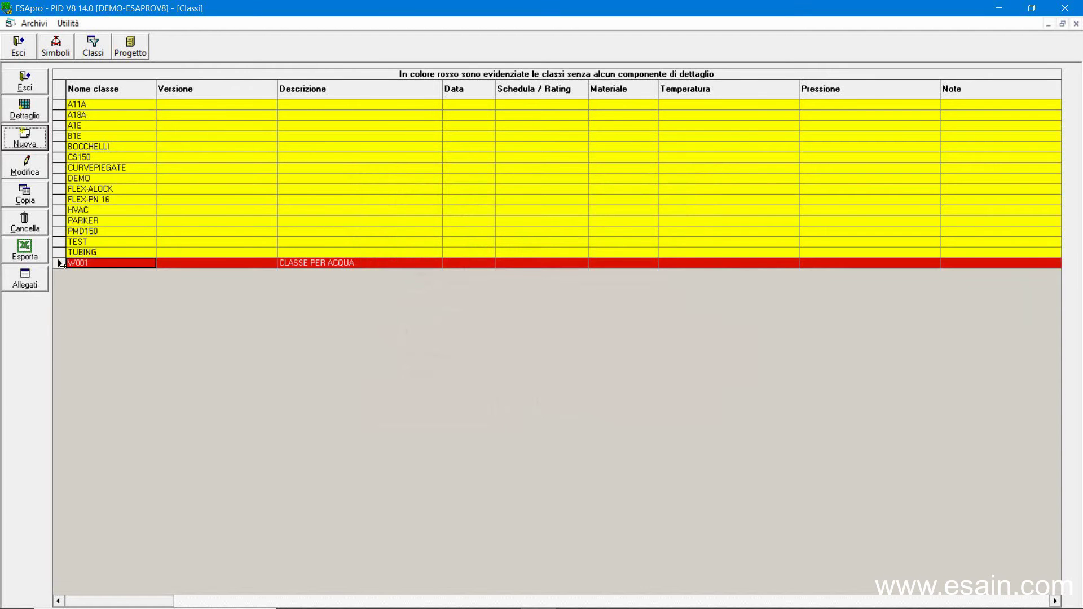
double_click(59, 264)
Choose pipe 0300 - TUBO for W001 with a starting diameter of 15 - 1/2"
click(364, 324)
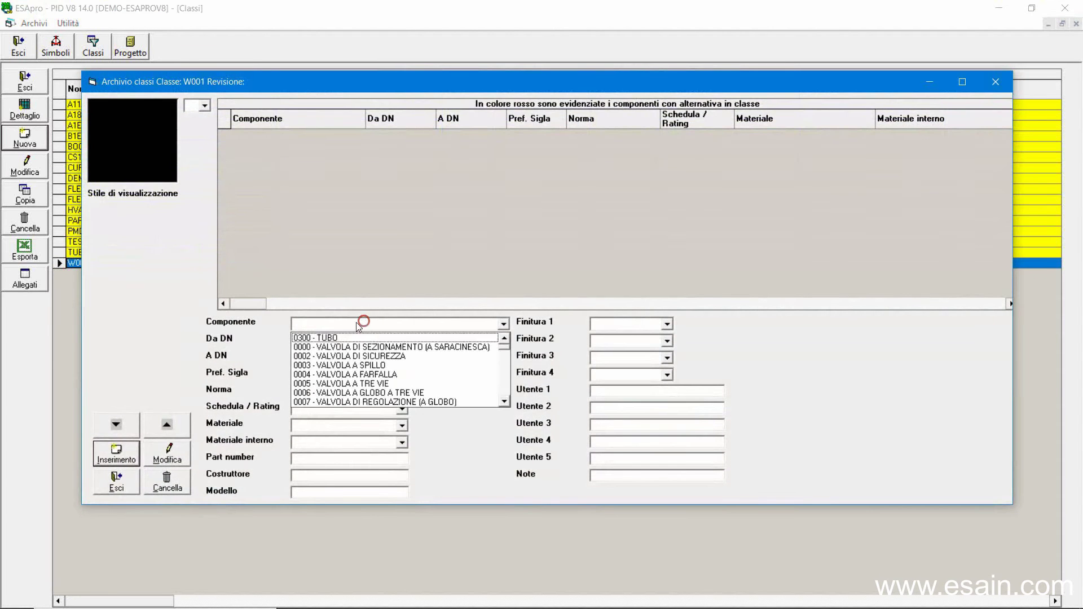
click(329, 339)
click(362, 341)
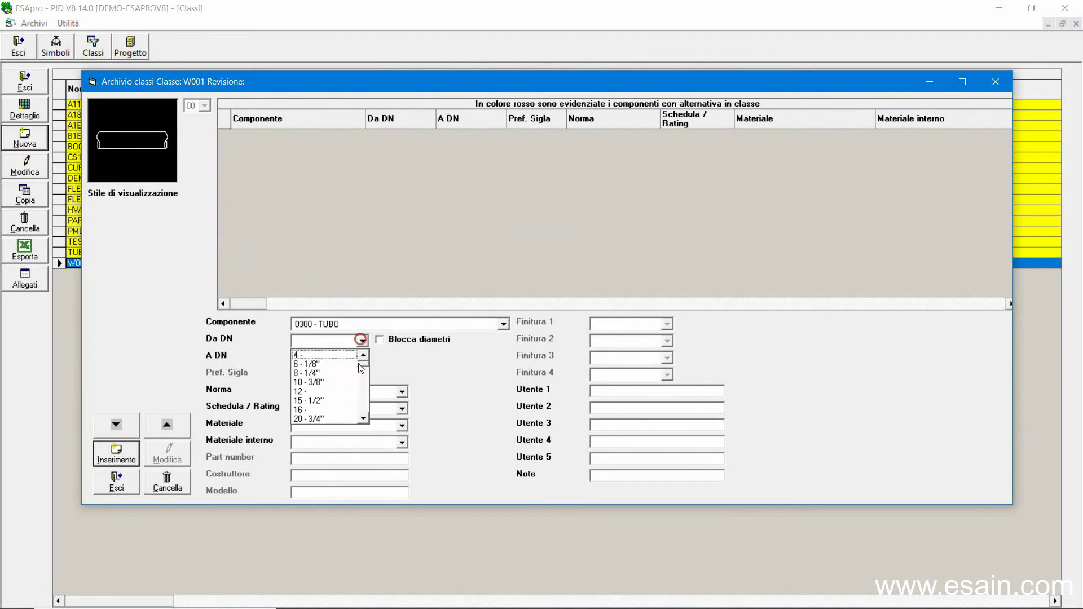
click(362, 419)
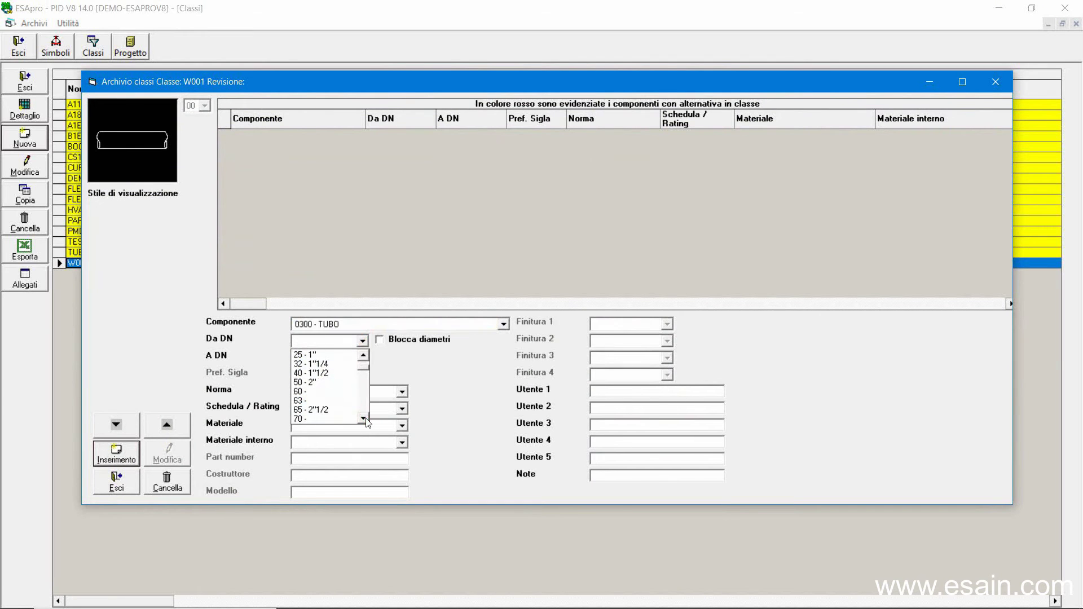
click(363, 357)
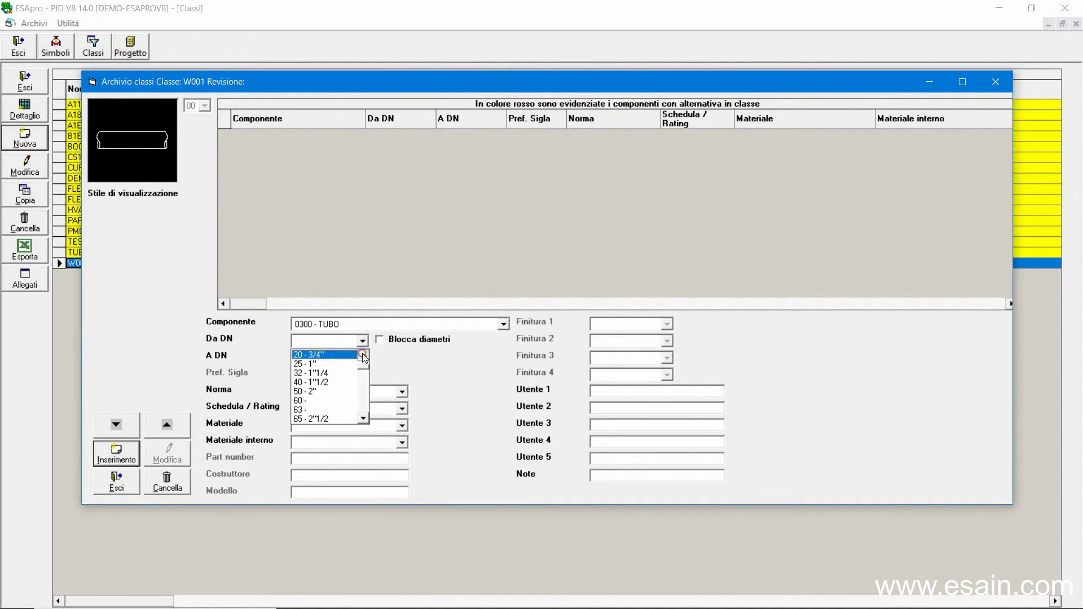
click(339, 400)
Set the pipe's ending diameter to 200 - 8" and material CS, then insert it
click(361, 358)
click(364, 434)
click(365, 436)
click(365, 436)
click(366, 435)
click(325, 427)
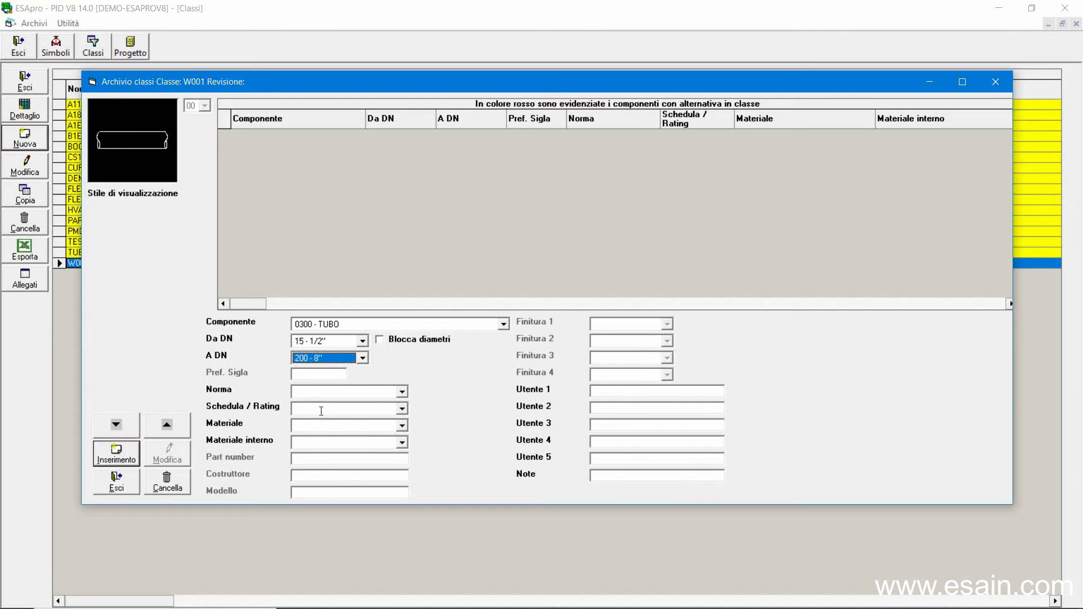
click(320, 426)
text(CS)
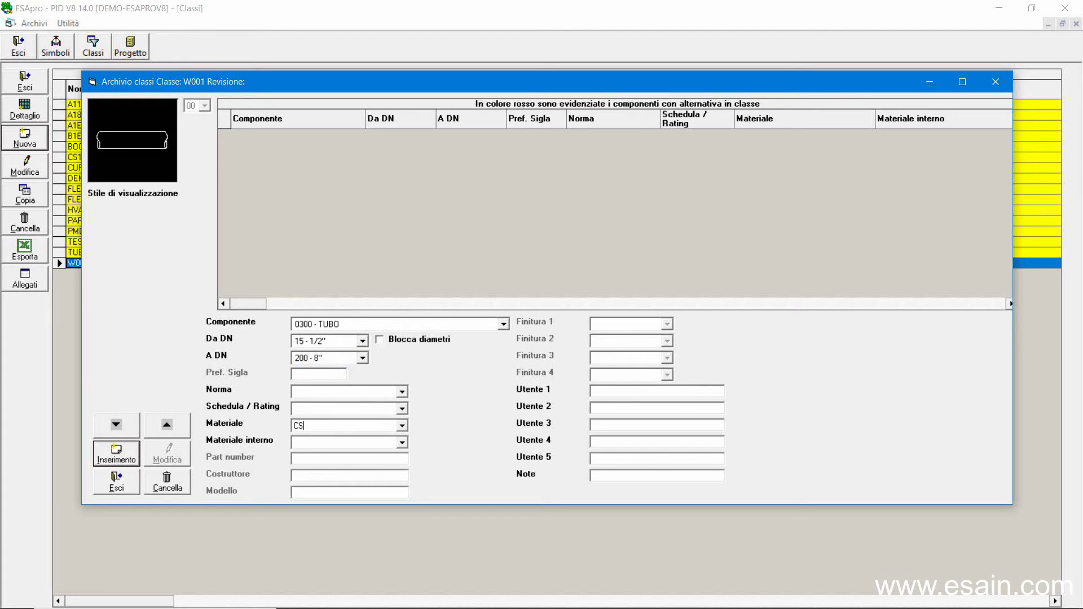
click(116, 454)
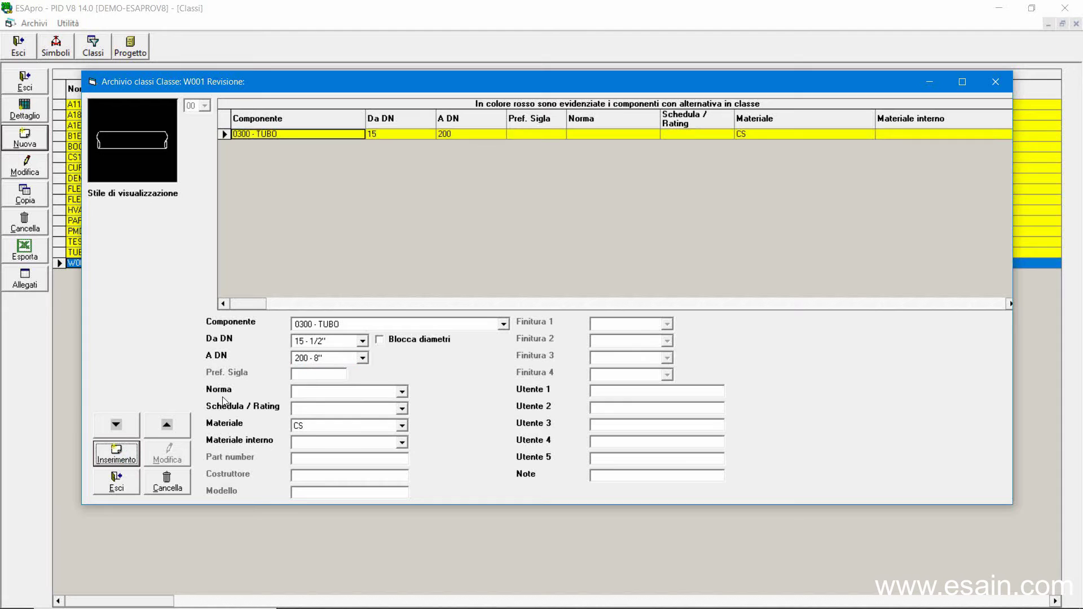
click(385, 324)
Choose gate valve 0010 - VALVOLA A SARACINESCA from DN 80 with tag prefix GV
scroll(500, 402, down, 2)
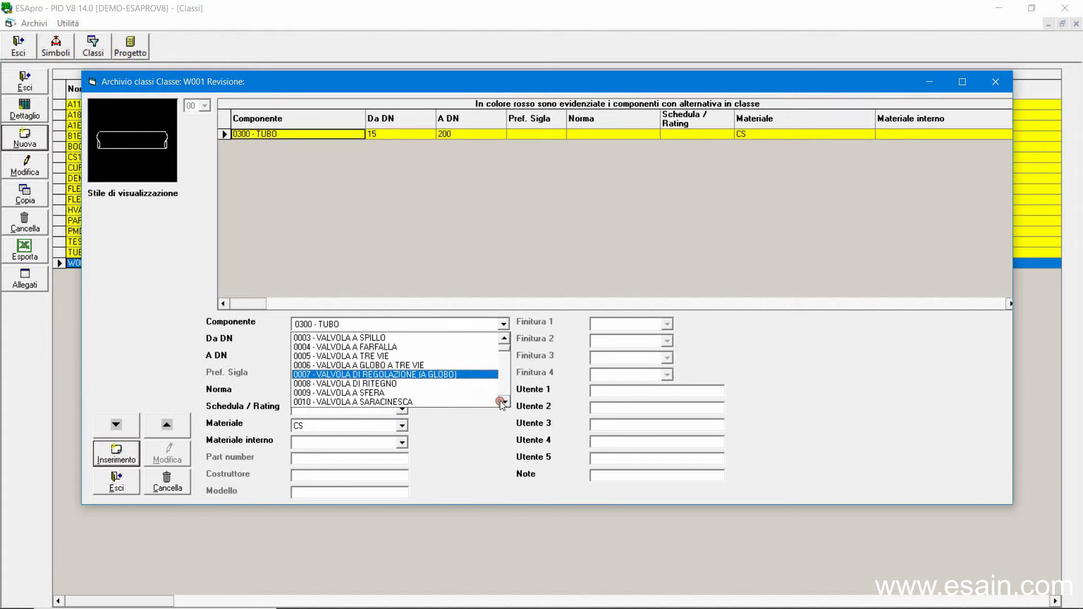
click(440, 401)
click(361, 341)
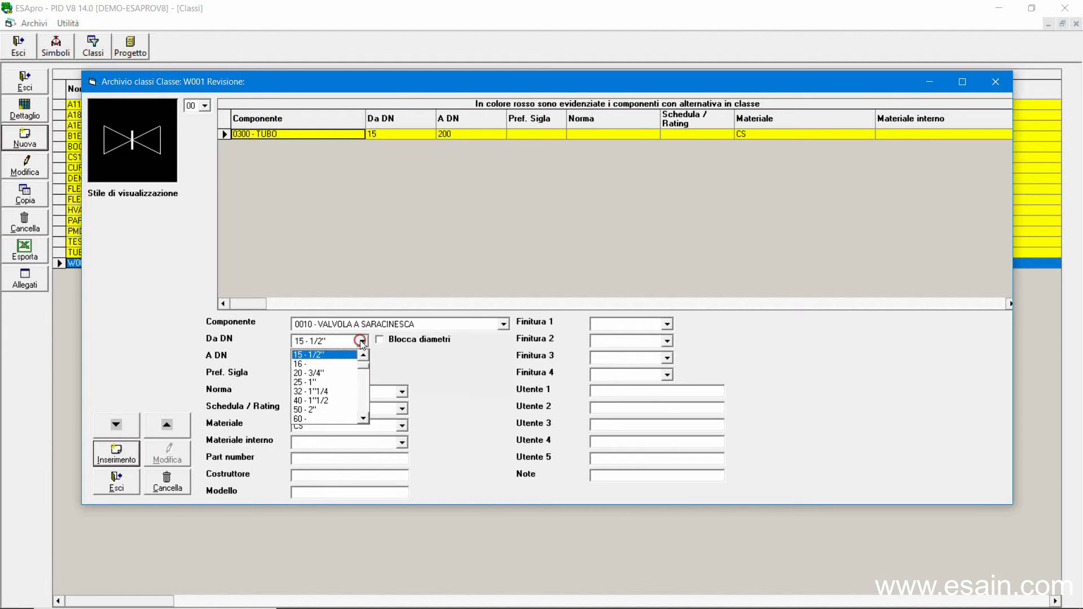
click(364, 420)
click(364, 420)
click(341, 405)
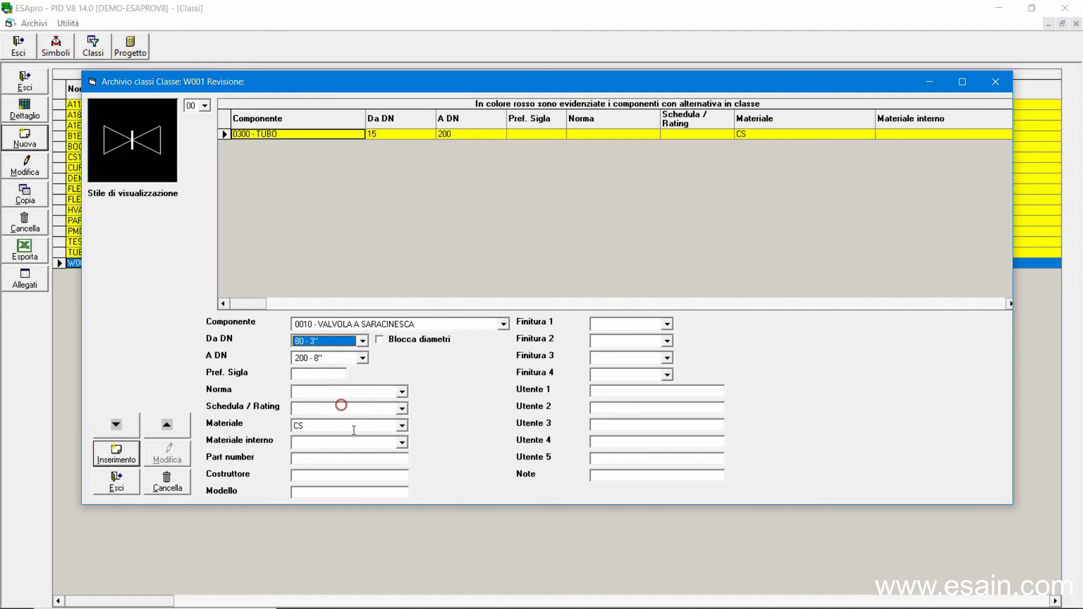
click(322, 377)
text(GV)
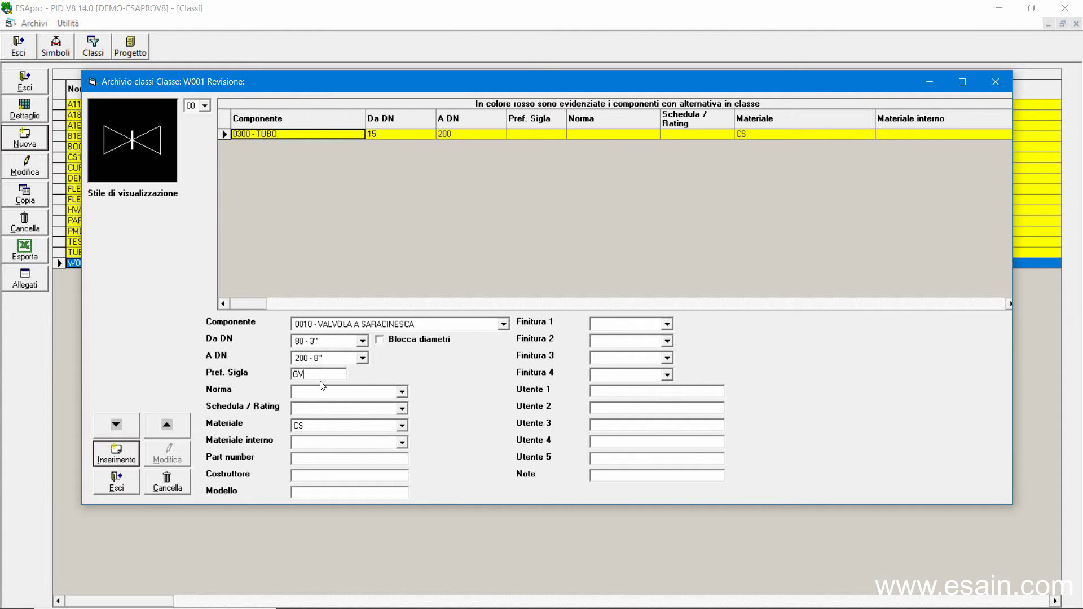
double_click(312, 374)
click(314, 396)
Set the gate valve's standard to ASME B 16.34 and rating to 150 LB
click(401, 391)
click(403, 458)
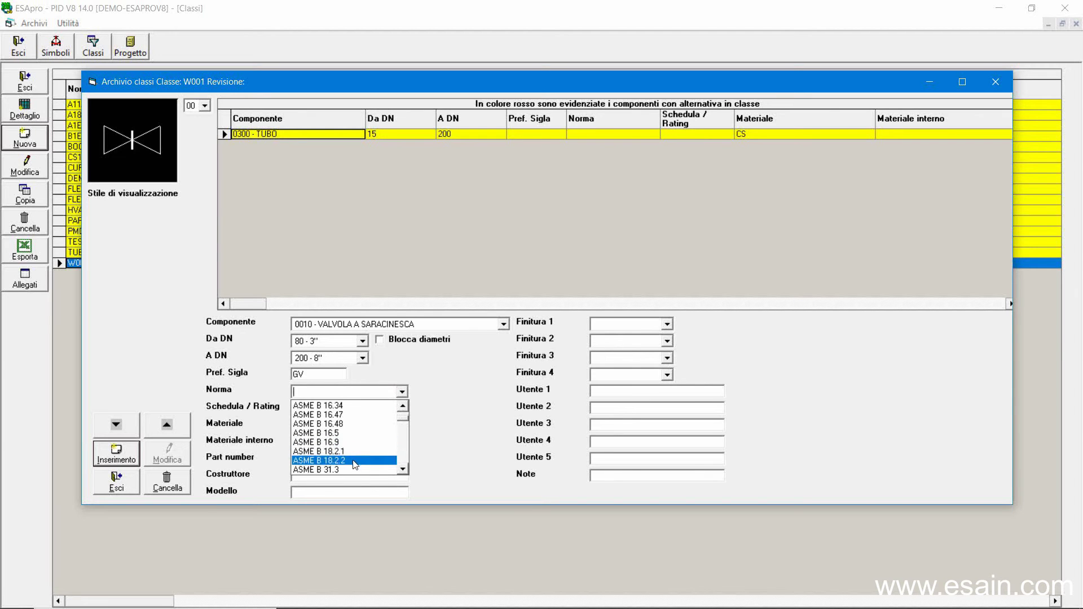
click(377, 405)
text(150)
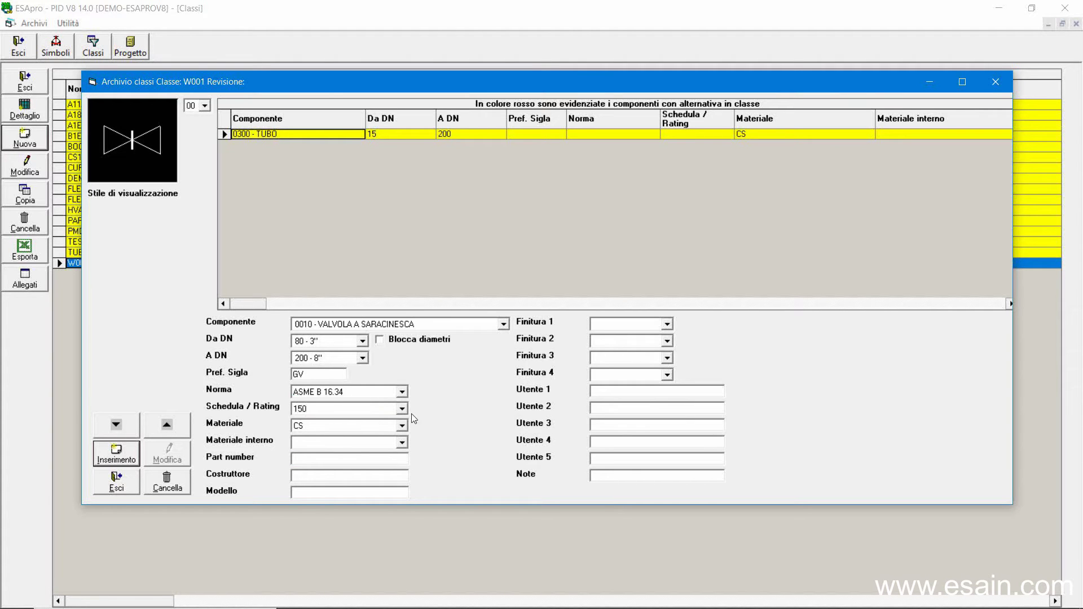
click(402, 409)
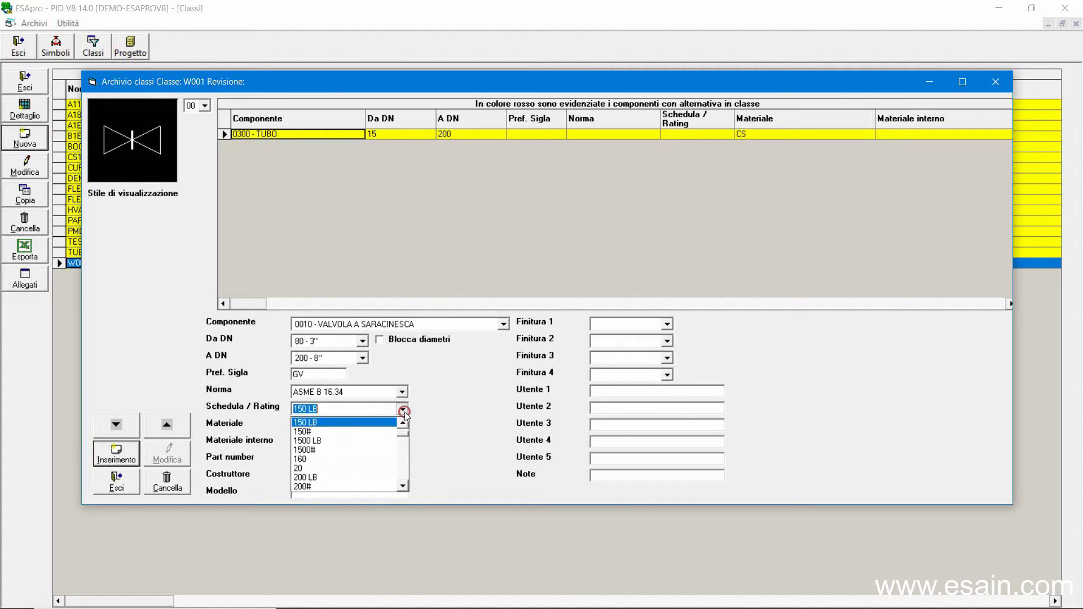
click(346, 422)
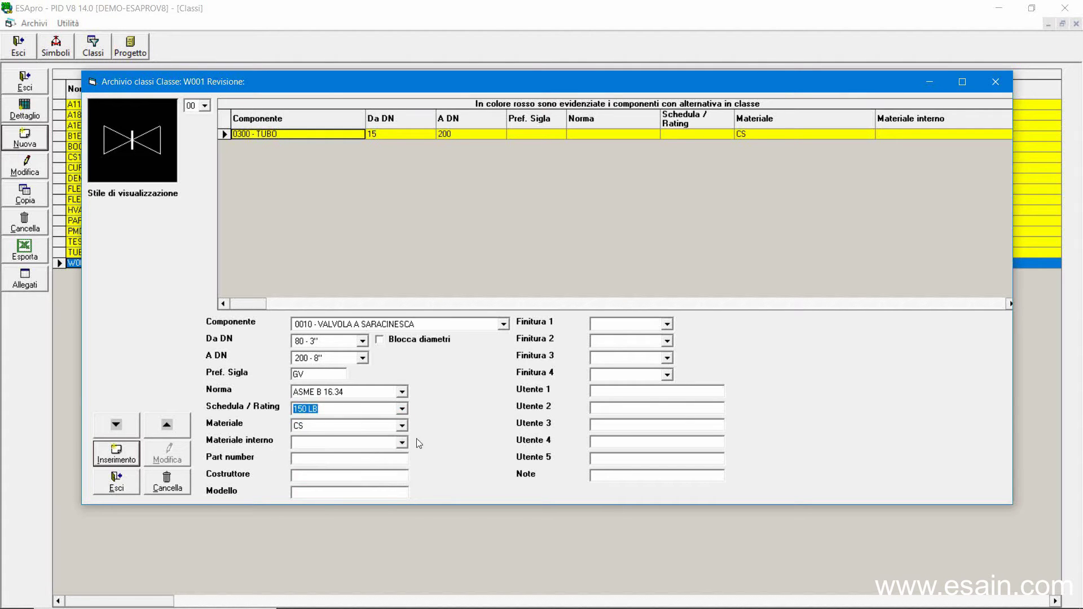
Give the gate valve RF/RF end finishes and display style 01, then insert the entry
click(667, 324)
click(669, 402)
click(646, 393)
click(668, 340)
click(667, 418)
click(668, 418)
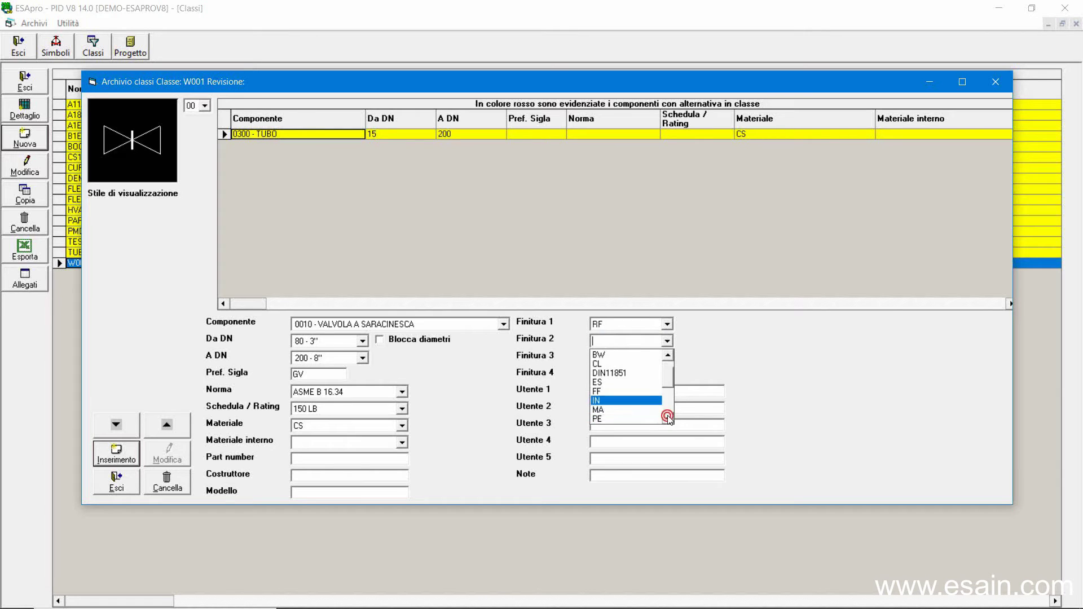
click(643, 410)
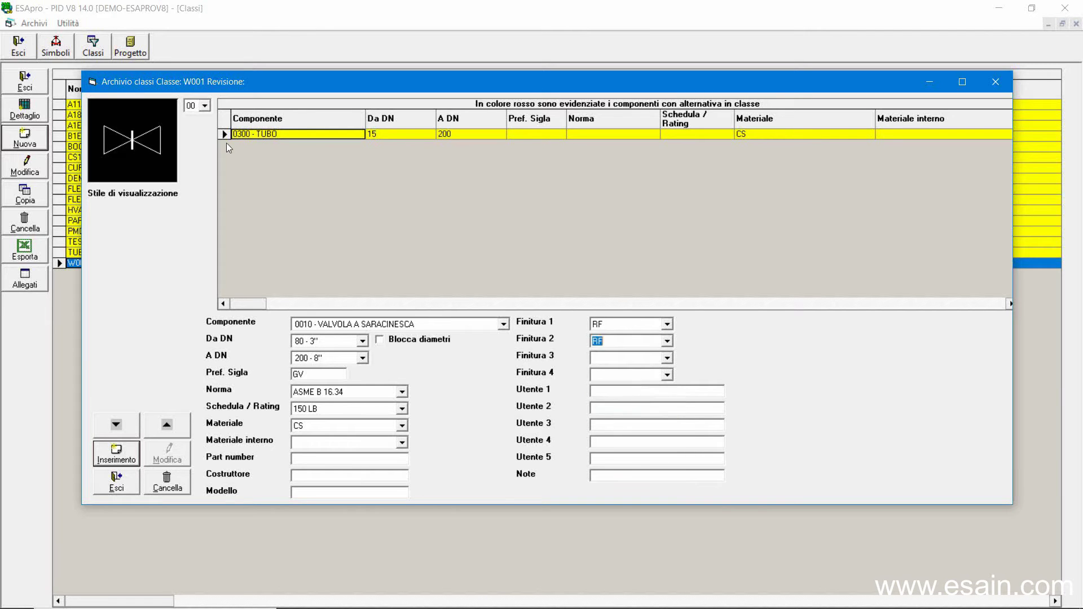
click(201, 107)
click(197, 126)
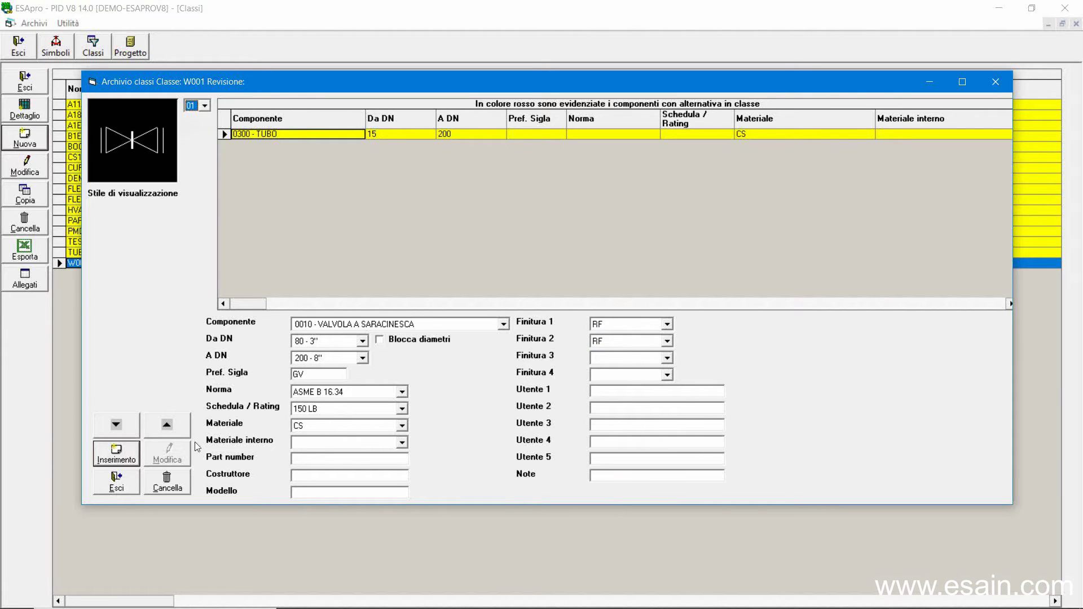
click(116, 451)
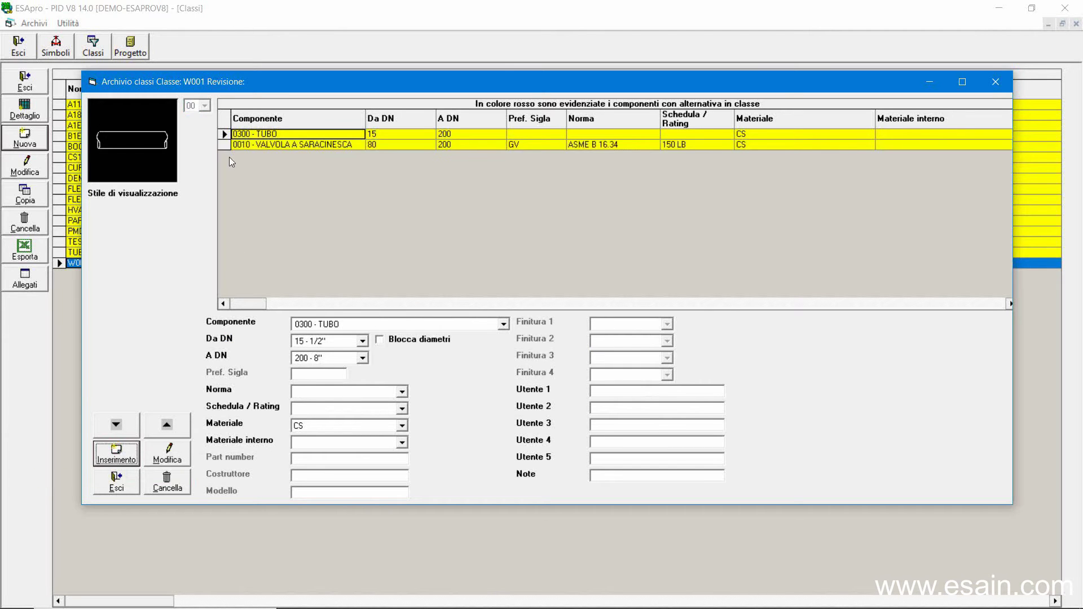
Add check valve 0008 - VALVOLA DI RITEGNO with prefix CK for DN 80–200
click(502, 324)
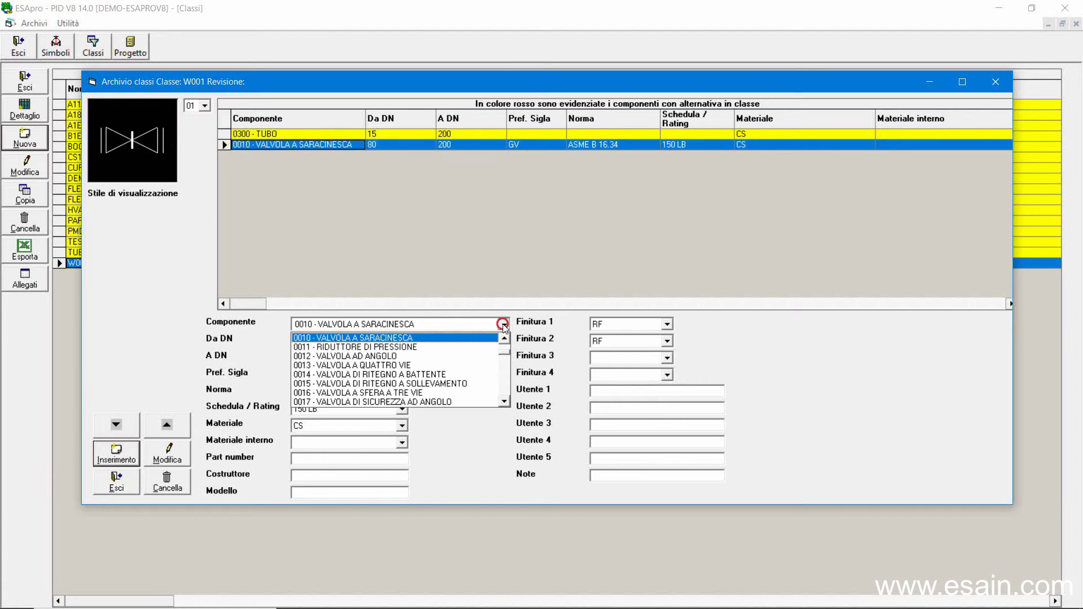
click(503, 339)
click(505, 339)
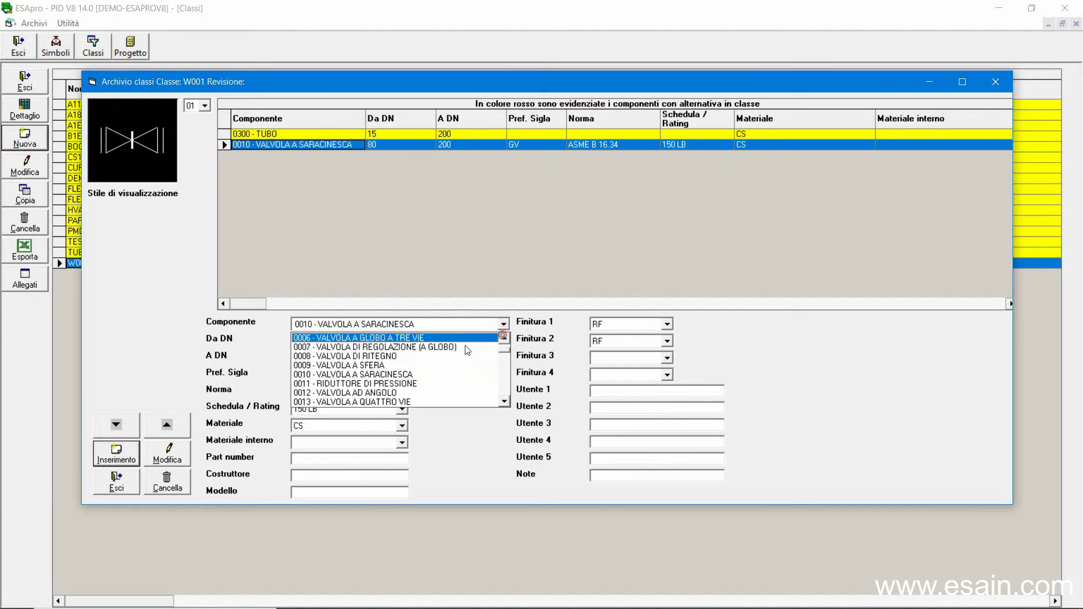
click(443, 356)
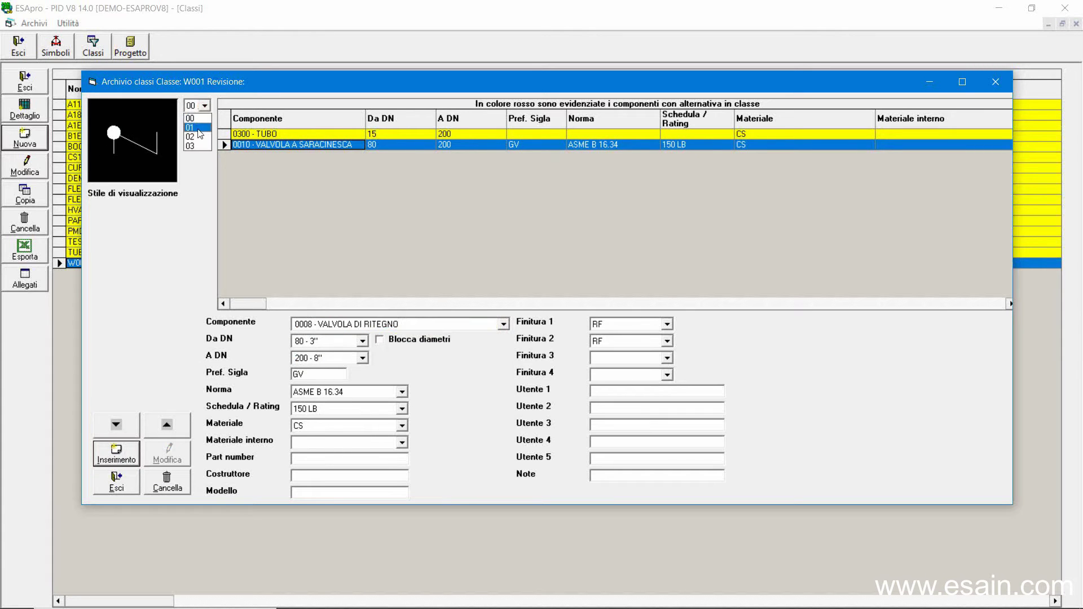
text(CK)
click(111, 463)
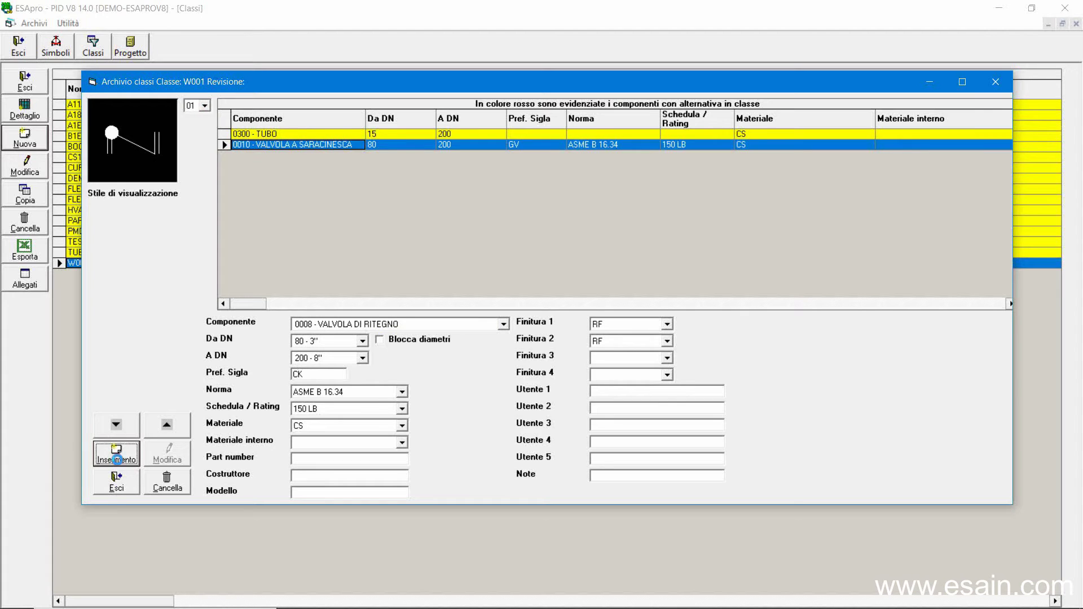
Reload the check valve entry and set its diameter range to DN 15 – 75
click(225, 155)
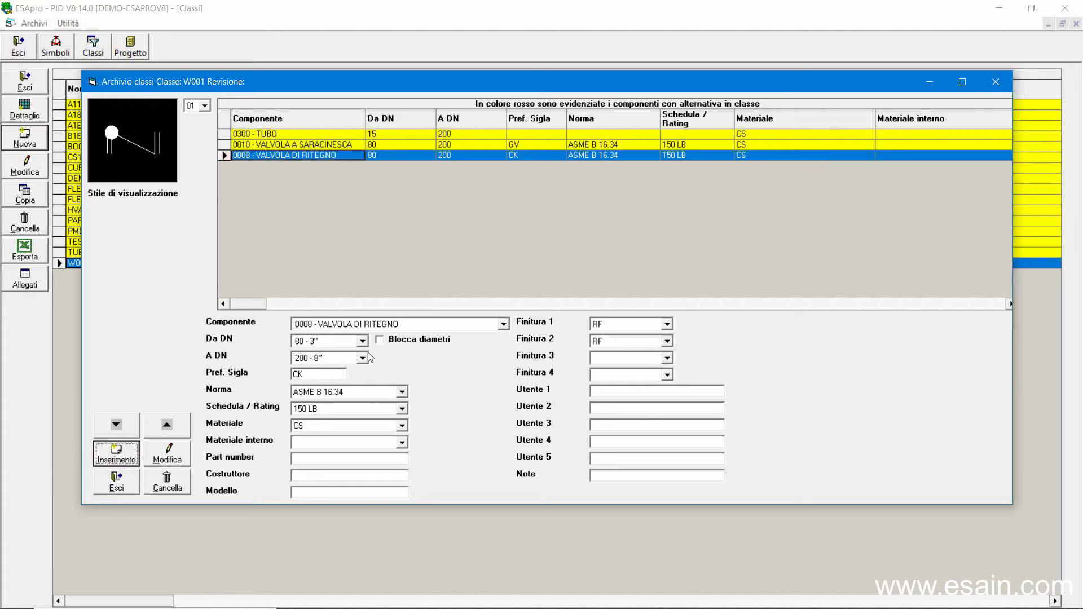
click(362, 340)
click(363, 356)
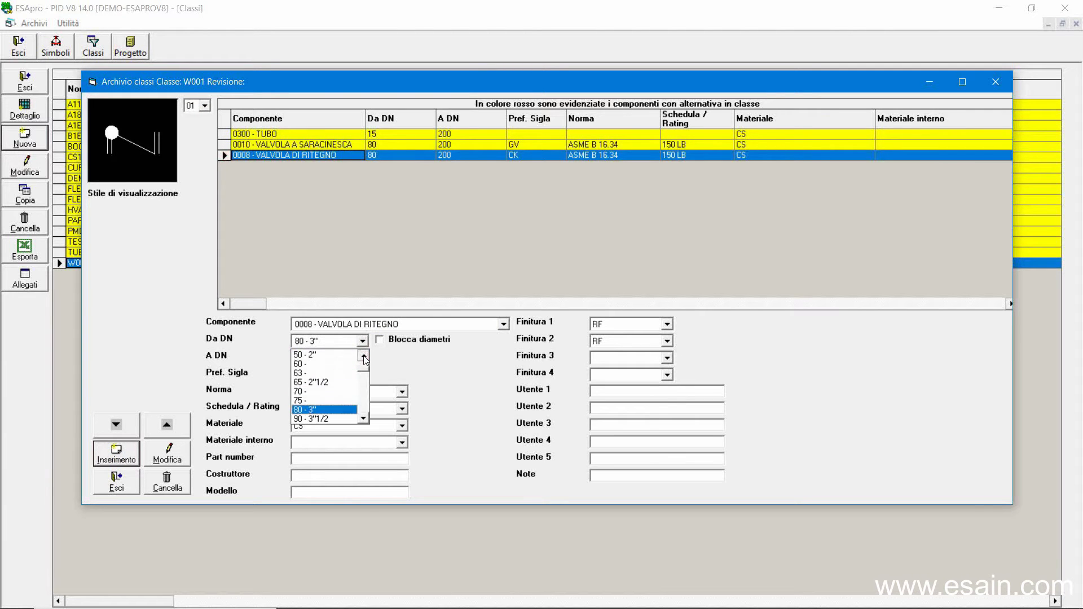
click(363, 356)
click(338, 364)
click(366, 371)
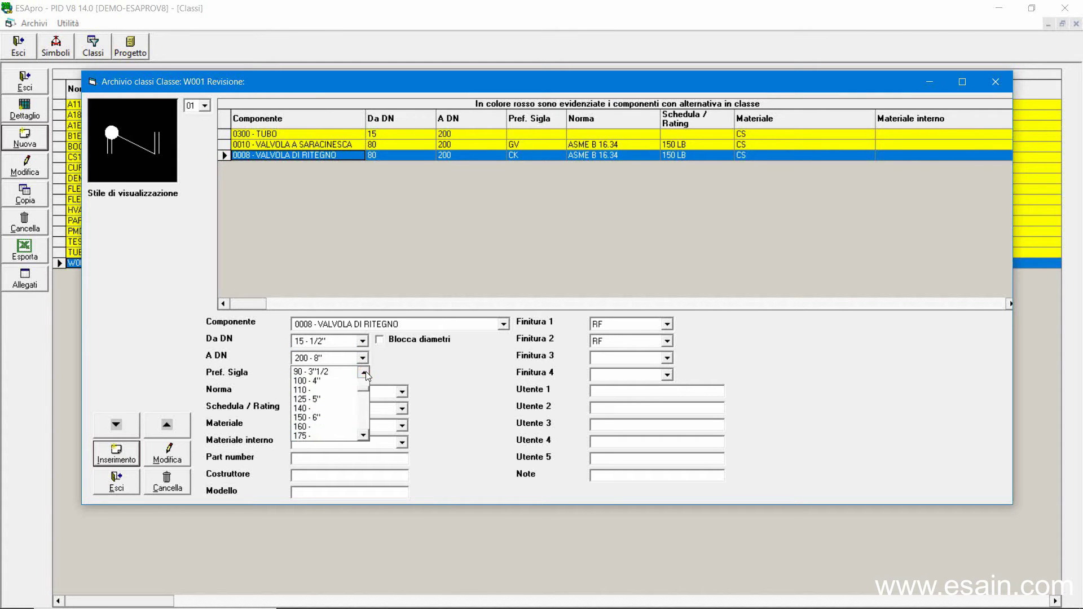
click(346, 374)
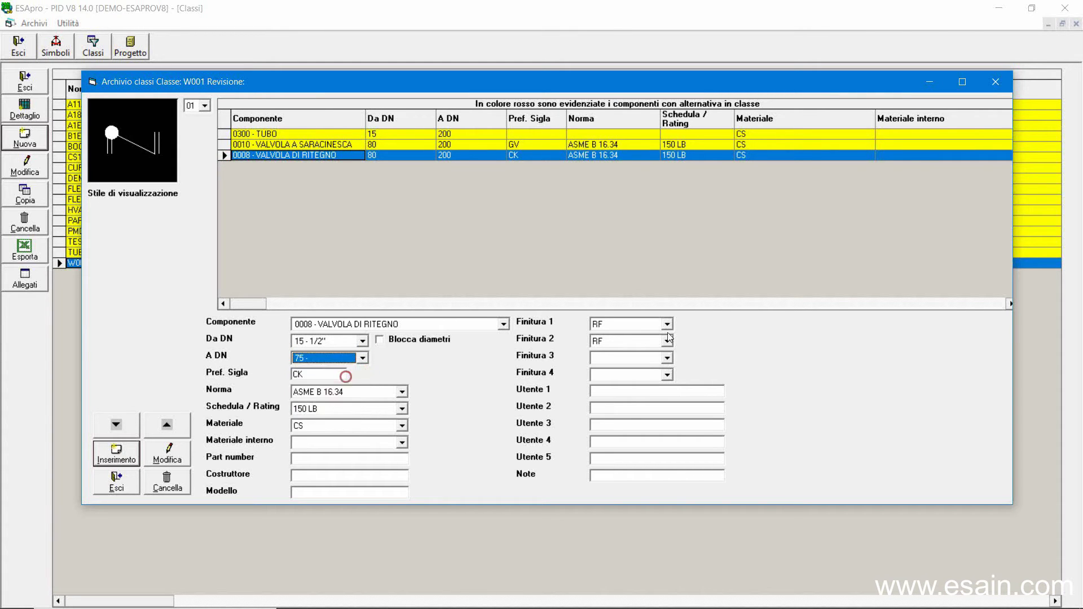
Give the DN 15–75 check valve TH/TH end finishes and style 02, then insert it
click(669, 325)
click(649, 374)
click(666, 340)
click(629, 391)
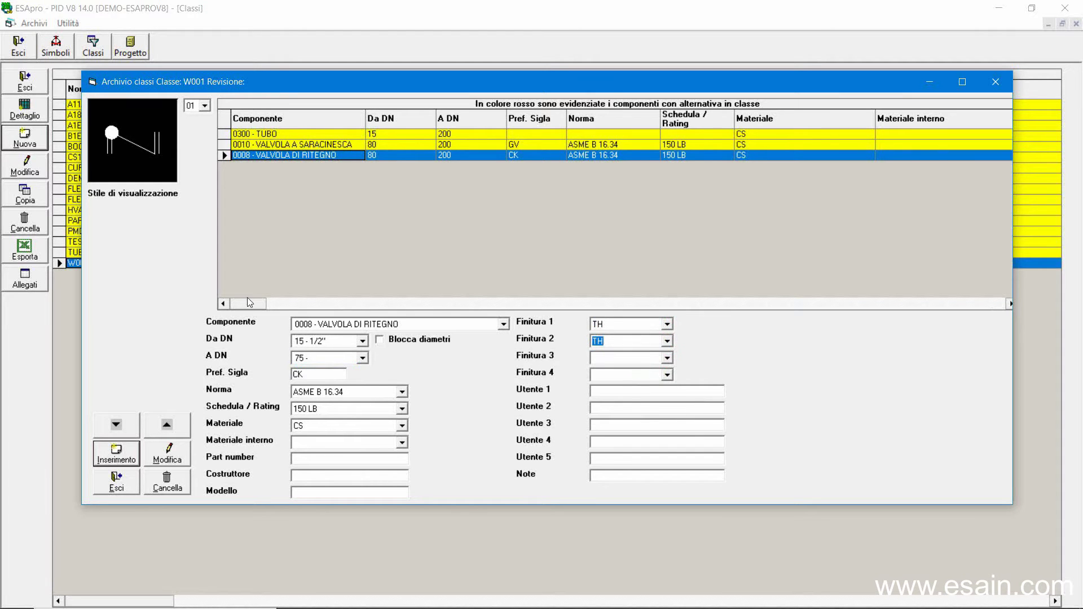
click(205, 106)
click(116, 458)
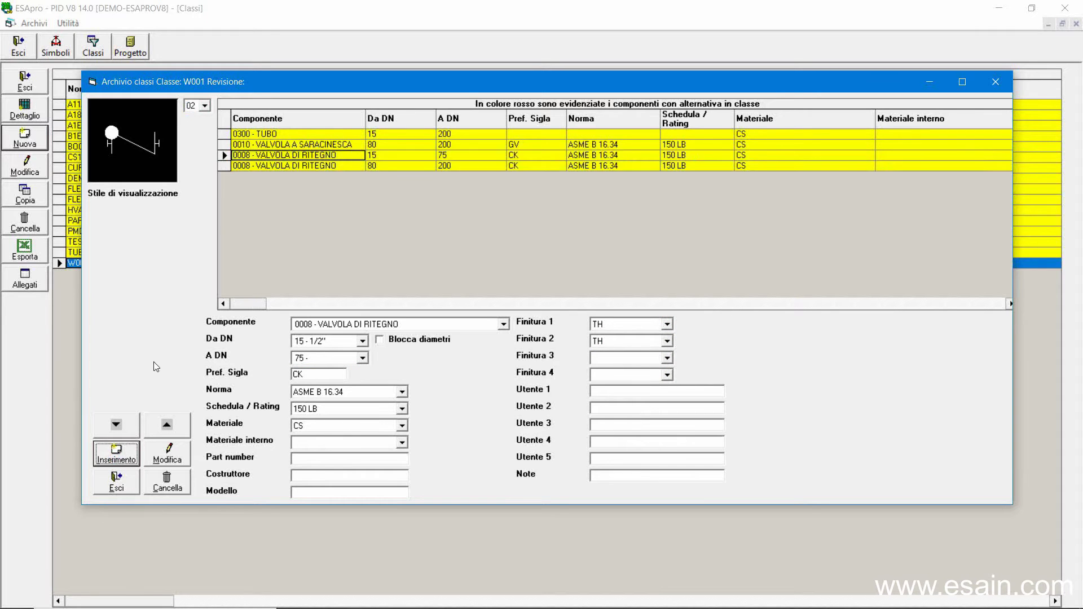
Add a ball valve entry with an edited tag prefix to class W001
click(223, 155)
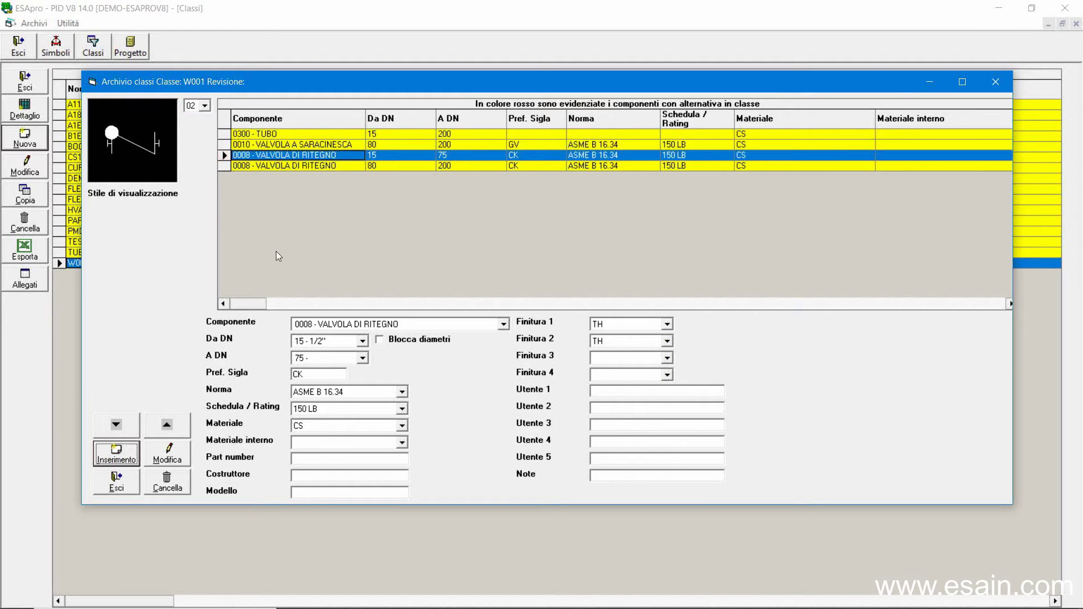
click(503, 325)
click(504, 338)
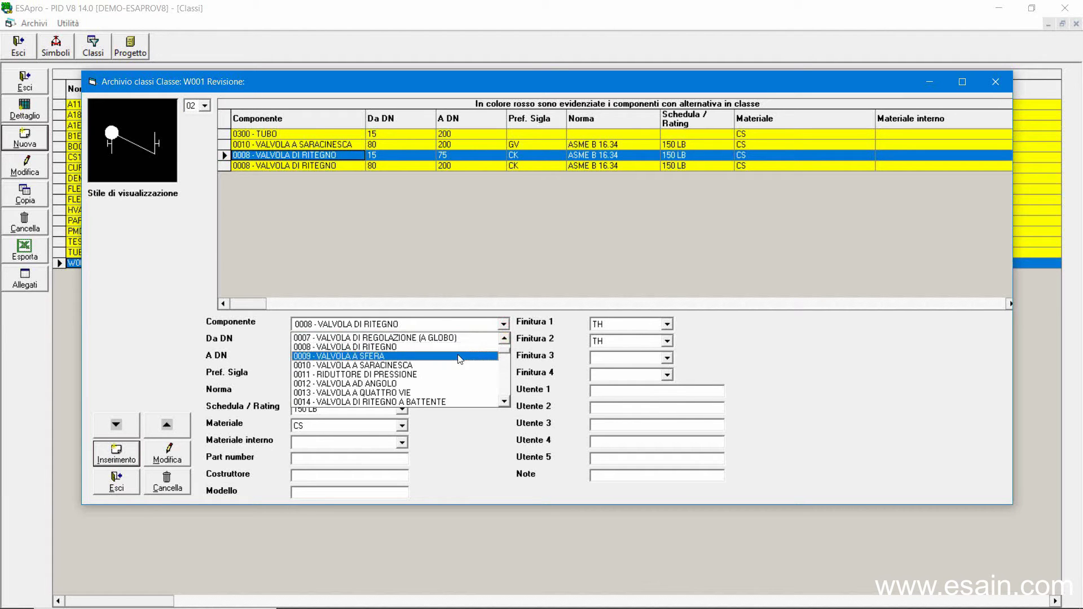
click(368, 355)
click(305, 374)
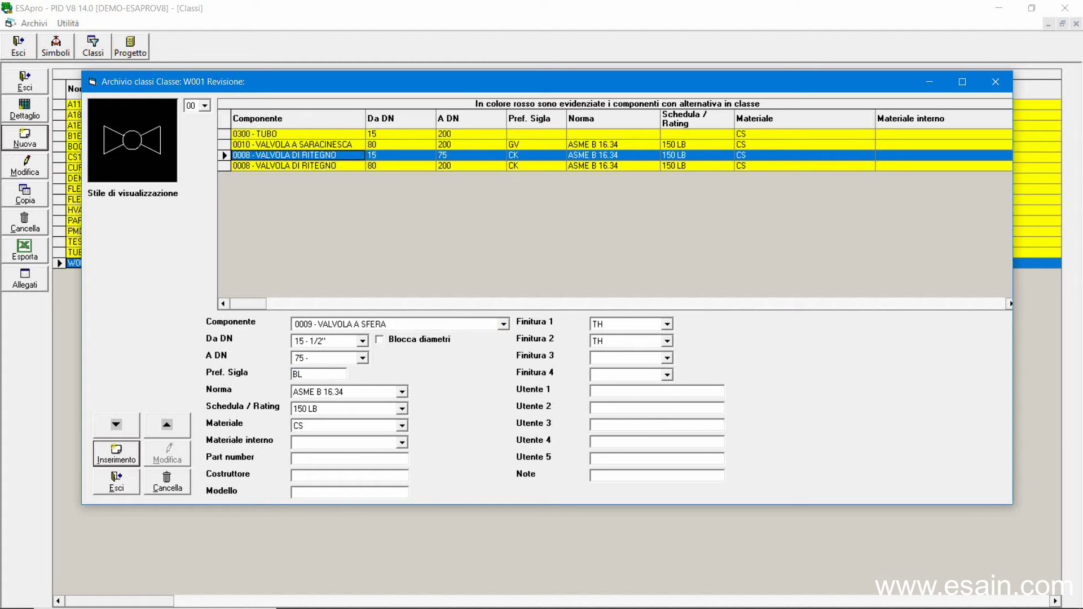
click(125, 457)
Close the component editor and Classi grid, then exit ESApro PID to the drawing
click(126, 488)
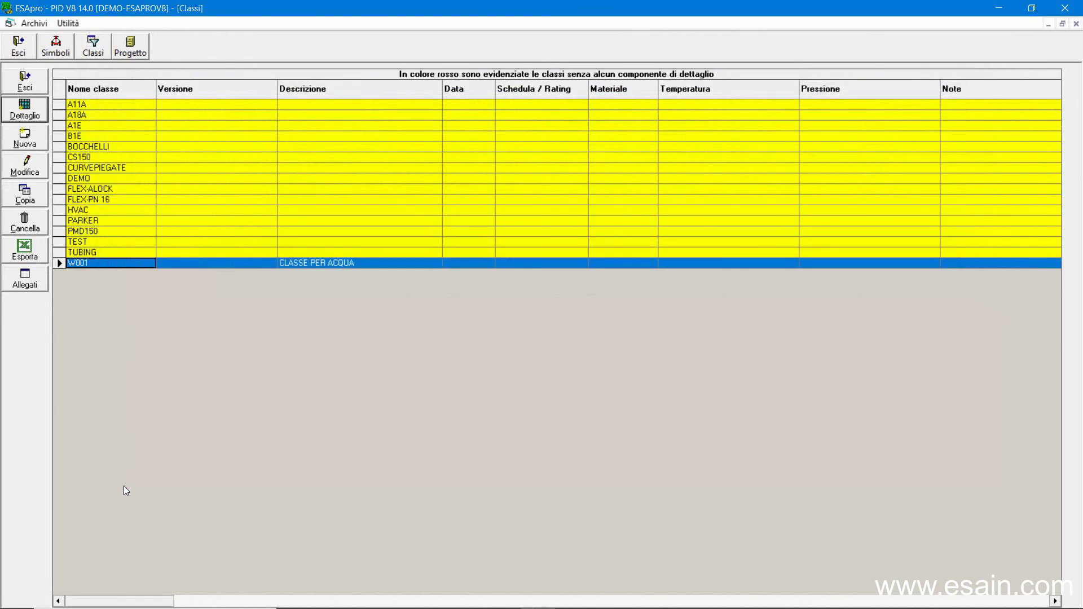
click(59, 178)
click(27, 82)
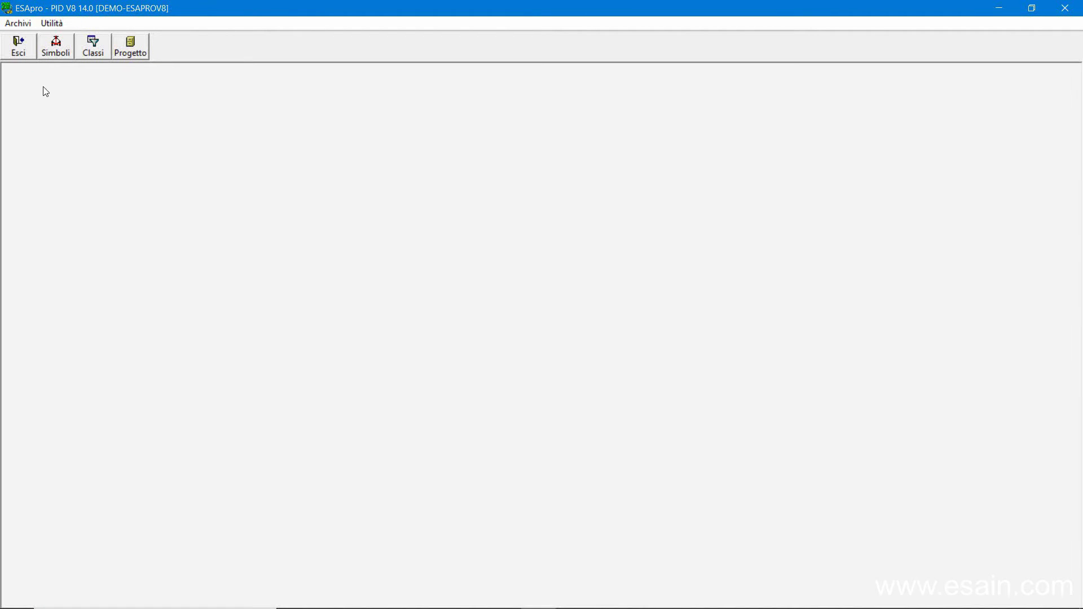
click(21, 53)
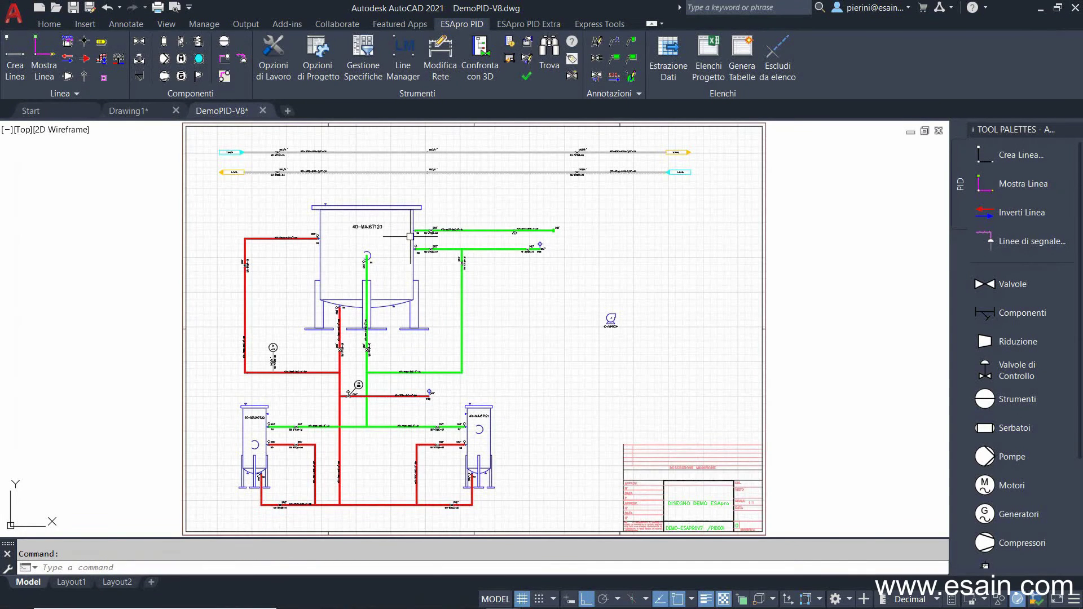
Insert a 1600 - SERBATOIO horizontal tank below the pump
scroll(584, 378, up, 2)
scroll(582, 367, up, 1)
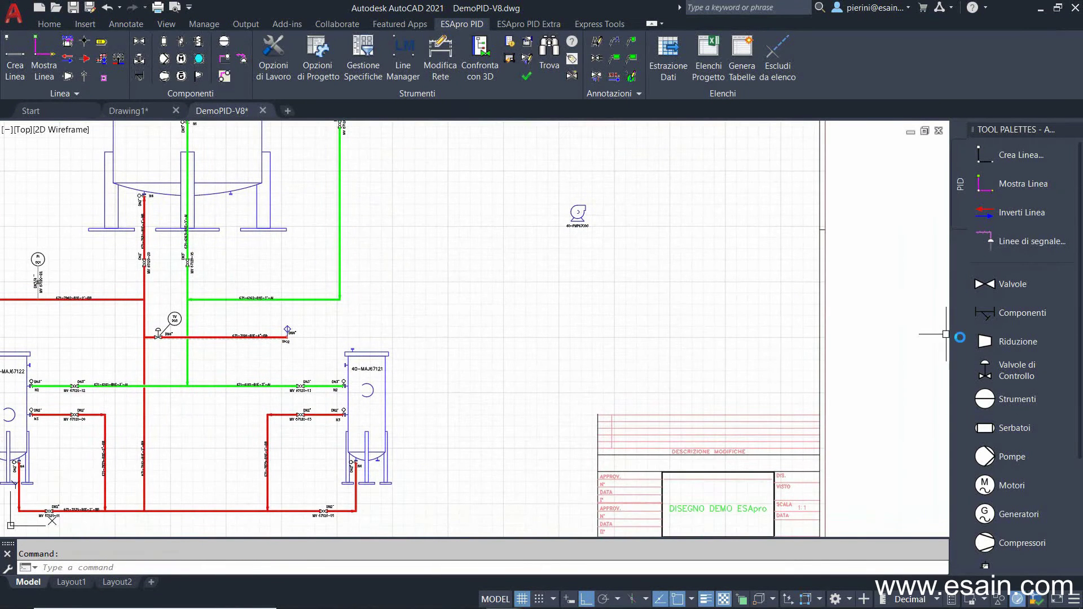
click(991, 424)
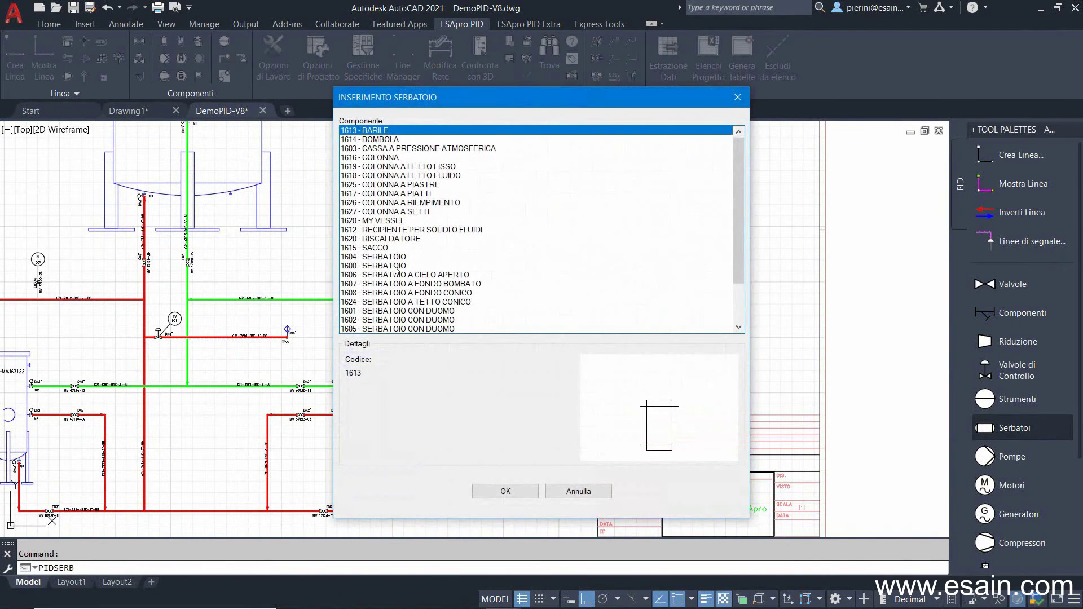
click(383, 266)
click(502, 491)
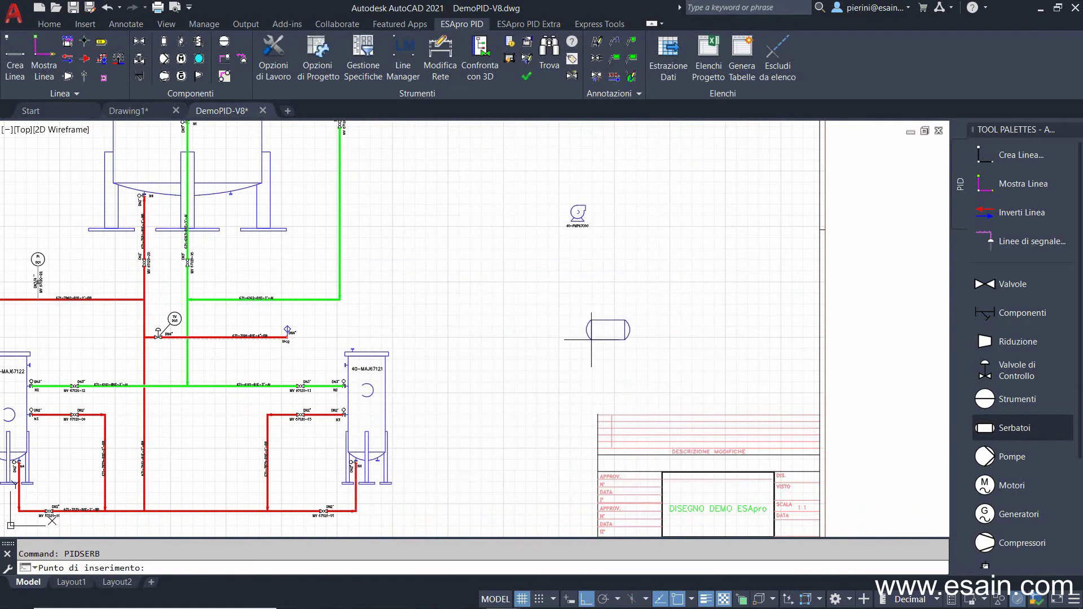
click(581, 338)
click(664, 346)
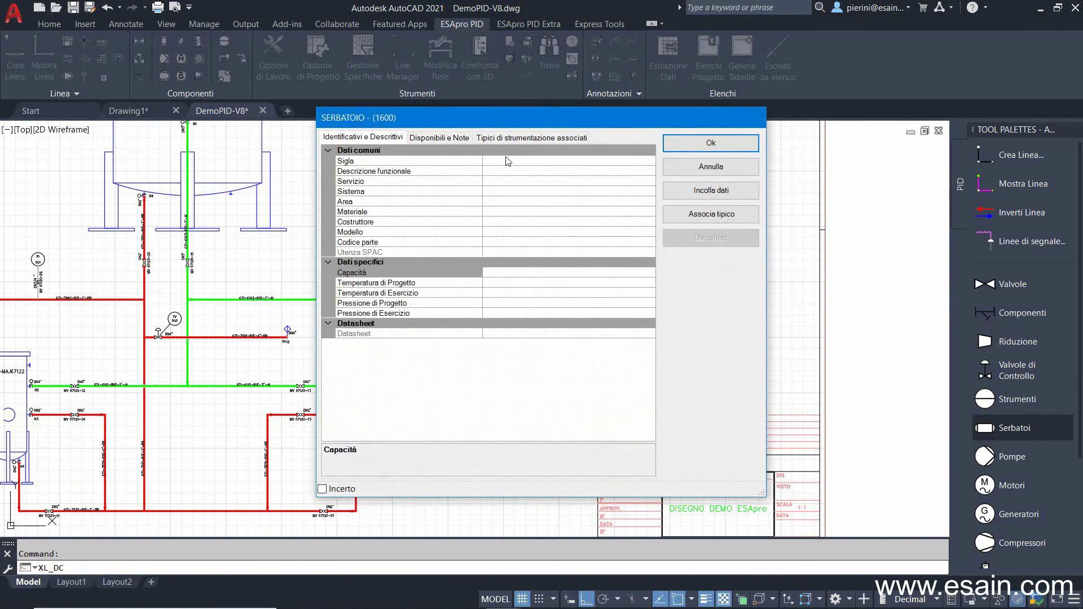
Tag the tank TK-001 and paste its registry data: 3000 LT, 200 °C, 20 BAR, model CD 30
click(505, 161)
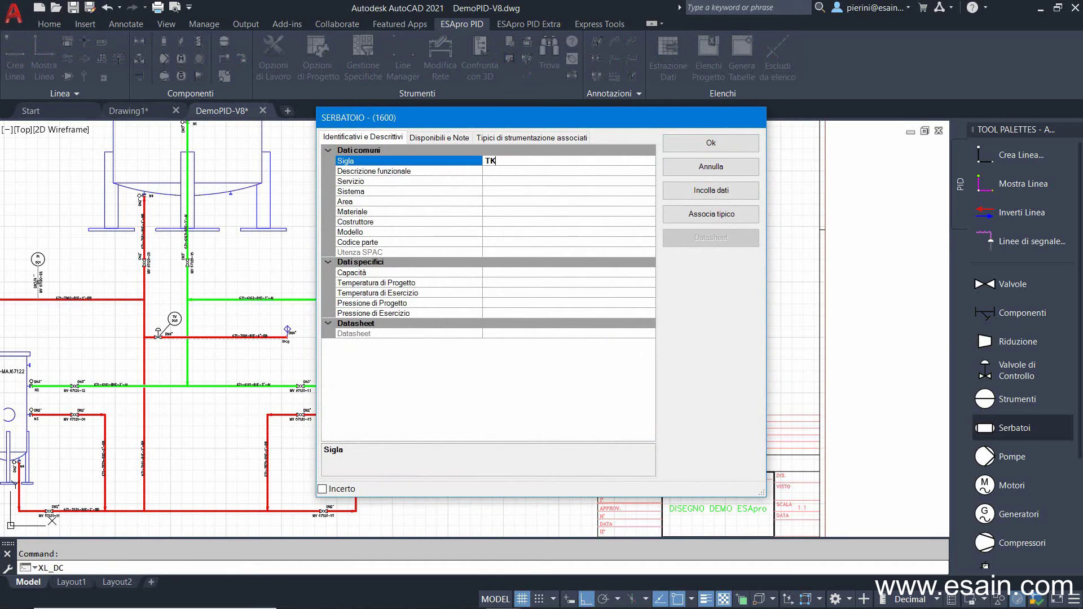
text(TK-001)
click(495, 222)
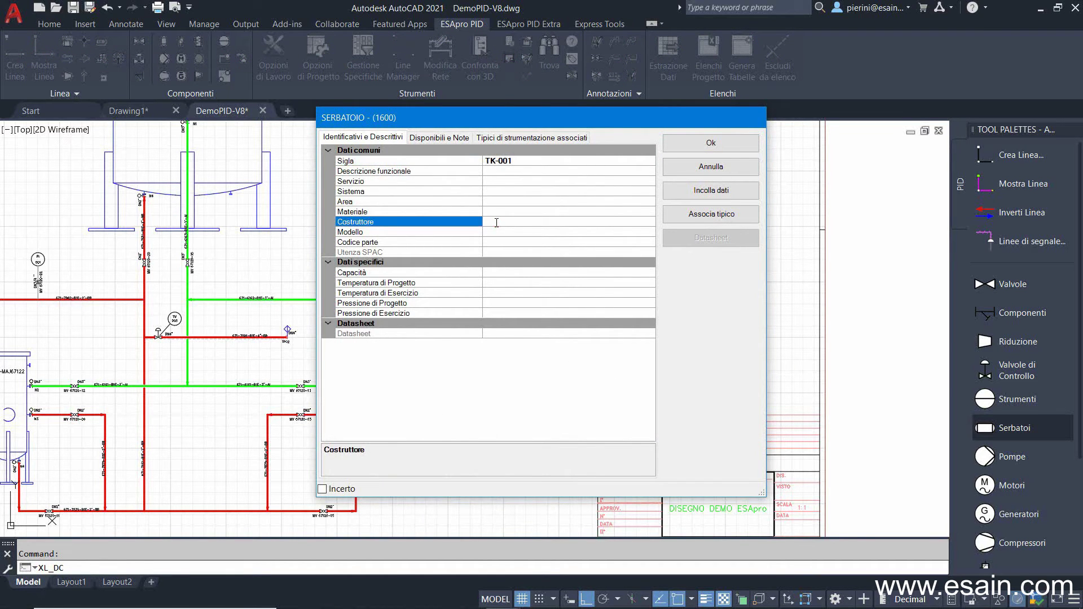
text(ERWER)
click(493, 232)
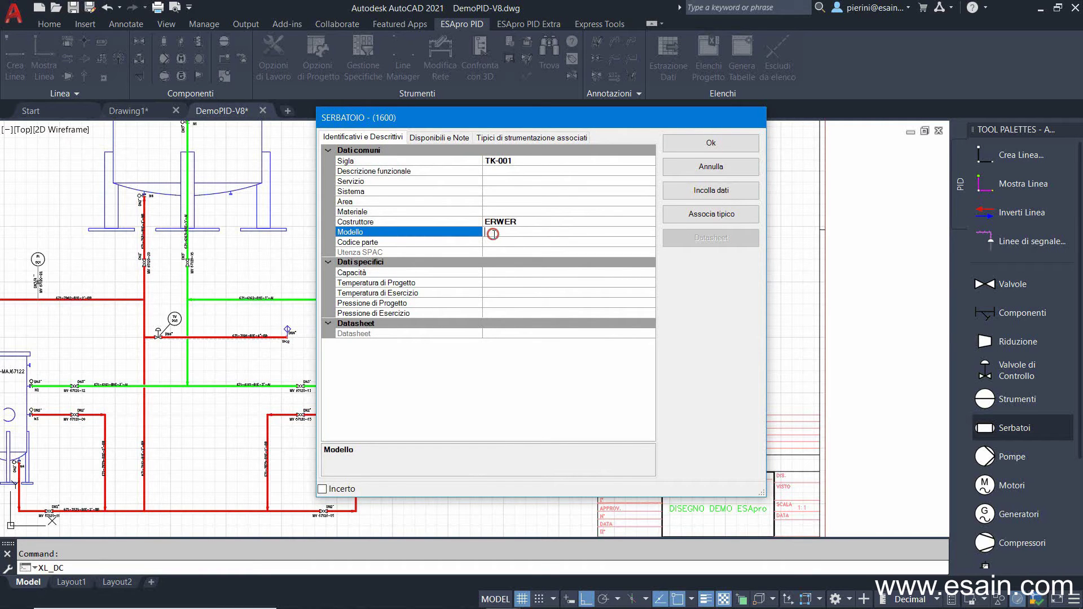
text(WERWER)
click(708, 191)
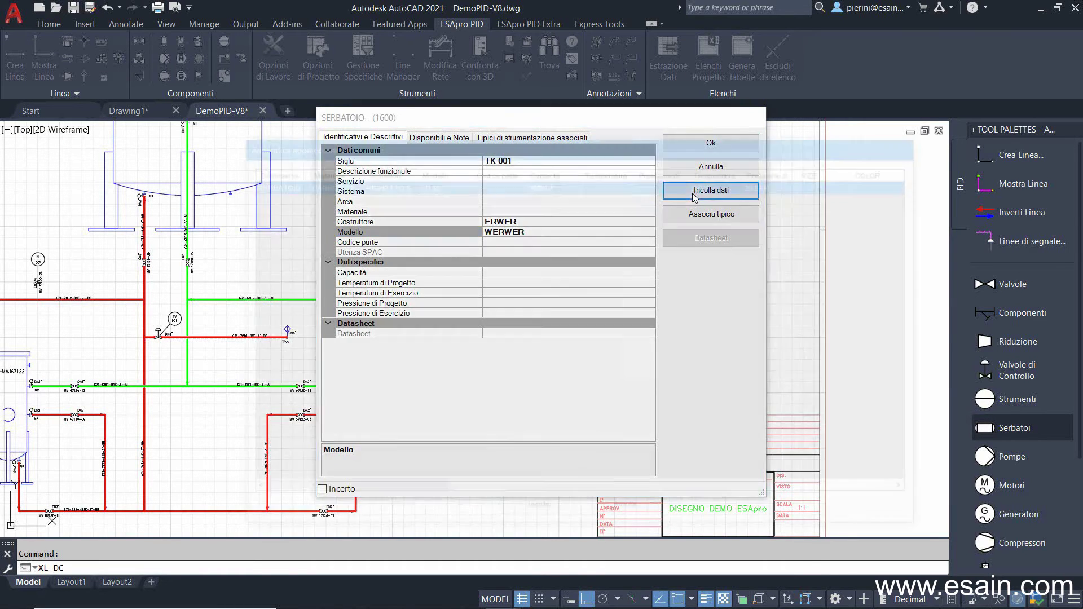
click(536, 512)
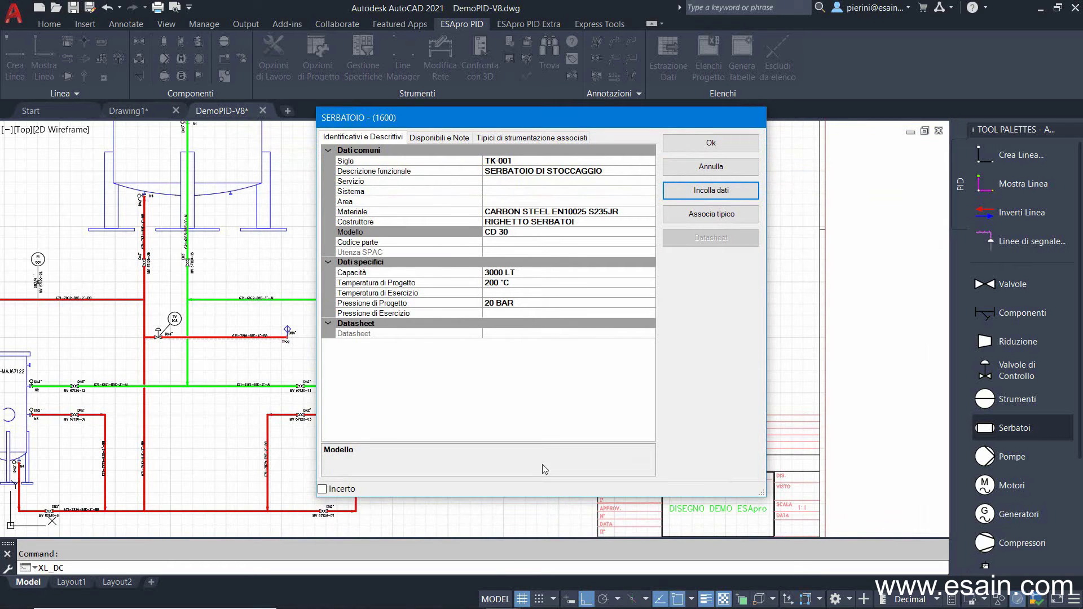
click(528, 241)
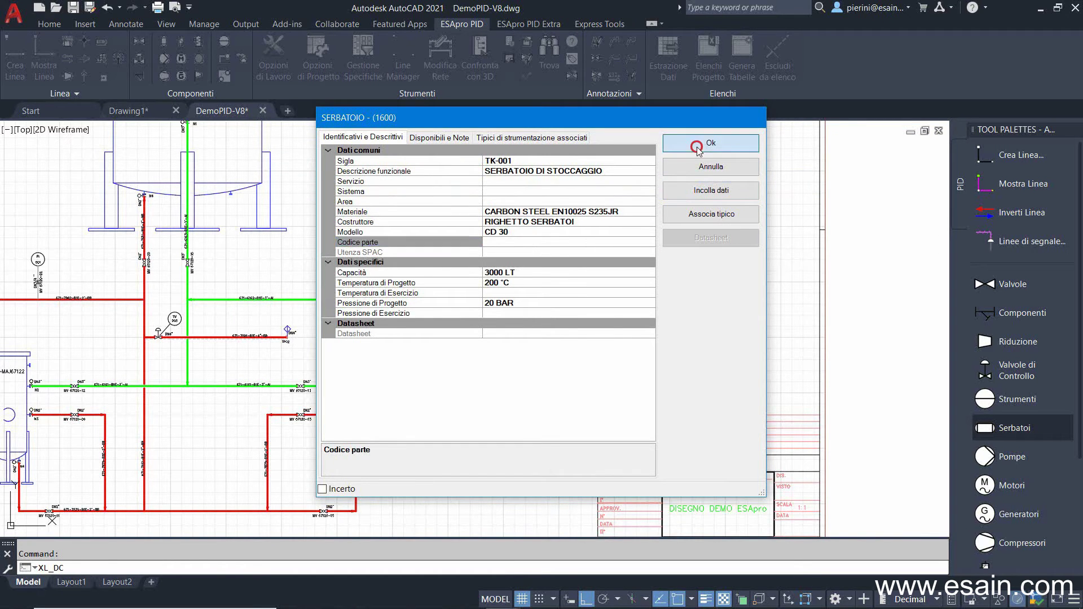
click(709, 144)
Select tank TK-001, then cancel an accidental stretch of its symbol
click(612, 337)
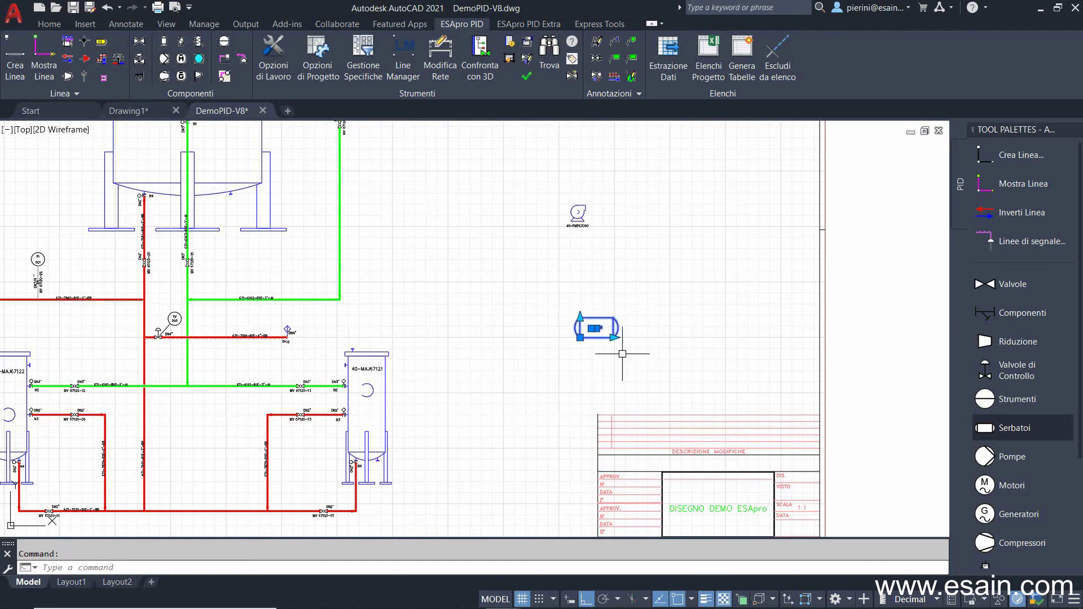
scroll(621, 353, up, 6)
click(598, 304)
click(694, 329)
click(459, 222)
scroll(456, 204, down, 5)
middle_drag(541, 237, 451, 316)
key(Escape)
middle_drag(491, 270, 526, 333)
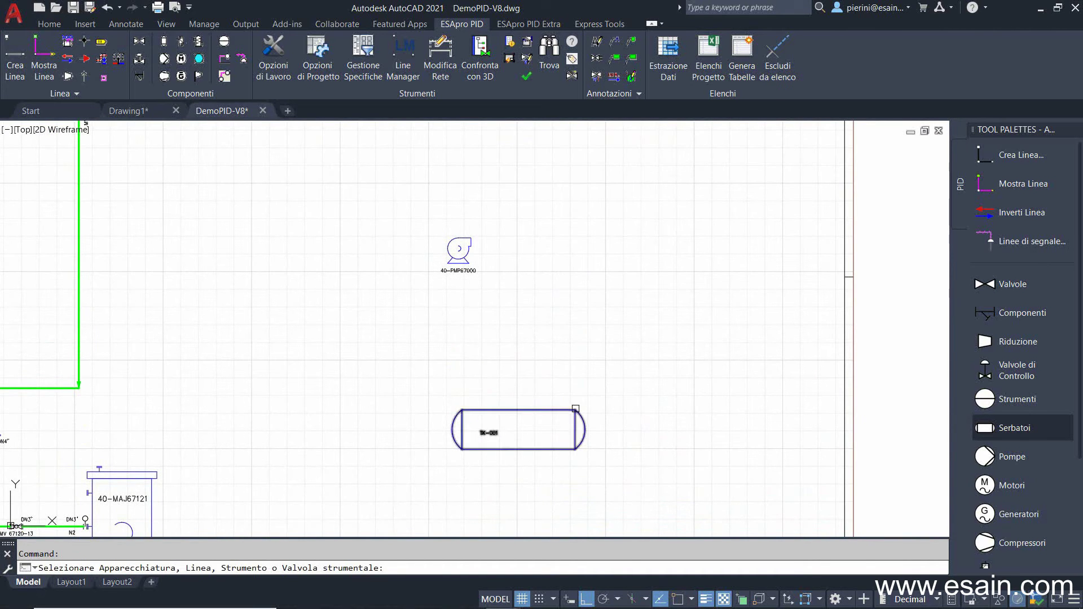
Place data tables beside tank TK-001 and above pump 40-PMP67000
click(573, 409)
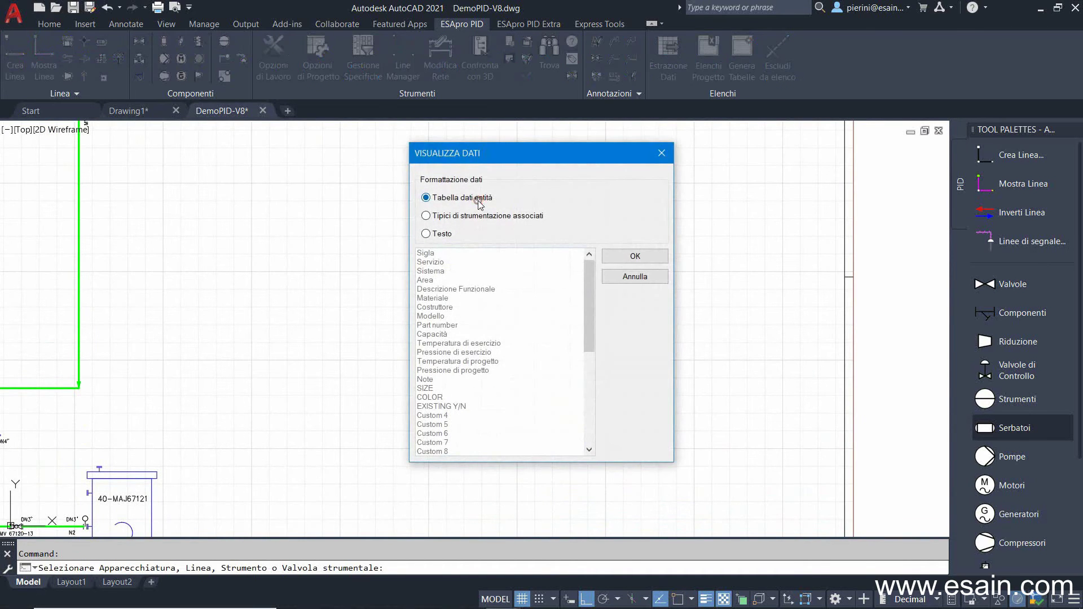
click(626, 257)
click(630, 323)
click(460, 250)
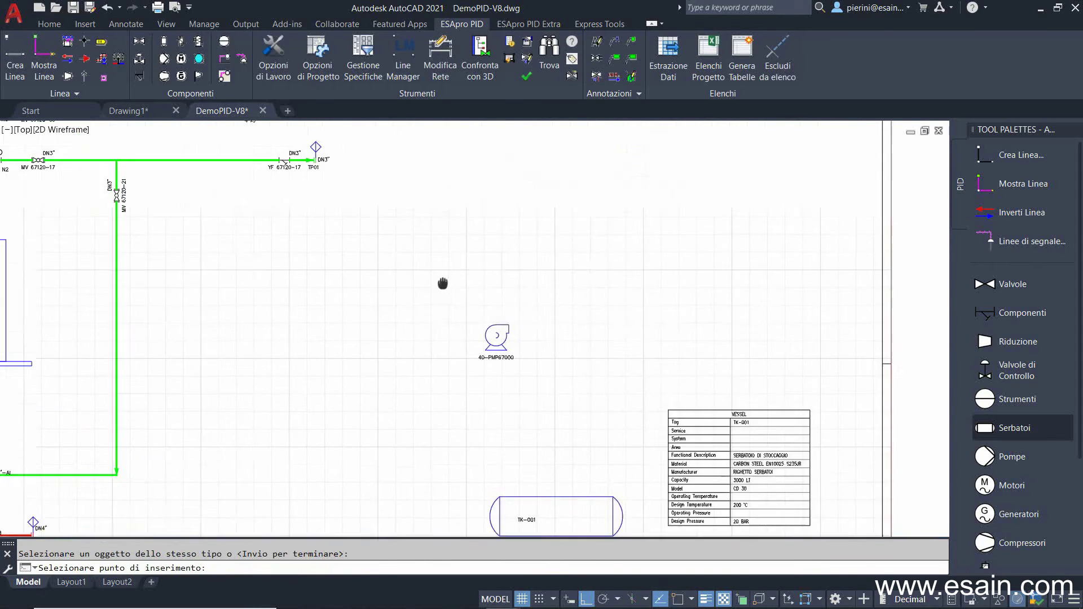
click(405, 251)
key(Return)
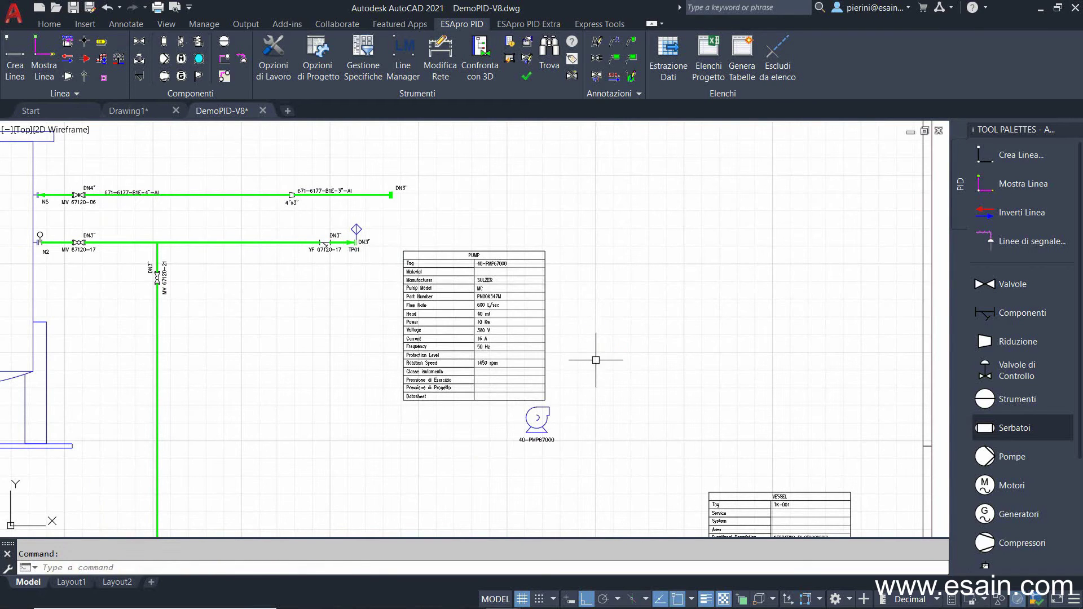
text(M)
Move the PUMP data table slightly further left
key(Return)
click(545, 350)
key(Return)
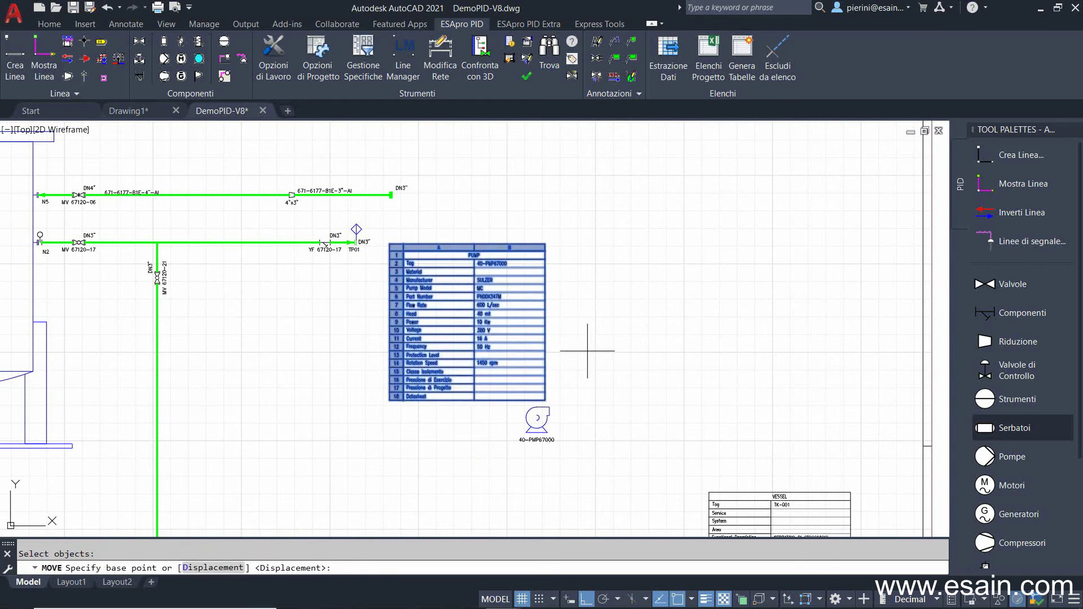
click(587, 345)
click(519, 321)
key(Return)
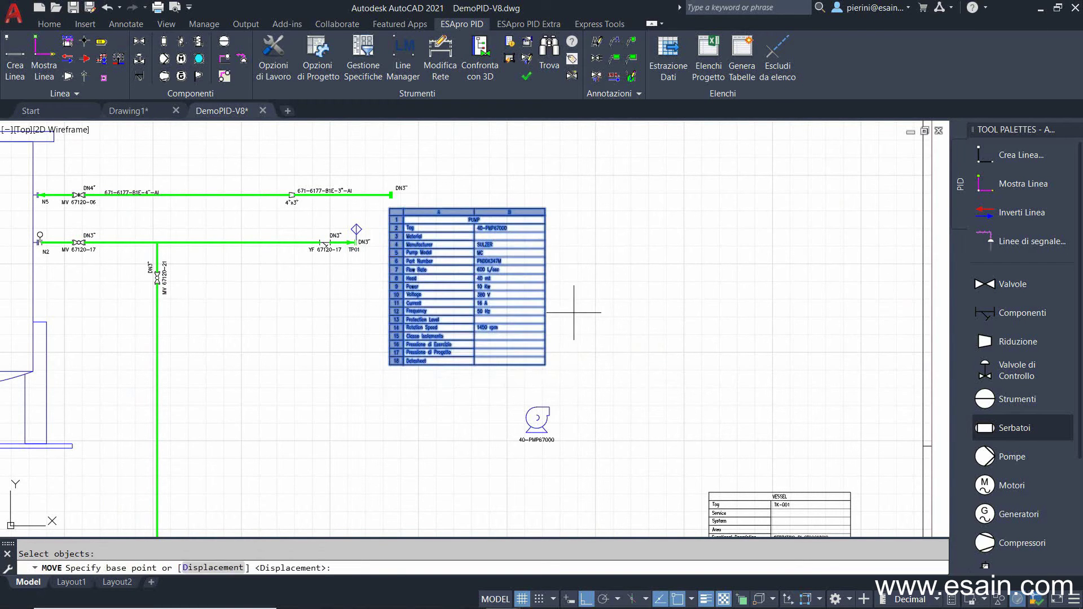
click(573, 303)
scroll(491, 278, down, 1)
scroll(547, 334, down, 1)
scroll(496, 270, up, 4)
scroll(513, 303, up, 2)
Change tank TK-001's Servizio property to STOCCAGGIO
key(Escape)
double_click(515, 327)
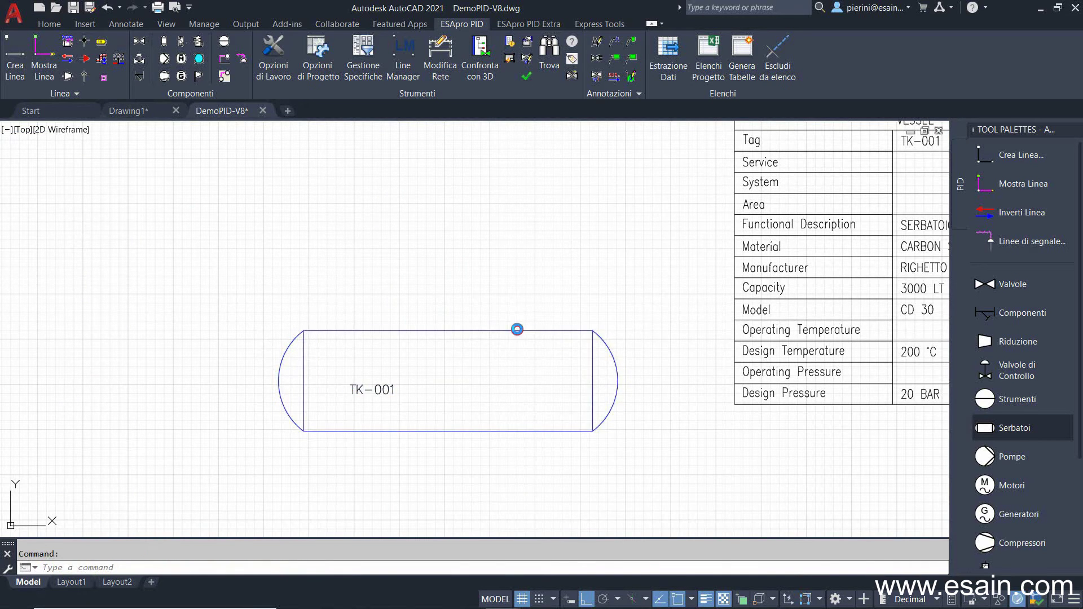
click(502, 185)
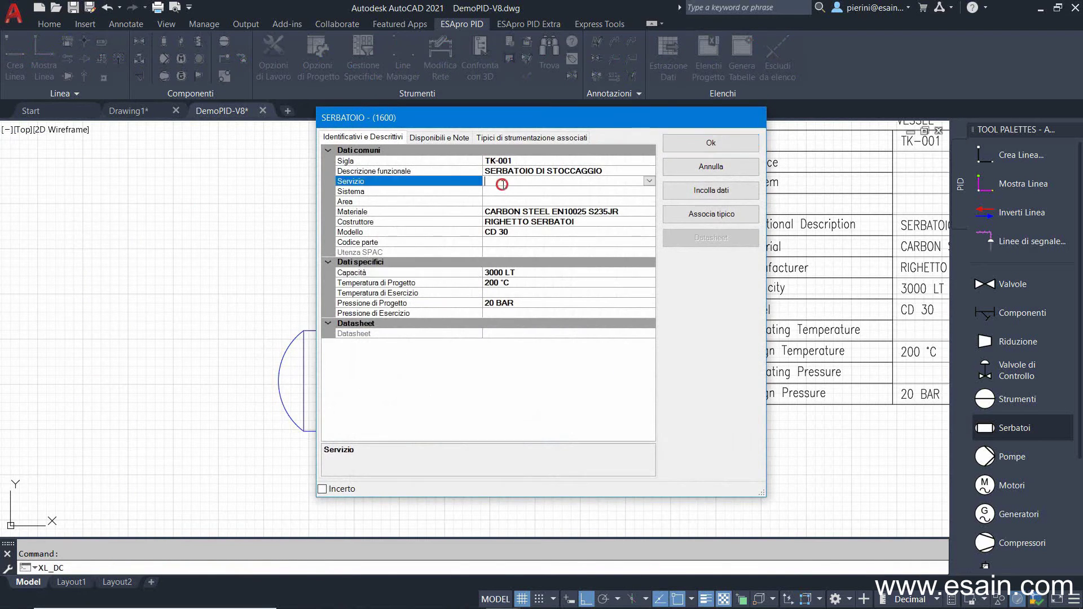
click(650, 180)
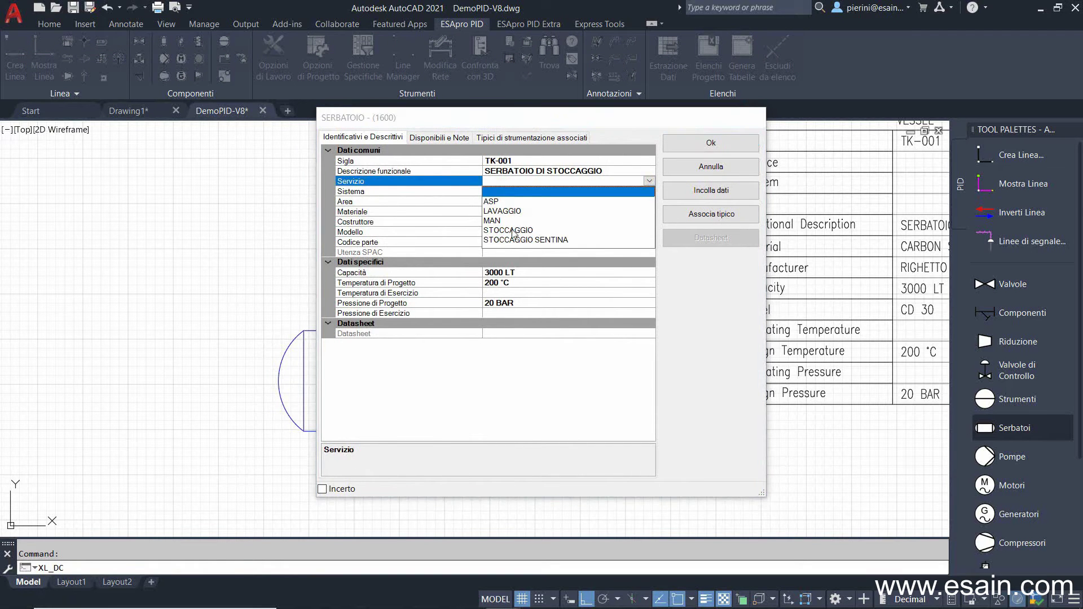
click(513, 230)
click(691, 142)
Zoom out to check the updated vessel table and the whole drawing
mouse_move(721, 286)
middle_down()
mouse_move(572, 299)
mouse_move(423, 345)
mouse_move(563, 310)
middle_up()
scroll(553, 297, down, 1)
scroll(551, 296, down, 4)
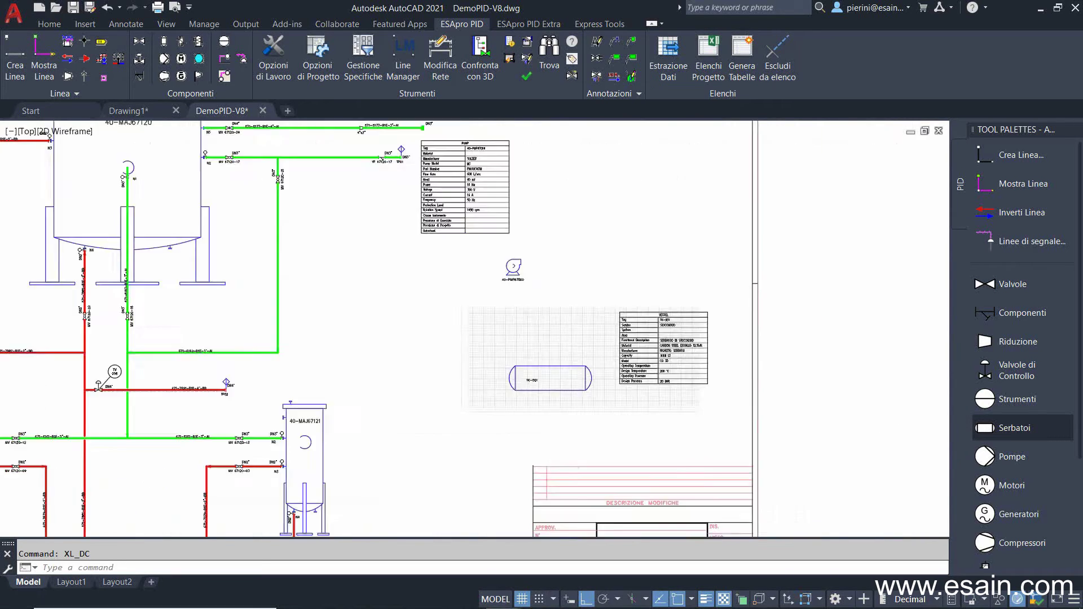
middle_click(529, 318)
middle_click(529, 317)
scroll(529, 318, up, 3)
scroll(529, 317, up, 2)
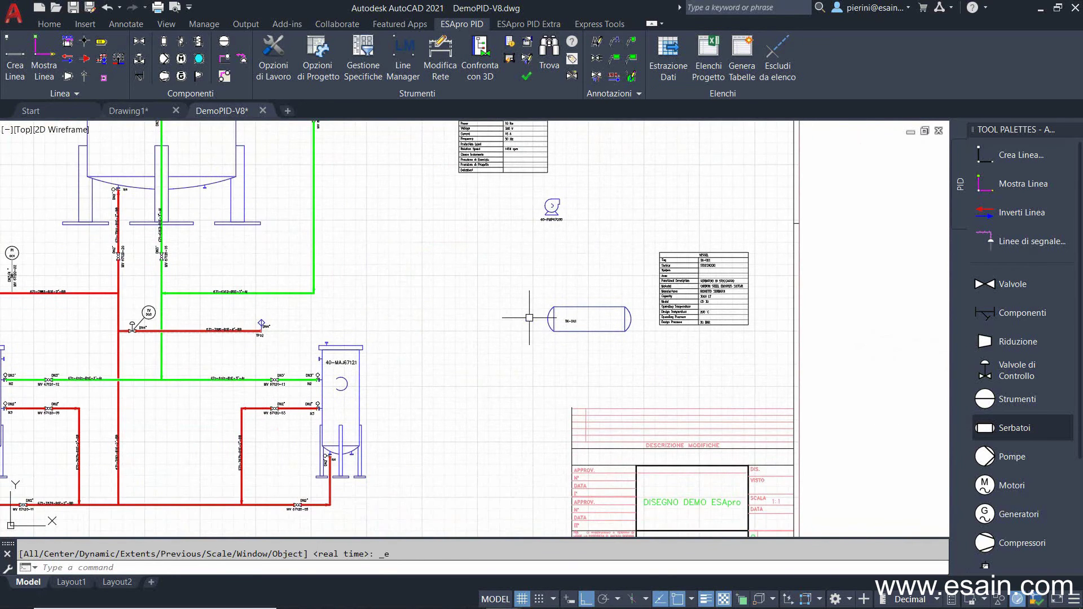
scroll(529, 318, up, 2)
middle_drag(529, 318, 523, 341)
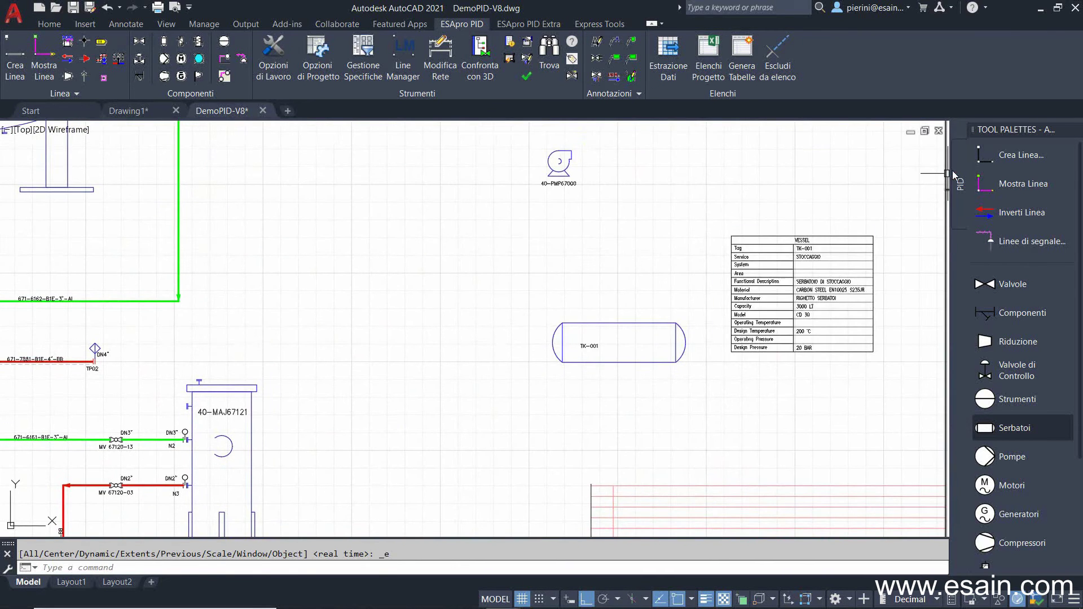
Define a new pipe line numbered 9700, reviewing its pipe class and DN size
click(1020, 155)
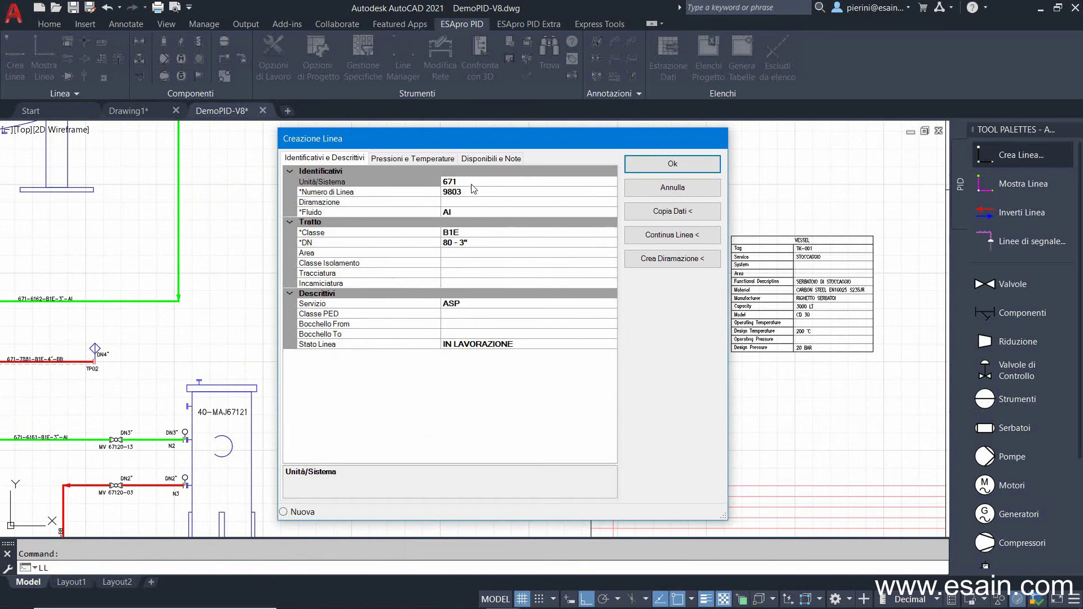
click(471, 184)
click(464, 190)
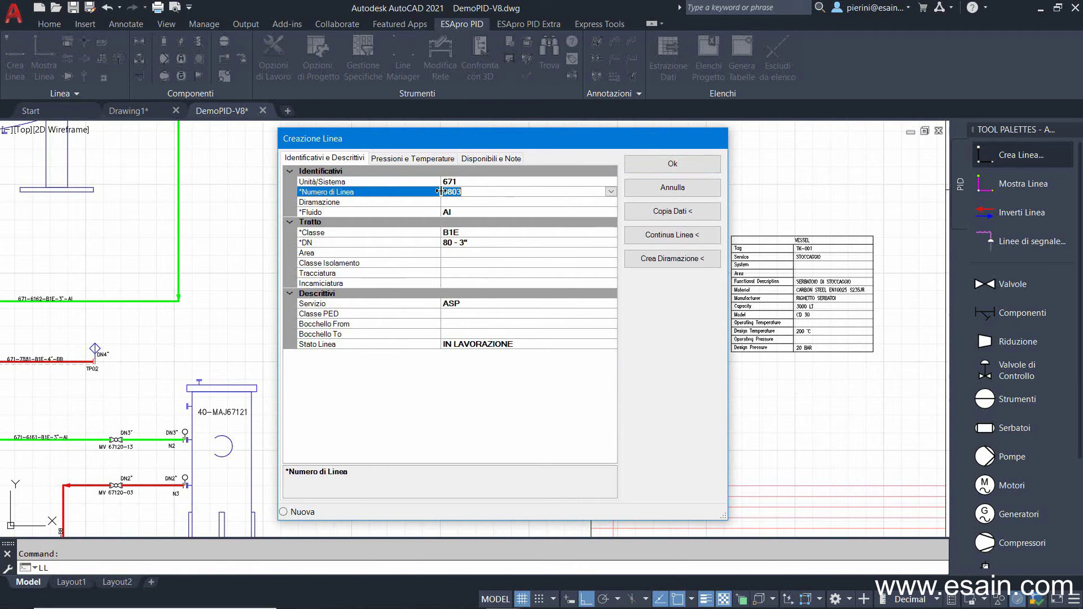
click(611, 192)
click(461, 289)
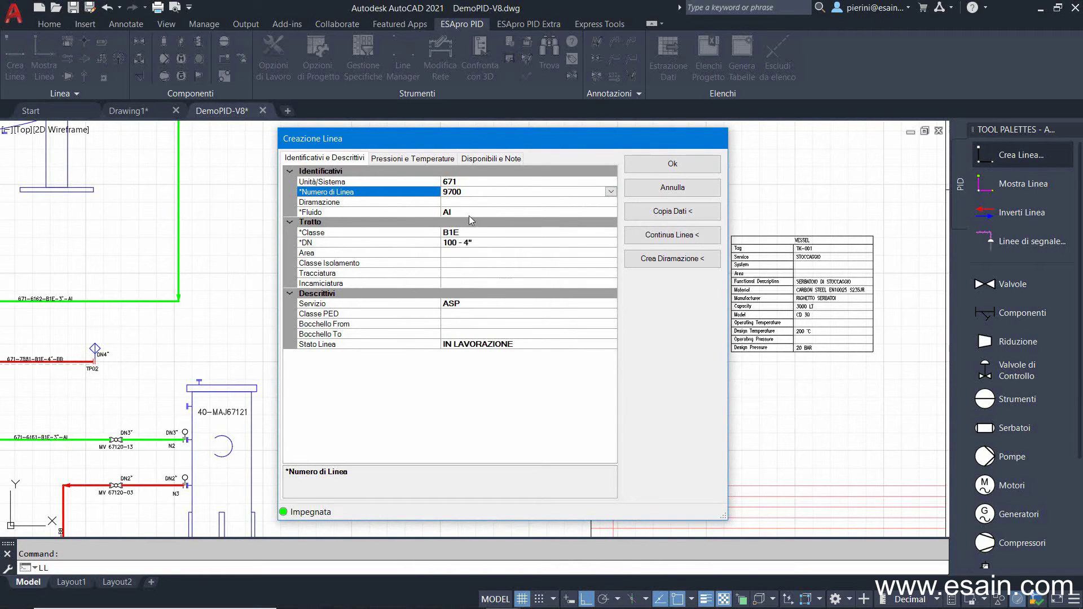
click(463, 232)
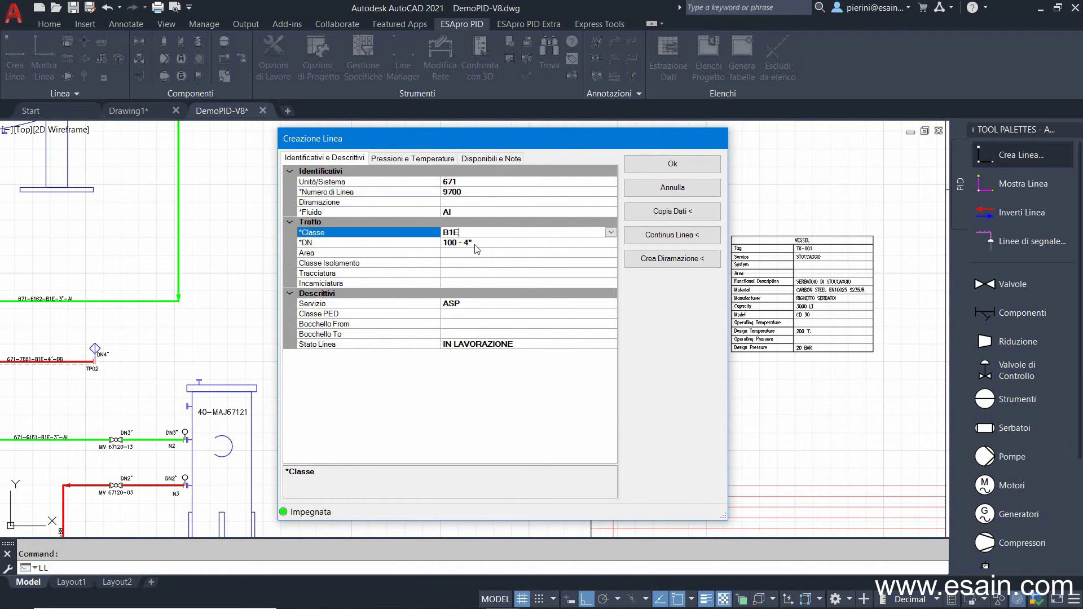
click(474, 244)
click(609, 242)
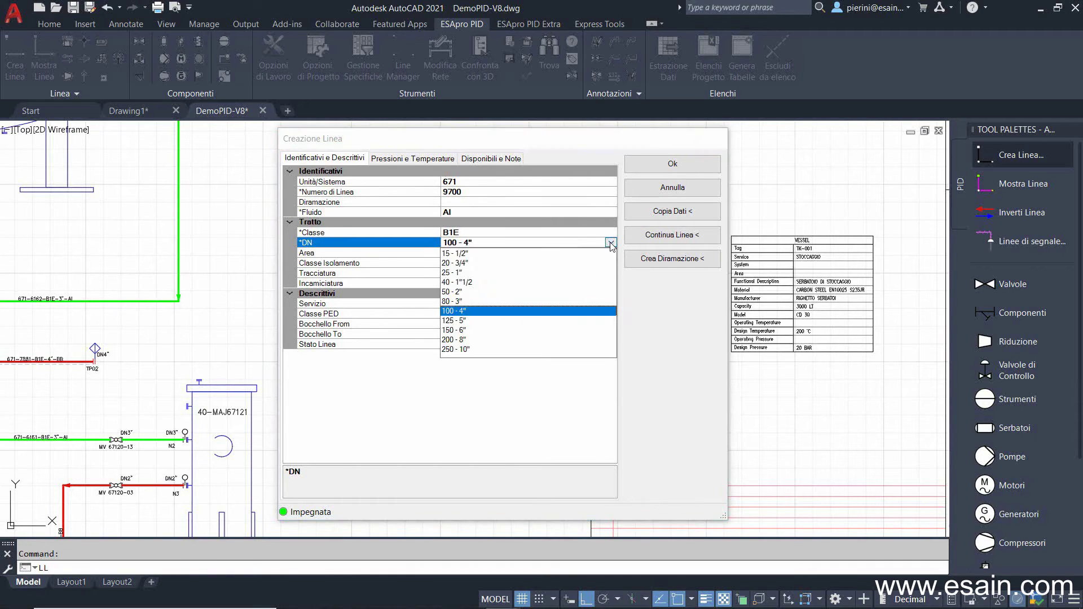
Set the line's design pressure to 40 BAR and operating pressure to 20 BAR
click(411, 159)
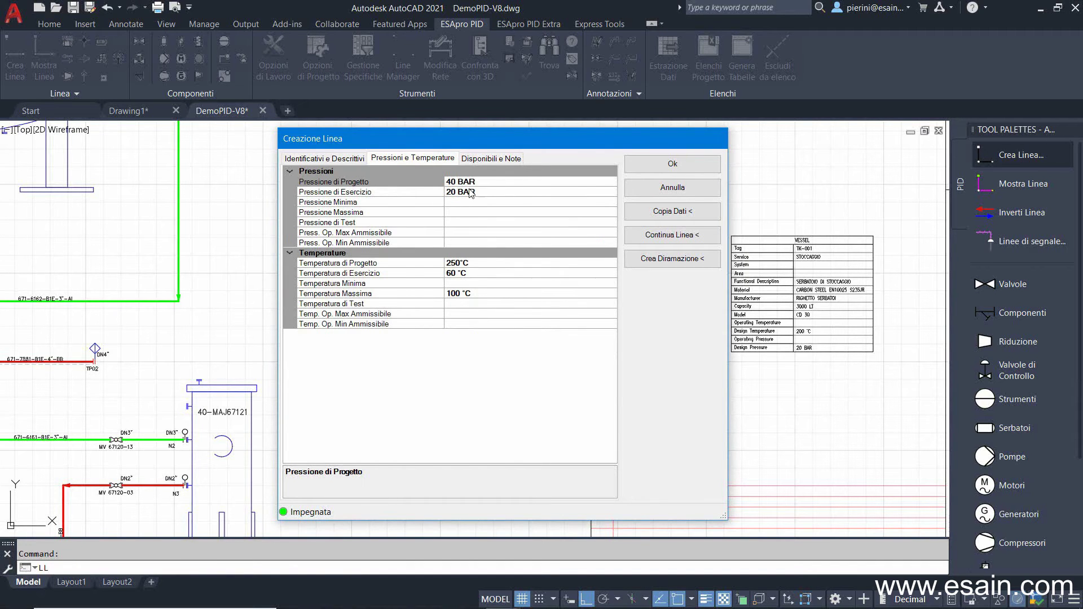
click(482, 181)
drag(441, 182, 481, 180)
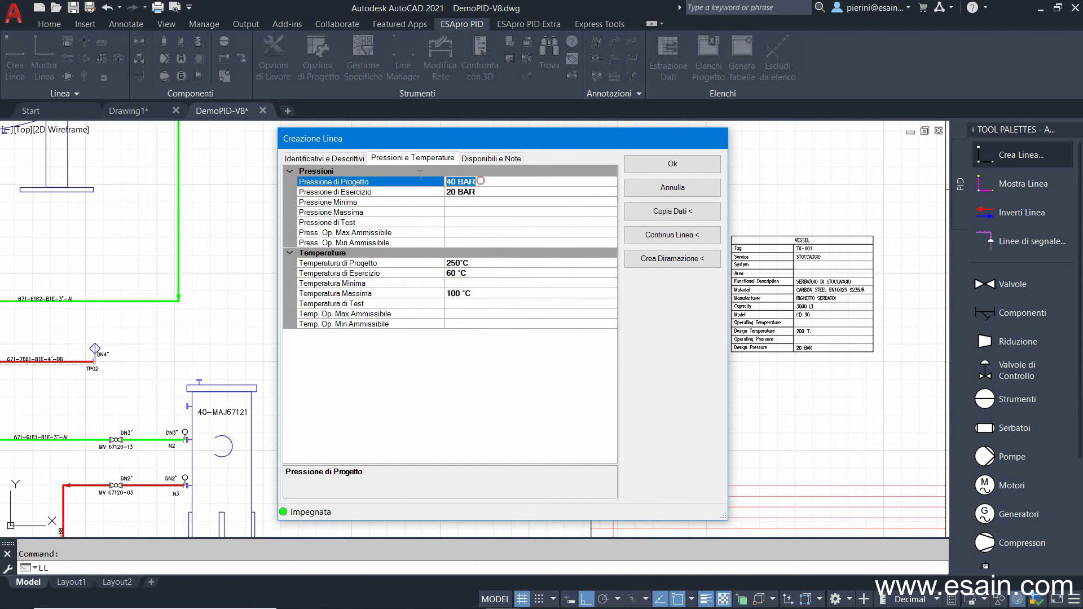
click(484, 193)
Draw line 671-9700 from the 40-MAJ67121 nozzle up and across to the pump
click(657, 166)
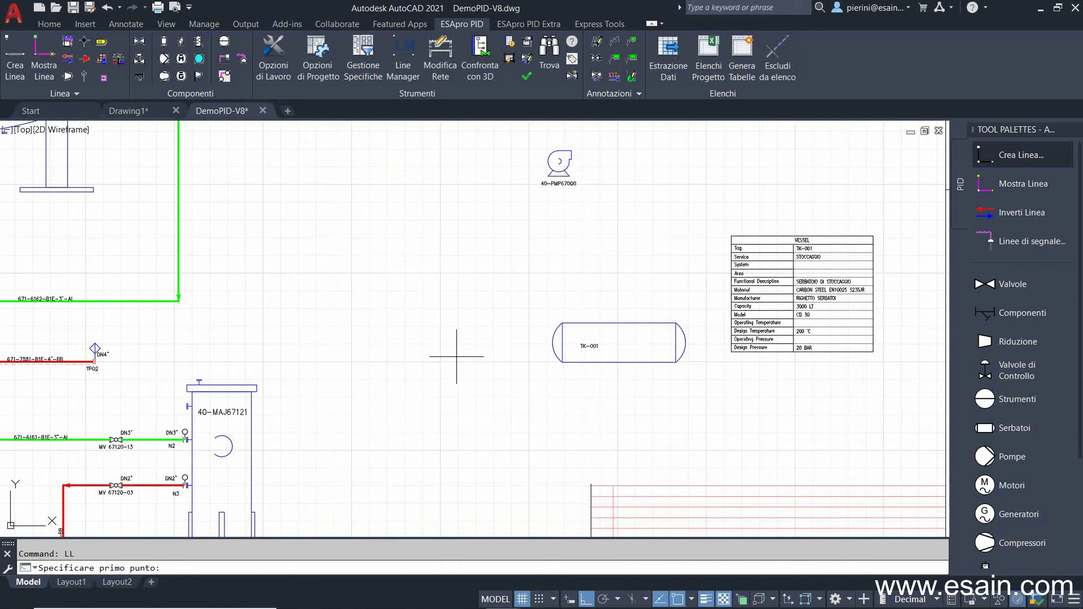
click(414, 402)
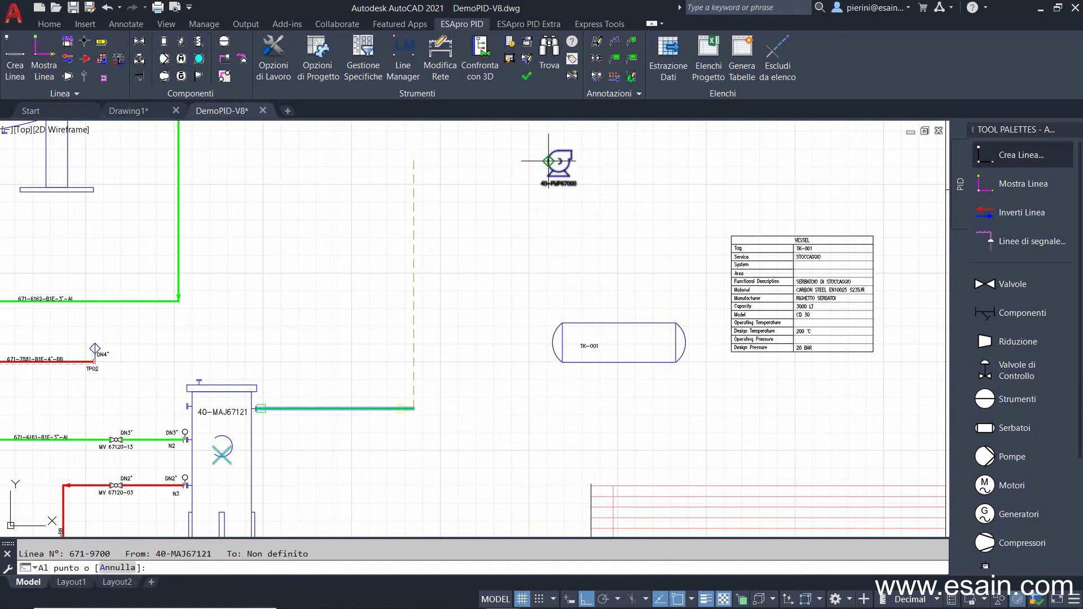
click(547, 161)
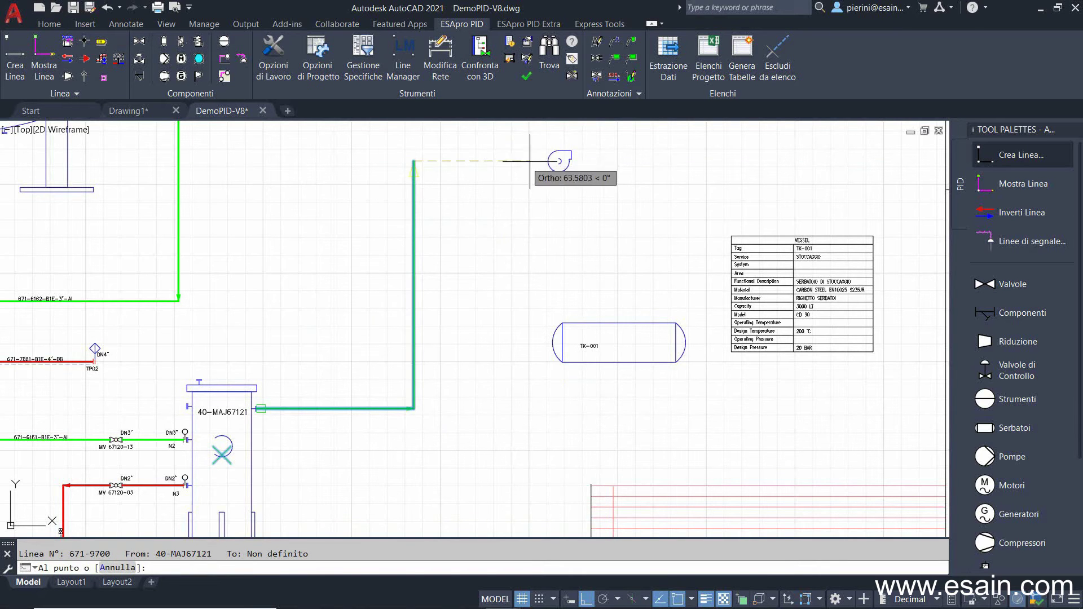
scroll(540, 160, up, 3)
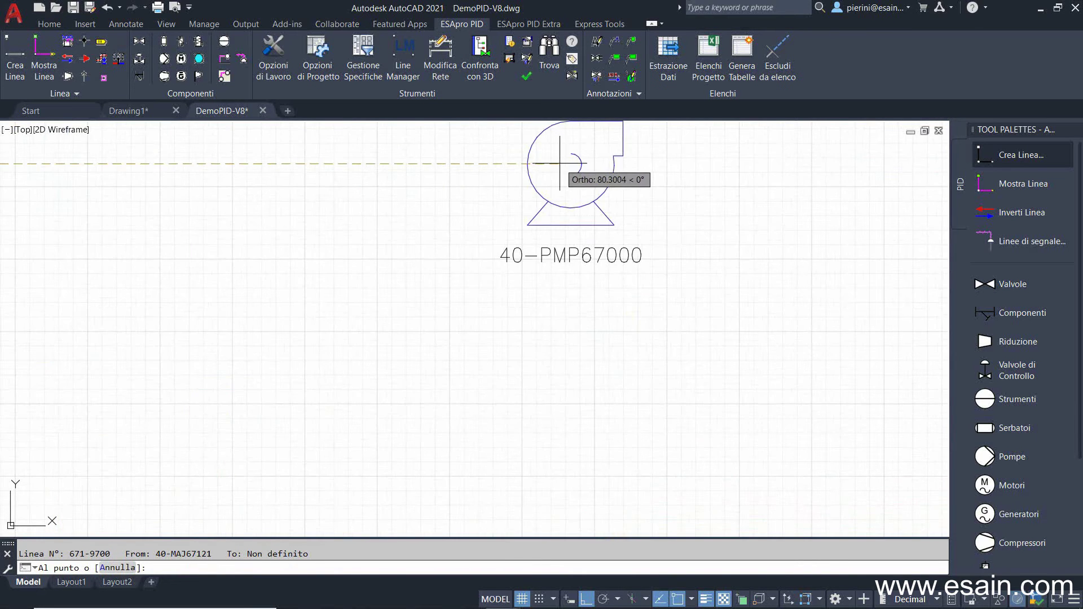
click(558, 161)
right_click(551, 279)
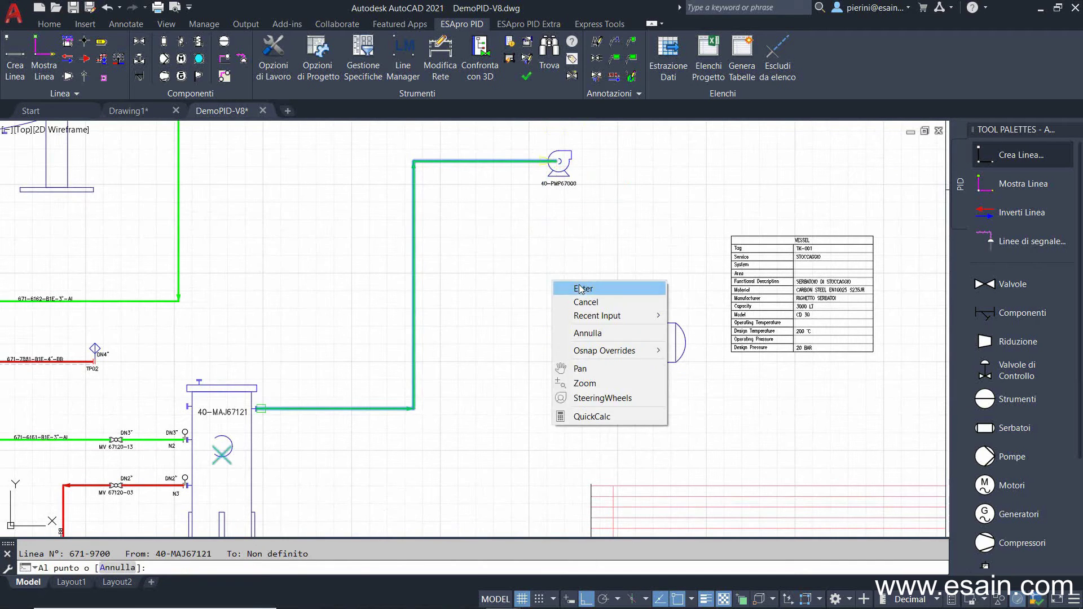
click(583, 288)
Connect the line's end to pump 40-PMP67000
scroll(558, 169, up, 4)
middle_drag(362, 311, 455, 308)
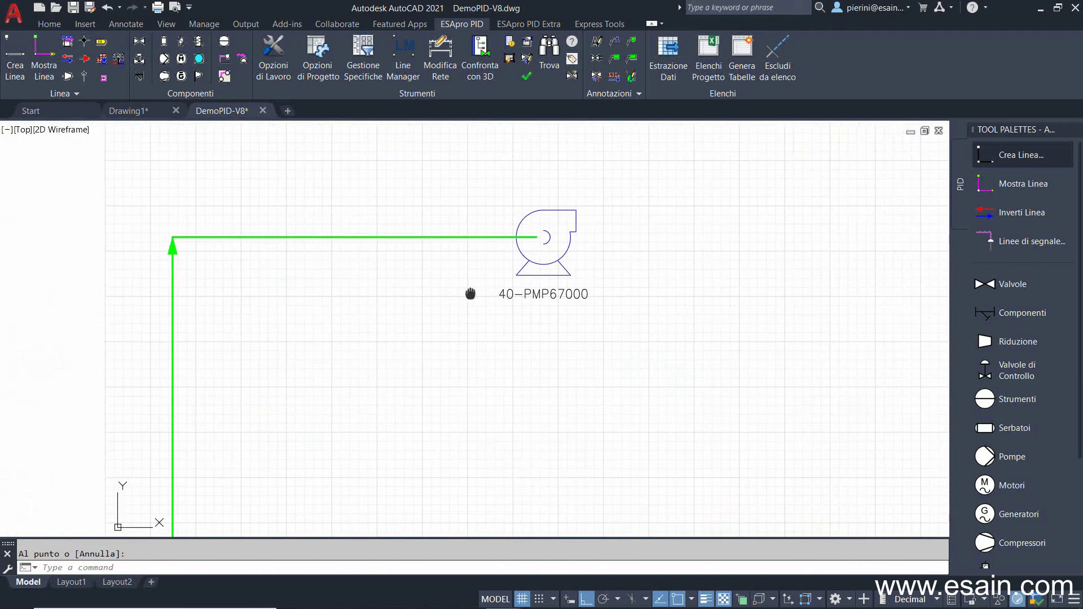
click(69, 43)
click(464, 233)
click(518, 220)
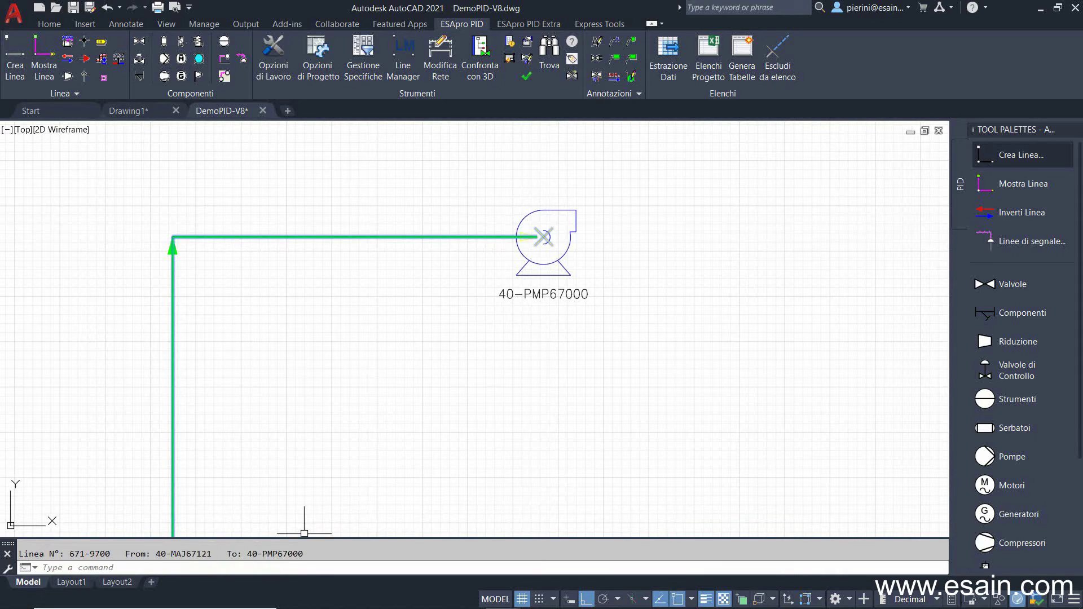
drag(314, 552, 18, 552)
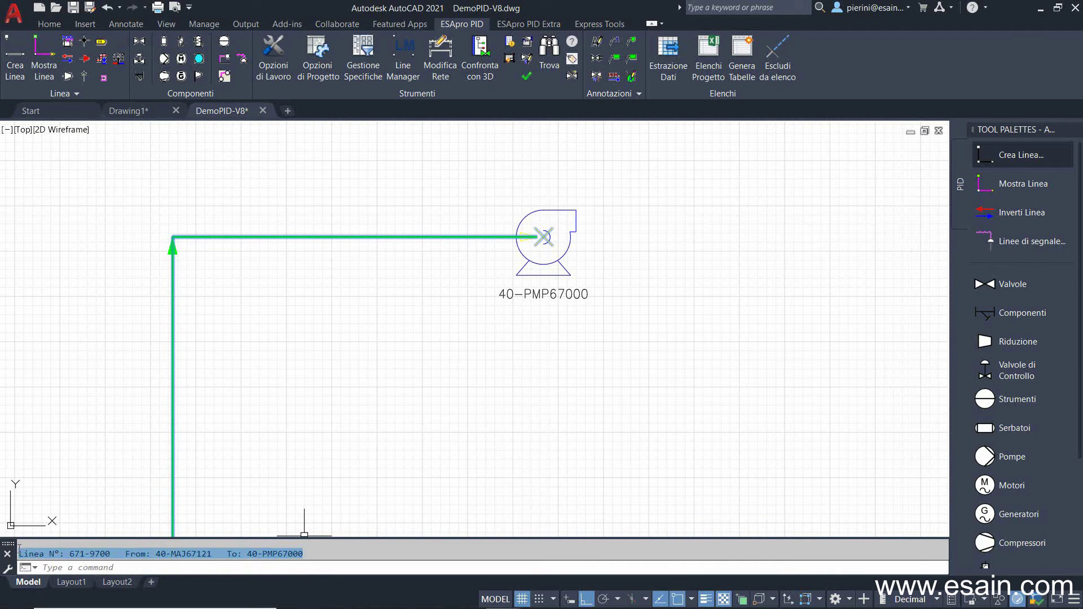
Tag the line 671-9700-B1E-4"-AI
click(616, 77)
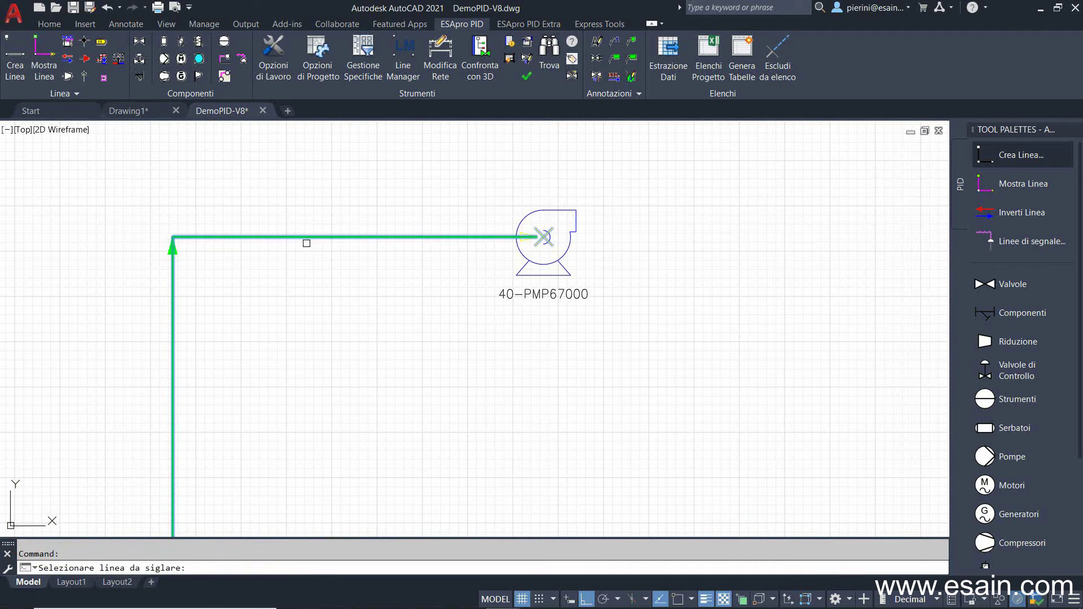
click(322, 236)
key(Escape)
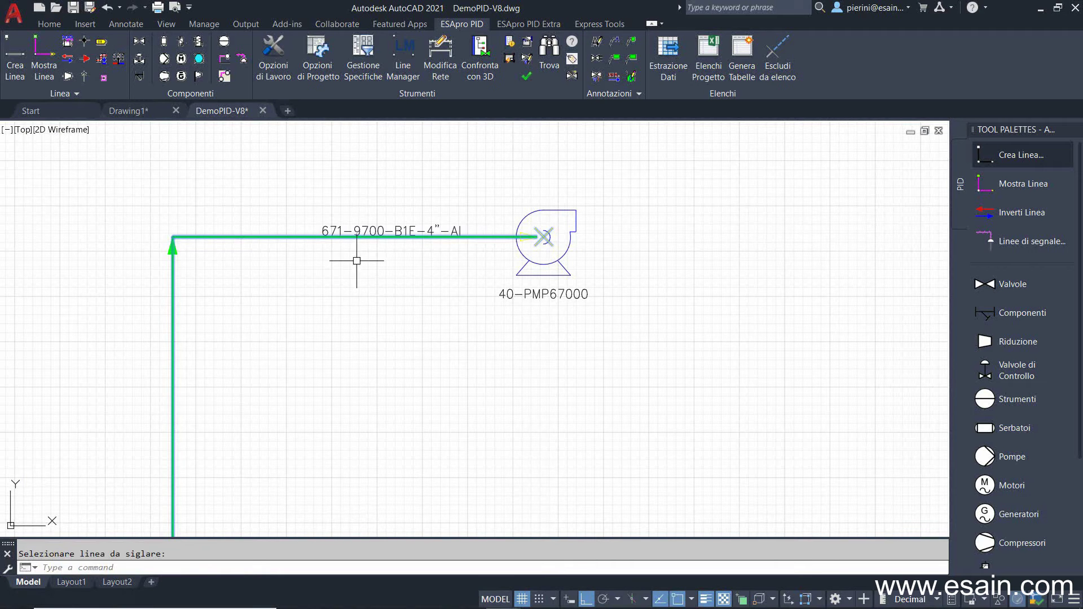
scroll(367, 225, down, 5)
scroll(474, 260, up, 1)
scroll(474, 261, down, 4)
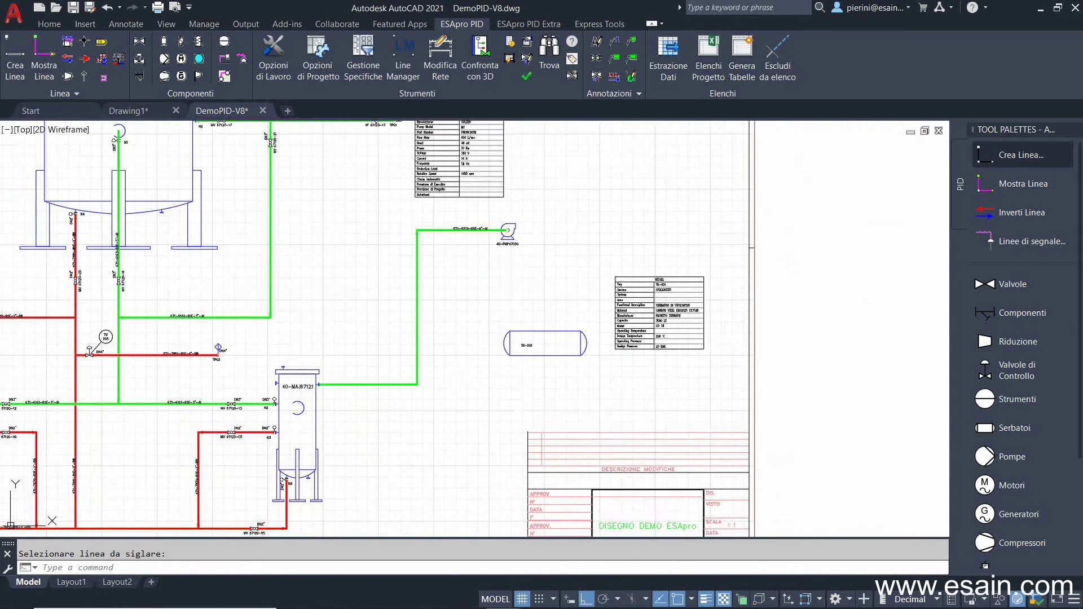
scroll(476, 293, up, 2)
Start a new line continuing from the end of line 671-6177
click(986, 160)
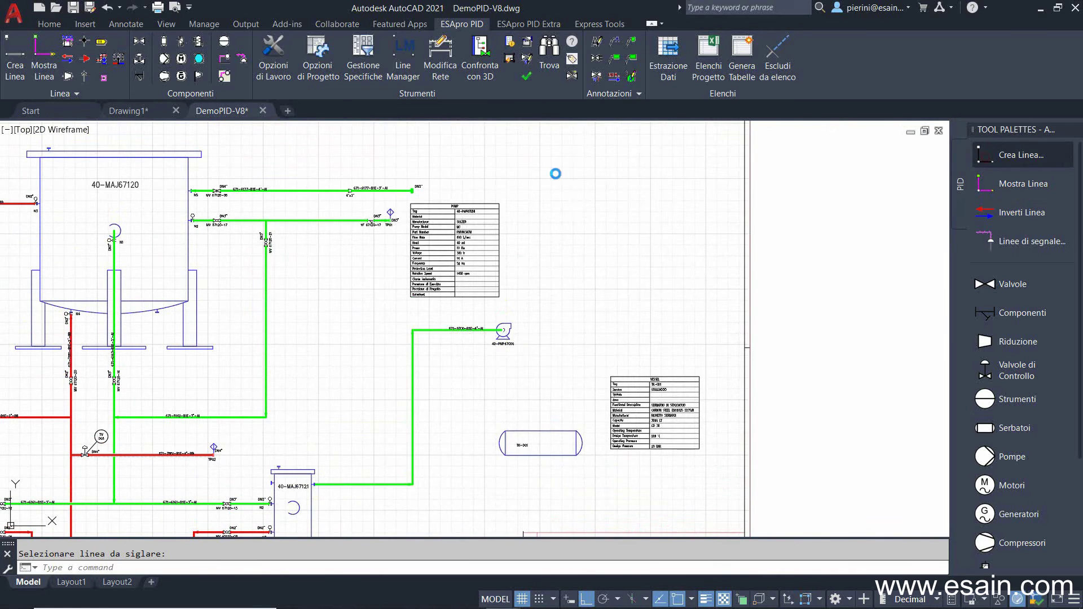
click(784, 163)
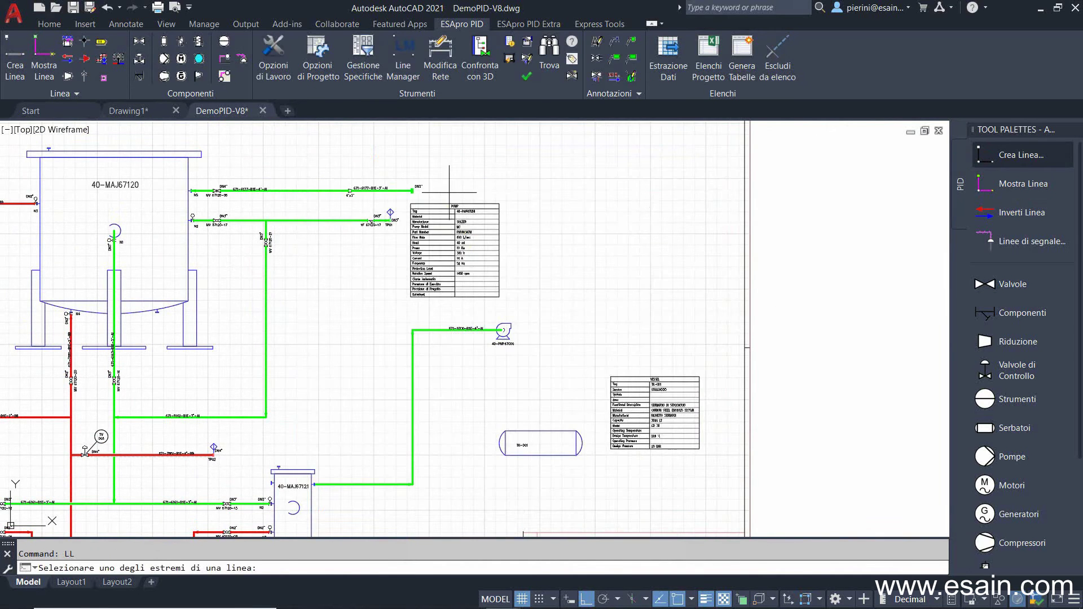
scroll(429, 186, up, 2)
scroll(425, 189, up, 1)
scroll(395, 243, up, 1)
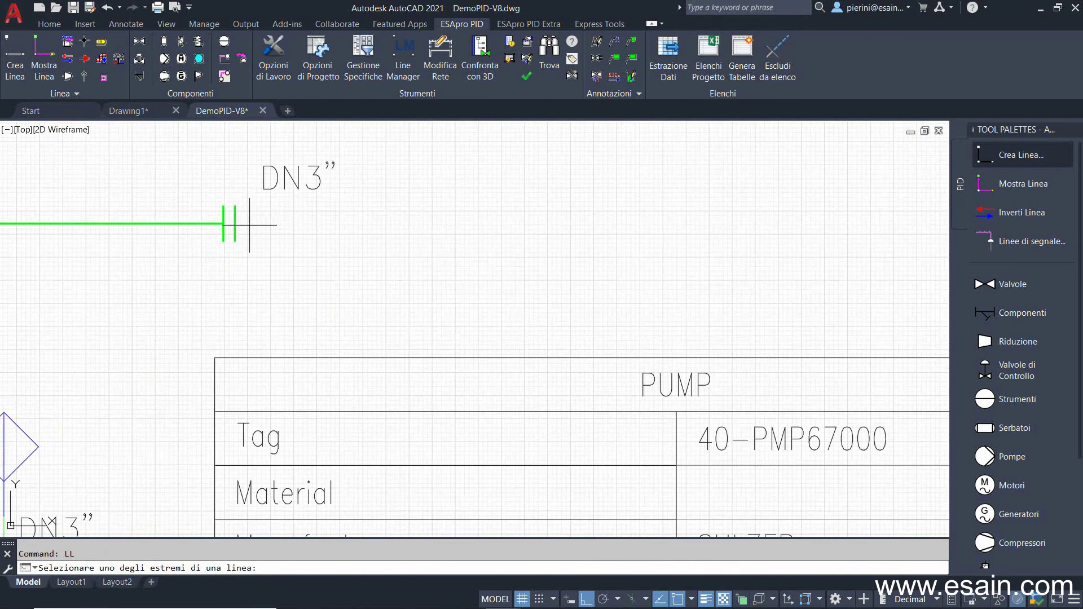
click(234, 225)
Route it right and down to pump 40-PMP67000's discharge nozzle and finish
scroll(395, 232, down, 5)
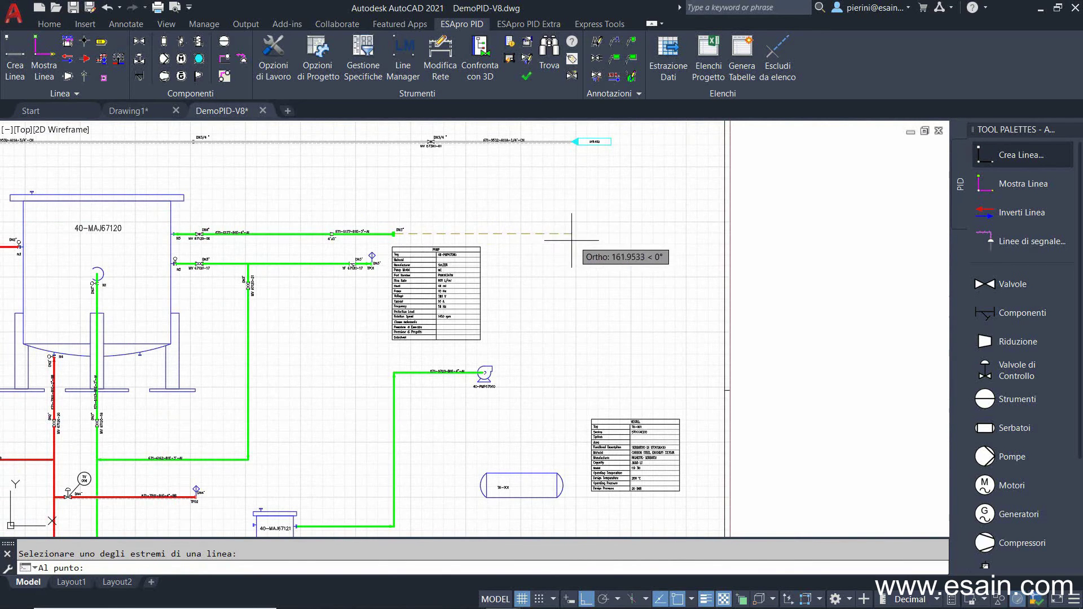
click(544, 237)
scroll(555, 372, up, 5)
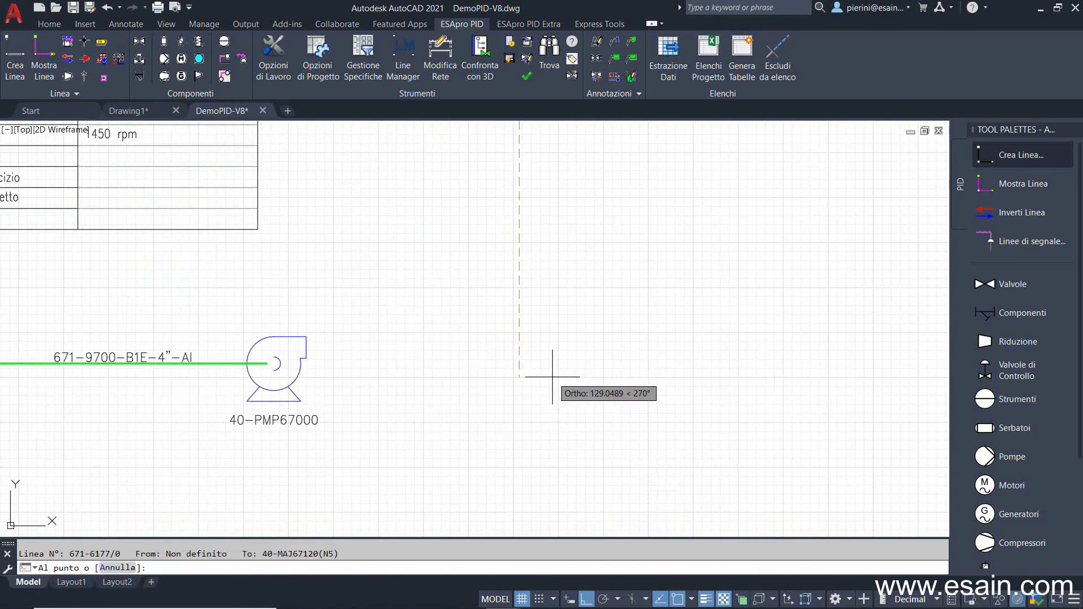
click(310, 345)
scroll(536, 378, down, 5)
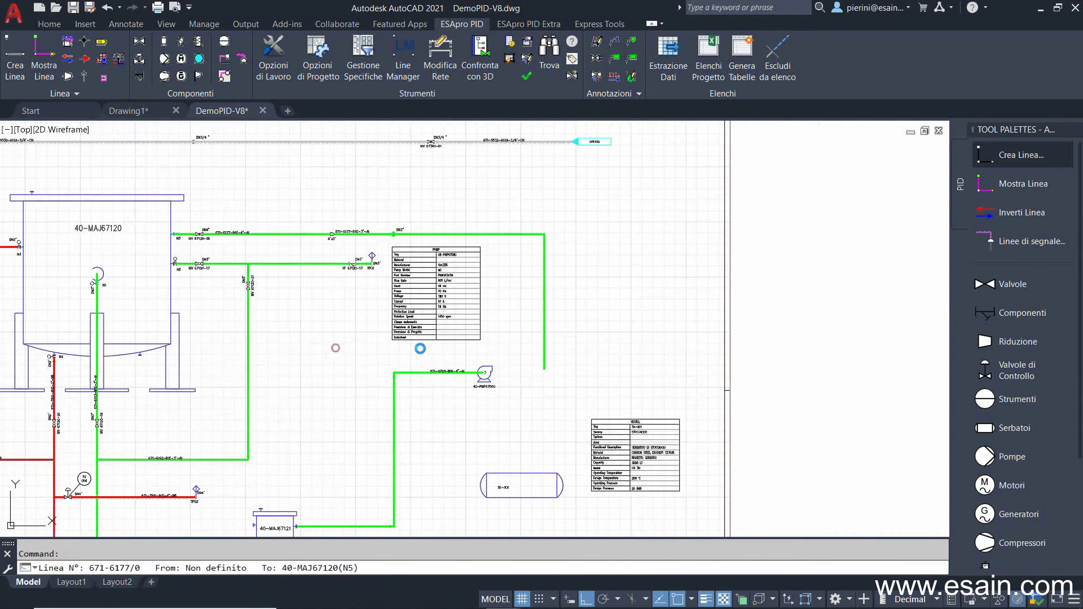
scroll(521, 382, up, 5)
click(436, 348)
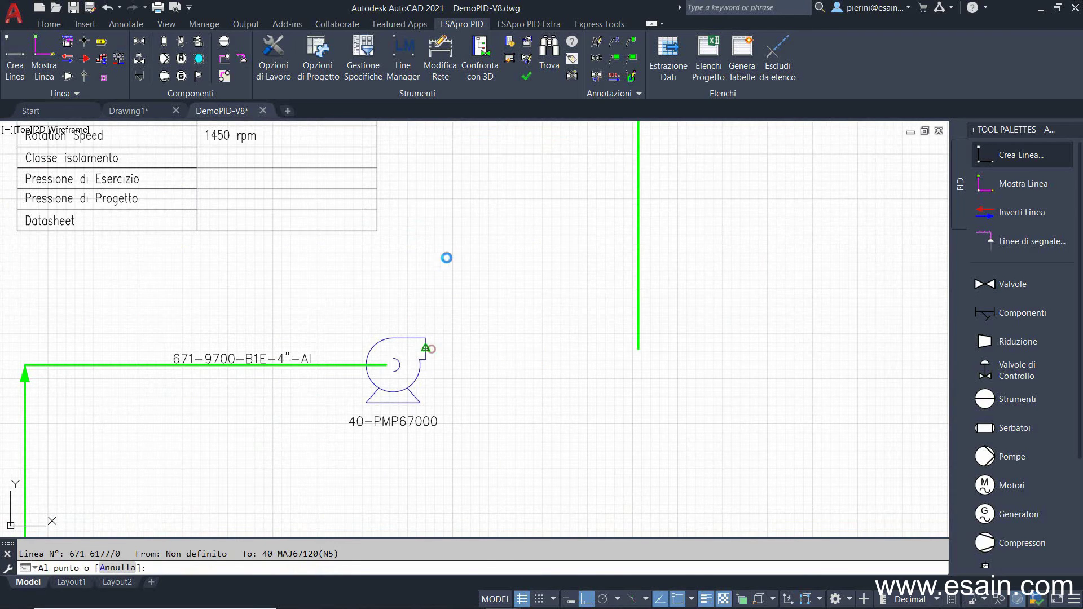
right_click(463, 227)
click(484, 232)
mouse_move(487, 365)
middle_down()
mouse_move(528, 266)
mouse_move(530, 177)
middle_up()
scroll(527, 266, down, 2)
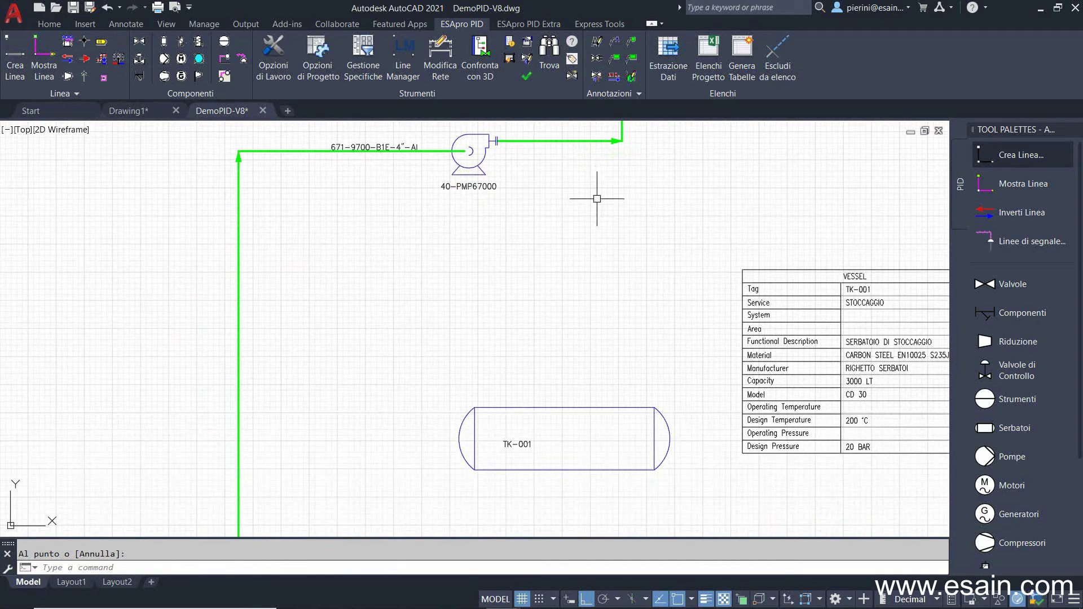
Define the new line by picking 9700 from the line-number list
click(984, 154)
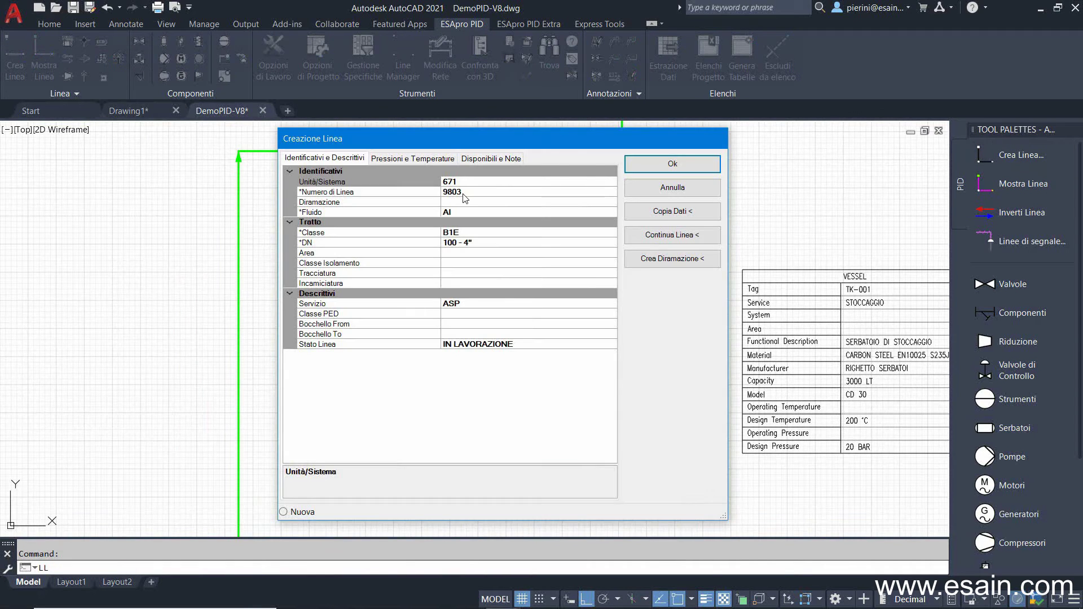
click(462, 192)
click(611, 193)
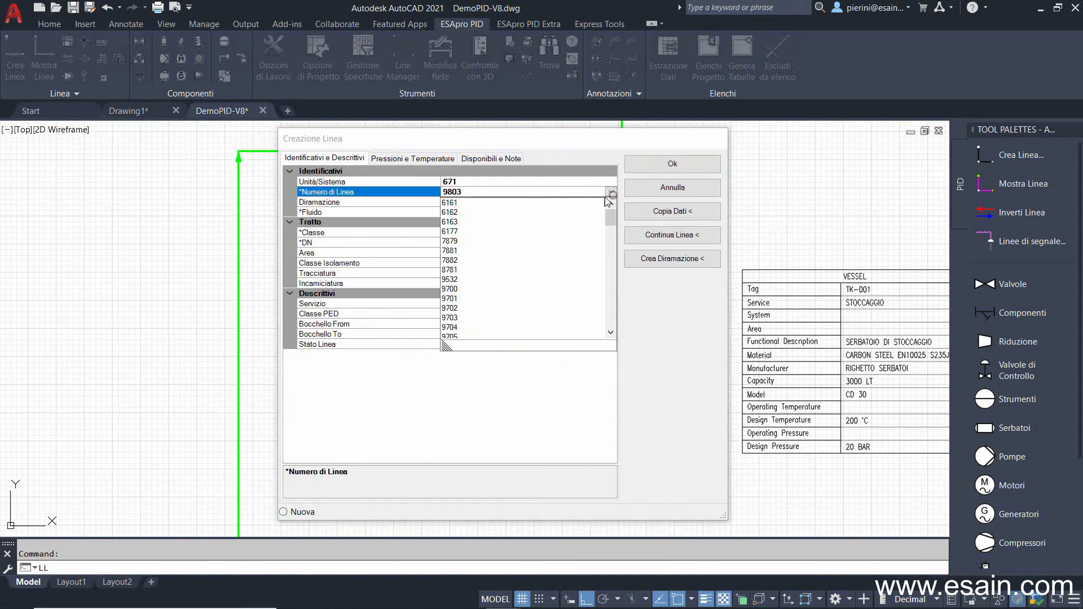
click(474, 289)
click(666, 163)
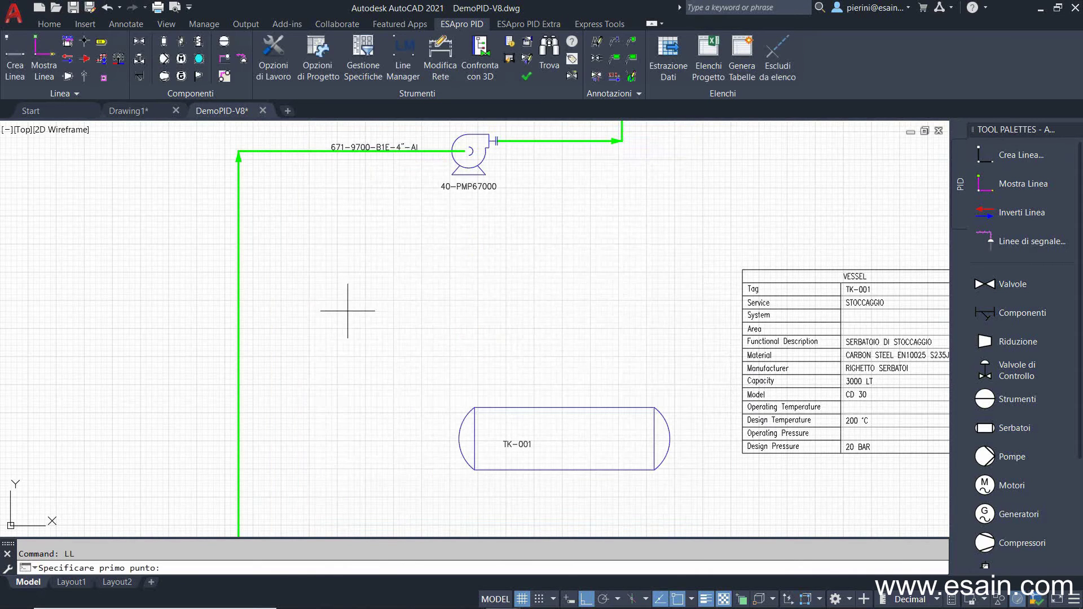
Draw the branch from line 671-9700 across and down to TK-001's top nozzle
click(238, 280)
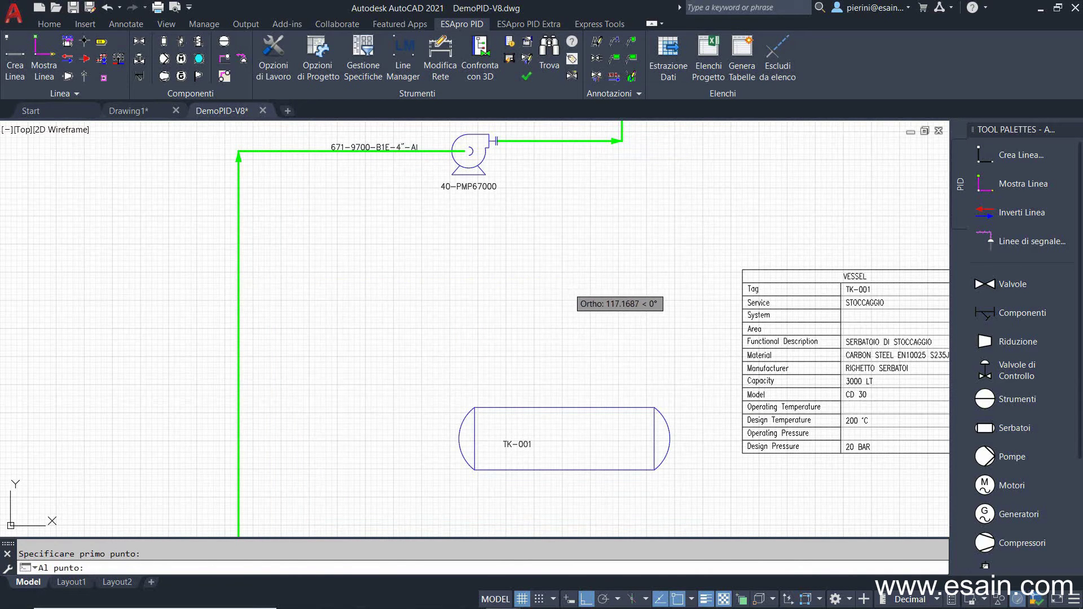
click(567, 287)
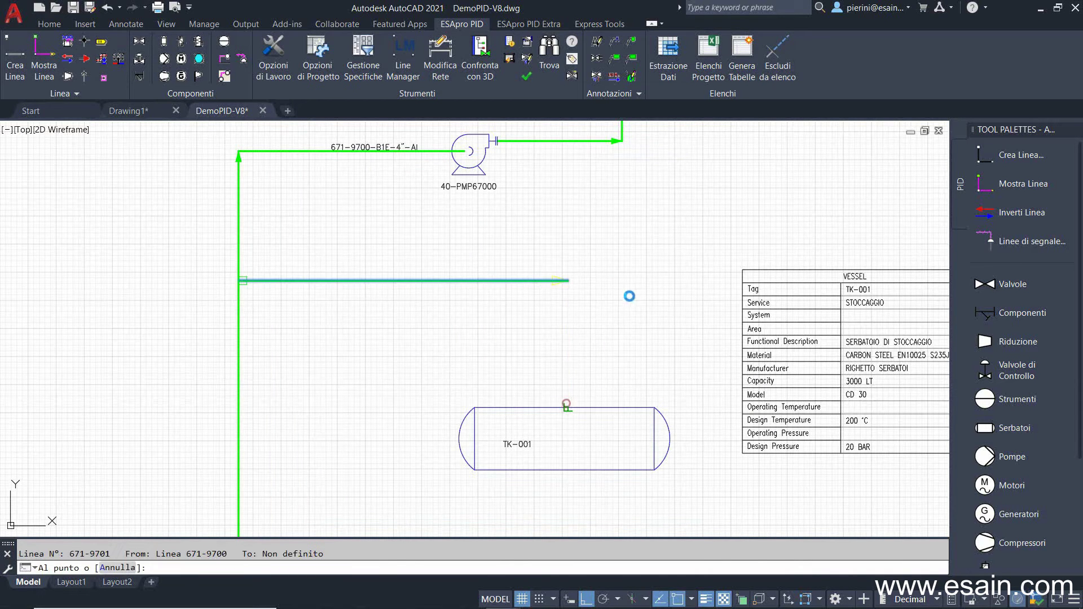
right_click(633, 276)
click(659, 284)
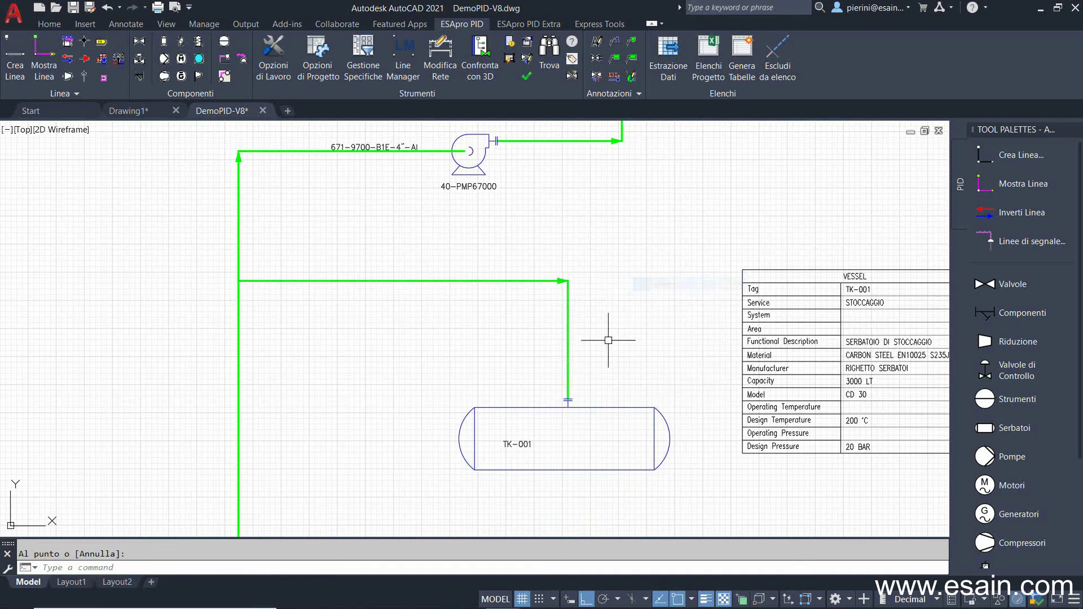
scroll(609, 339, down, 2)
middle_drag(576, 302, 462, 164)
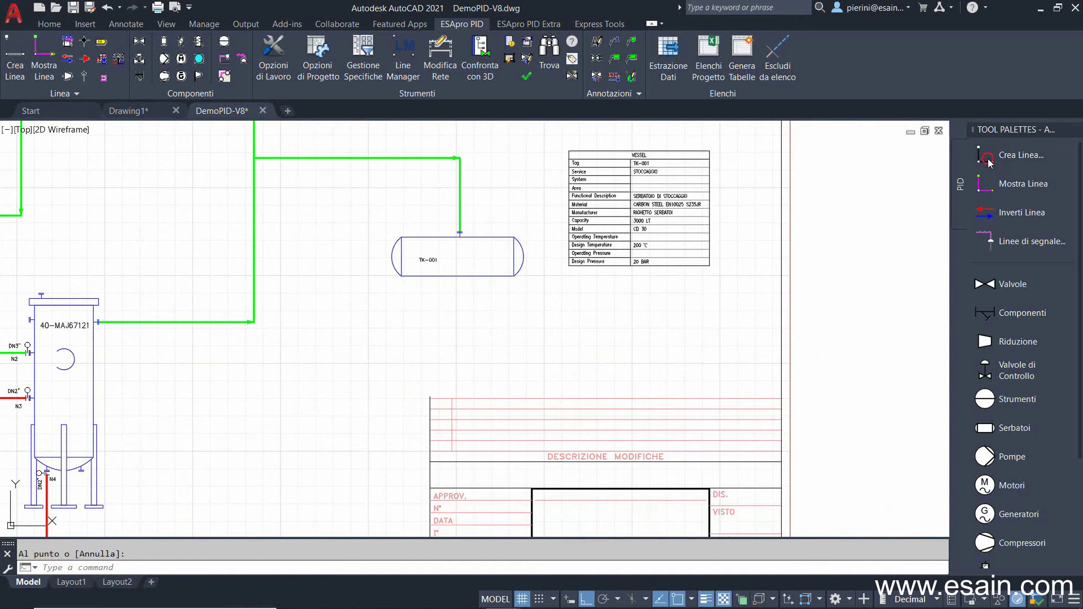
Define line 9703 with pipe class B1E and a chosen nominal diameter
click(988, 160)
click(471, 192)
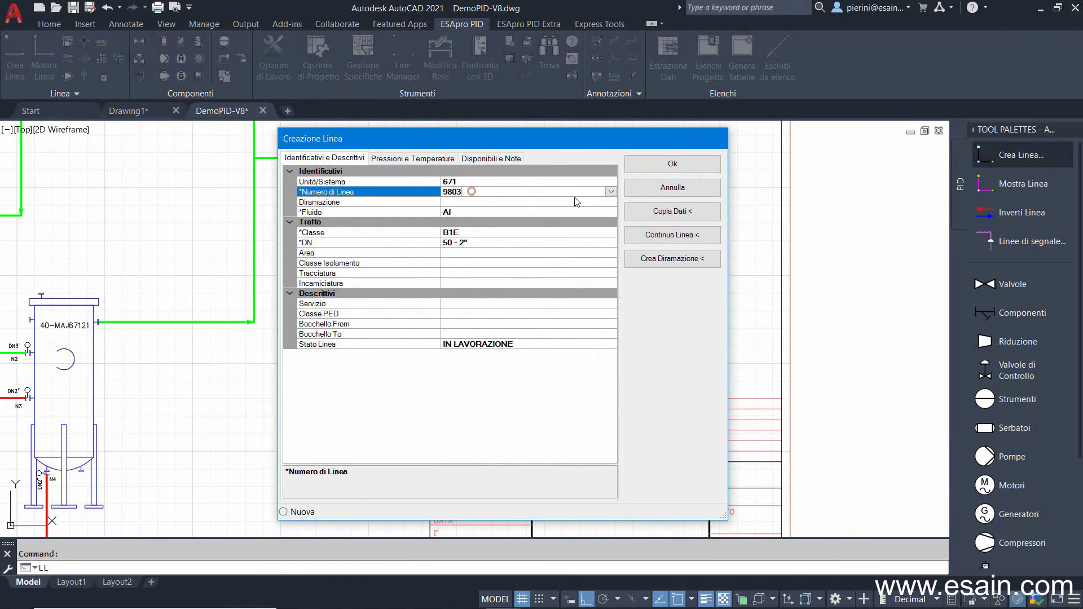
click(611, 191)
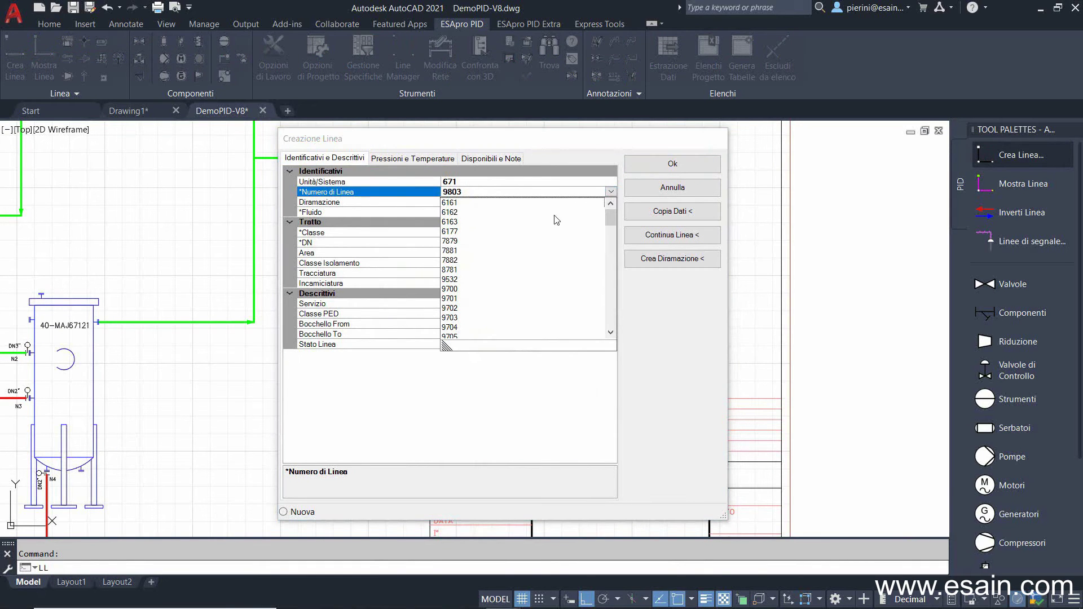
click(472, 318)
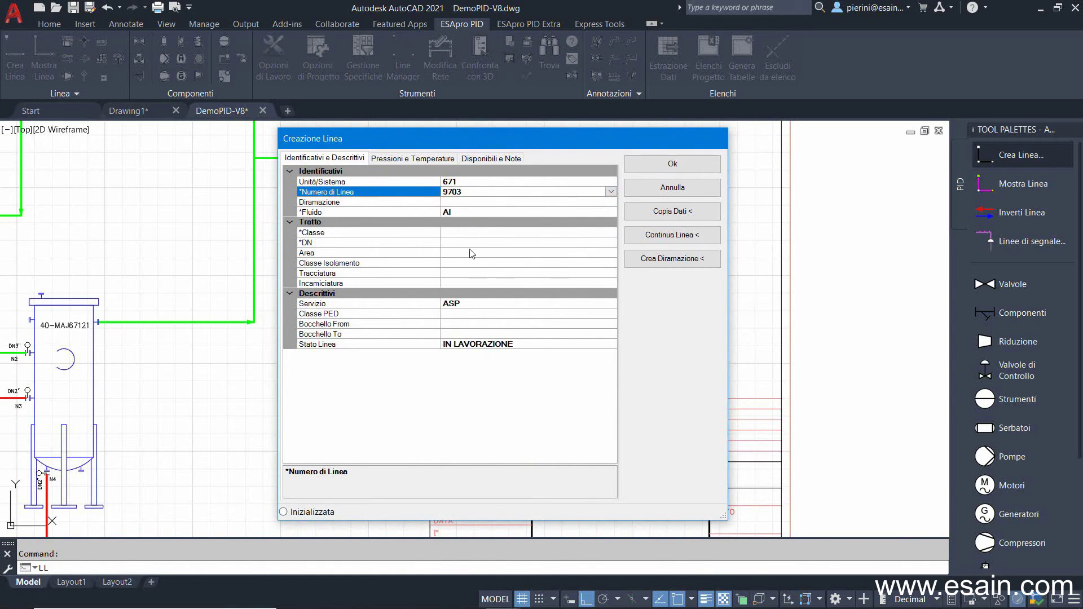
click(455, 232)
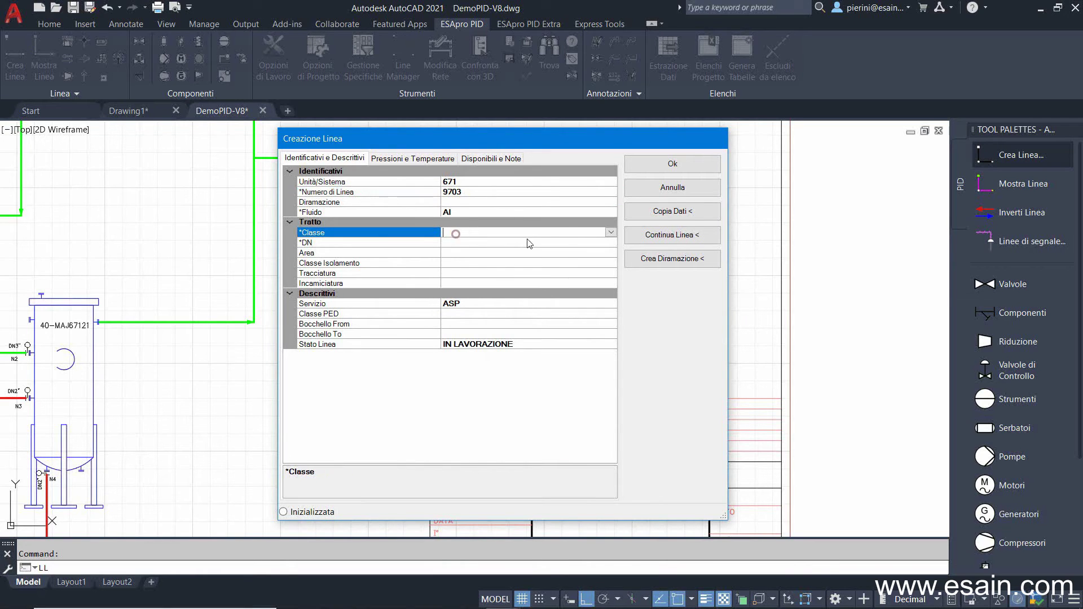
click(612, 233)
click(454, 272)
click(465, 243)
click(611, 244)
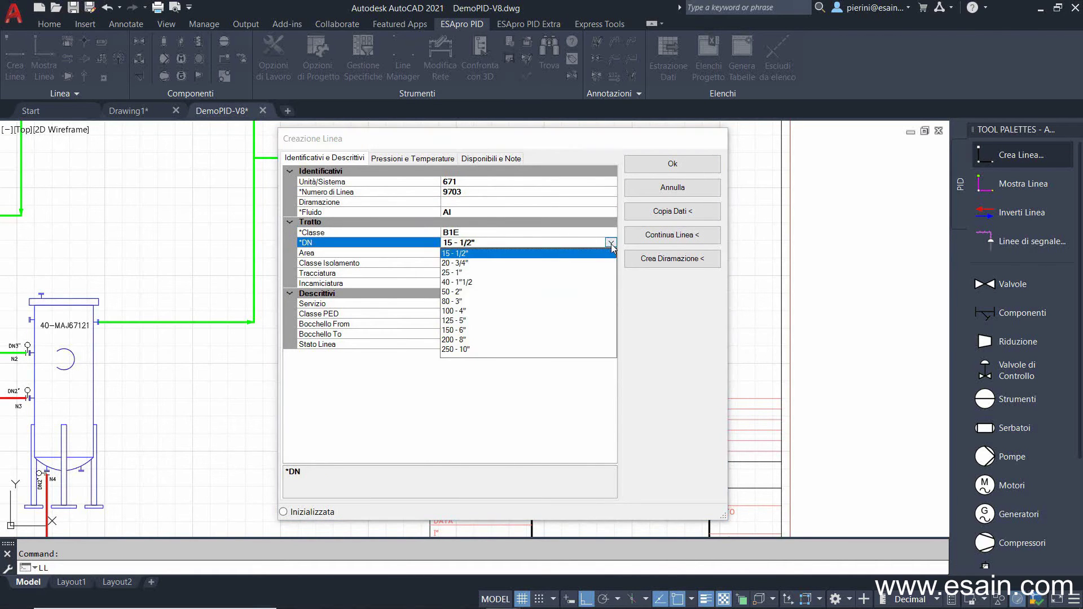
click(456, 273)
click(671, 163)
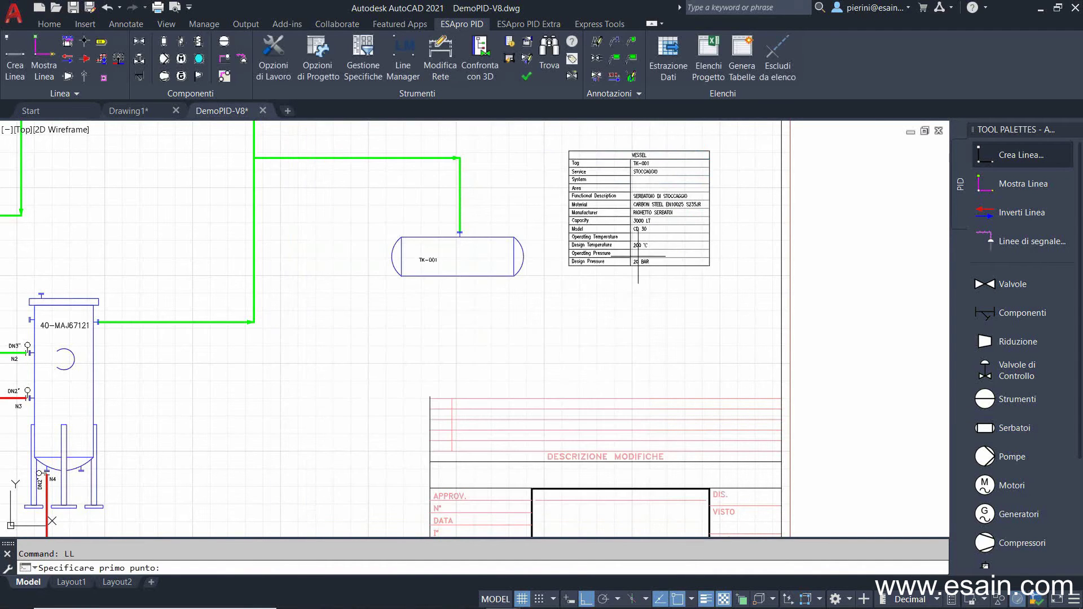
Draw it from below right of TK-001 up to the tank's bottom nozzle
click(566, 360)
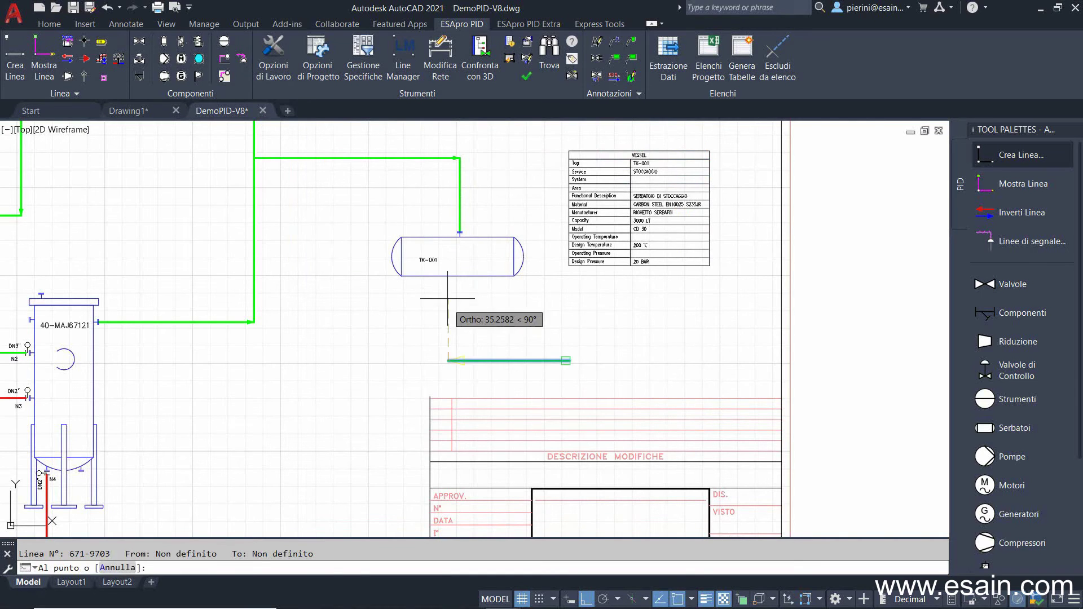
click(447, 281)
right_click(509, 304)
click(538, 322)
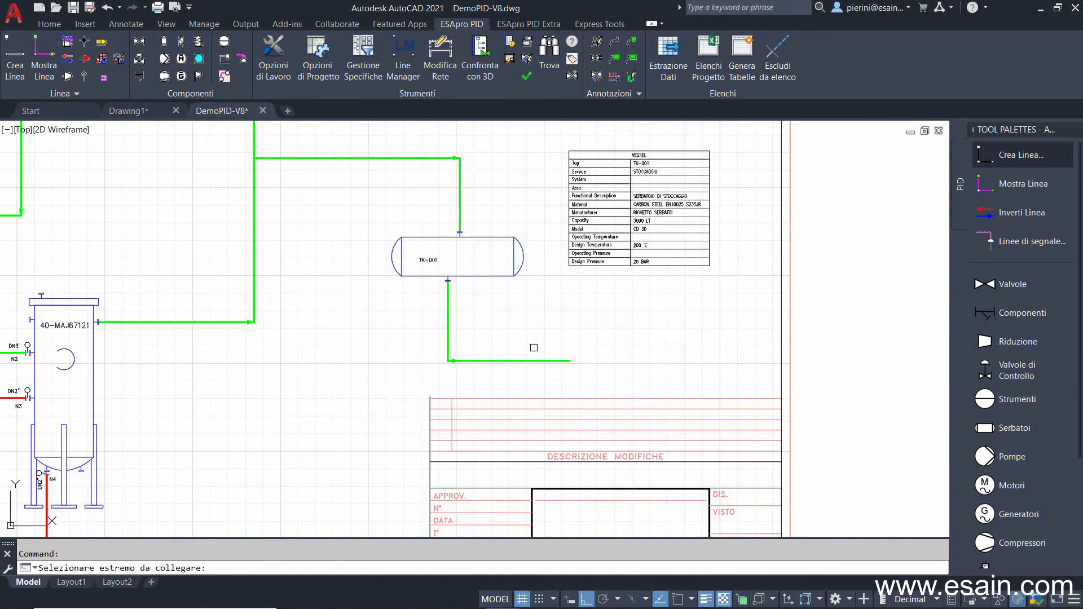
Add an external-system arrow labelled ACQUA to the free end of line 671-9703
click(540, 360)
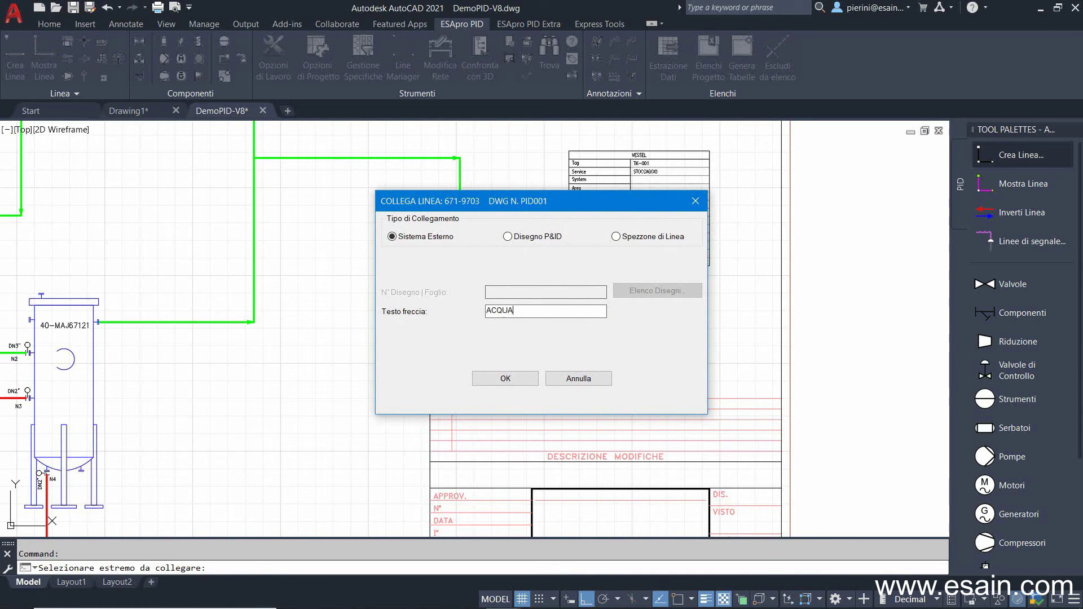
click(507, 379)
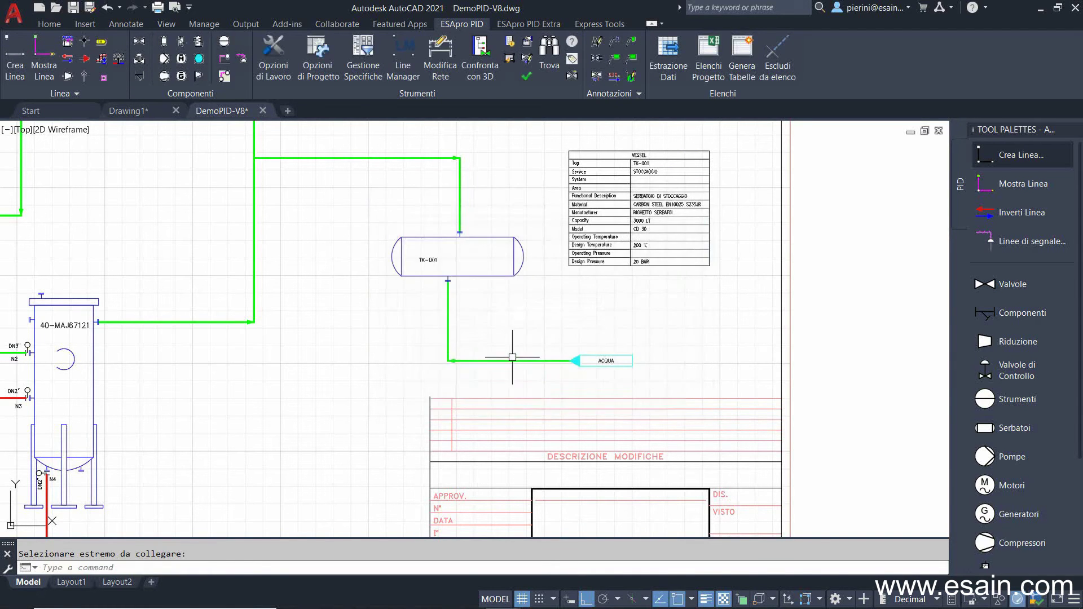
scroll(503, 372, down, 2)
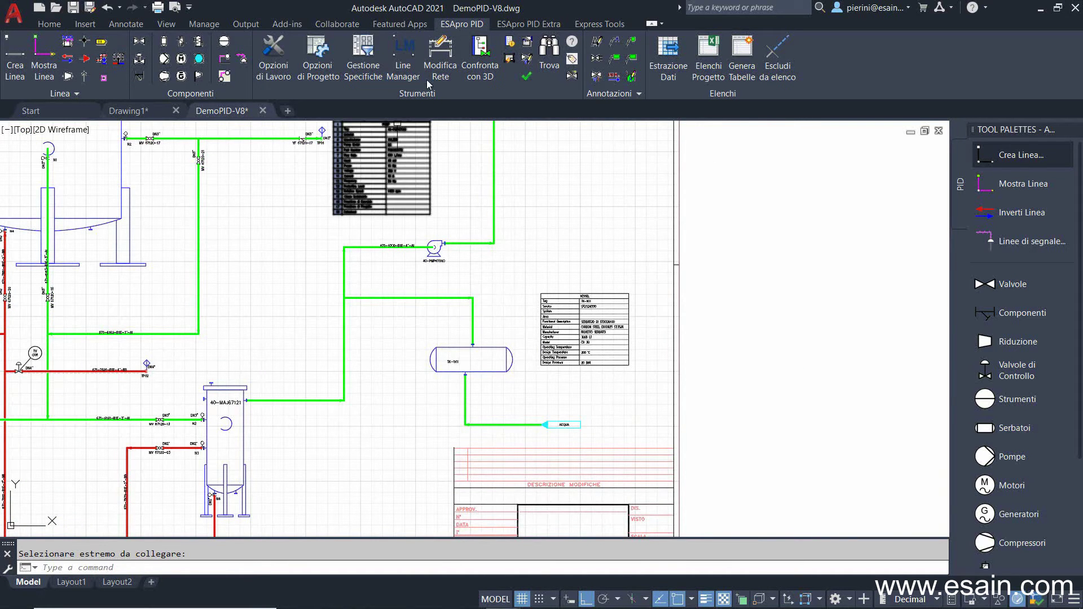
Reposition the ACQUA pipe end and raise its horizontal segment closer to tank TK-001
scroll(493, 211, up, 2)
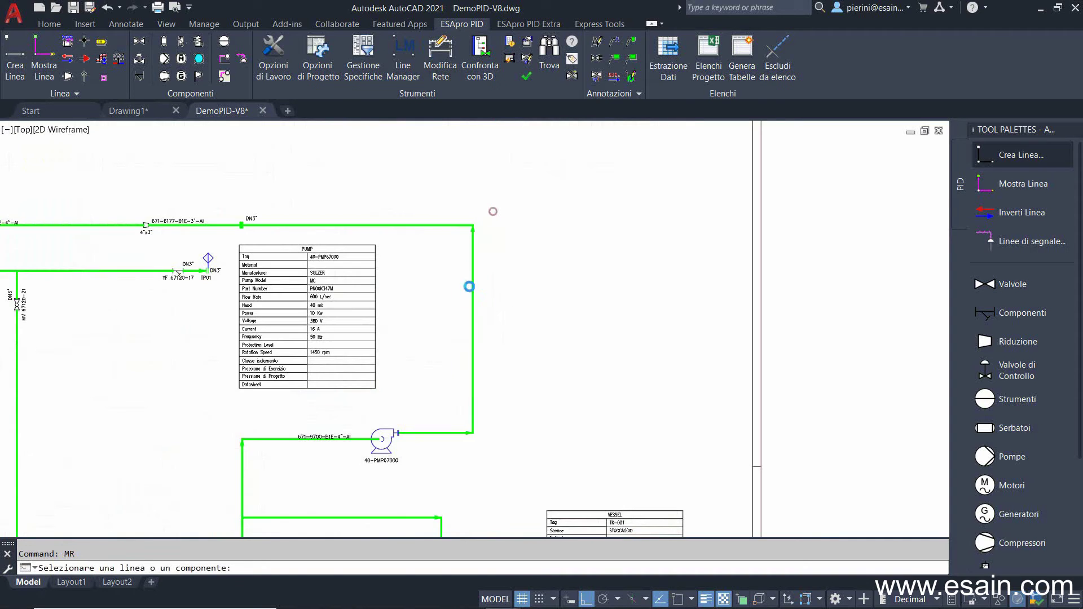
click(442, 429)
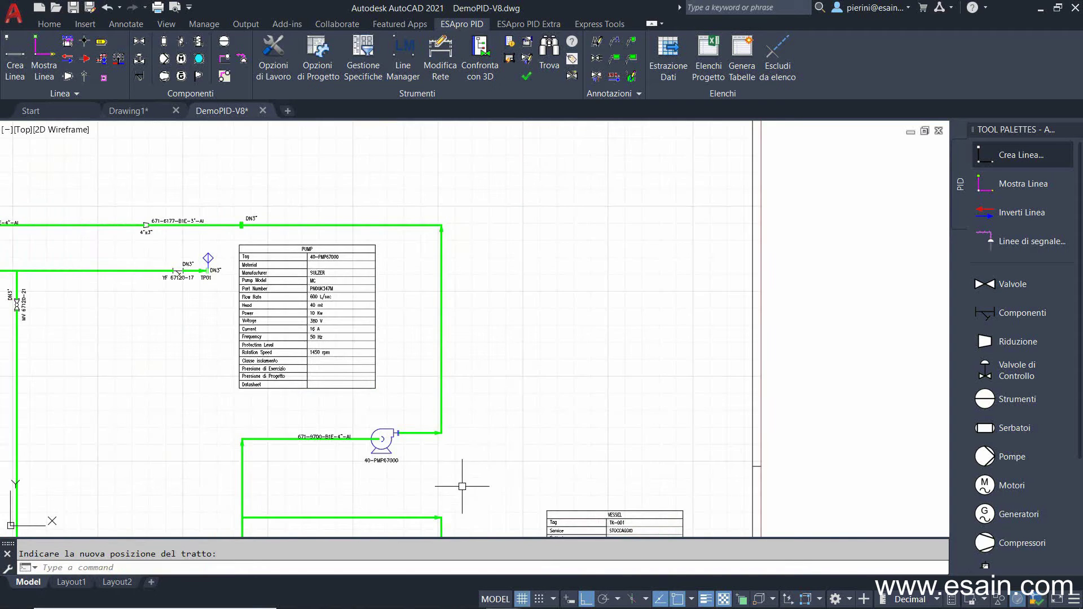
scroll(445, 501, down, 5)
scroll(480, 384, up, 1)
scroll(490, 378, up, 4)
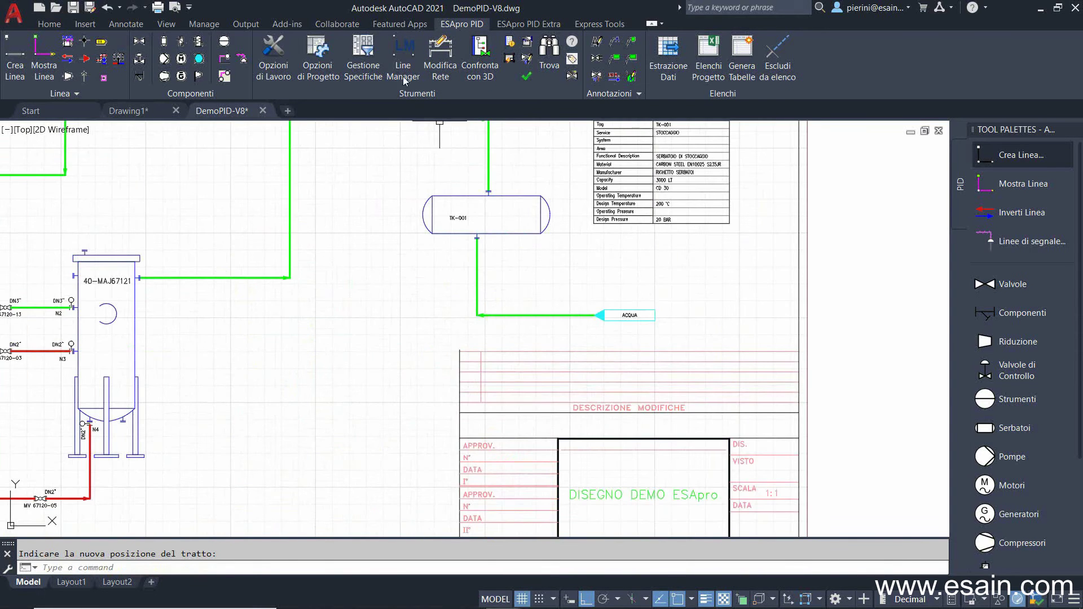
click(440, 54)
click(632, 319)
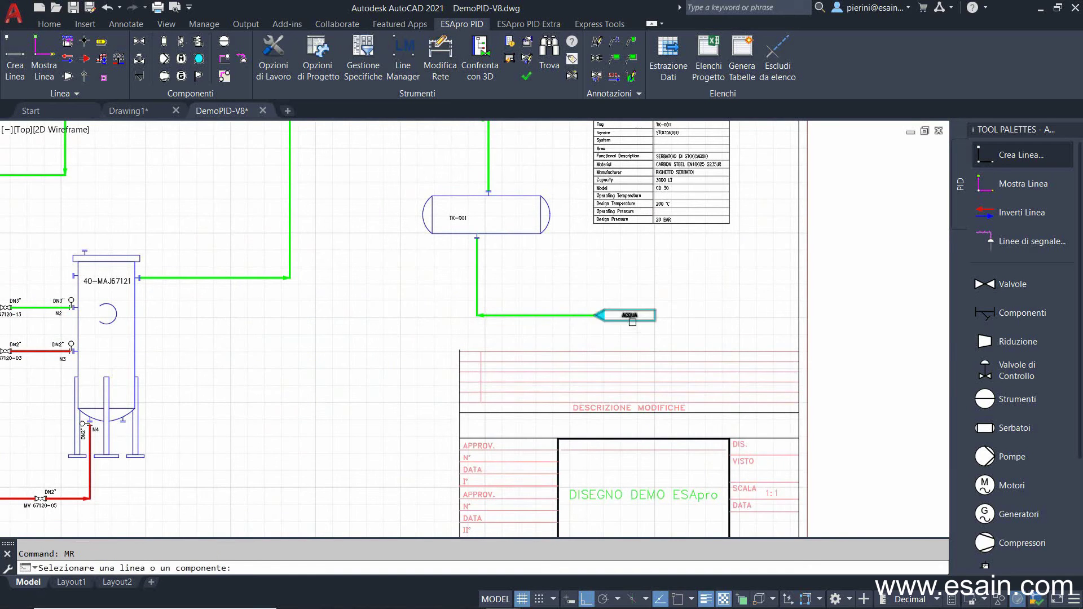
click(581, 330)
click(562, 315)
click(563, 297)
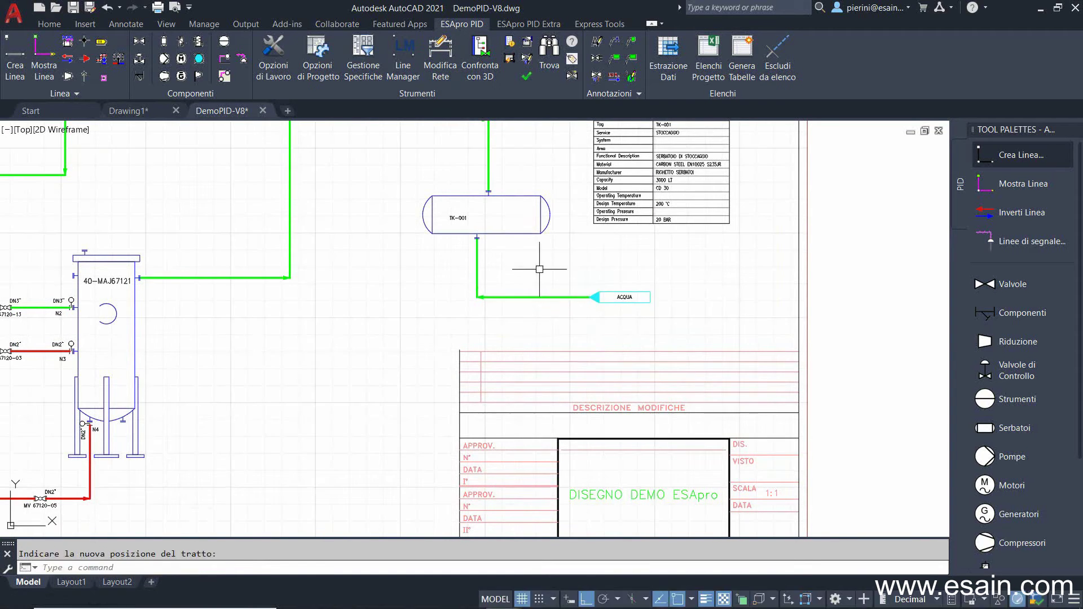
middle_drag(510, 266, 615, 407)
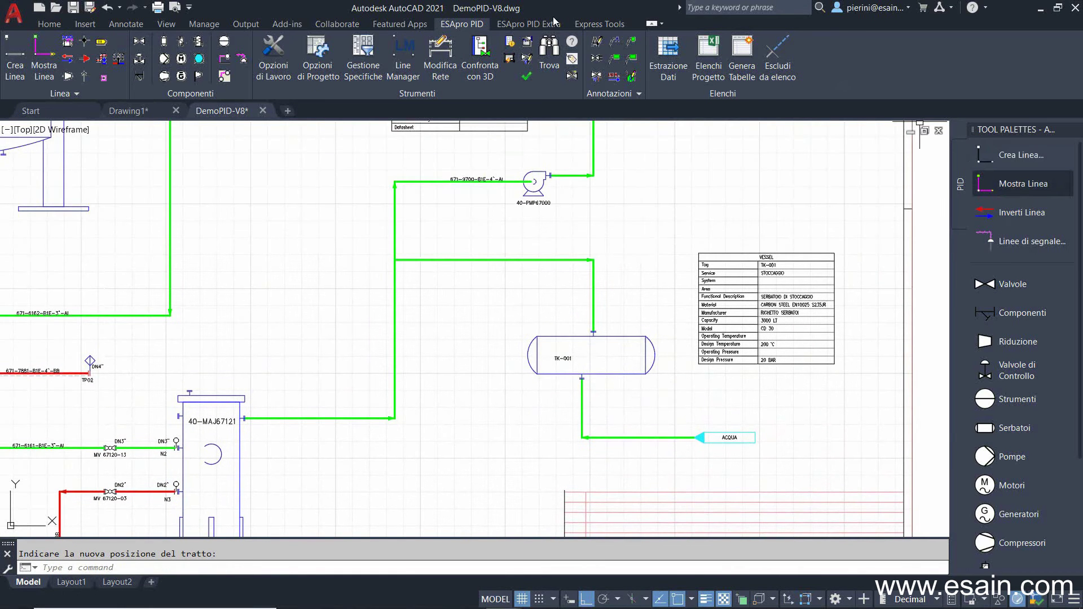
click(613, 77)
Label the pipes around TK-001 with line codes such as 671-9701-B1E-2"-AI
click(536, 259)
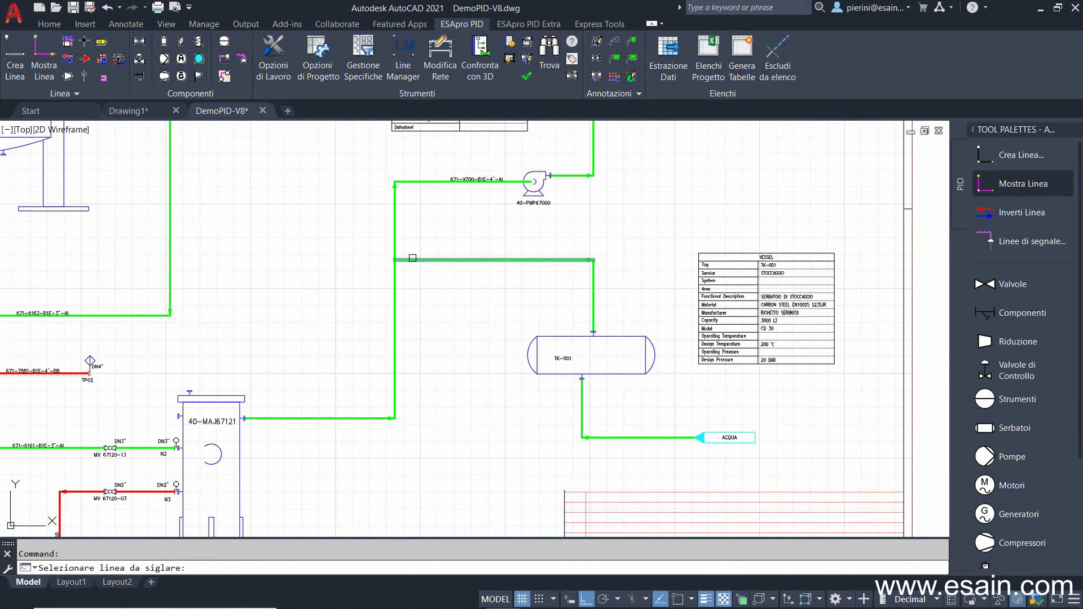
click(531, 259)
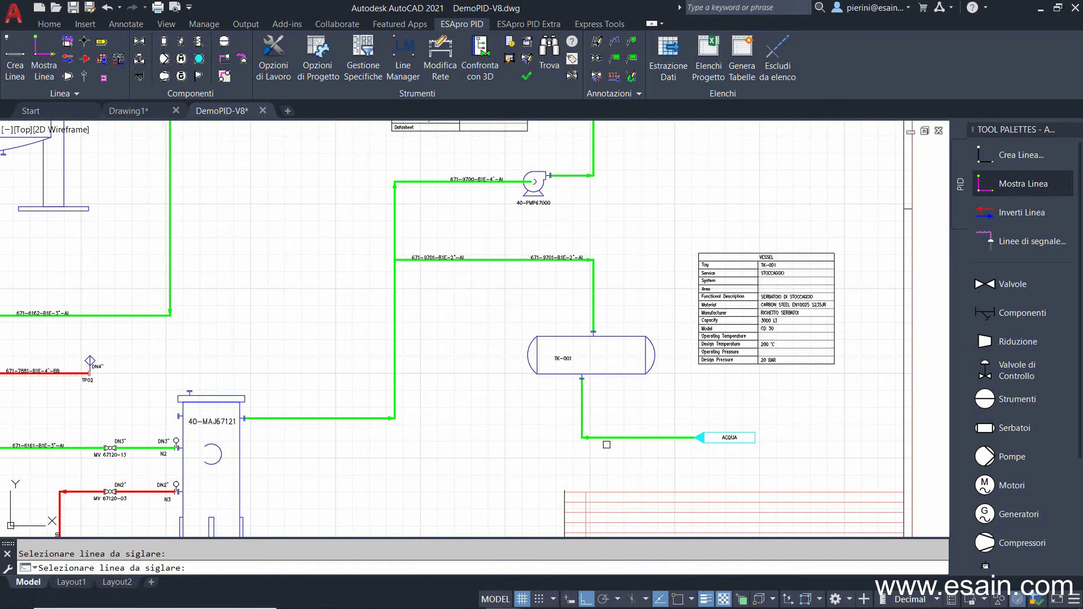
click(593, 436)
scroll(510, 265, up, 2)
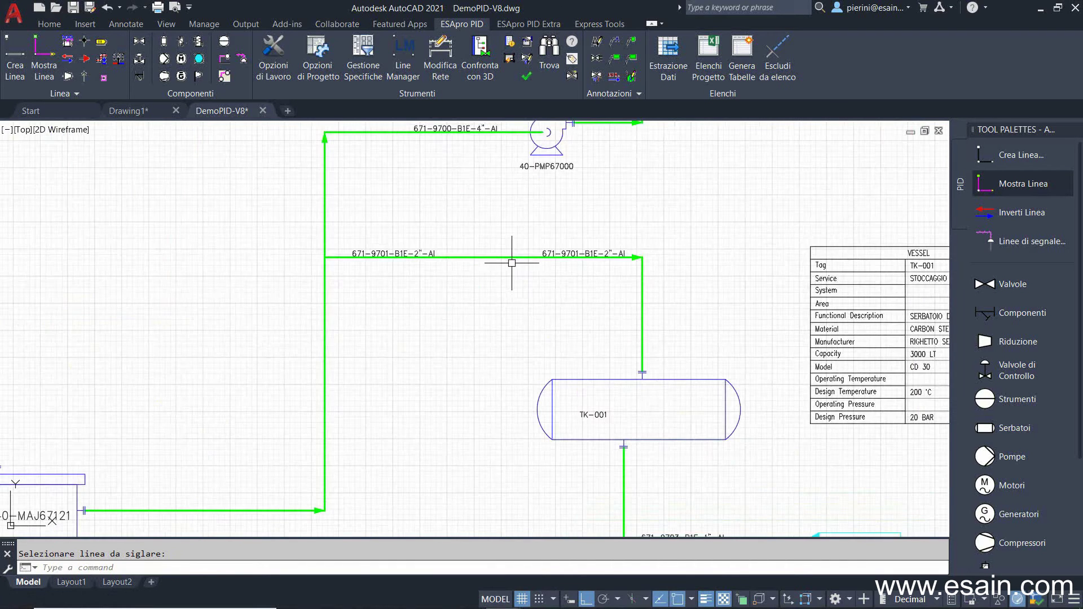
scroll(598, 283, up, 2)
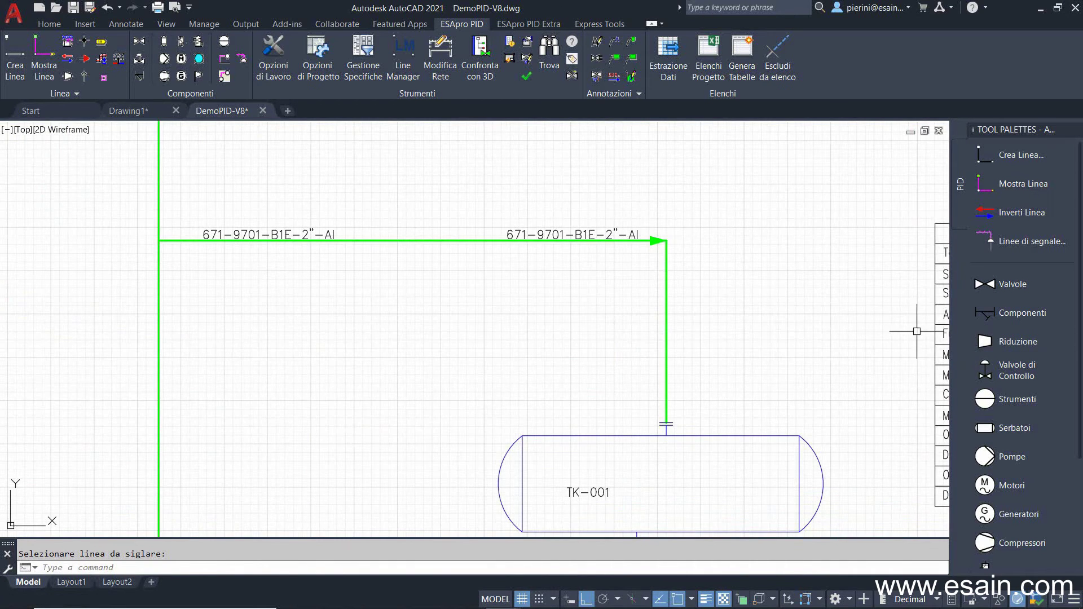
Insert a reducer on line 671-9701 and set the pipe toward TK-001 to DN 25 - 1"
click(1018, 341)
click(402, 245)
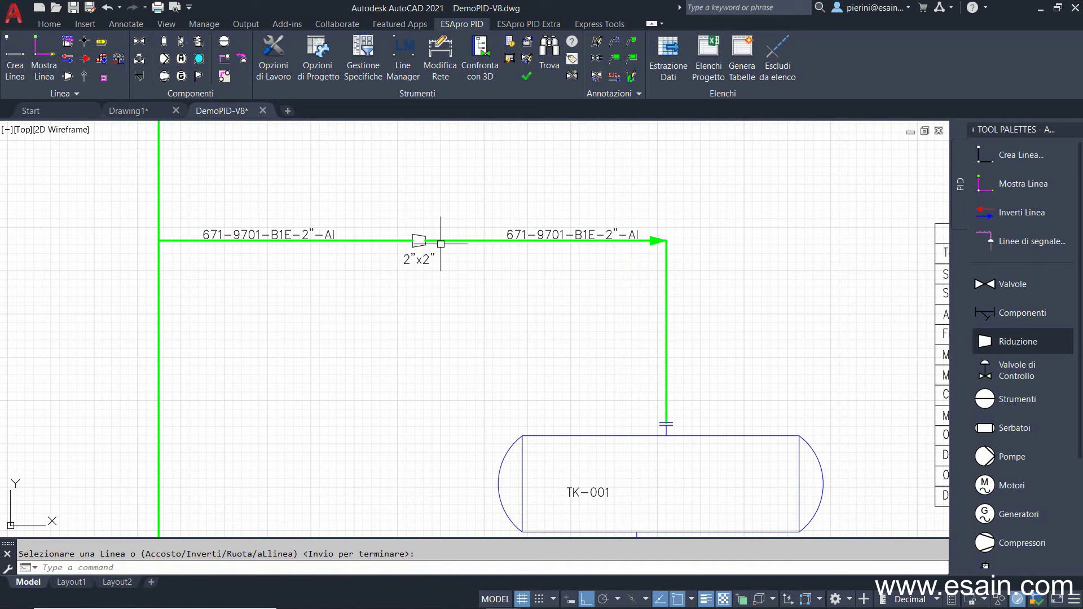
click(454, 242)
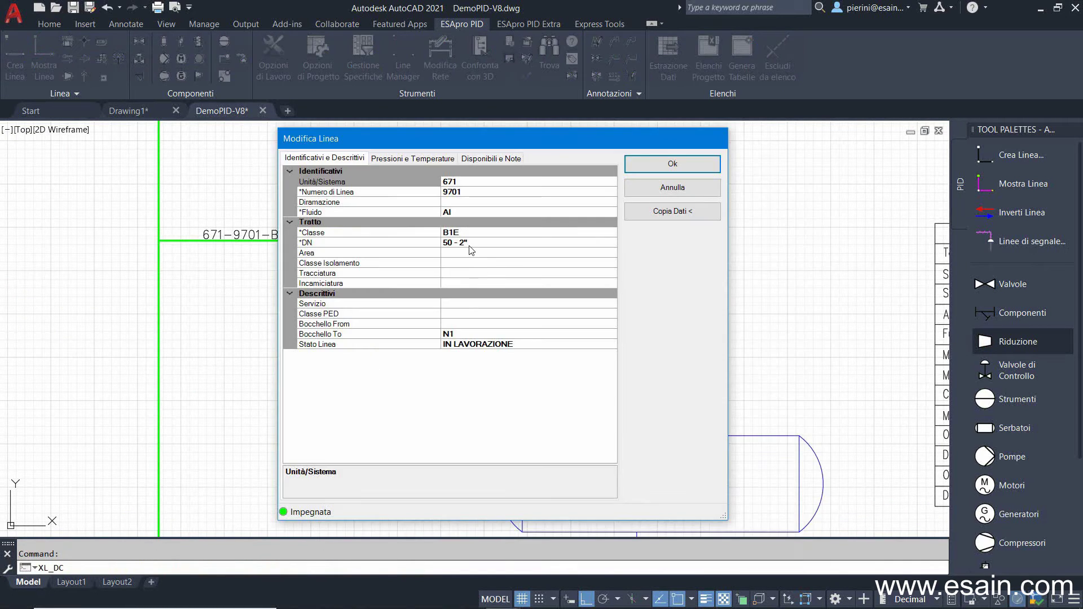
click(469, 244)
click(610, 242)
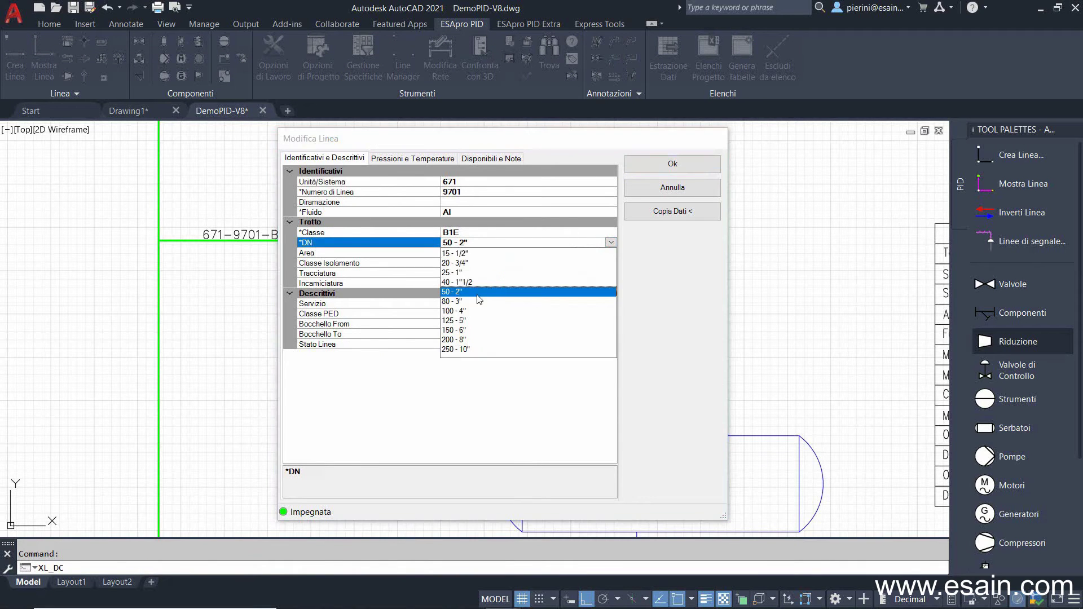
click(454, 272)
click(631, 165)
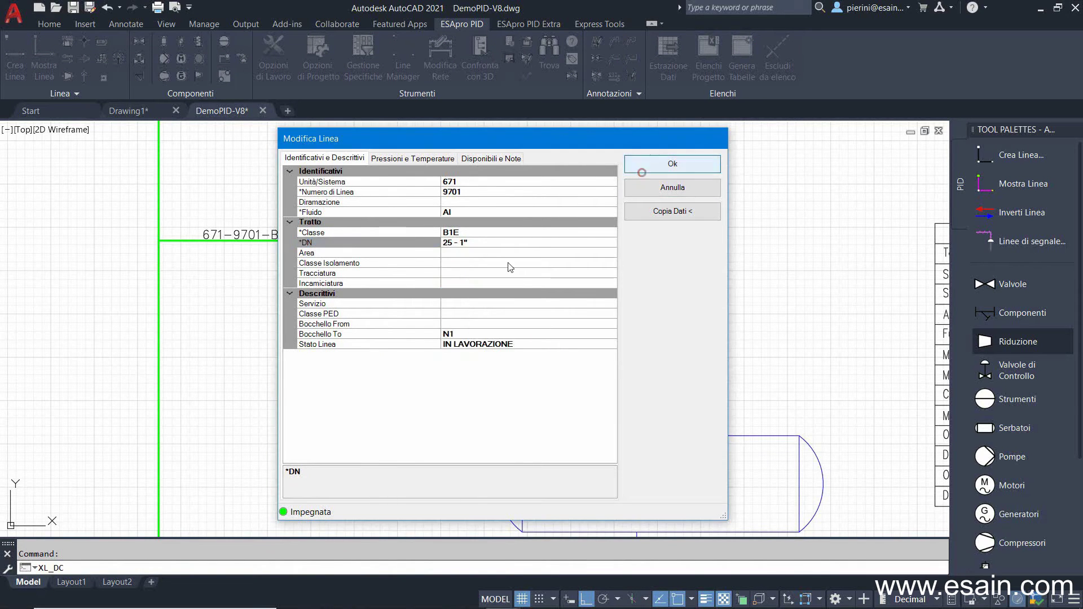
scroll(410, 325, down, 2)
scroll(411, 324, down, 2)
scroll(483, 290, down, 1)
scroll(483, 290, down, 1)
scroll(484, 290, up, 2)
middle_drag(484, 290, 457, 306)
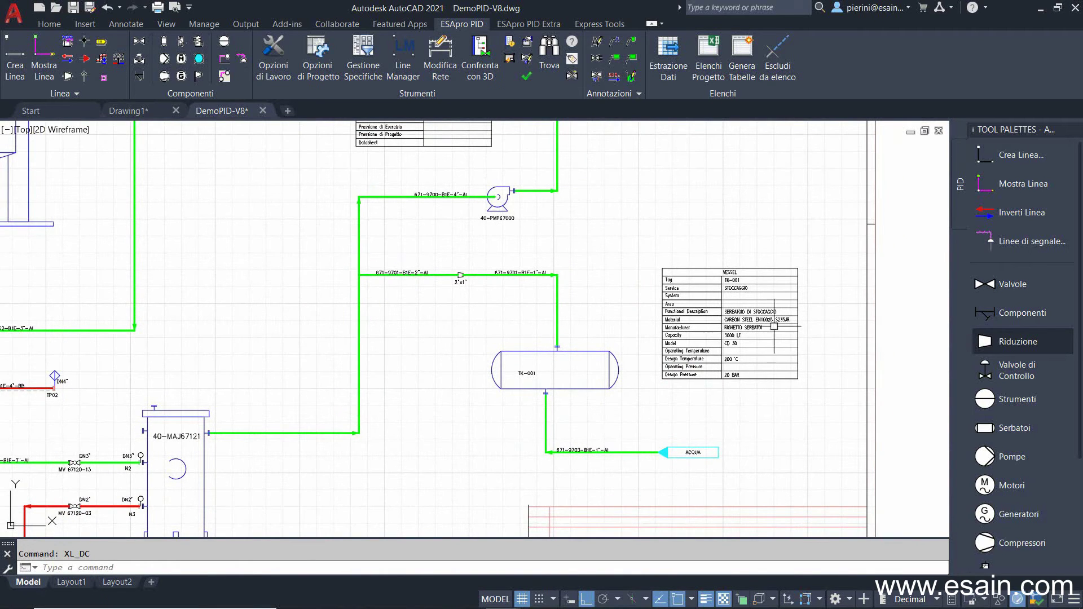
Place a gate valve on the pipe leaving 40-MAJ67121
click(1010, 284)
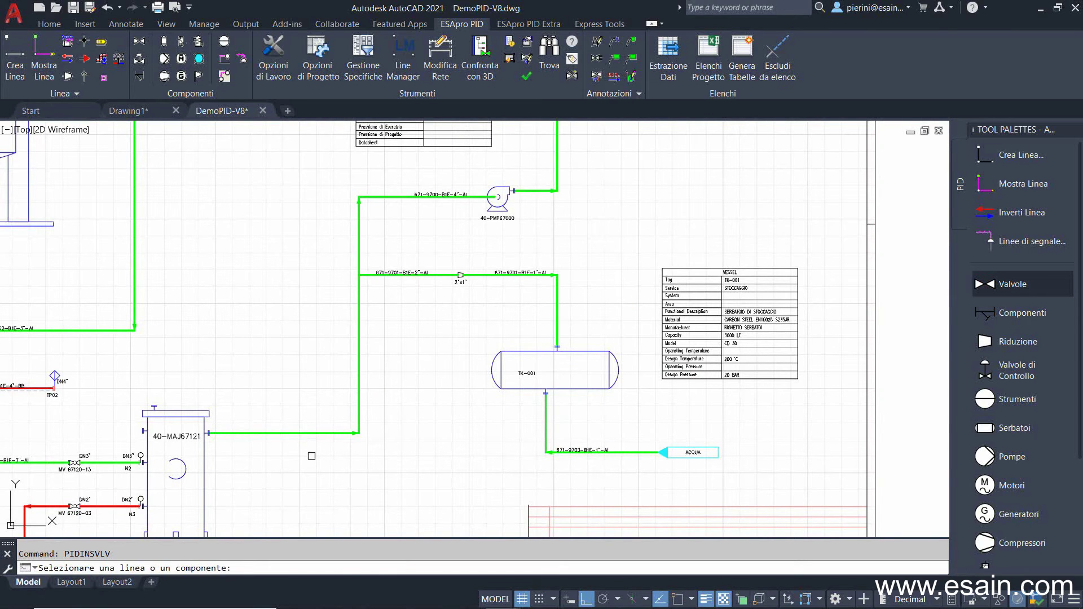
click(289, 434)
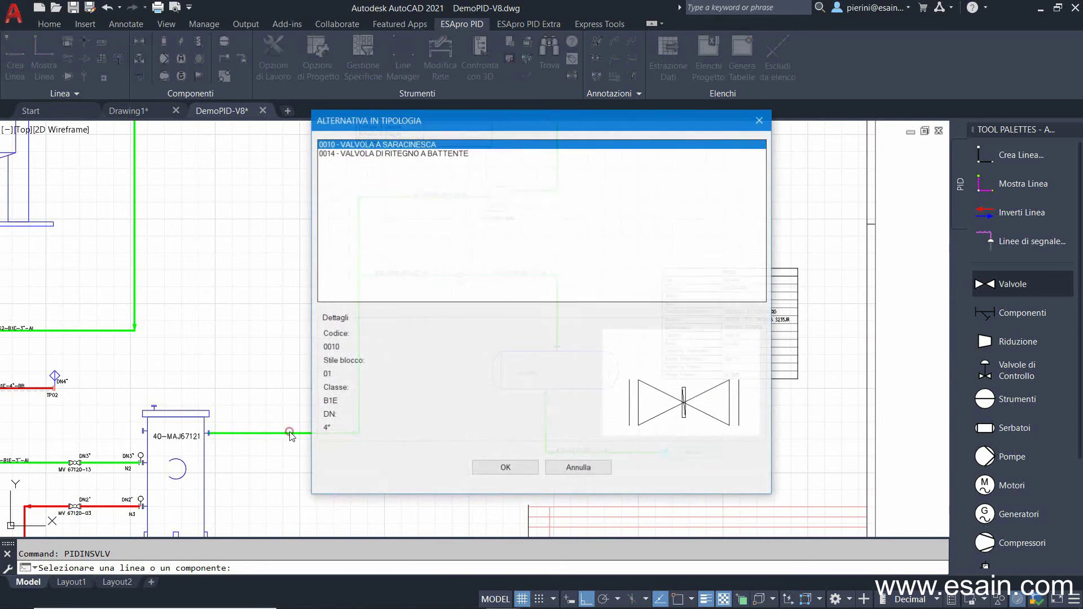
click(372, 153)
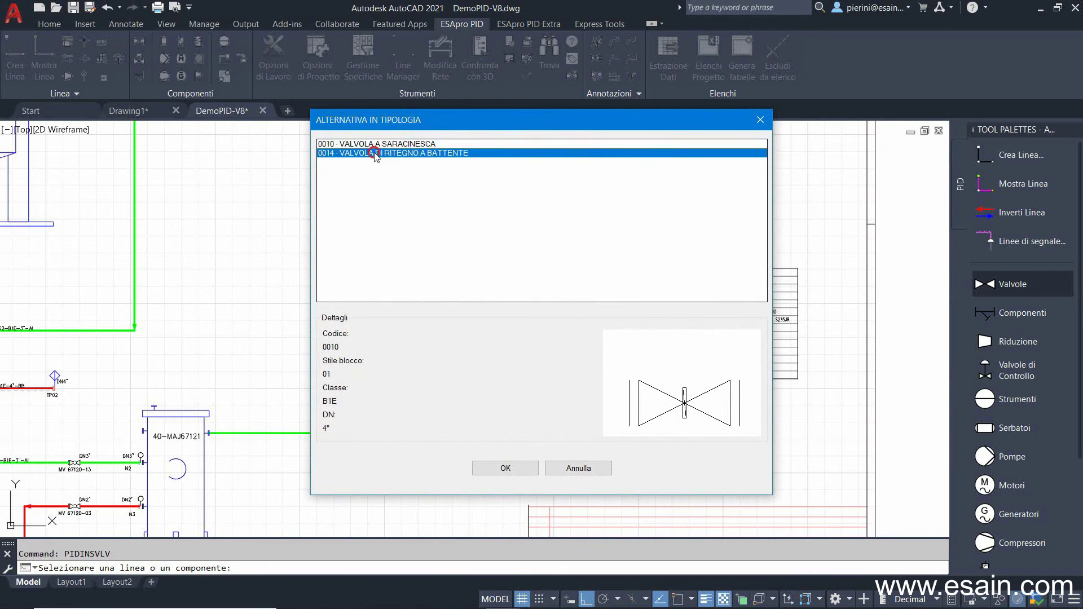
click(375, 144)
click(373, 144)
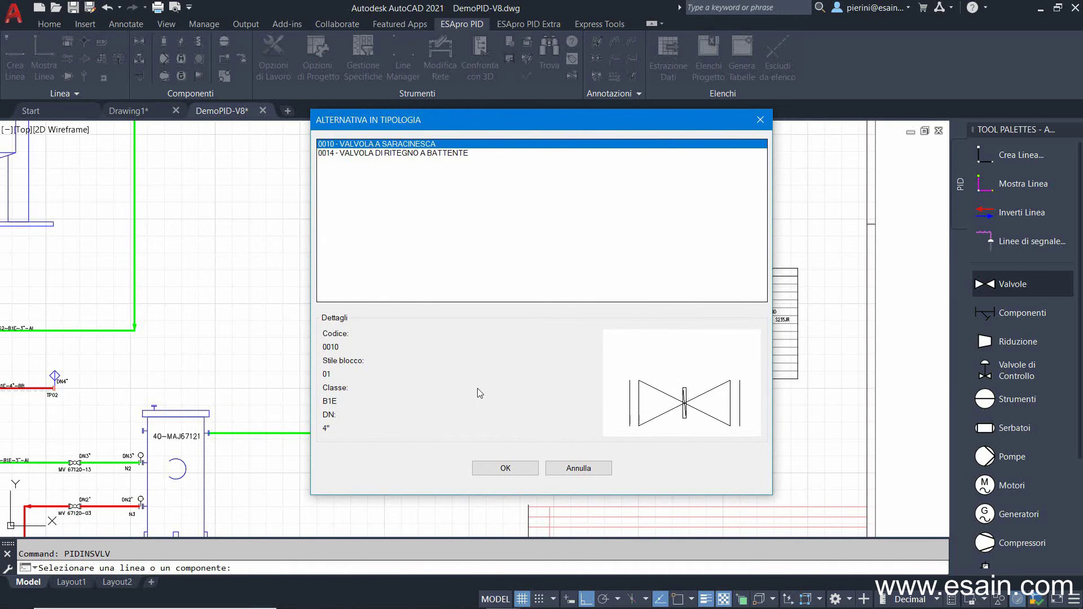
click(496, 468)
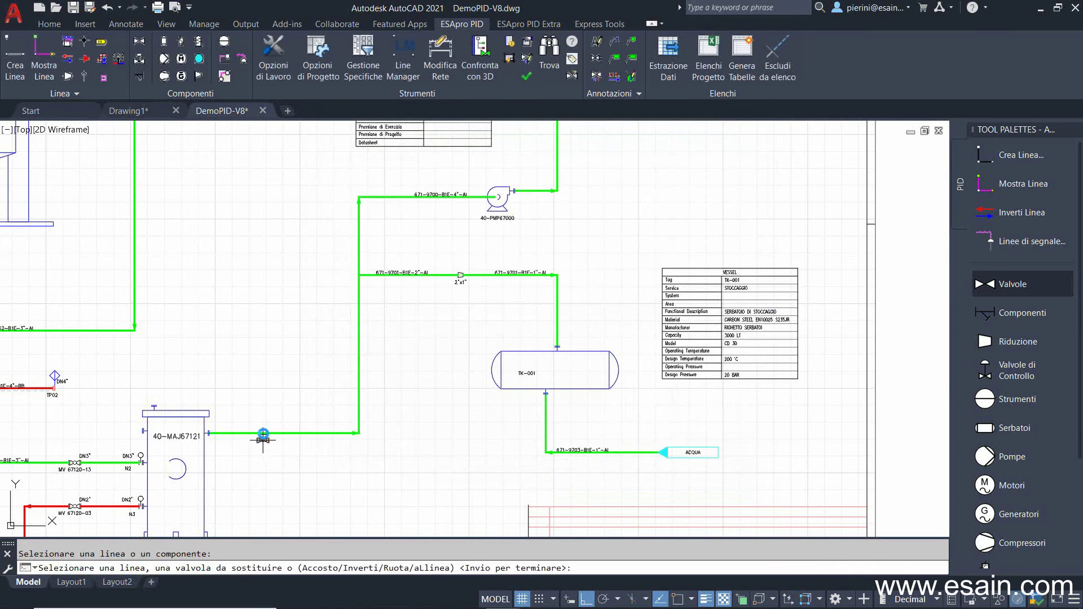
click(284, 433)
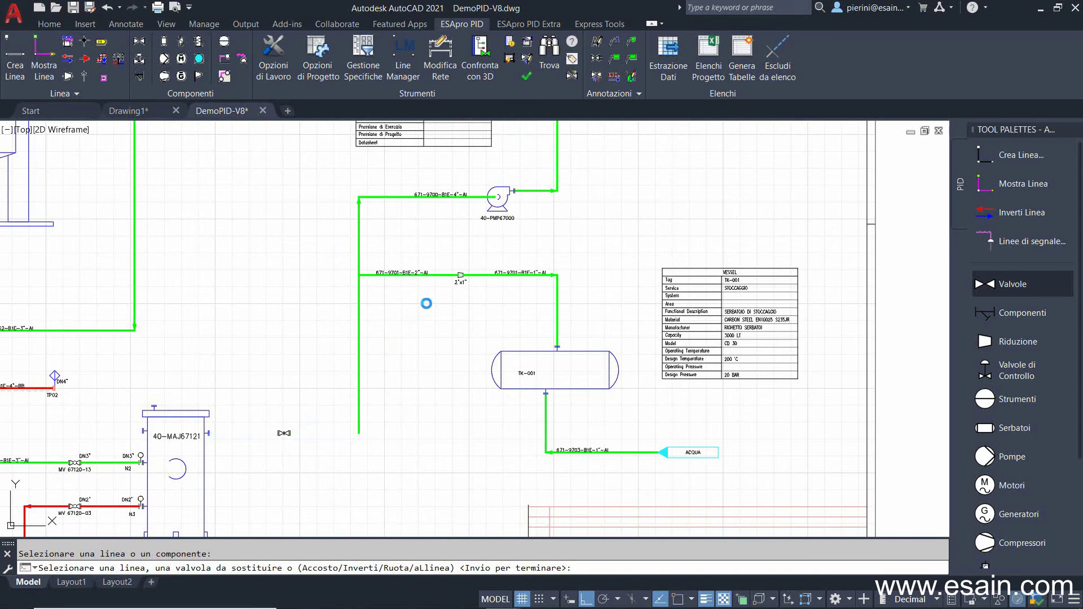
Place gate valves on the 2" horizontal pipe and the vertical 1" pipe into TK-001
scroll(427, 301, up, 4)
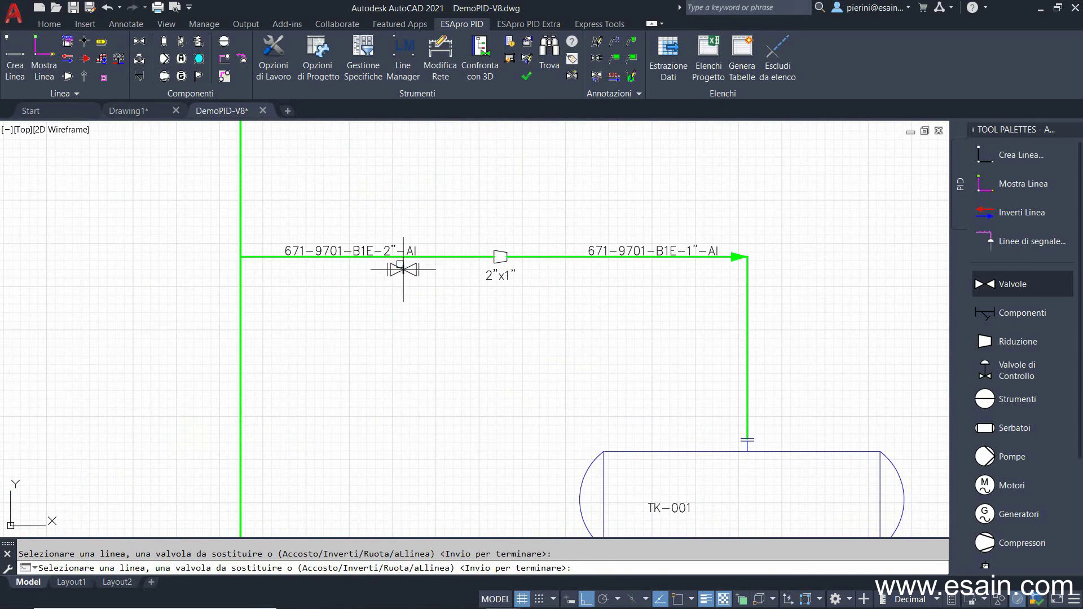
click(441, 257)
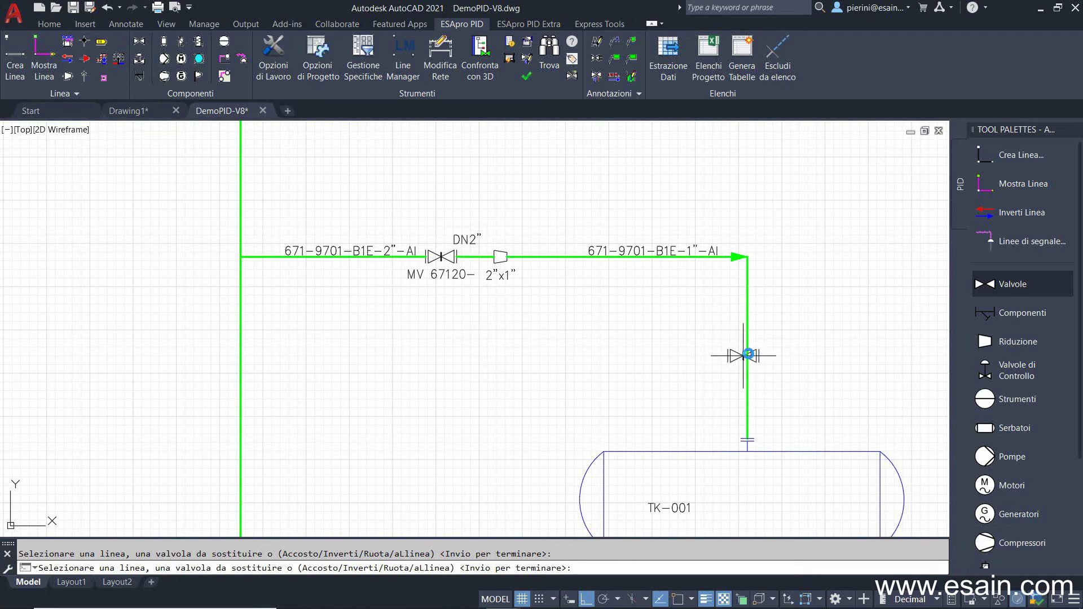
click(747, 354)
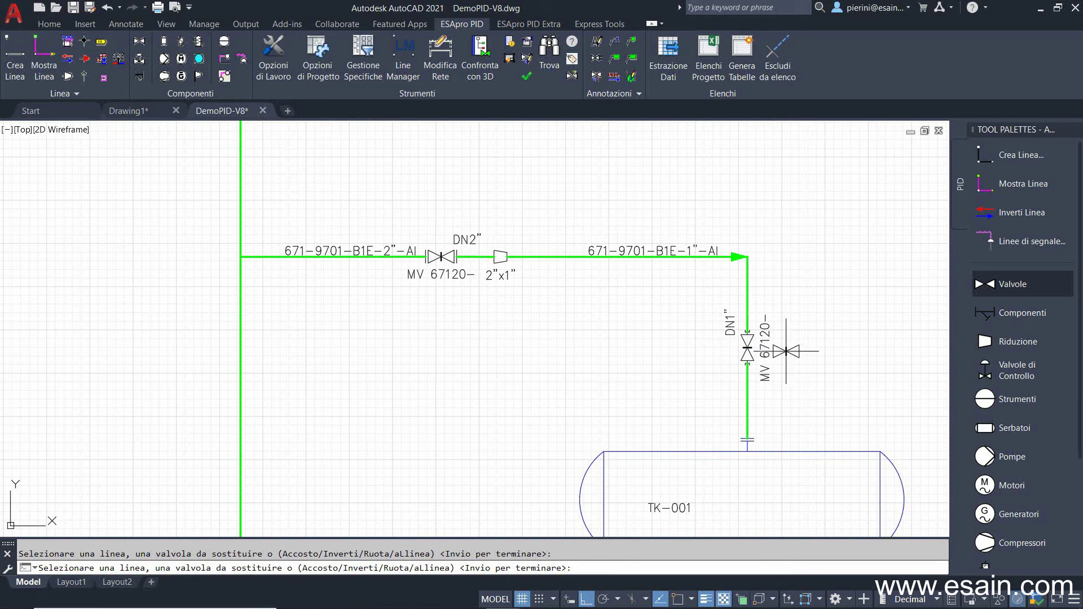
key(Return)
scroll(522, 293, up, 2)
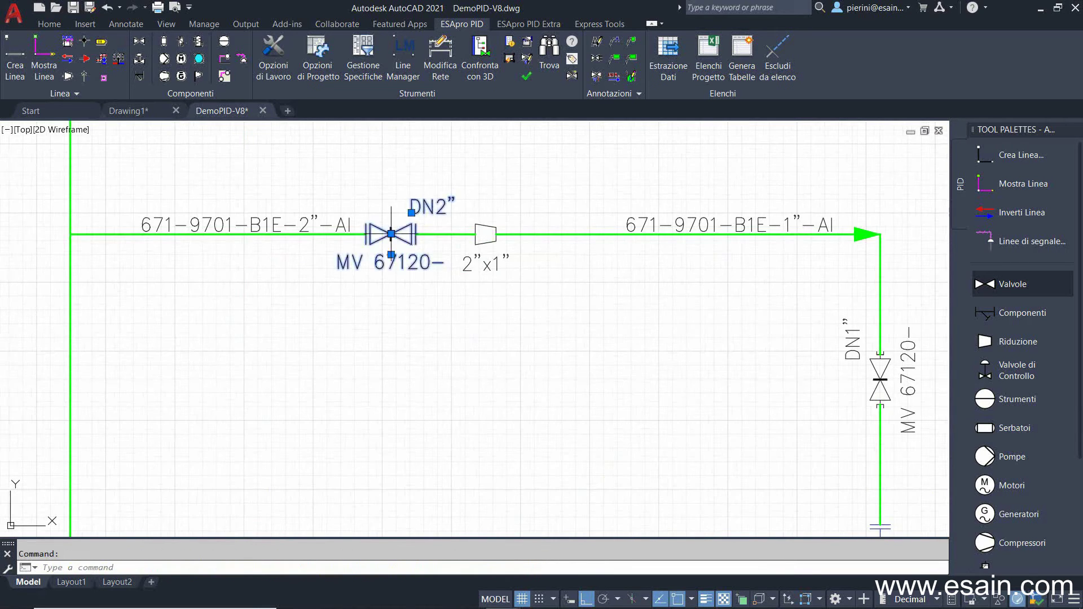
double_click(399, 272)
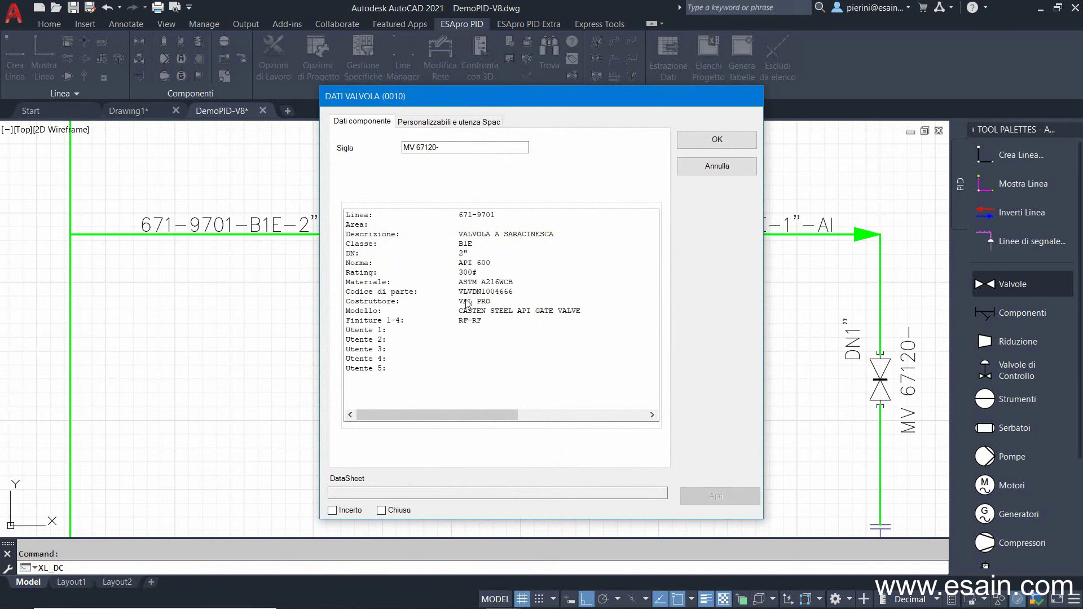
click(704, 142)
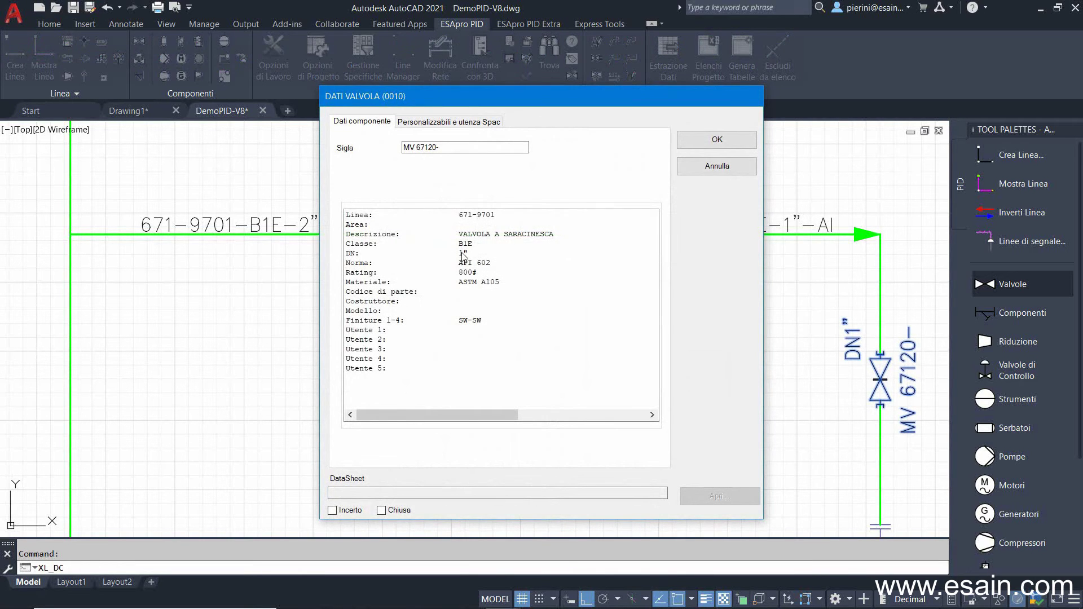
click(717, 141)
scroll(537, 346, down, 5)
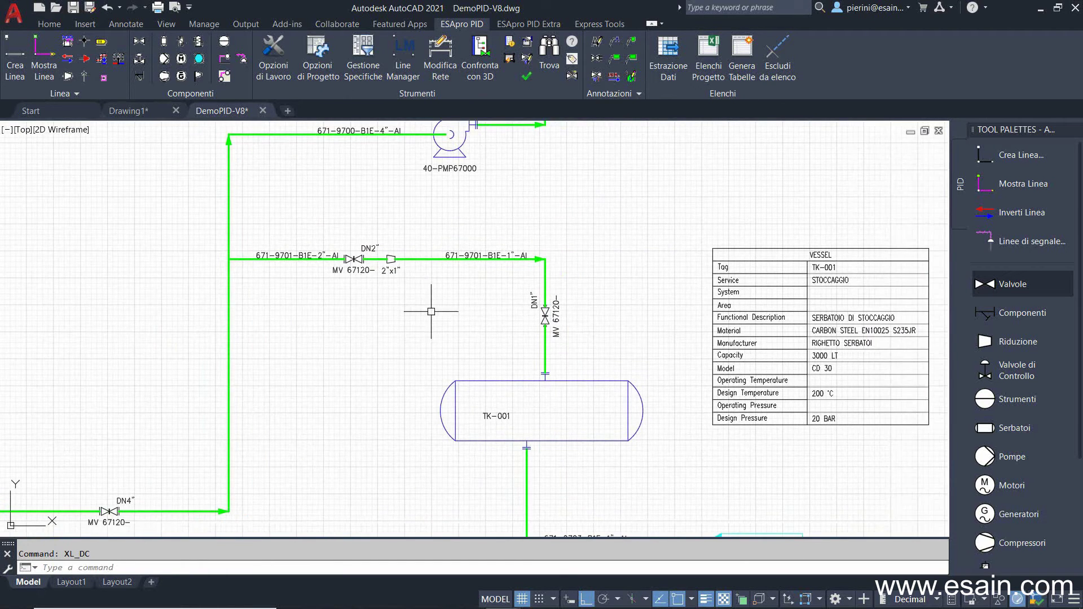
Place a 0009 ball valve on the ACQUA inlet line 671-9703
scroll(495, 302, down, 3)
scroll(556, 387, up, 5)
middle_drag(500, 399, 541, 407)
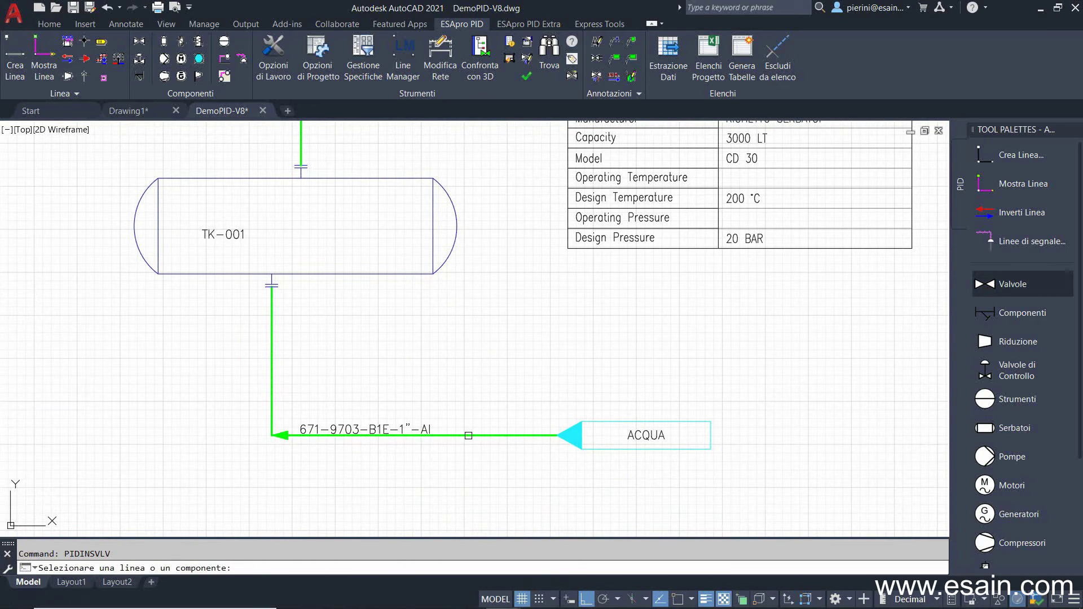
click(465, 435)
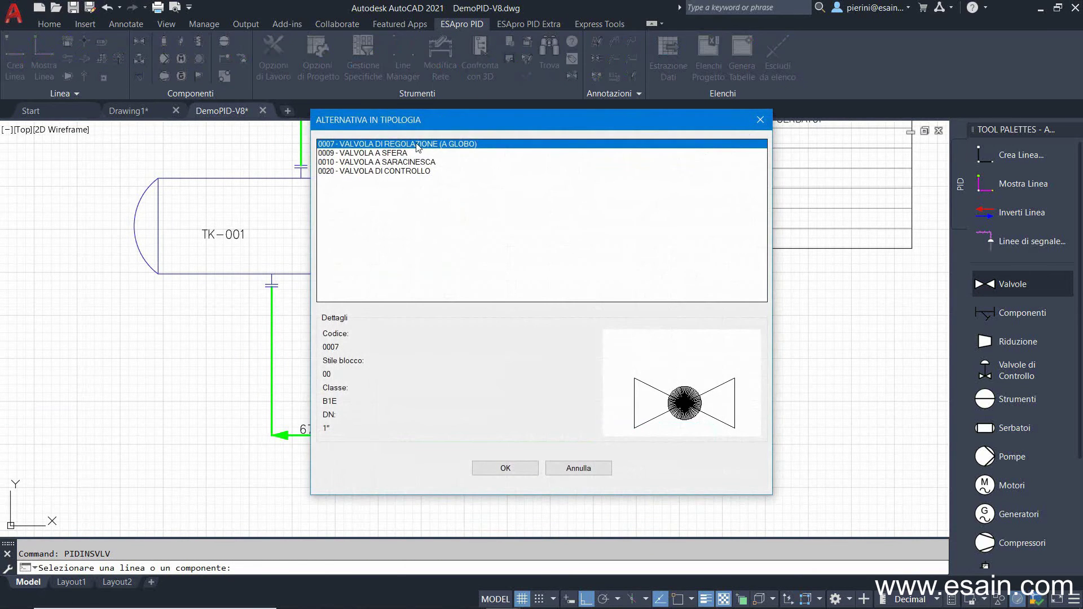
click(407, 152)
click(505, 468)
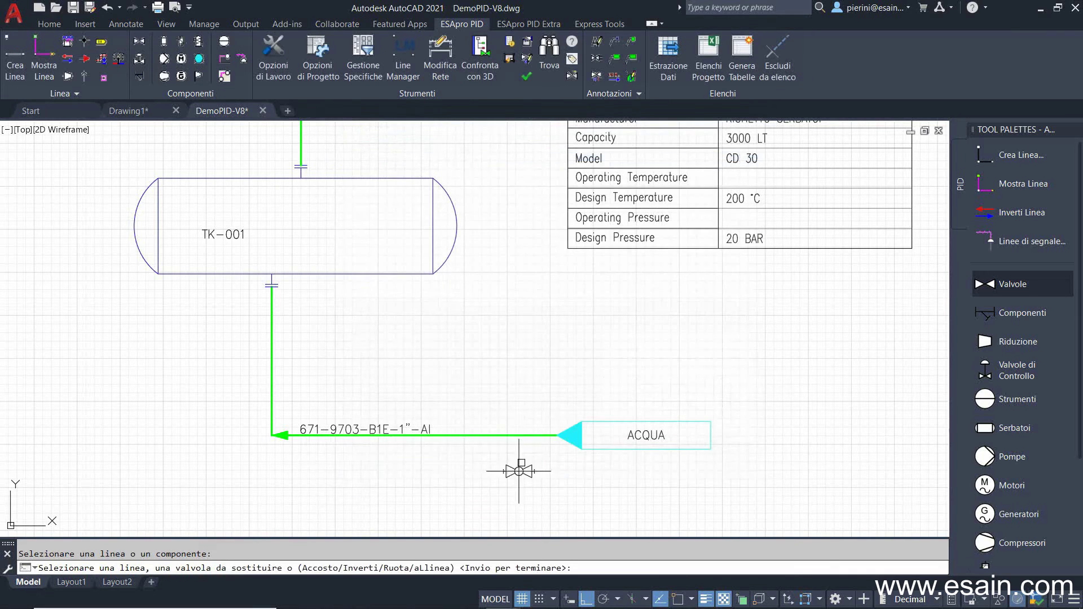
click(498, 435)
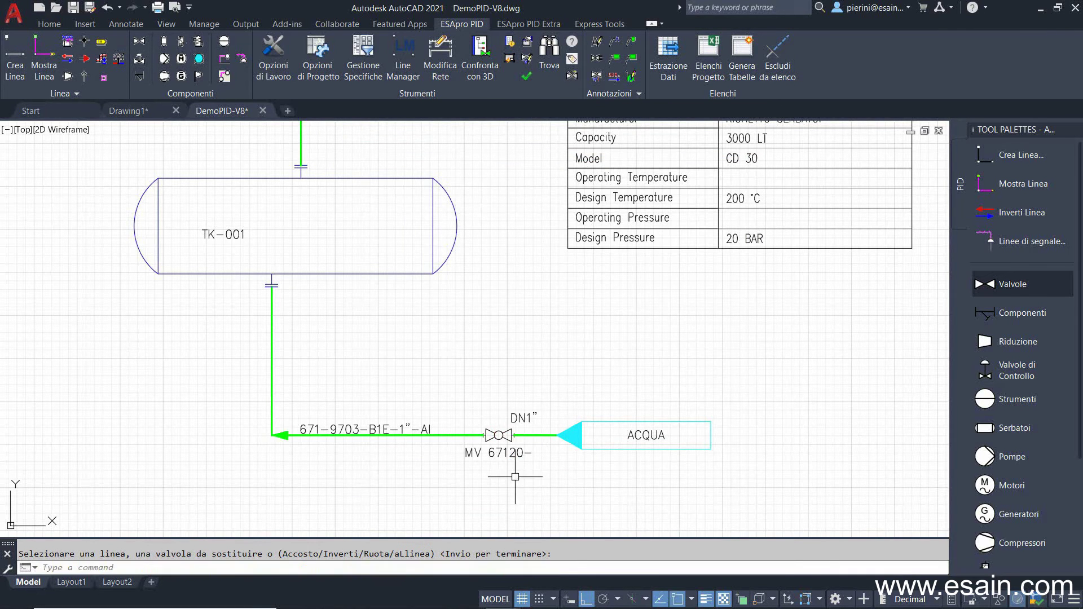
Add a 1"x1" reducer just left of the new valve
scroll(515, 476, up, 3)
scroll(515, 477, up, 2)
middle_drag(528, 479, 623, 479)
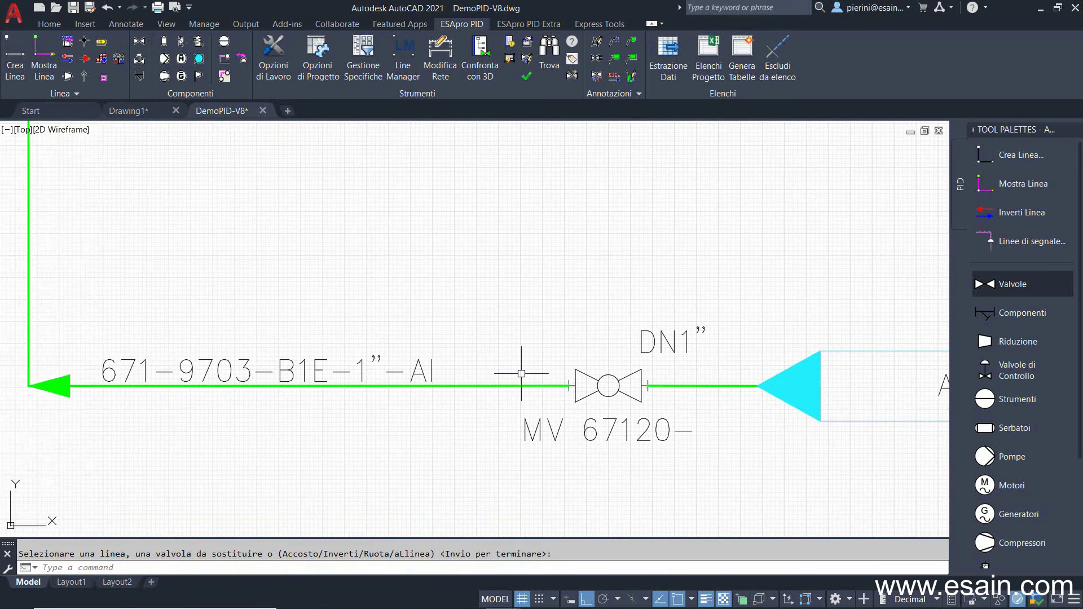
click(1010, 341)
text(I)
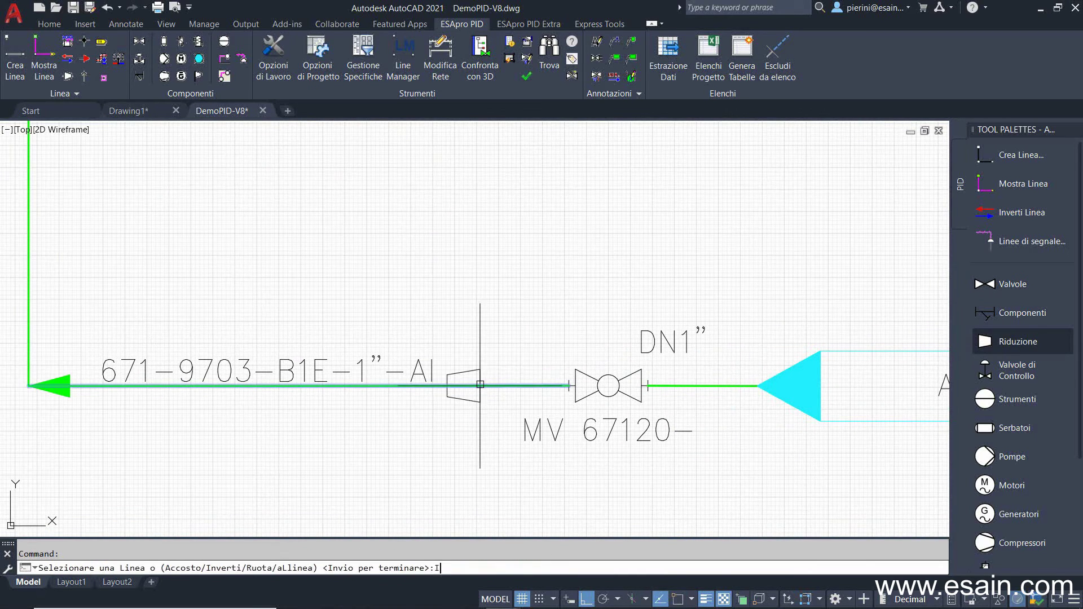
click(454, 385)
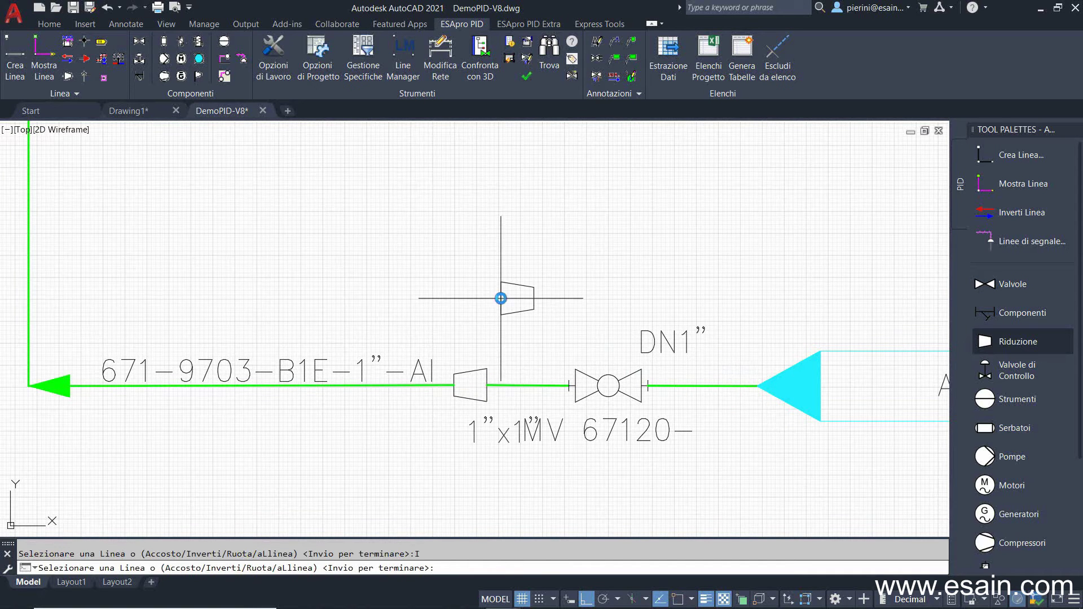
key(Return)
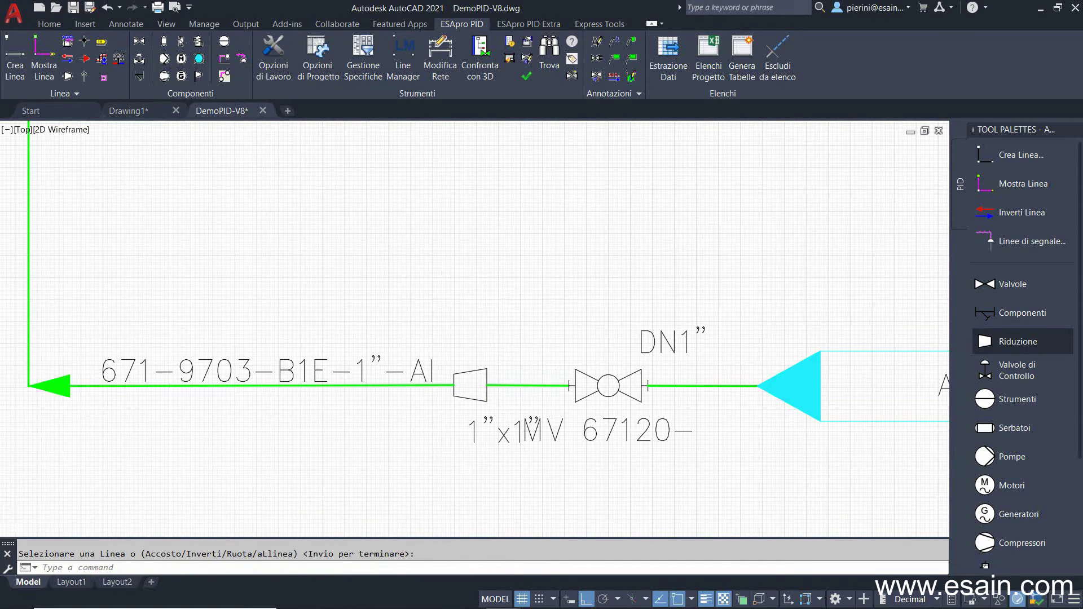
scroll(473, 324, down, 2)
scroll(483, 286, down, 2)
Move the ACQUA source further right with Modifica Rete
click(441, 56)
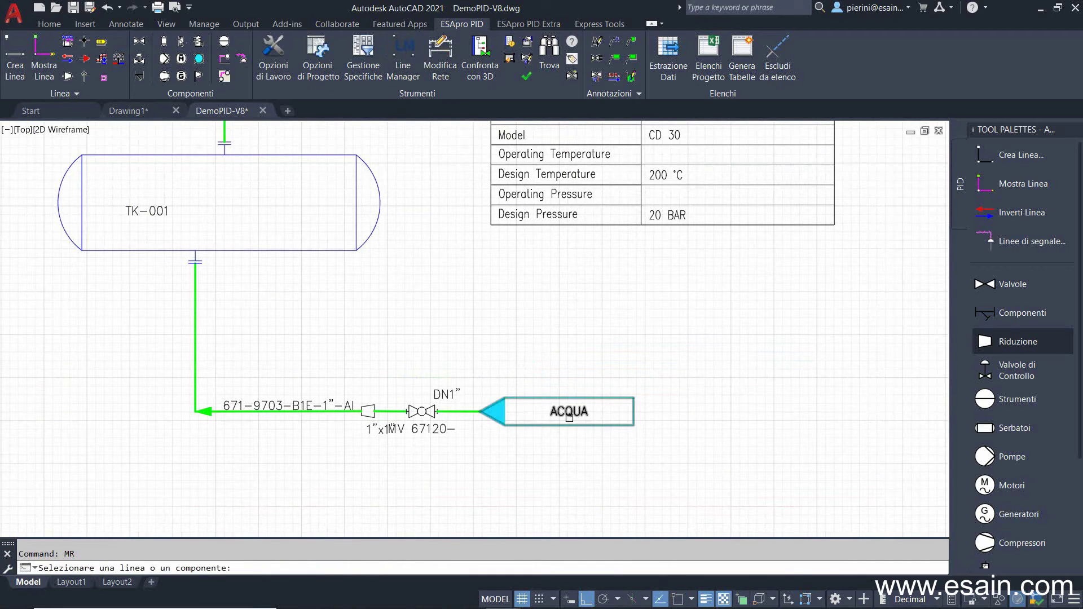
click(571, 410)
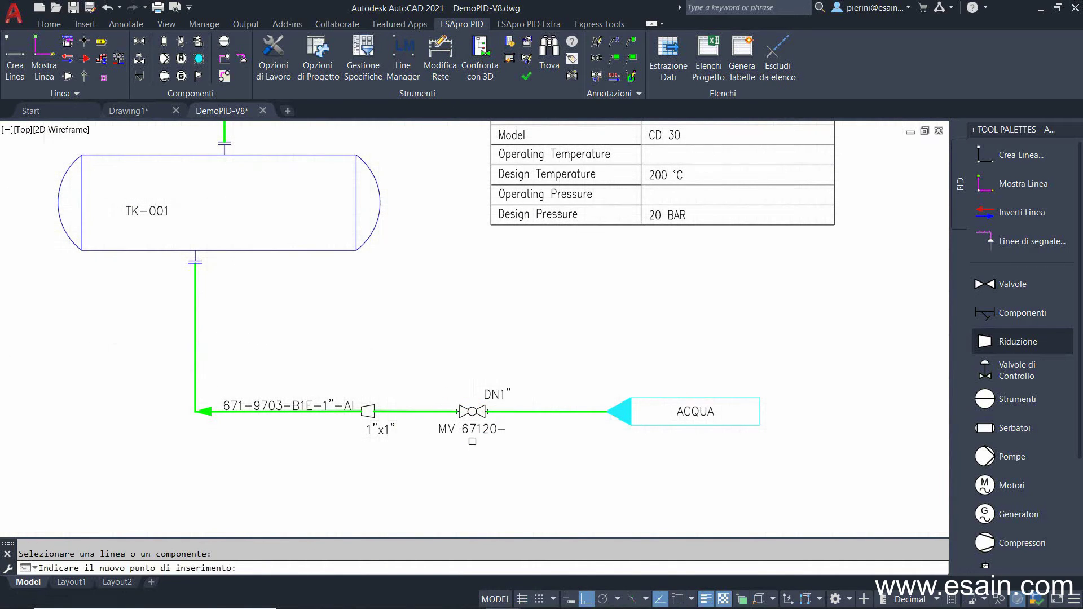
click(433, 437)
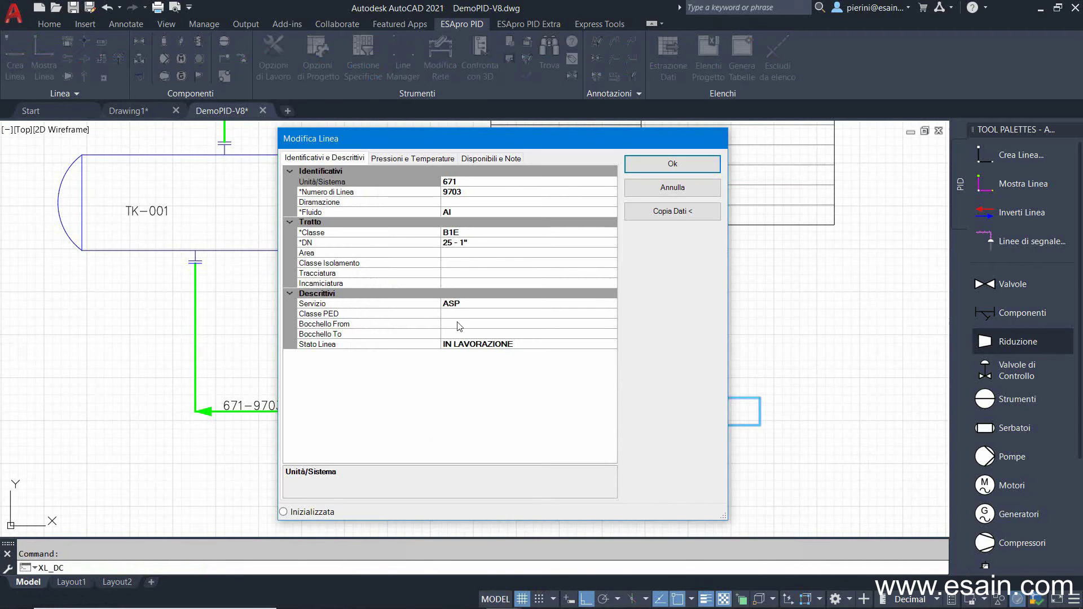
Resize the ACQUA line segment to 50 - 2" and verify the ball valve now reads DN 2"
click(465, 240)
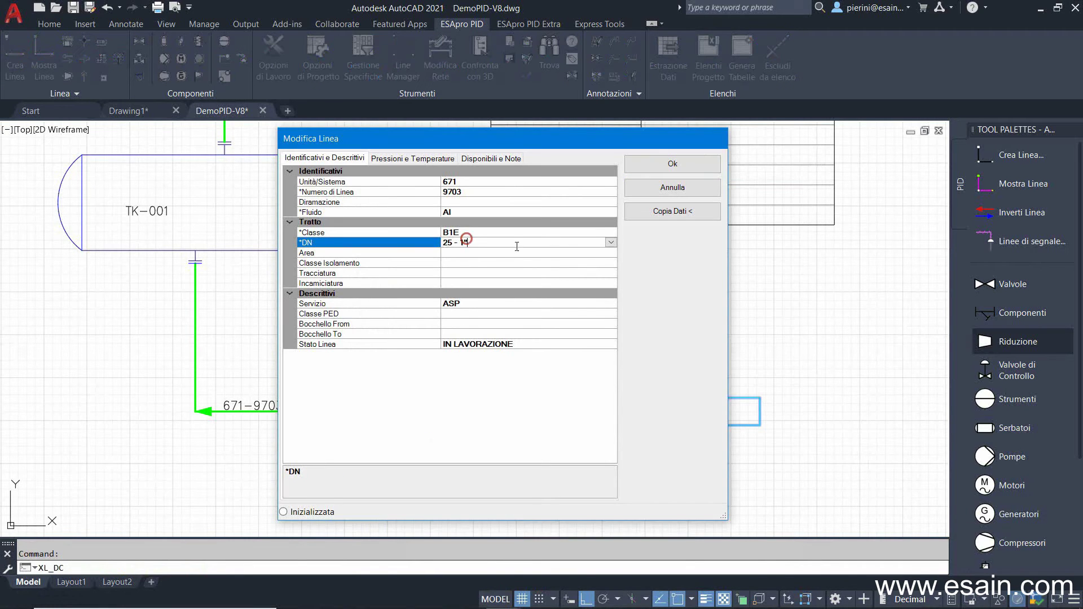
click(609, 243)
click(465, 292)
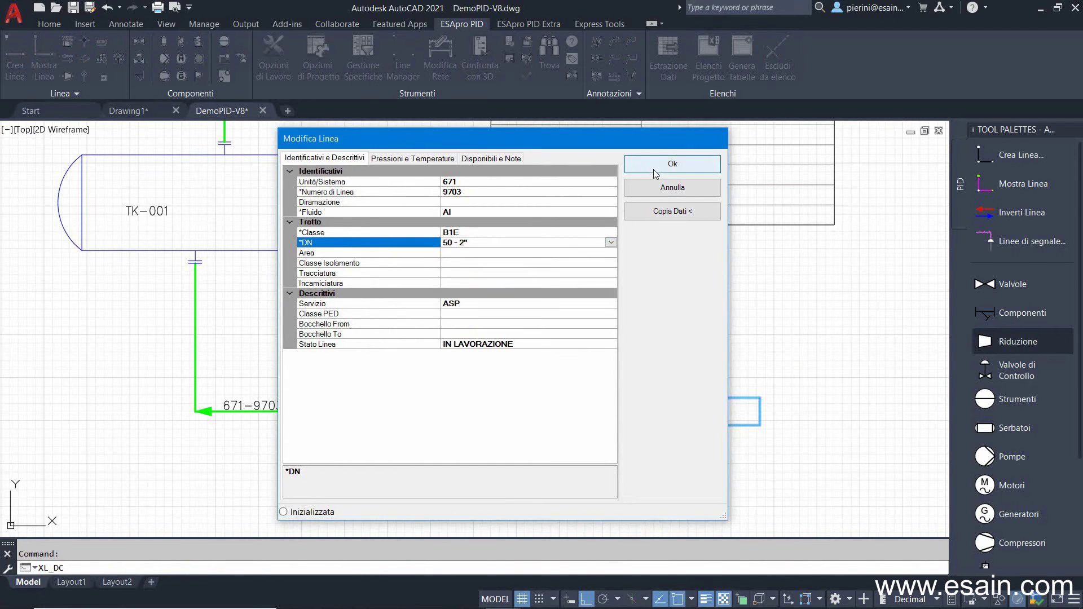
click(654, 167)
double_click(471, 410)
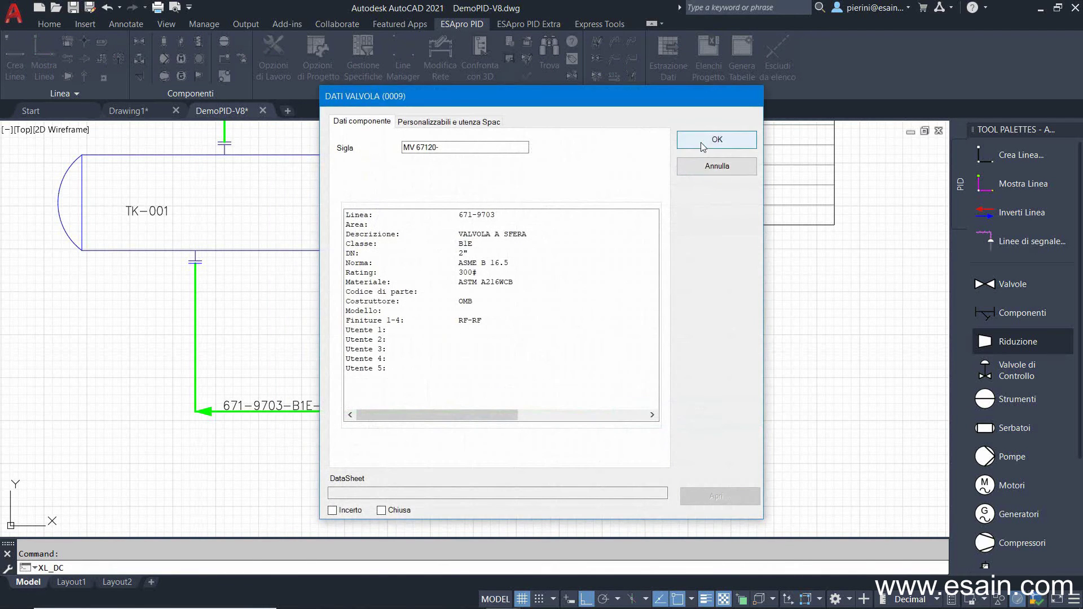
click(702, 141)
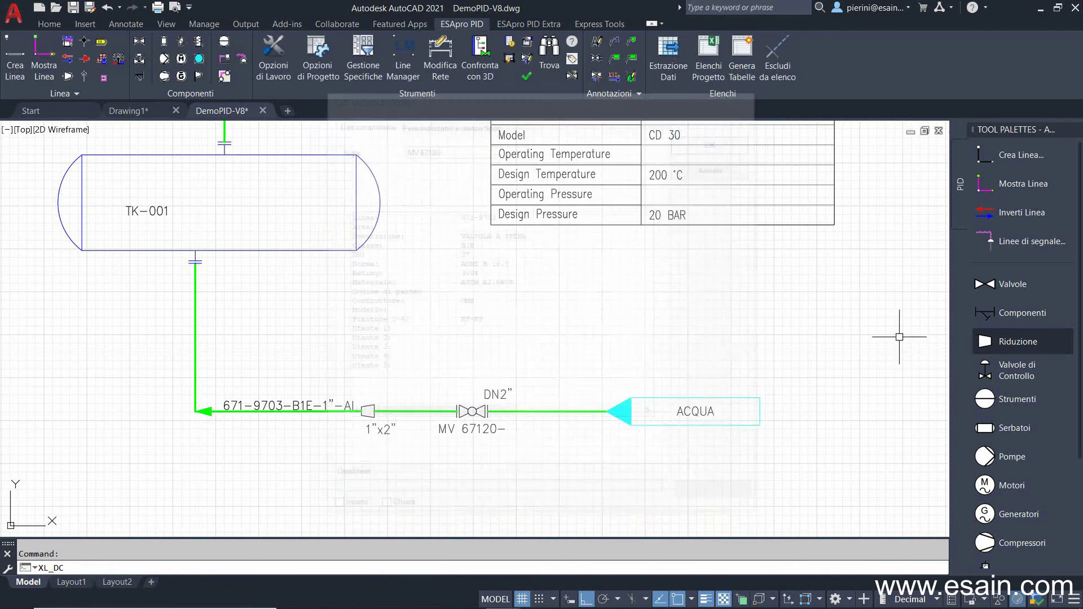
Resize the ACQUA line segment to 100 - 4", making the reducer 1"x4"
double_click(534, 410)
click(485, 242)
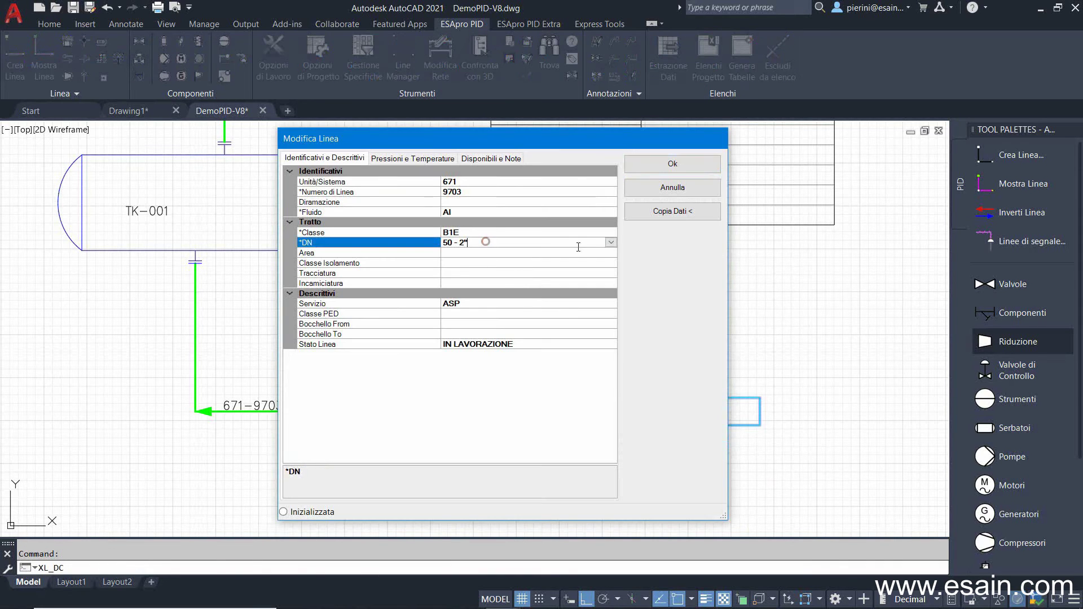
click(611, 242)
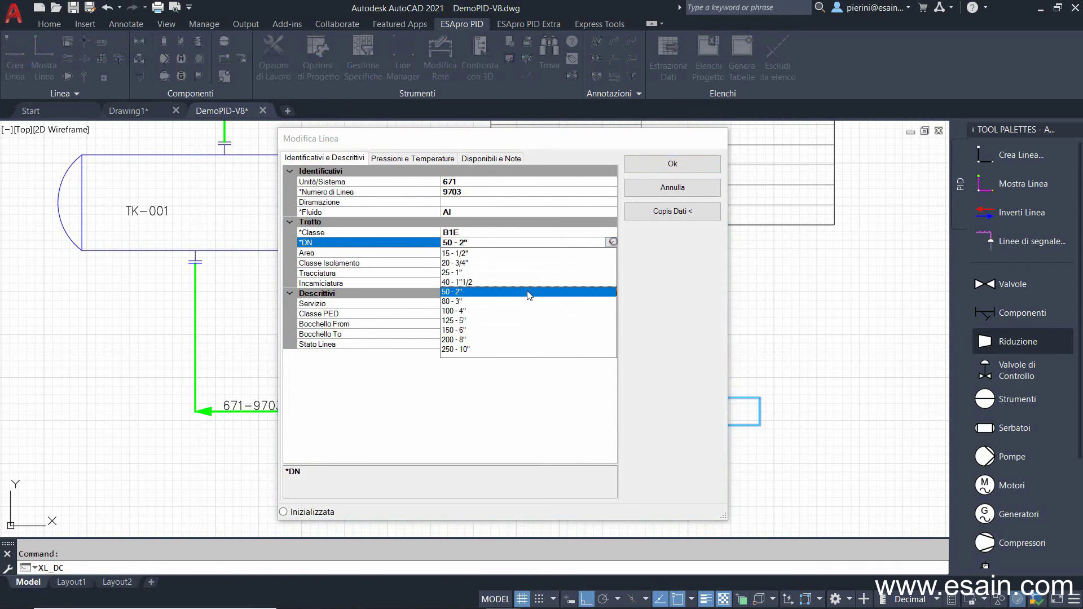
click(467, 312)
click(672, 163)
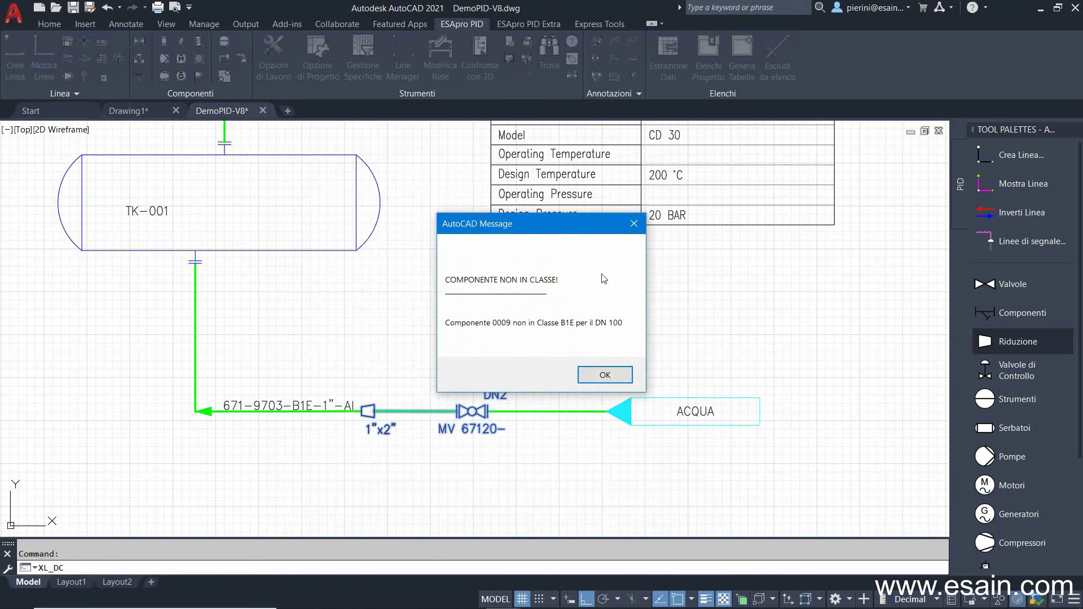
Dismiss the out-of-class warning and delete ball valve 0009
click(590, 378)
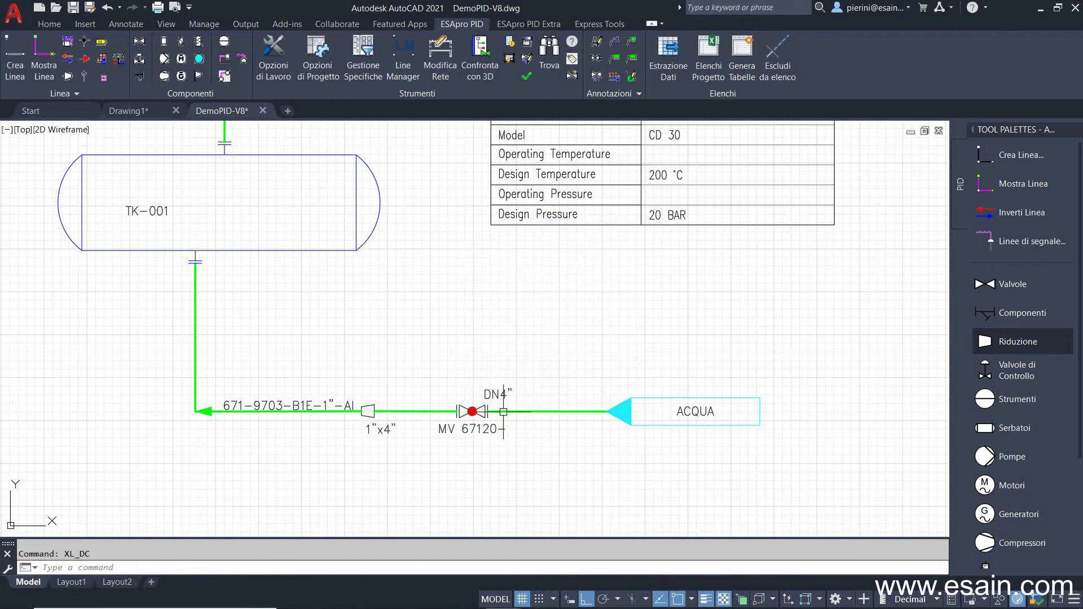
click(482, 416)
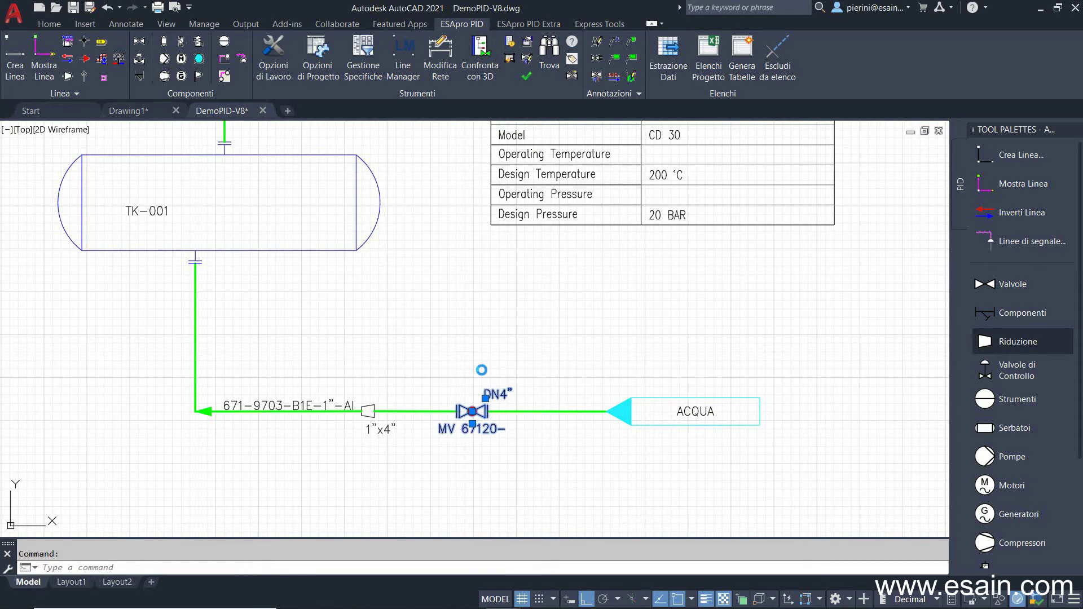
key(Delete)
Insert a DN4" gate valve MV 67120- on the ACQUA line, then zoom to the whole sheet
click(993, 284)
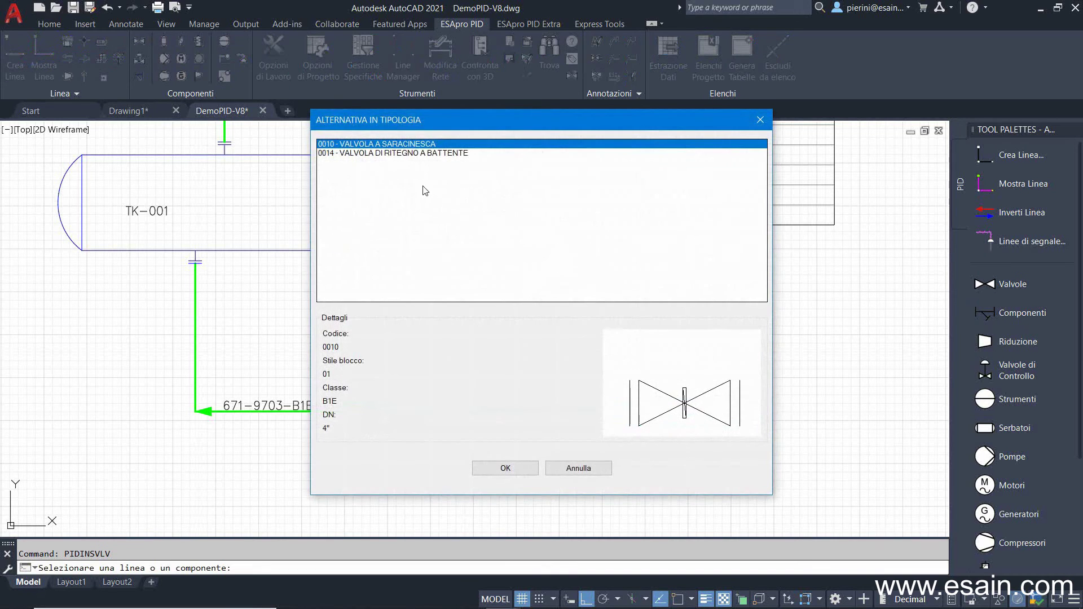
click(523, 473)
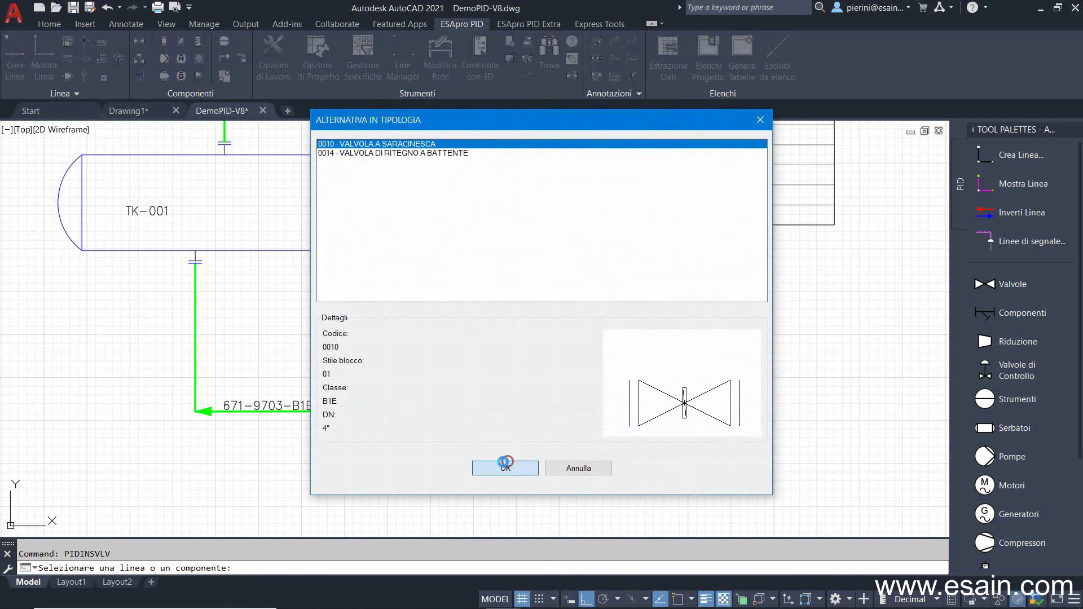
key(Return)
scroll(467, 402, up, 5)
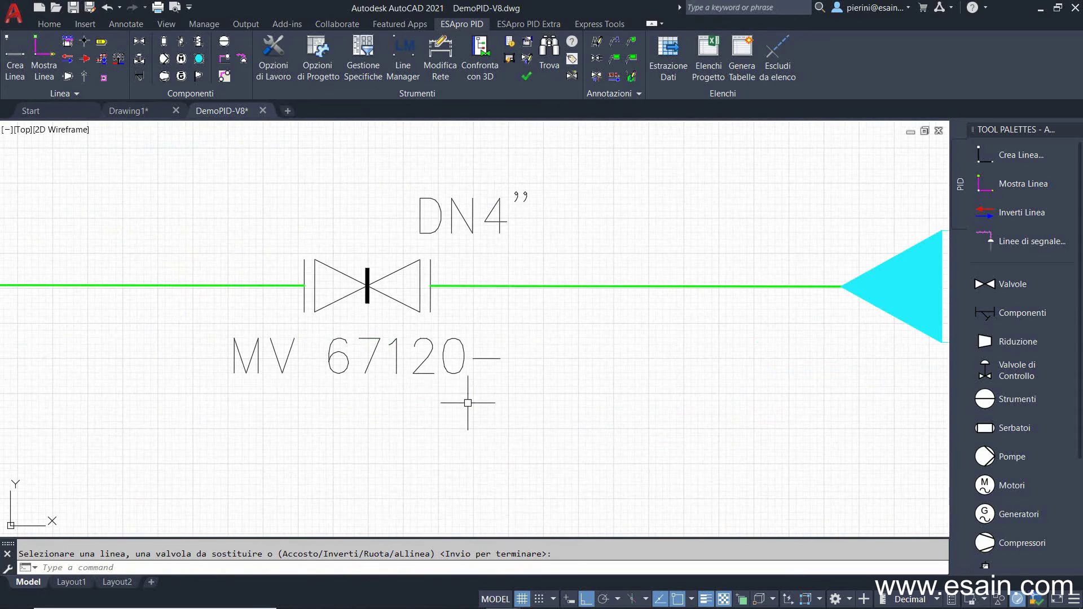
click(421, 364)
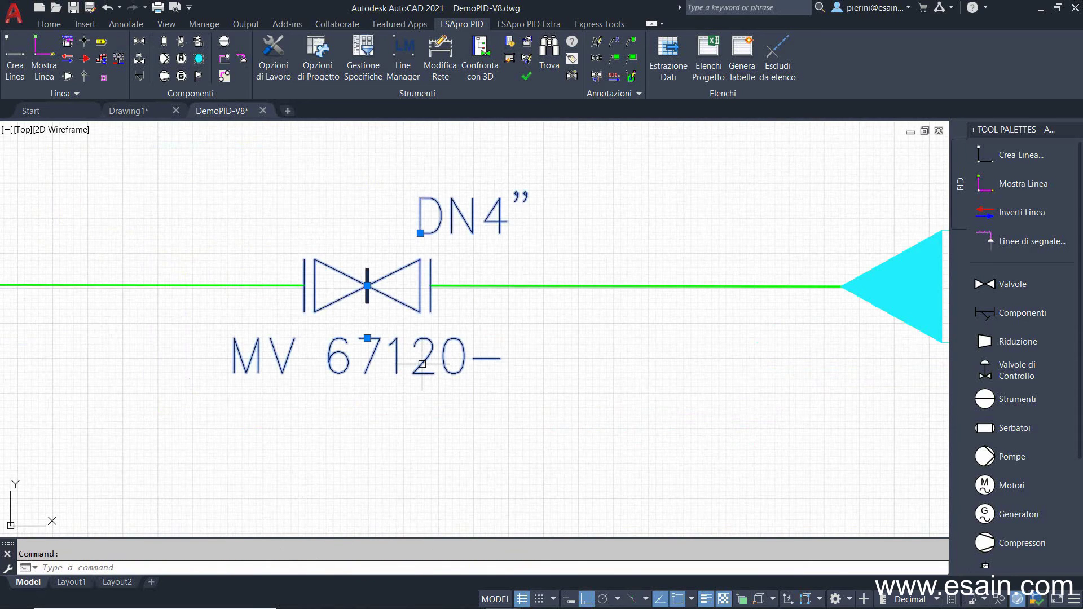
key(Escape)
scroll(422, 364, down, 5)
scroll(422, 364, down, 3)
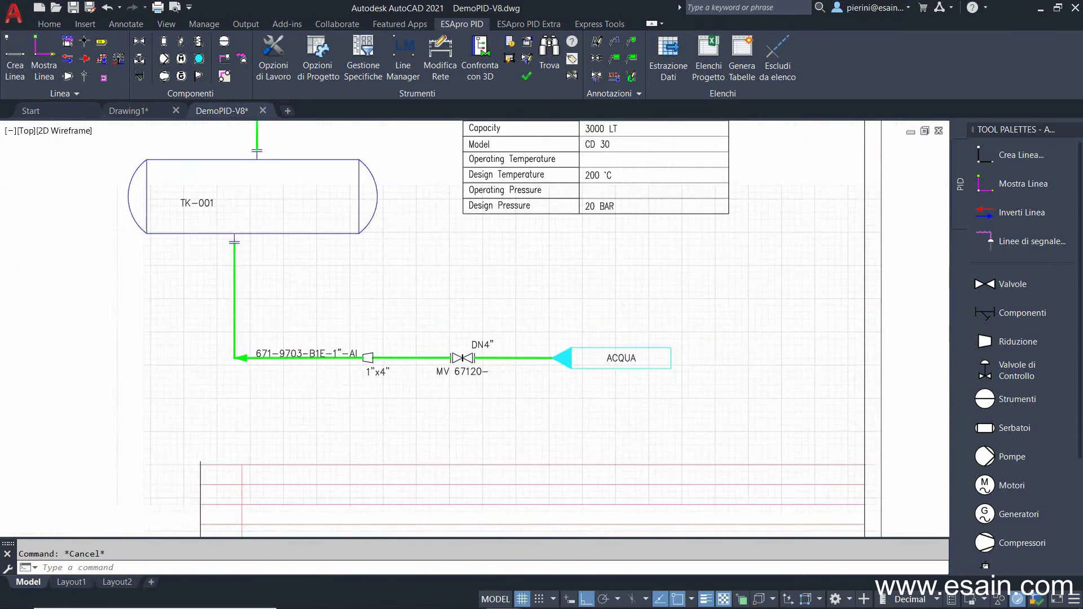
scroll(422, 364, down, 5)
middle_click(522, 127)
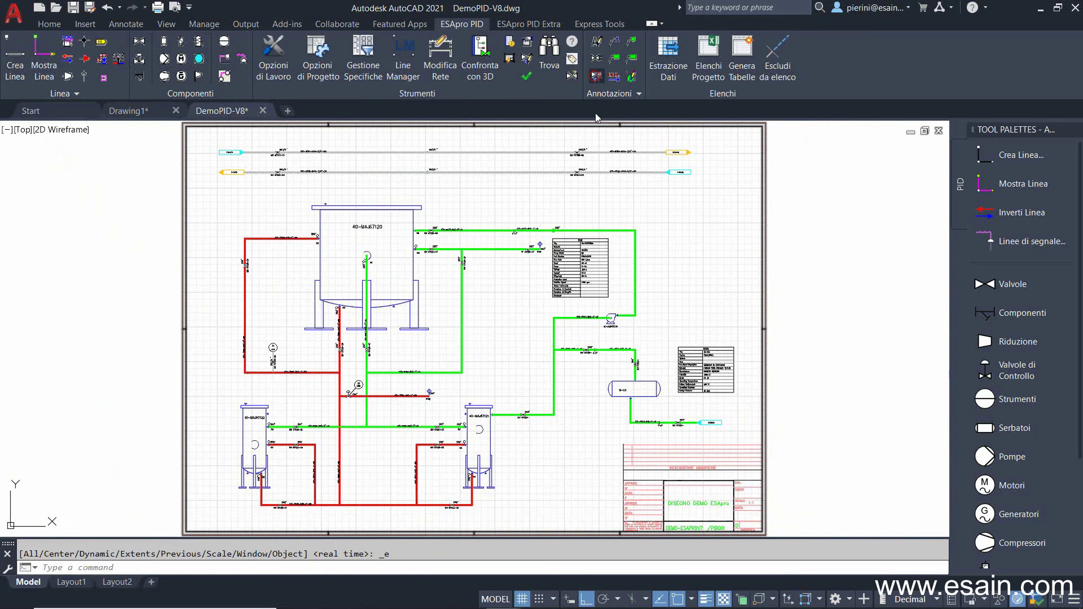
click(596, 76)
Auto-number the valves with two-digit format 01, tagging MV 67120-41 and MV 67120-42
click(502, 226)
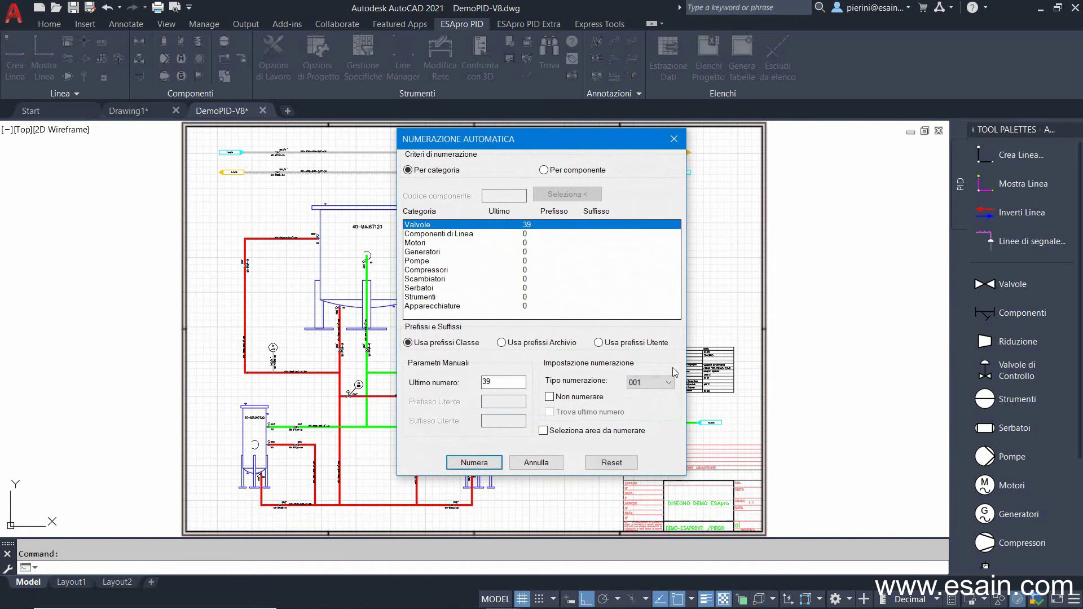
click(668, 382)
click(642, 402)
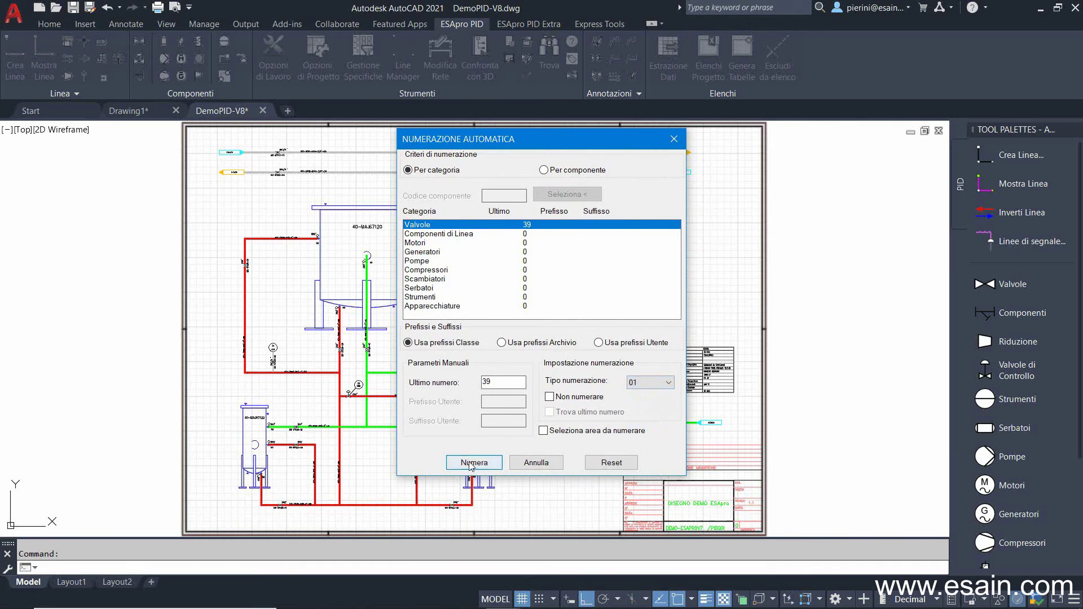
click(474, 462)
scroll(560, 398, up, 4)
mouse_move(561, 399)
middle_down()
mouse_move(430, 472)
mouse_move(410, 460)
middle_up()
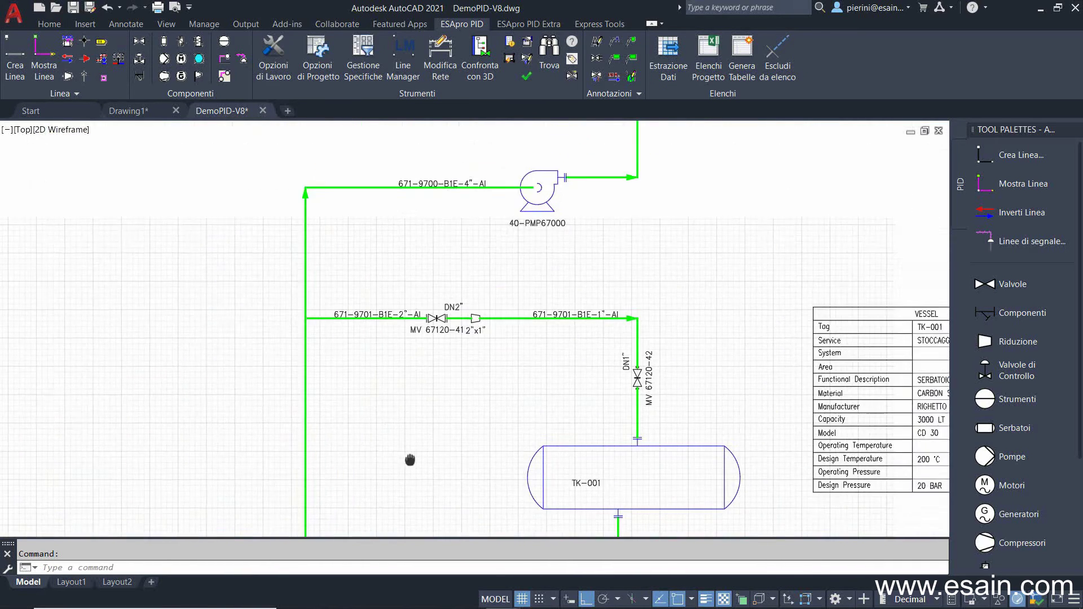
scroll(434, 349, up, 4)
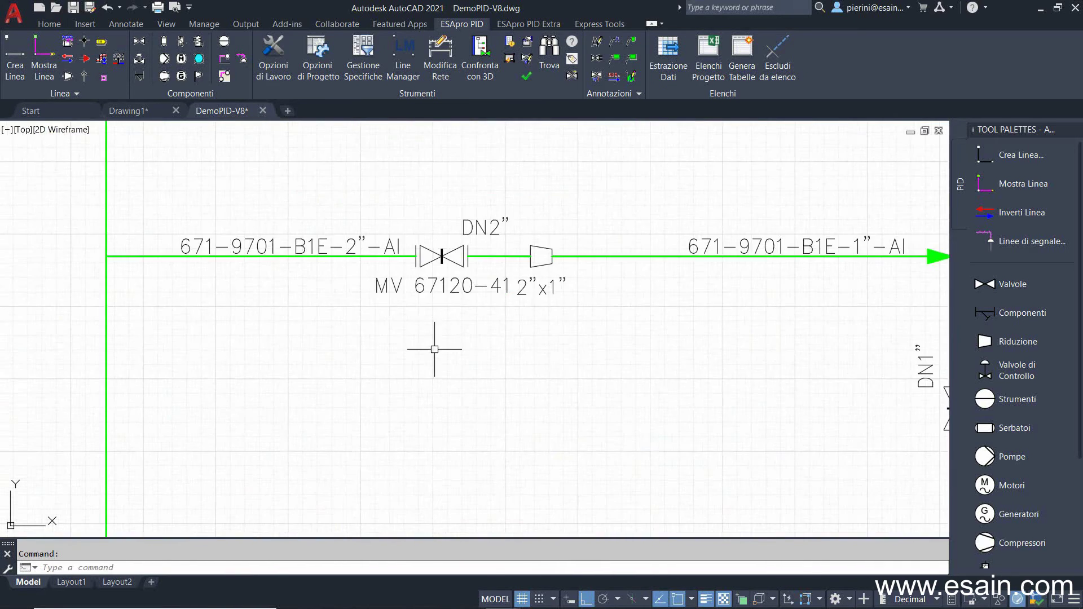
Shift the 2"x1" reducer further along line 671-9701
click(445, 66)
click(541, 257)
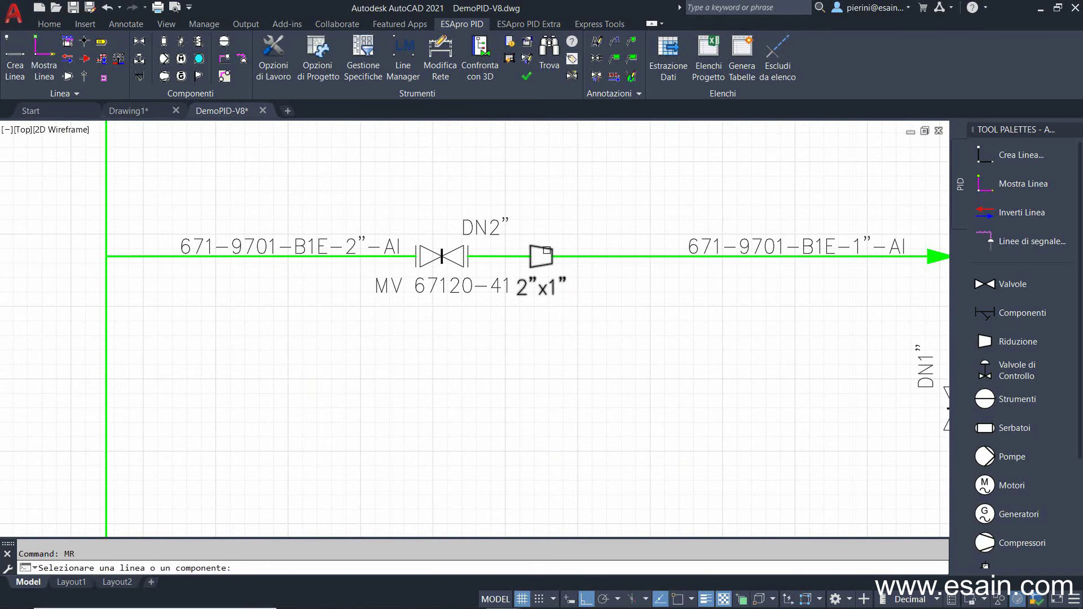
click(587, 257)
scroll(514, 347, down, 4)
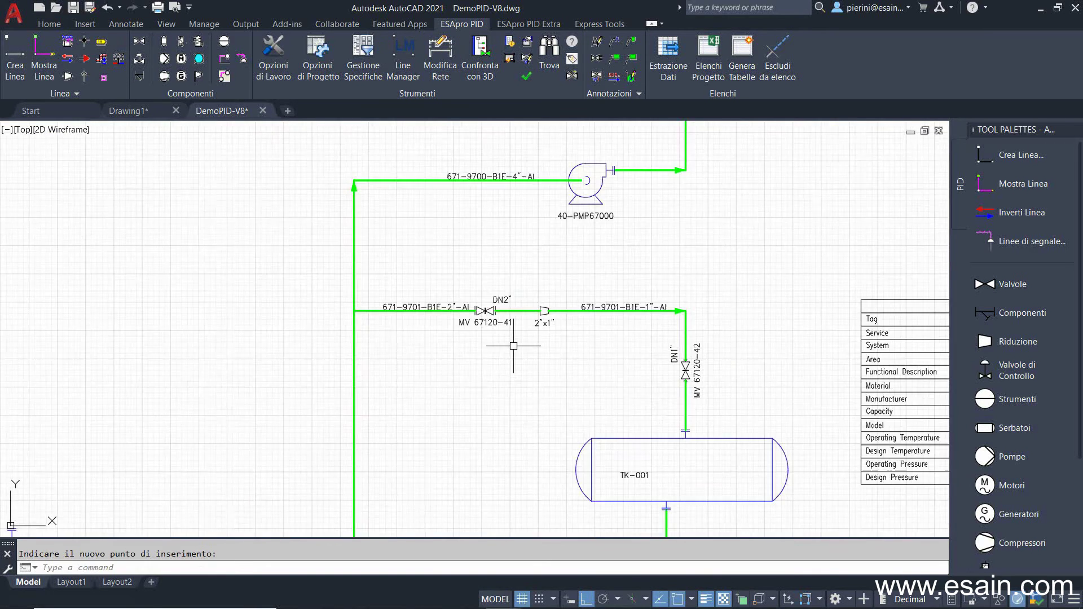
Locate valve MV 67120-42 in the drawing with Trova
click(549, 53)
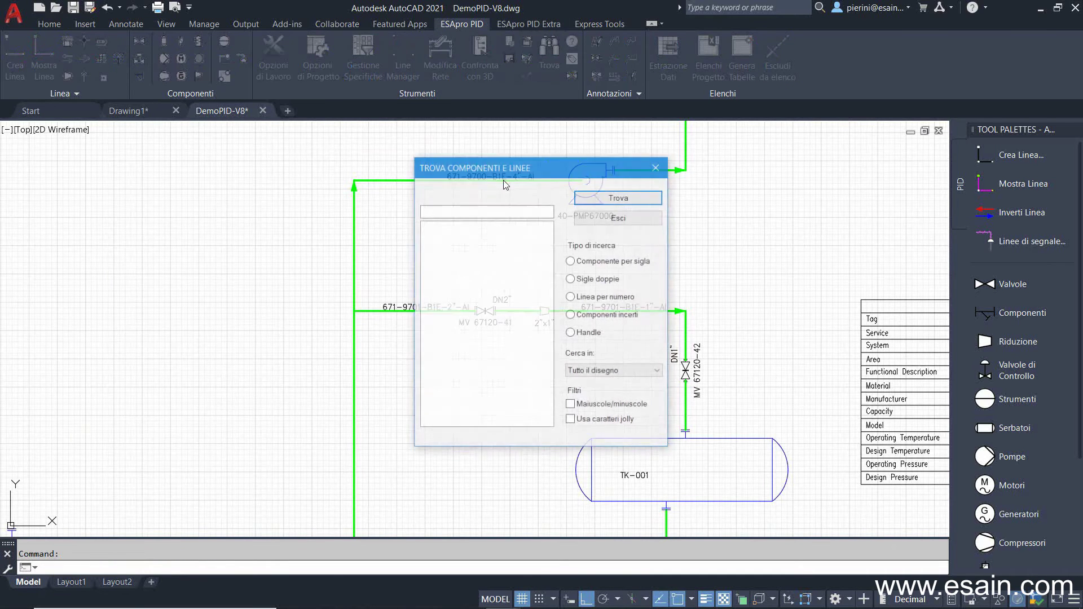
drag(550, 274, 550, 311)
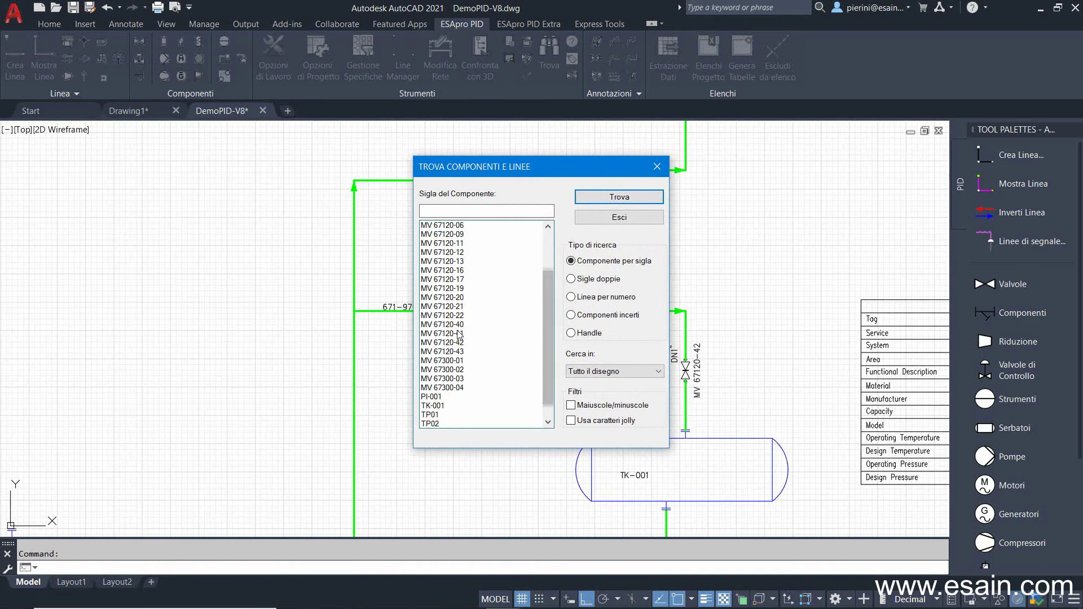
click(455, 342)
click(620, 196)
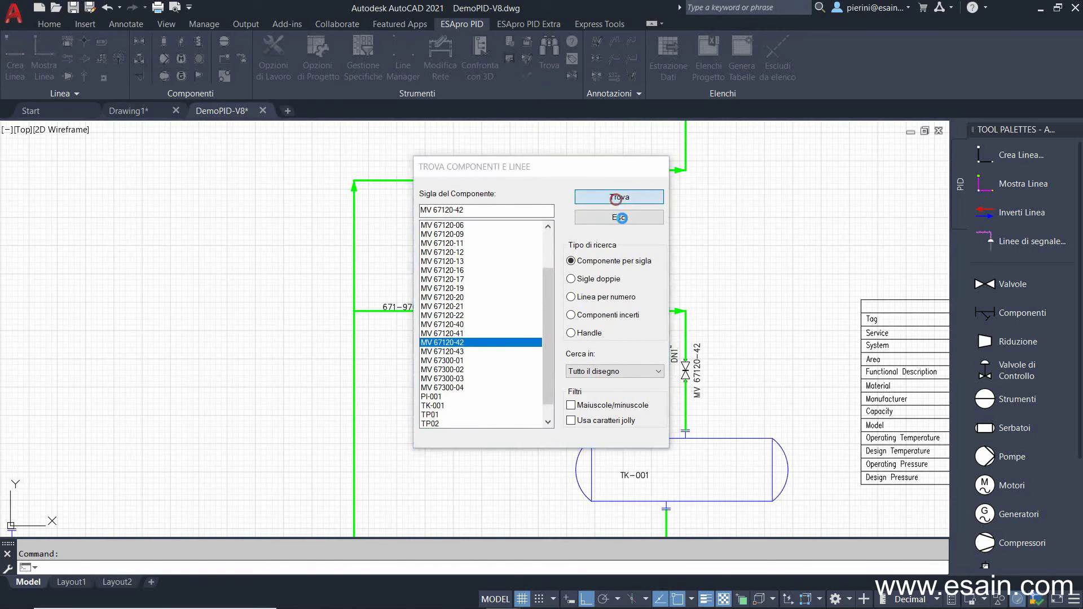
click(624, 270)
Find line 671-9700 by line number, zoom to the whole sheet, and save the drawing
right_click(625, 270)
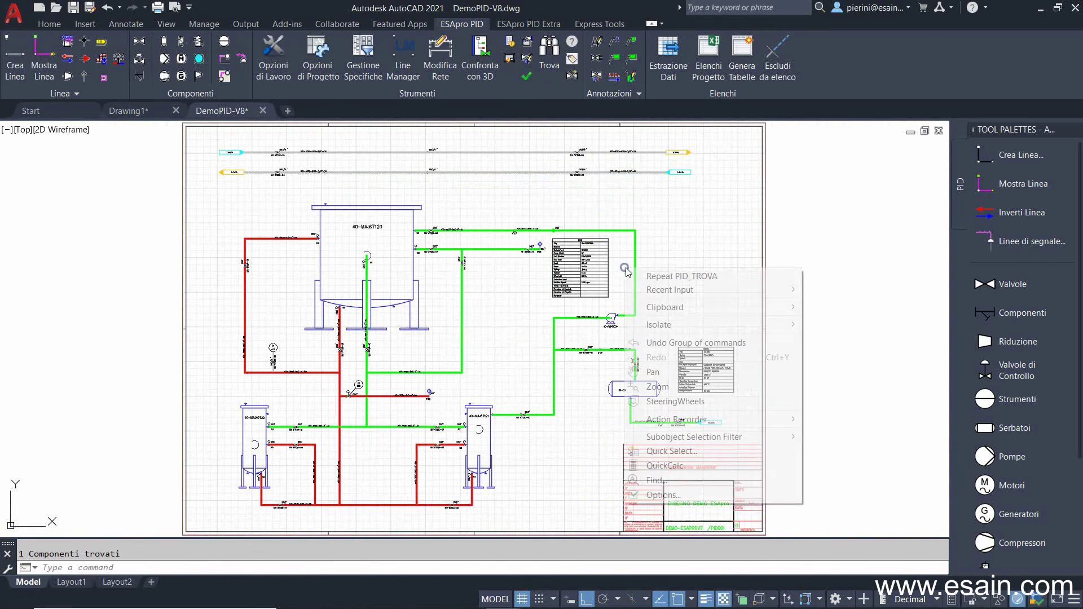
click(636, 273)
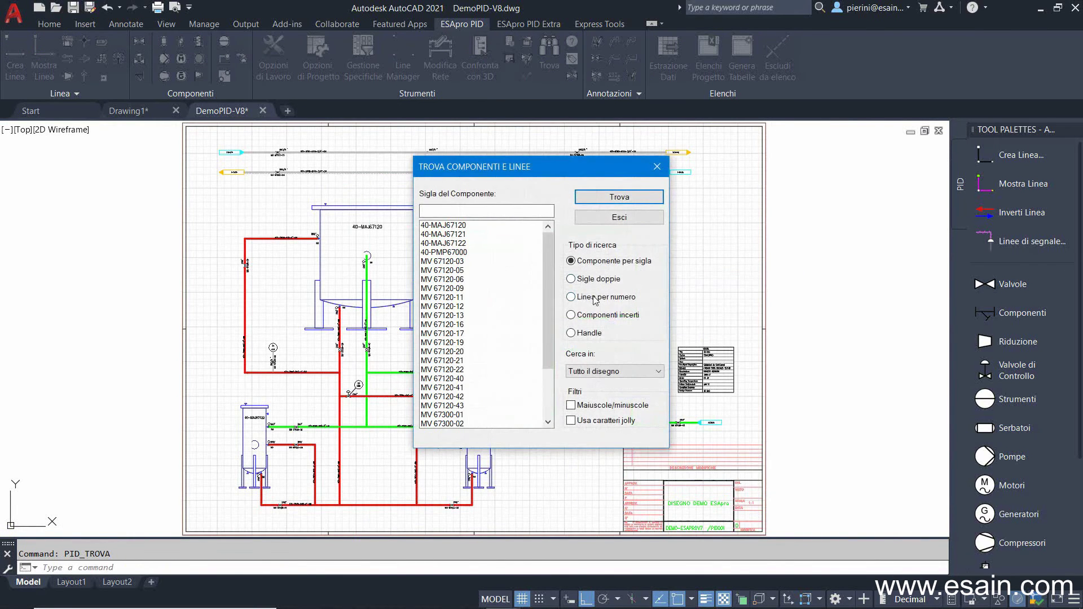
click(592, 298)
double_click(445, 342)
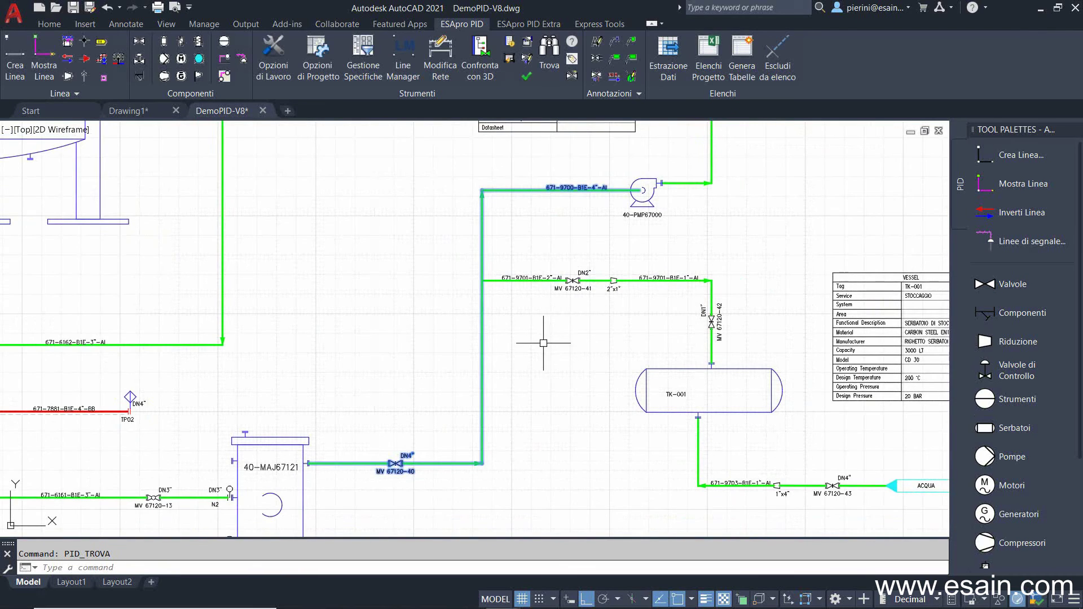
scroll(438, 172, down, 5)
scroll(437, 171, down, 2)
middle_click(438, 172)
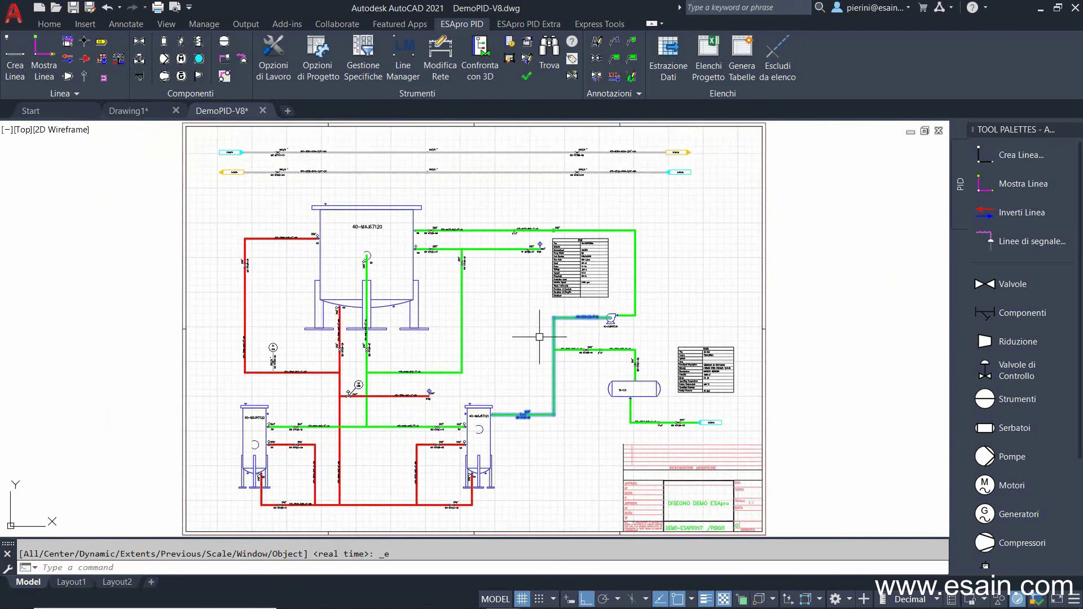
key(ctrl+s)
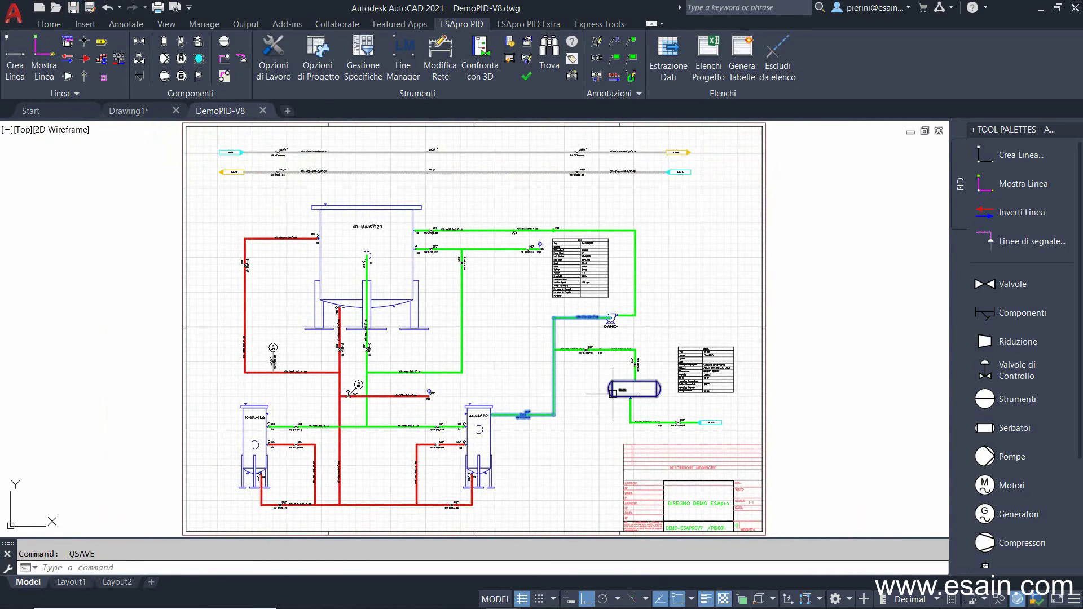
middle_click(664, 326)
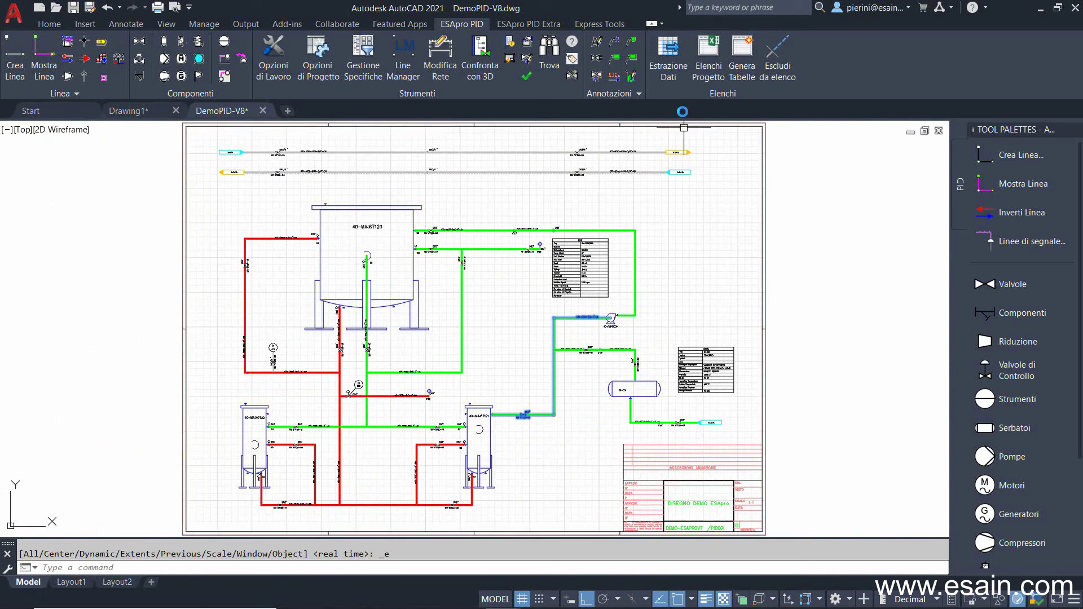
Generate a LINES LIST - LINEE table and place it right of the sheet
click(742, 56)
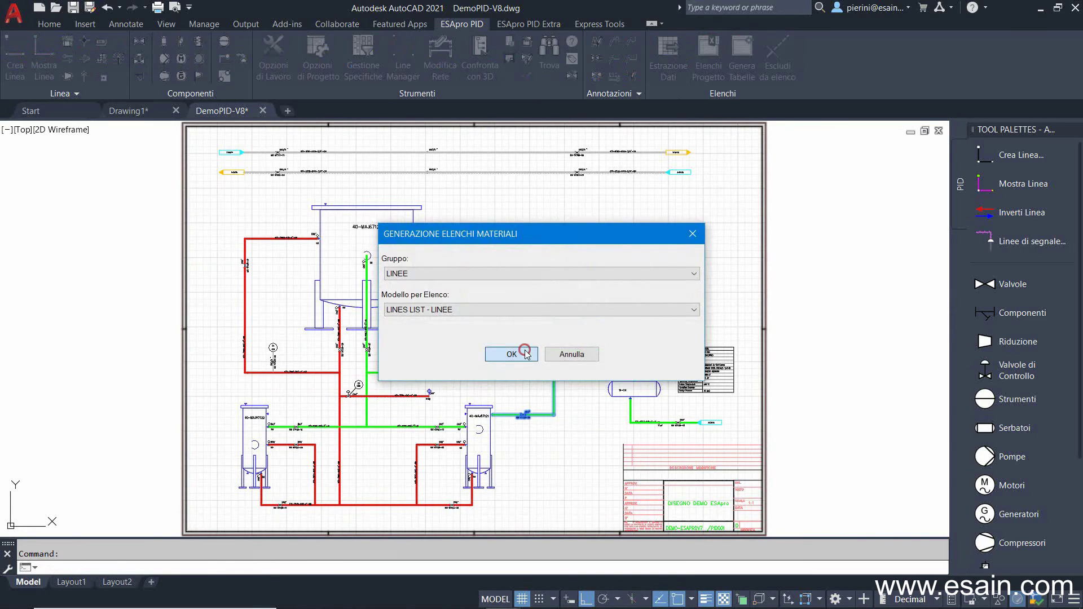
click(525, 354)
scroll(597, 300, up, 3)
scroll(617, 220, up, 2)
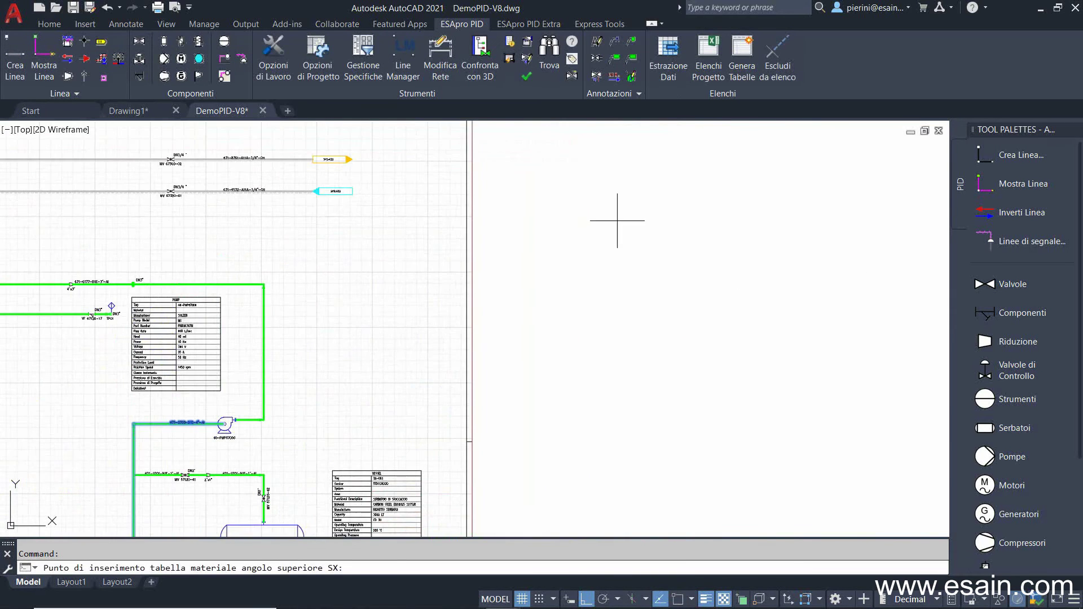
click(543, 199)
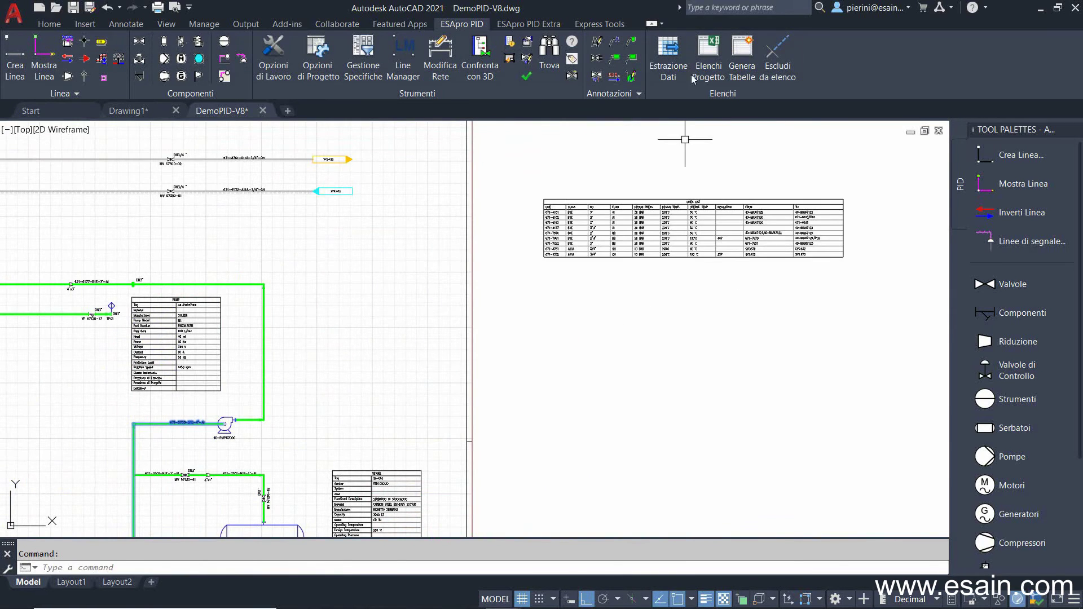
Generate a VALVES LIST - VALVES table and place it below the lines list
key(Return)
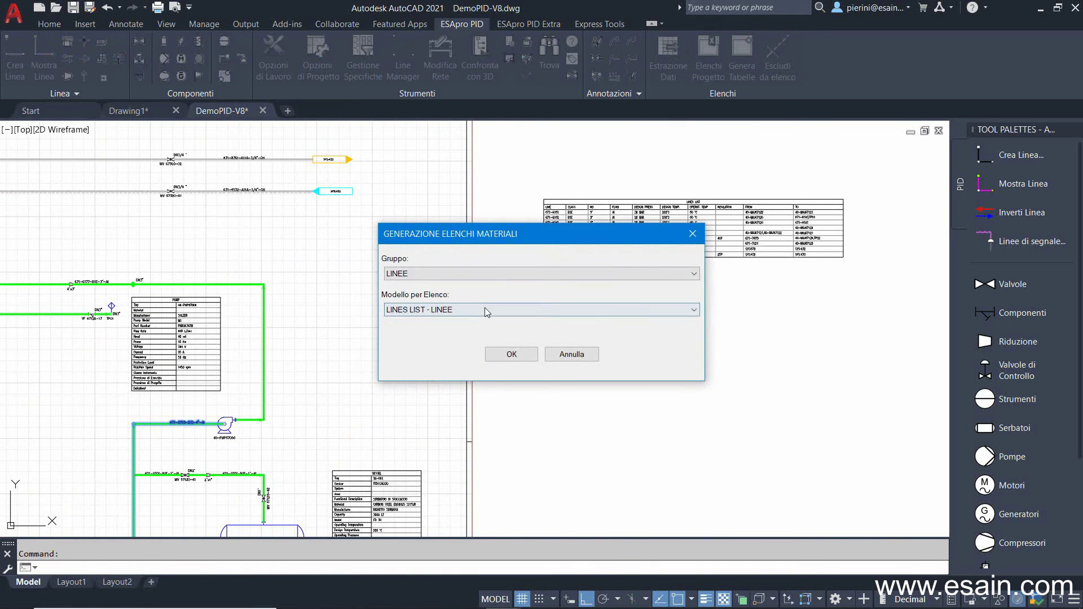
click(483, 309)
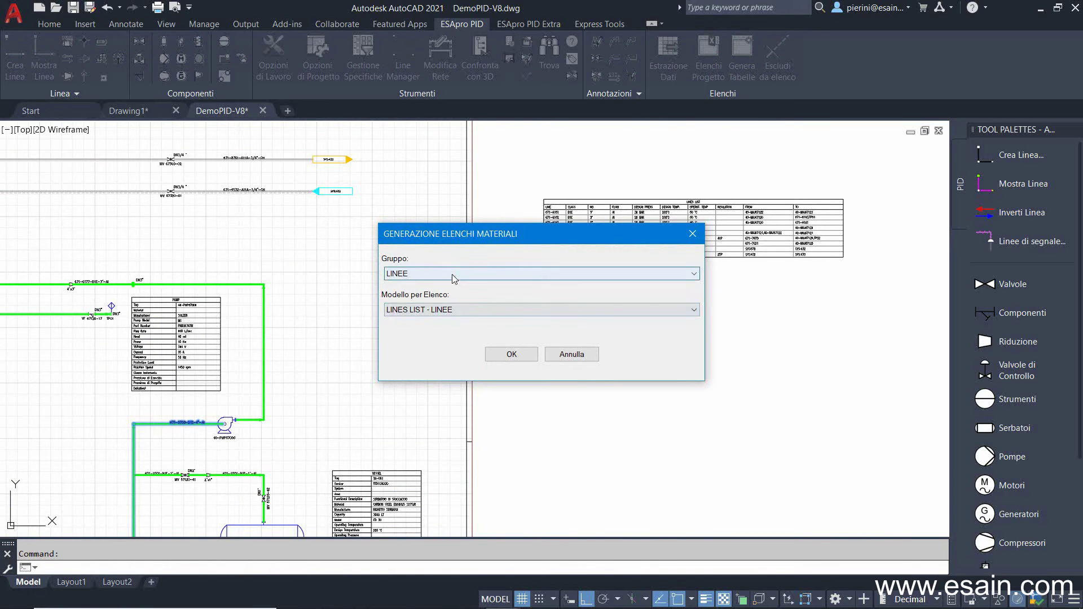
click(452, 275)
click(446, 284)
click(449, 314)
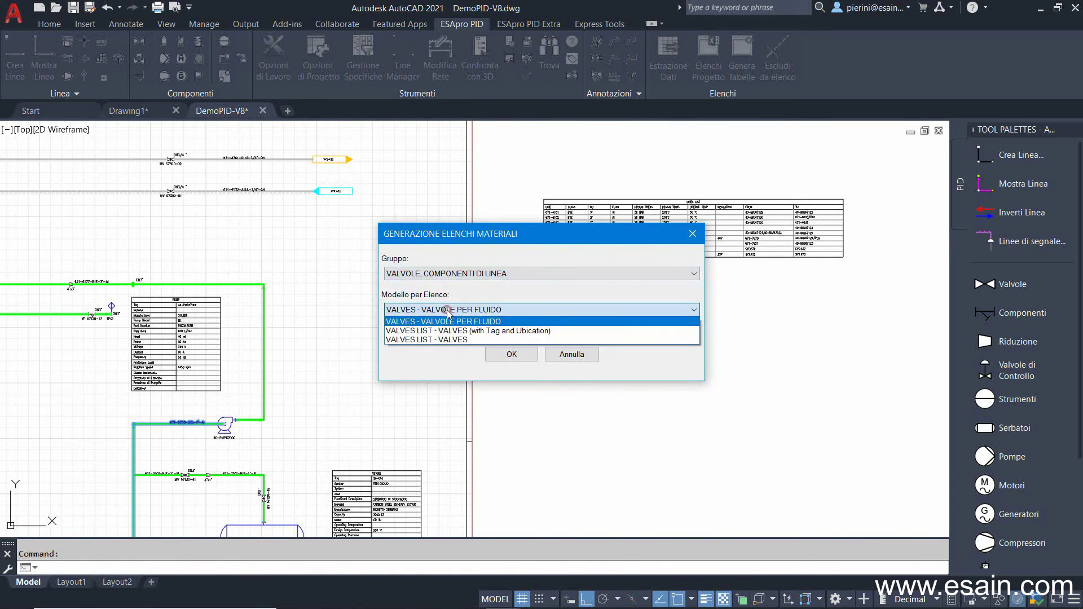
click(451, 342)
click(512, 355)
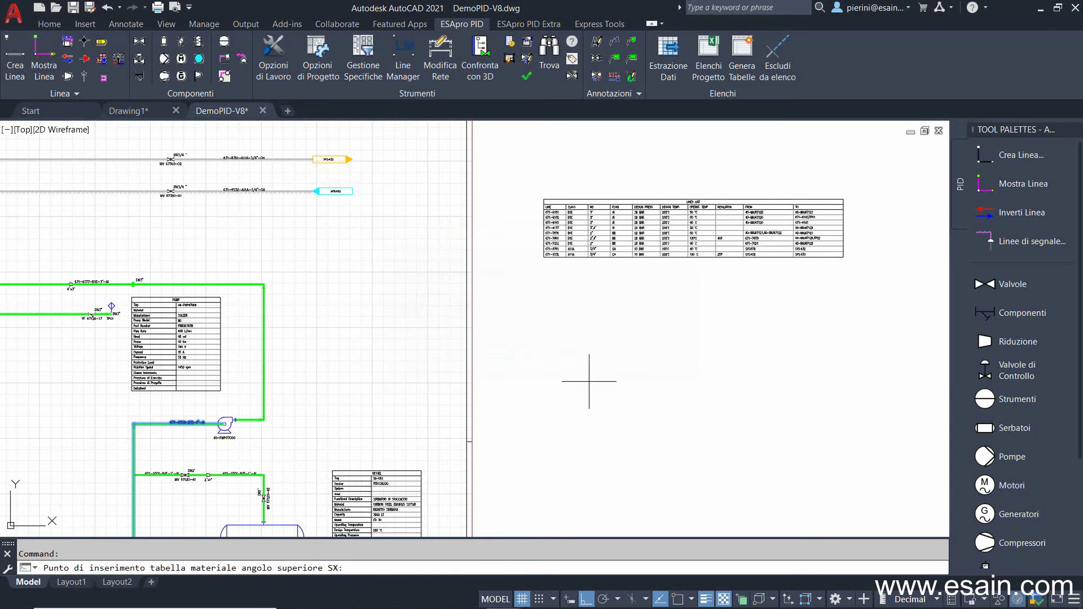
click(550, 281)
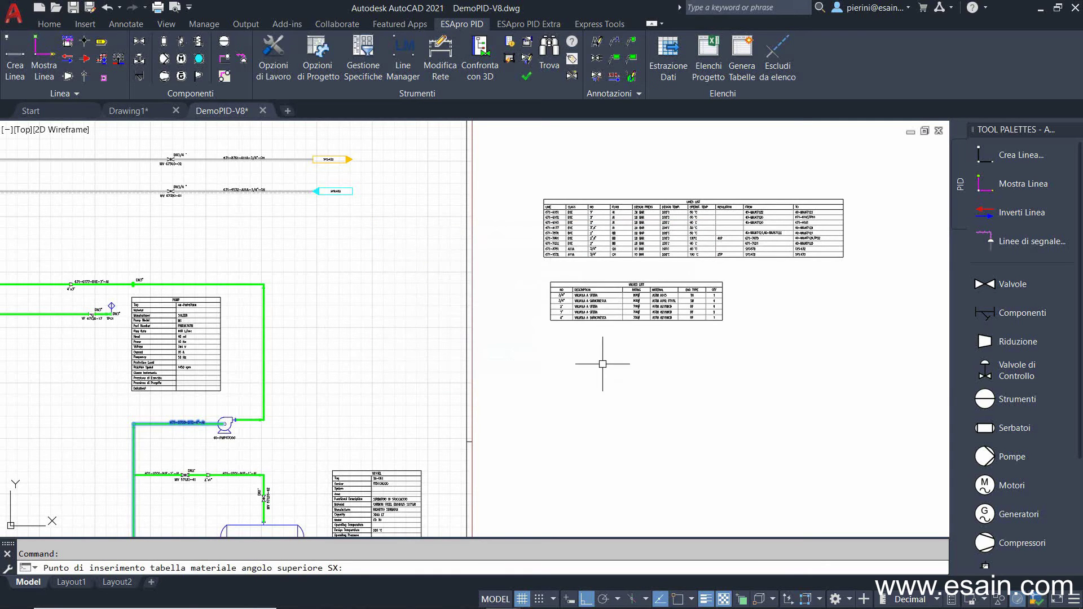
scroll(733, 290, up, 5)
mouse_move(757, 278)
middle_down()
mouse_move(616, 368)
mouse_move(576, 359)
middle_up()
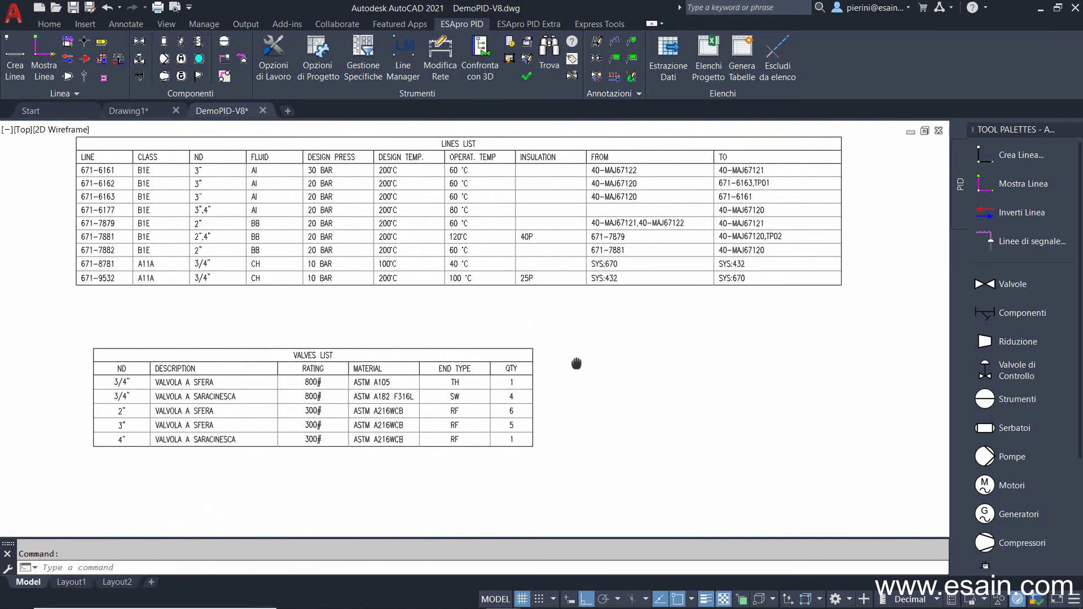
click(634, 127)
Generate the tagged valves list (valves with tag and location) as the third material table beside the drawing
key(Return)
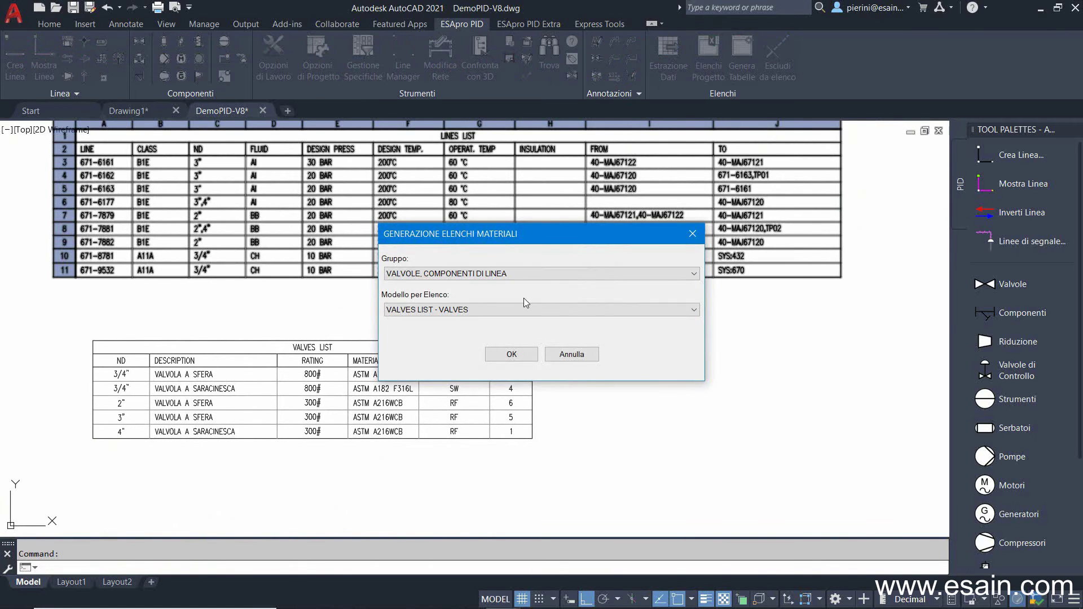
click(469, 312)
click(467, 322)
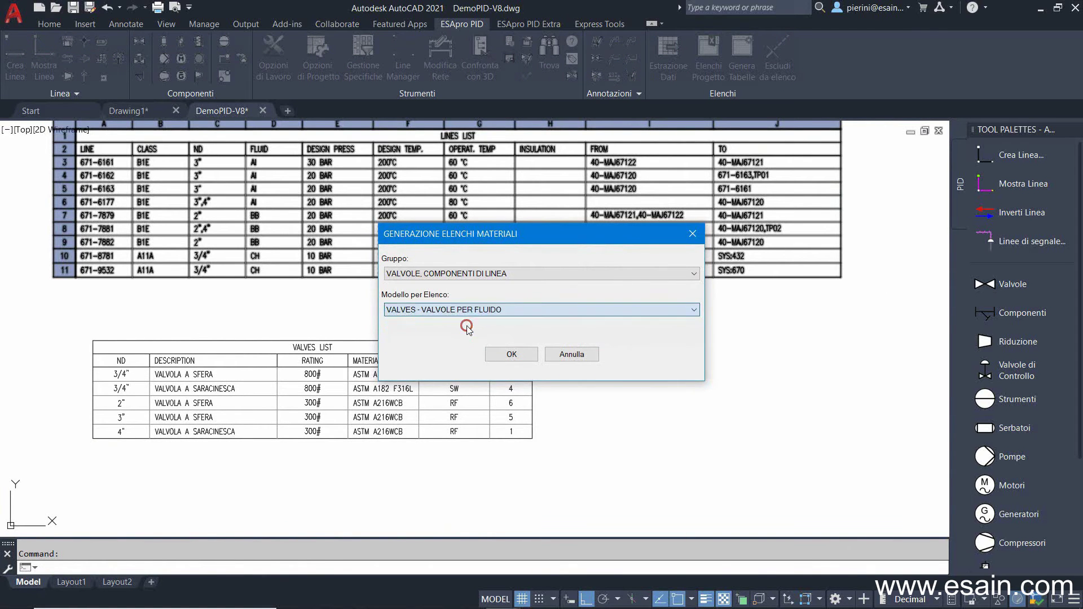
click(471, 309)
click(468, 331)
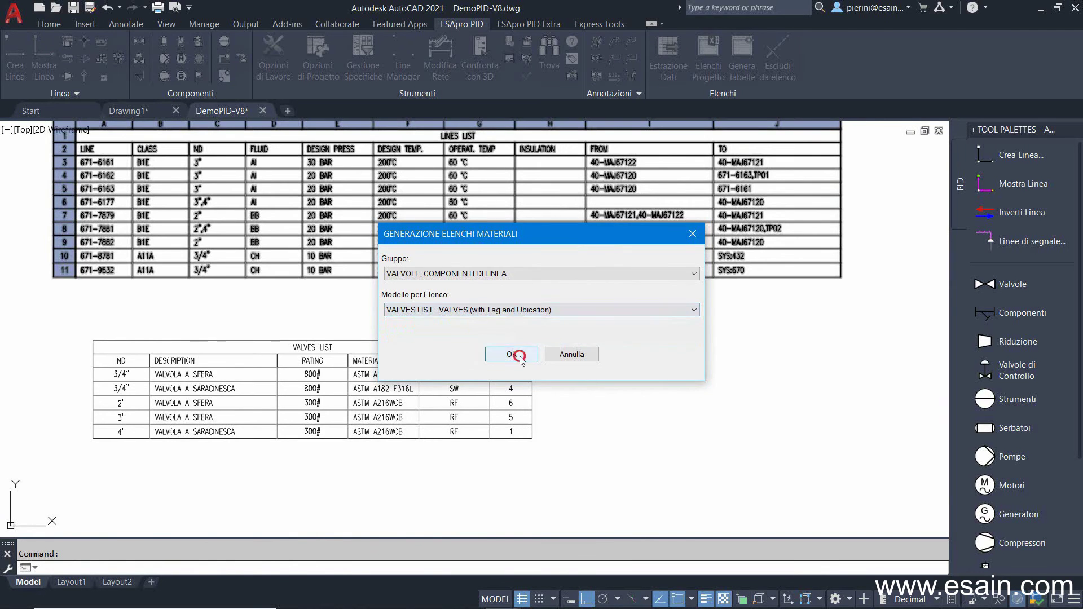
click(519, 358)
scroll(626, 330, down, 6)
click(615, 321)
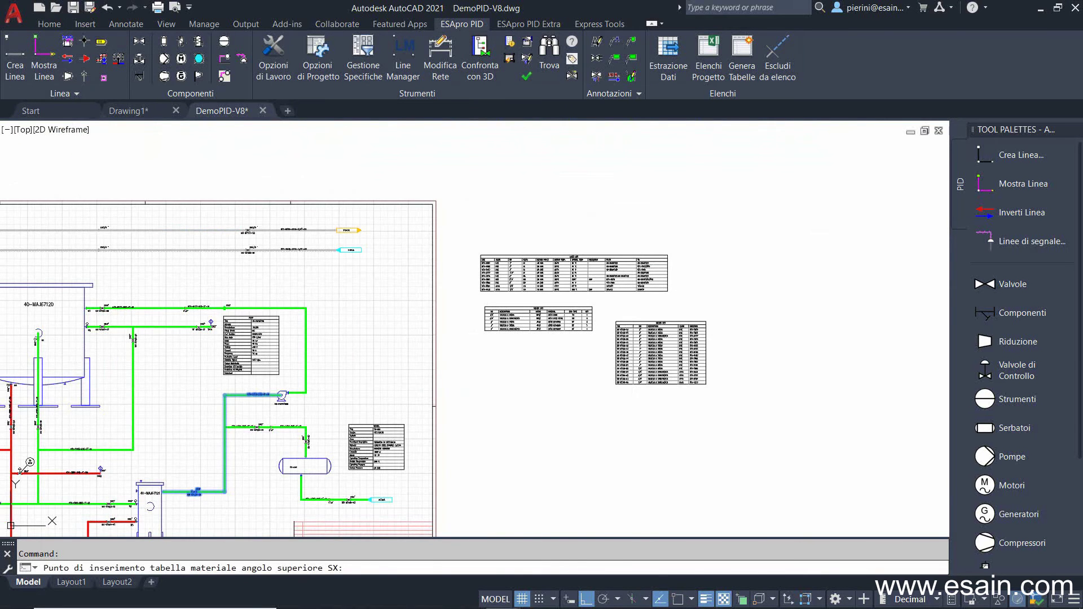
middle_drag(567, 422, 649, 336)
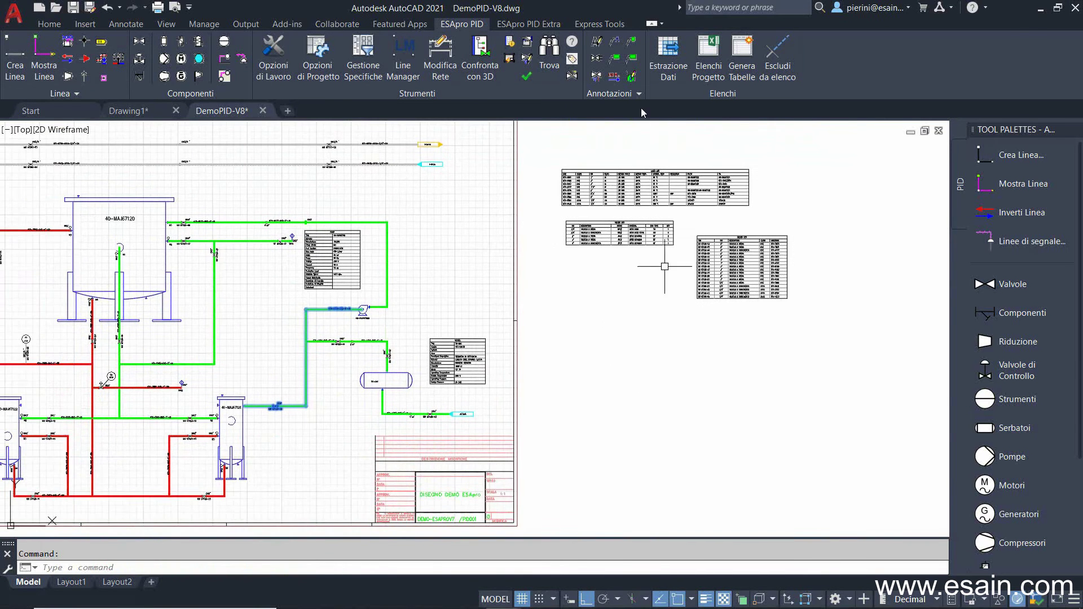
Generate a SYMBOLS legend table from the LEGENDE group and place it below the material lists
click(745, 66)
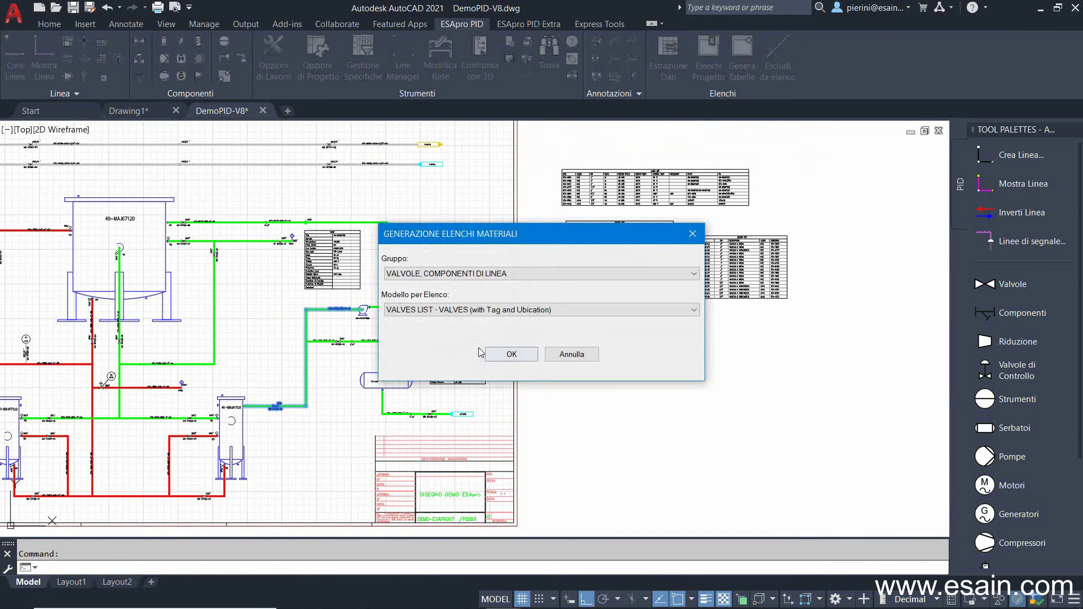
click(461, 277)
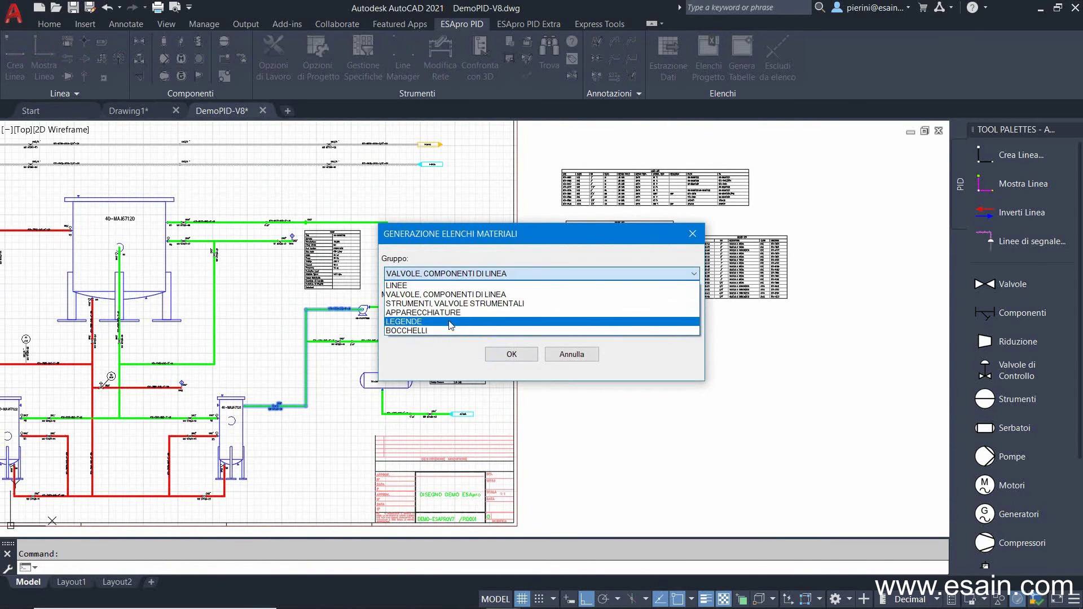
click(478, 324)
click(489, 356)
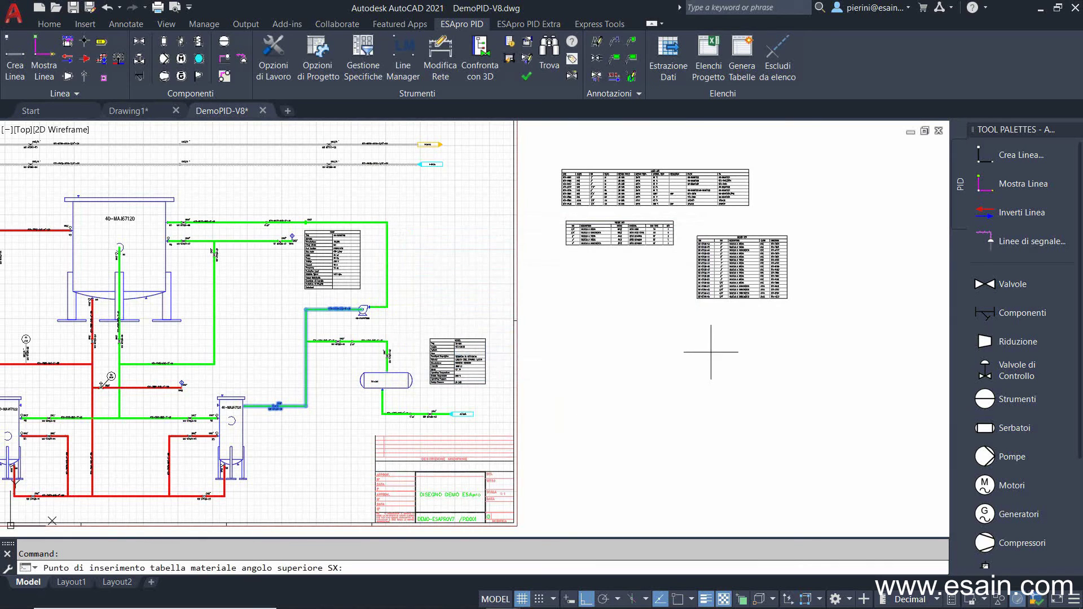
click(567, 274)
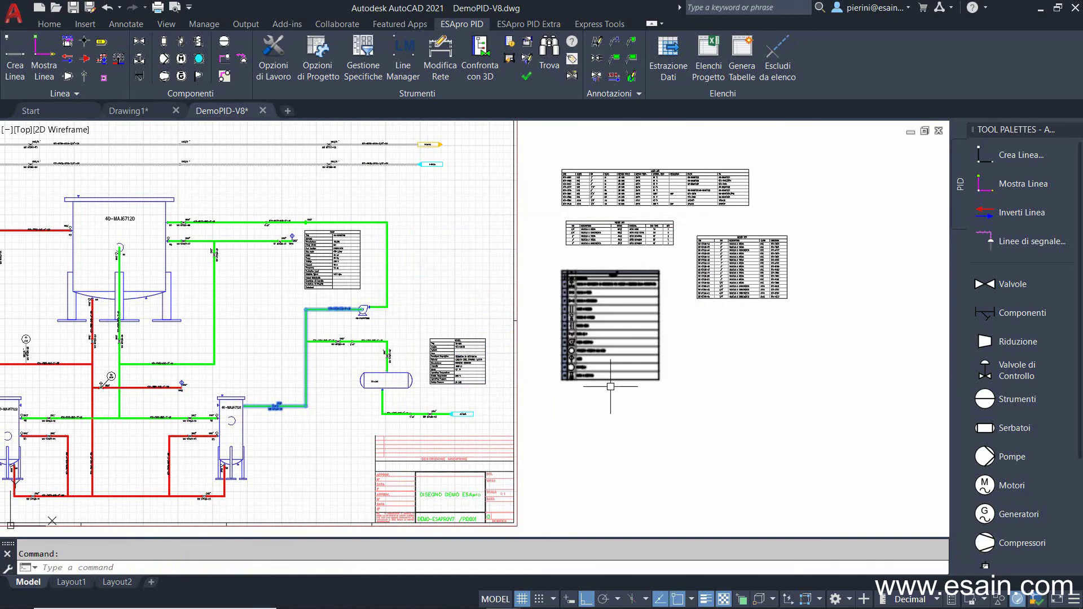
scroll(587, 296, up, 3)
scroll(589, 301, up, 3)
scroll(588, 301, down, 5)
scroll(585, 279, up, 1)
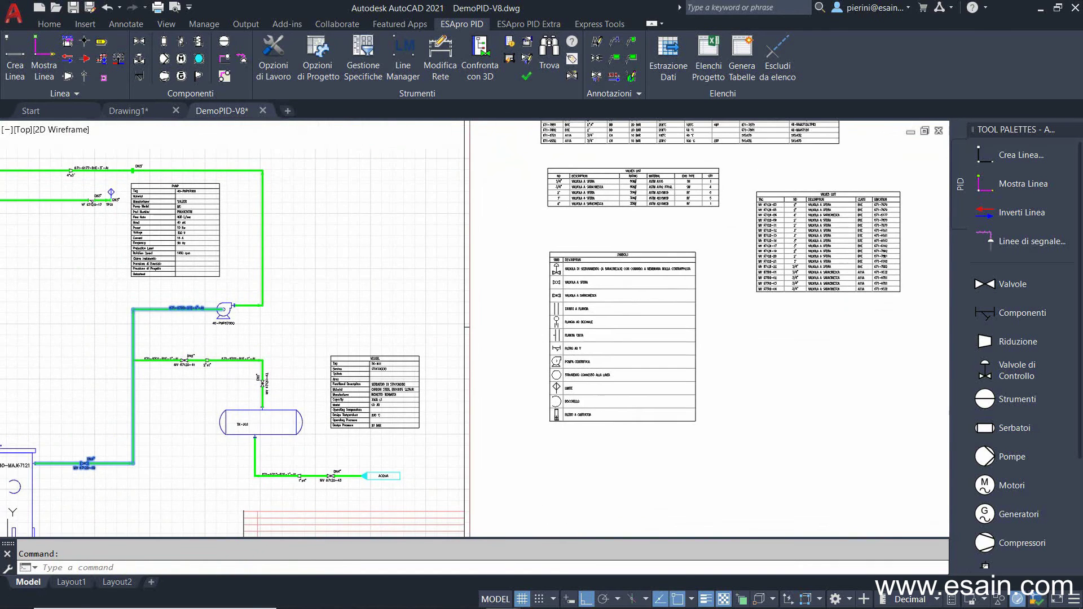
scroll(580, 256, up, 3)
Review the project list languages, keeping the secondary language as Nessuno, and accept the options
click(318, 57)
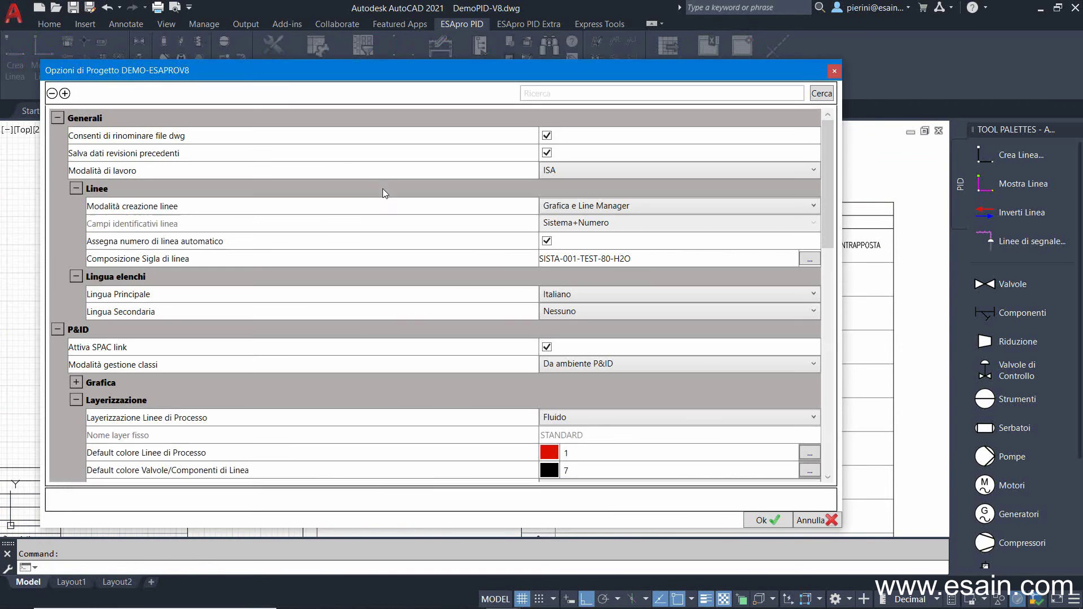
click(554, 293)
click(560, 310)
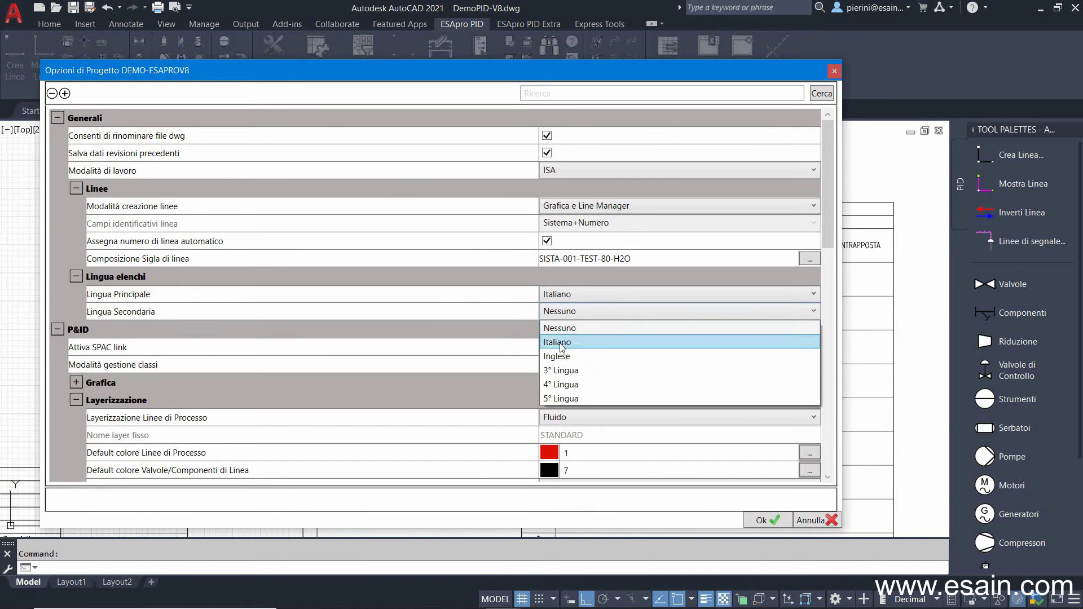
click(556, 314)
click(766, 520)
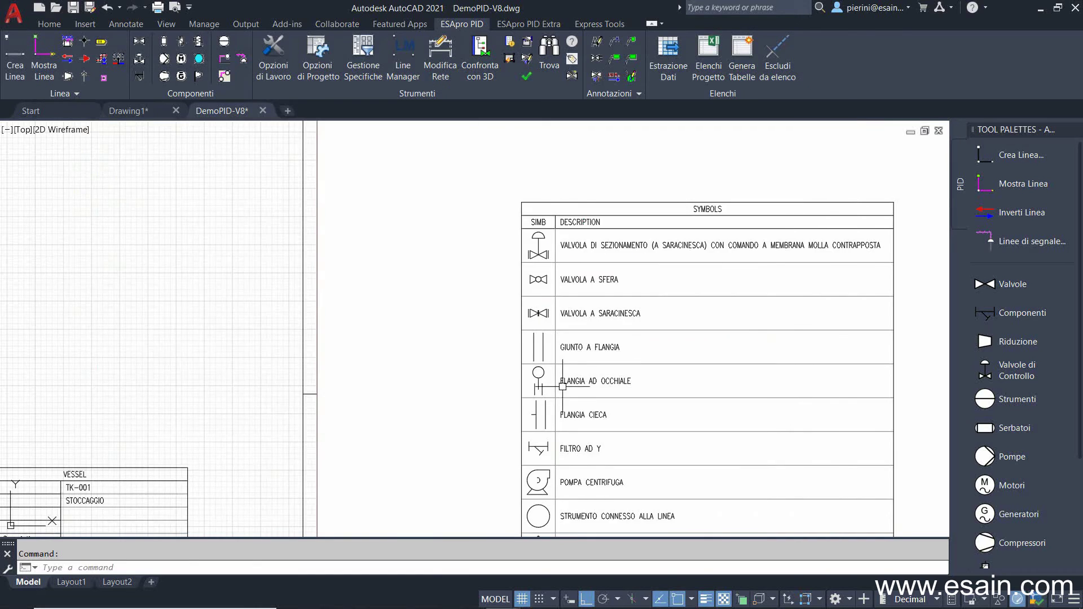
Zoom and pan the P&ID to centre the view on the TK-001 vessel
scroll(418, 312, down, 5)
middle_drag(418, 312, 604, 247)
scroll(460, 339, up, 3)
scroll(460, 353, up, 3)
middle_drag(460, 356, 447, 387)
click(993, 398)
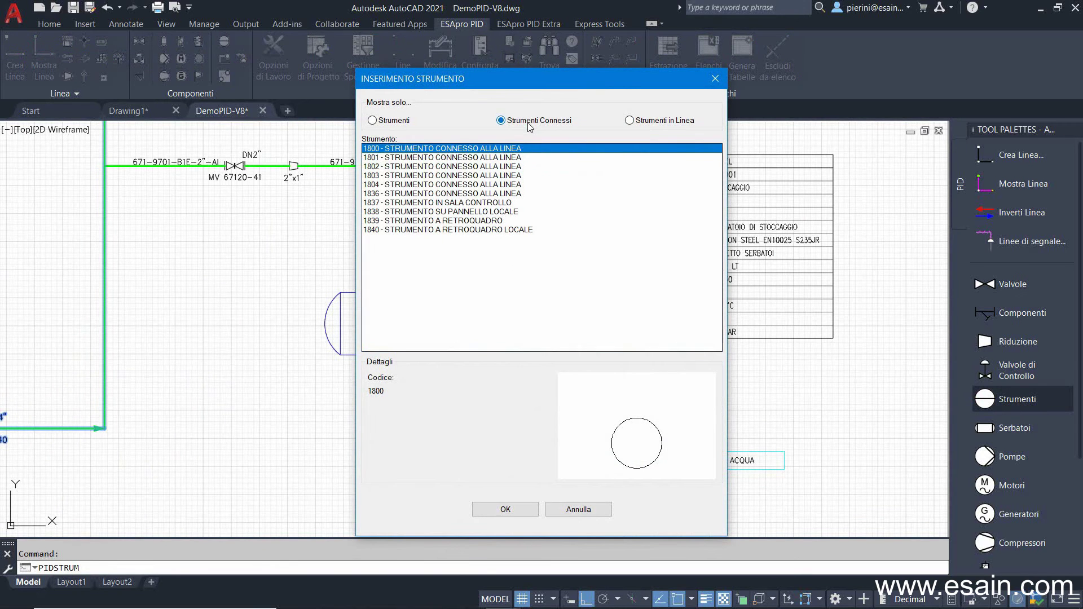
Choose instrument 1800 from the connected instruments list
drag(459, 150, 459, 222)
click(466, 150)
click(381, 120)
click(511, 122)
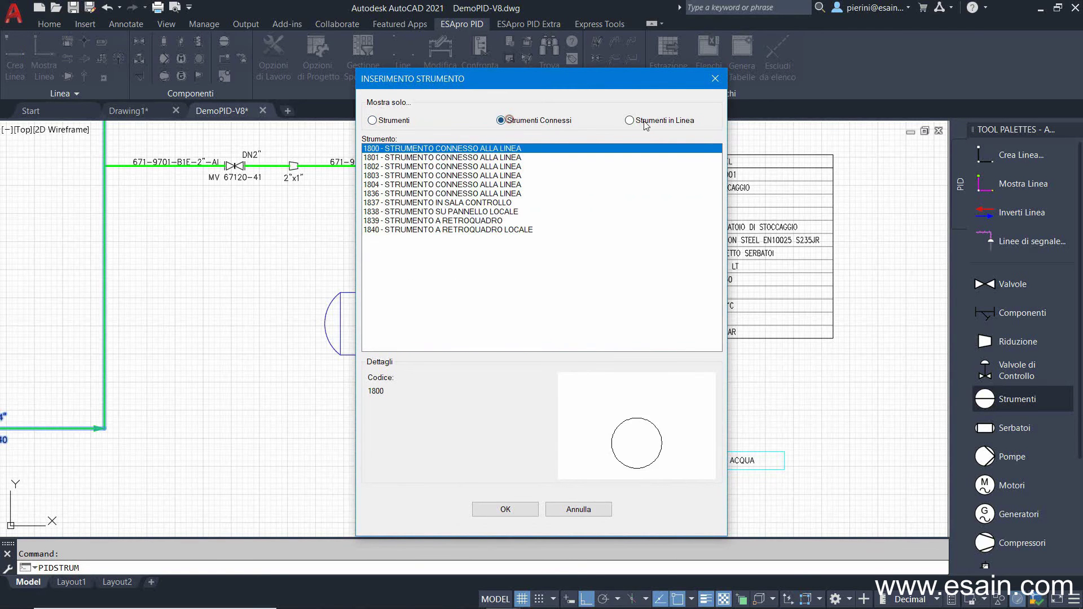
click(648, 122)
click(552, 123)
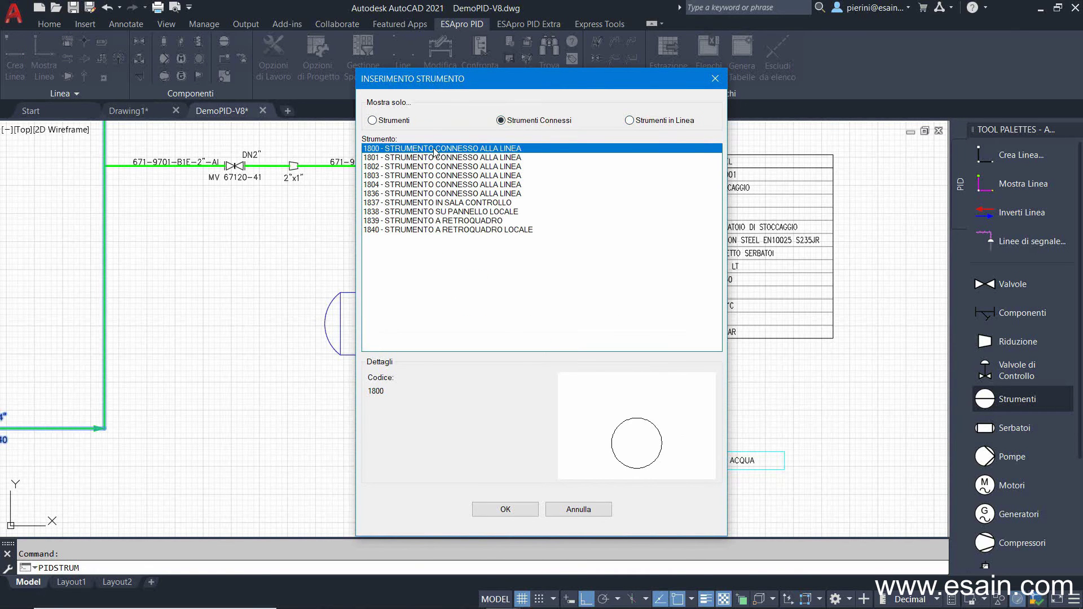
click(497, 509)
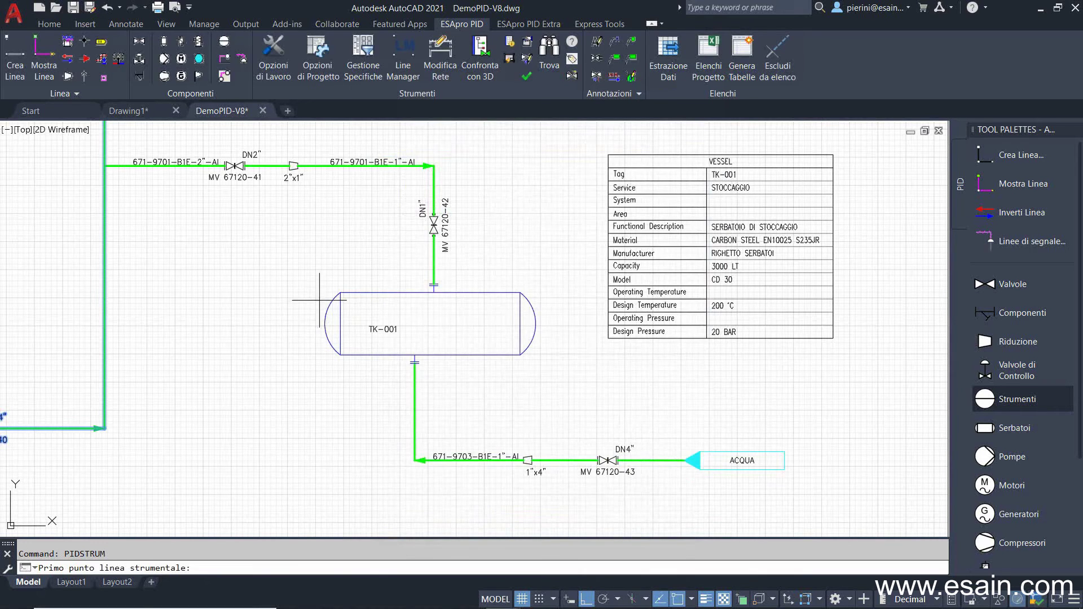
Draw a class B1E instrument line from the TK-001 nozzle to the instrument position
click(464, 233)
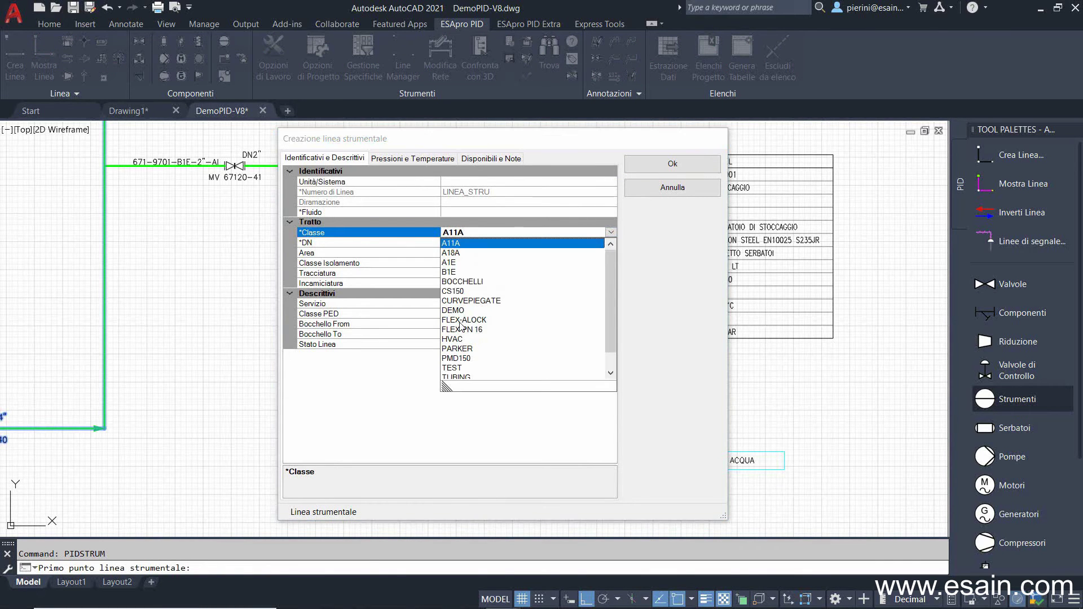
click(449, 272)
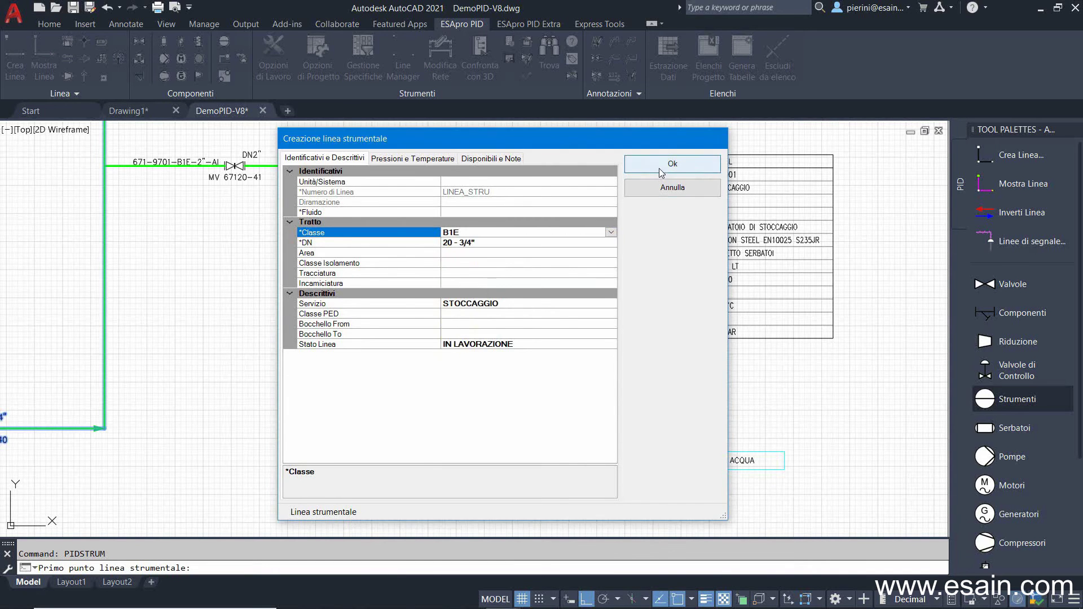
click(659, 168)
click(285, 307)
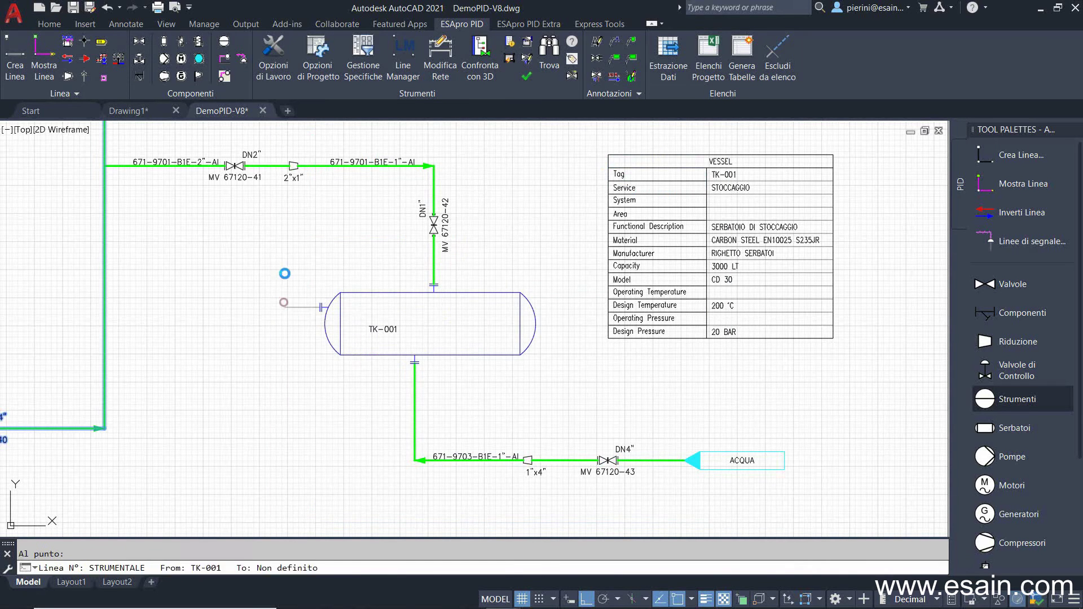
click(286, 266)
key(Return)
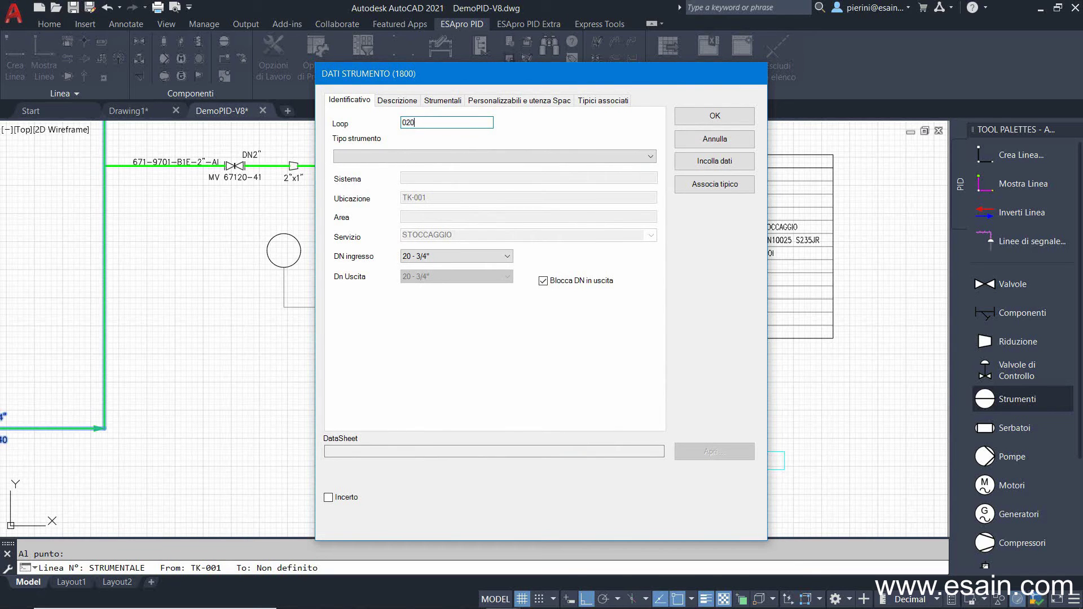
Set the instrument type to LIT, level transmitter with indicator
click(411, 156)
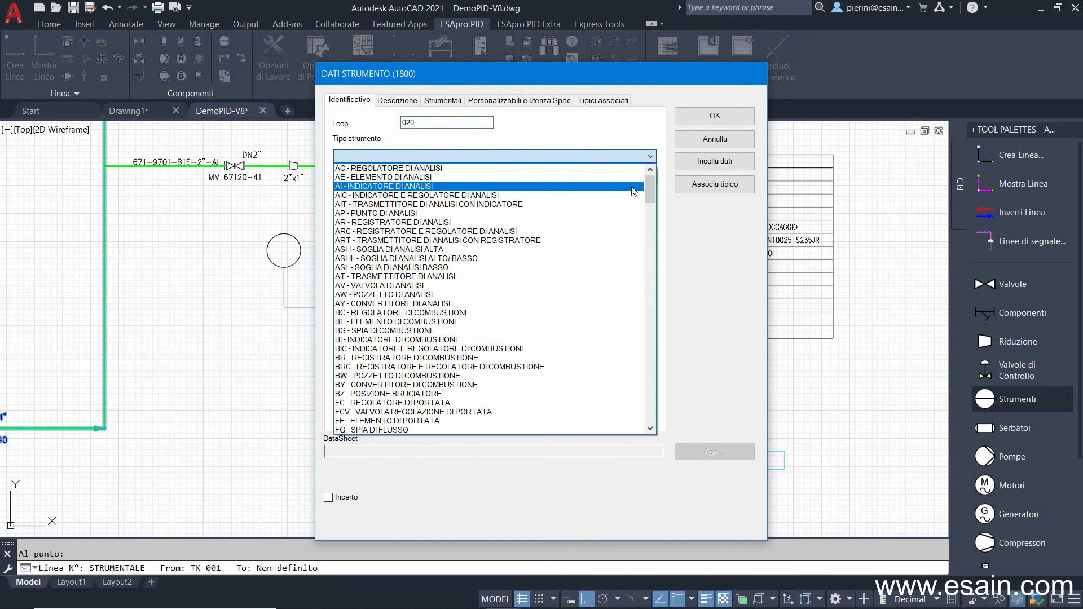
drag(650, 189, 653, 270)
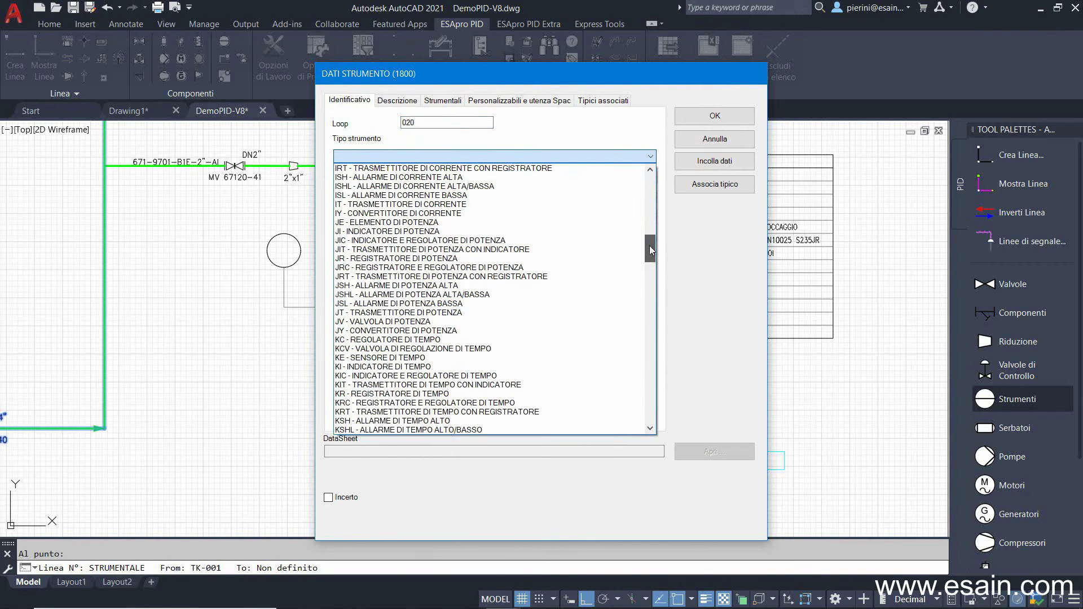
scroll(653, 269, down, 1)
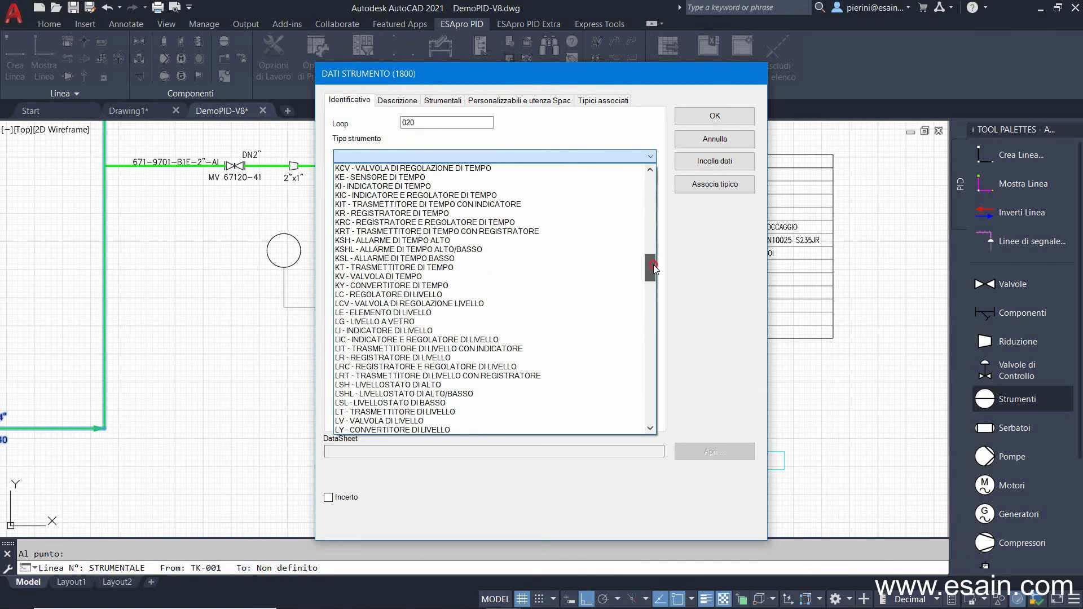
click(403, 347)
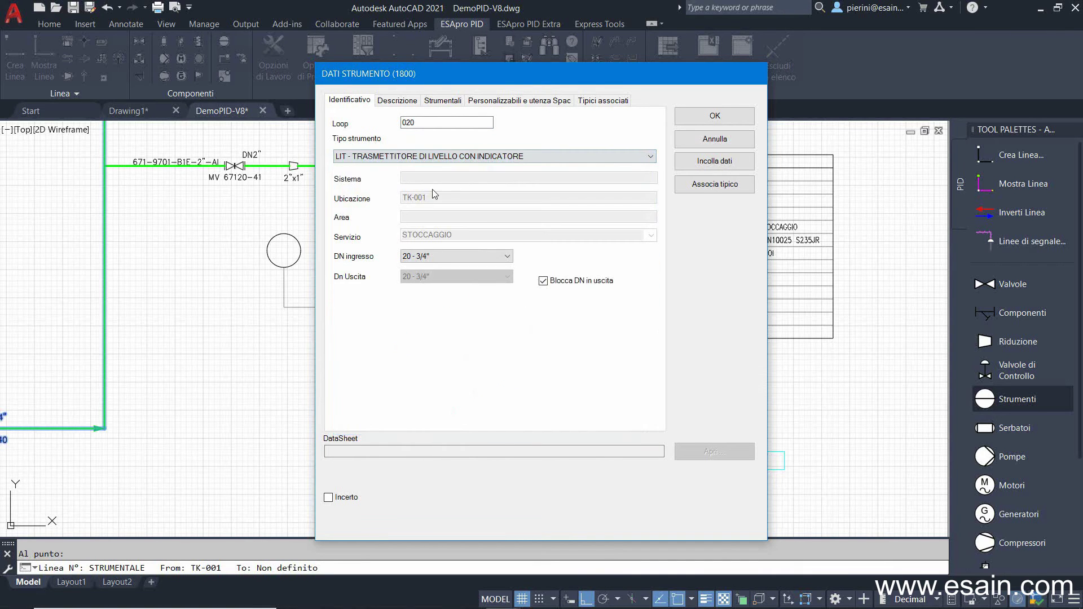
Paste the second LIT catalogue entry's SPIRAX SARCO data and fill part code 2123123
click(413, 105)
click(451, 166)
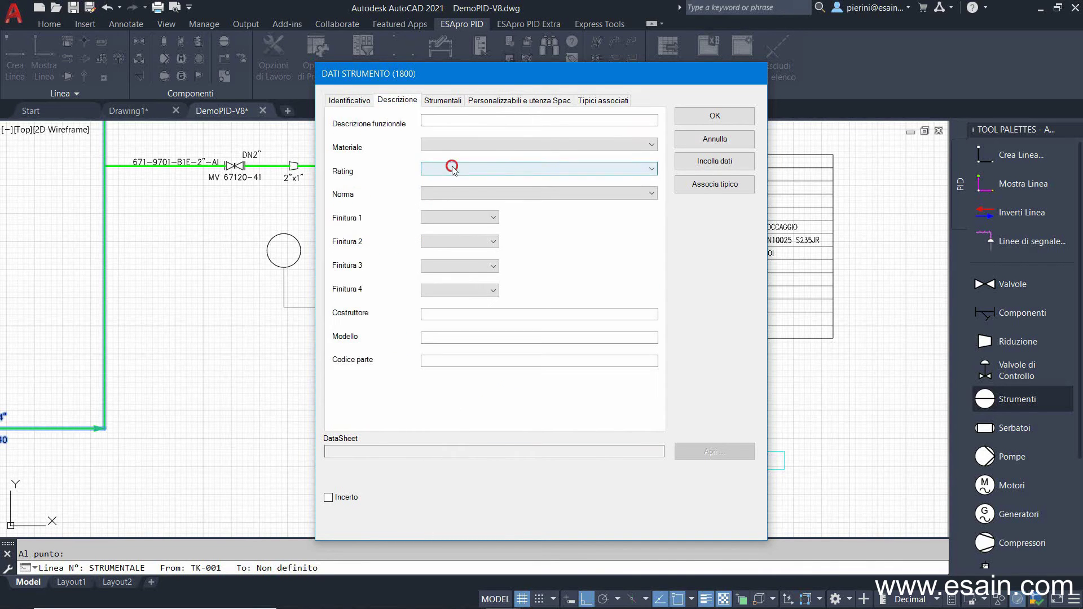
click(452, 166)
click(451, 146)
click(715, 161)
click(476, 199)
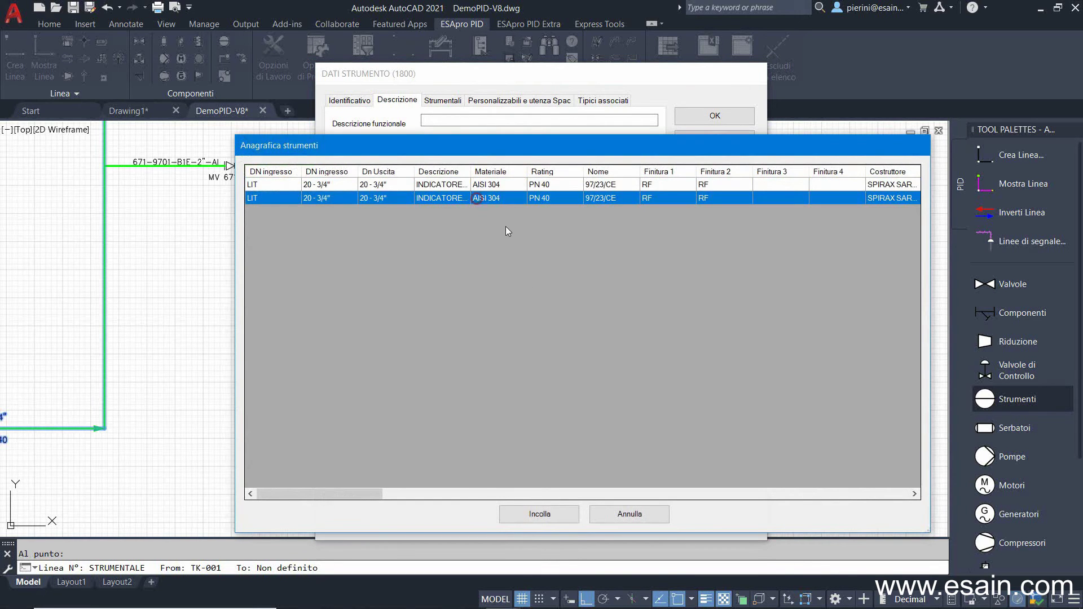
click(530, 511)
double_click(479, 314)
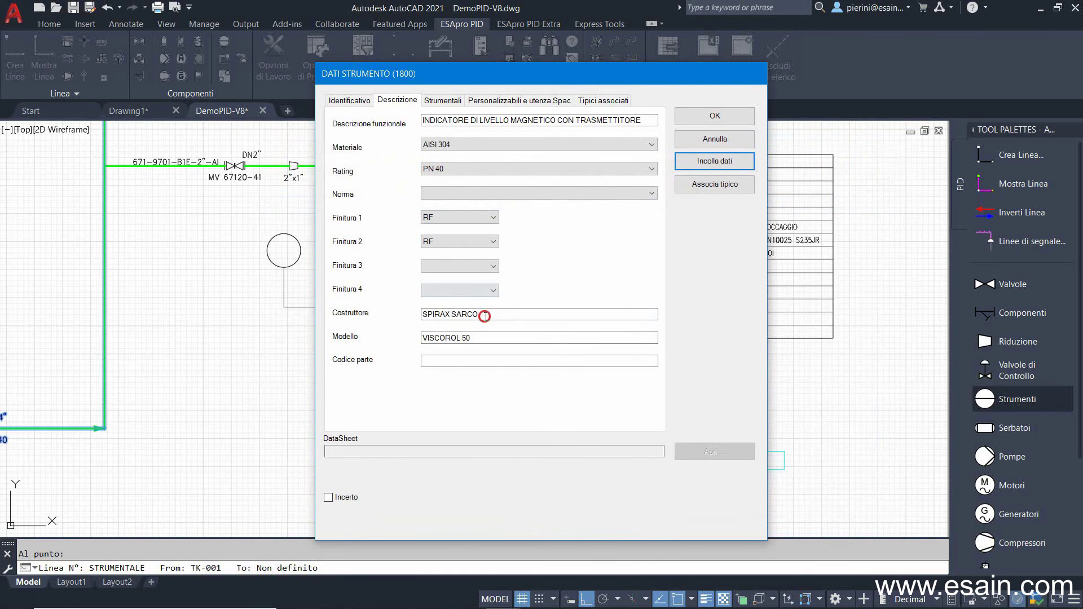
click(475, 337)
click(437, 360)
text(2123123)
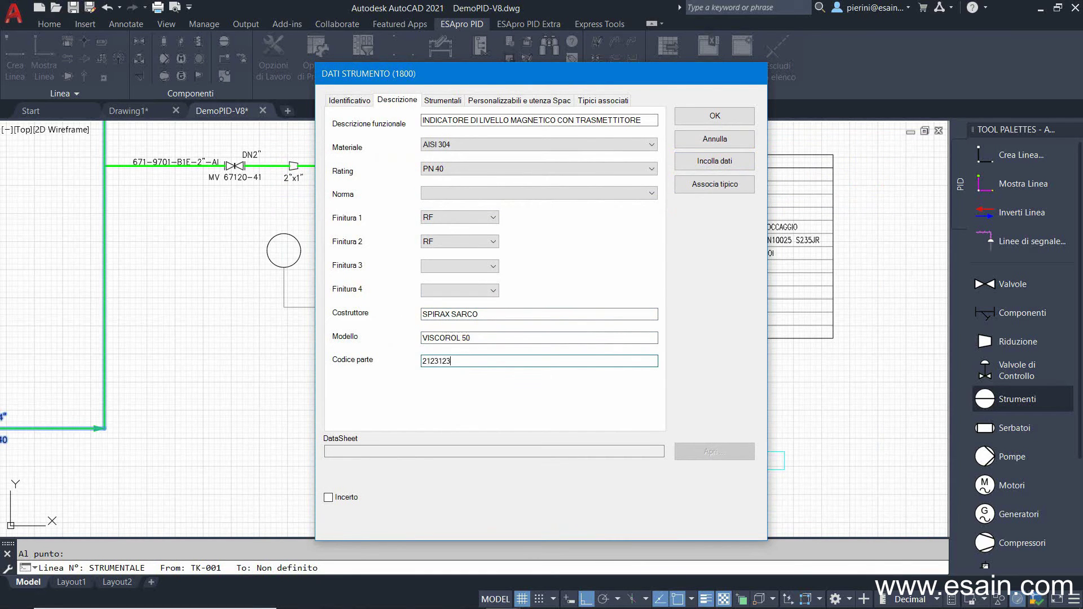
Check the I/O signal and 0...800 mm range, then confirm and place LIT 020
click(442, 100)
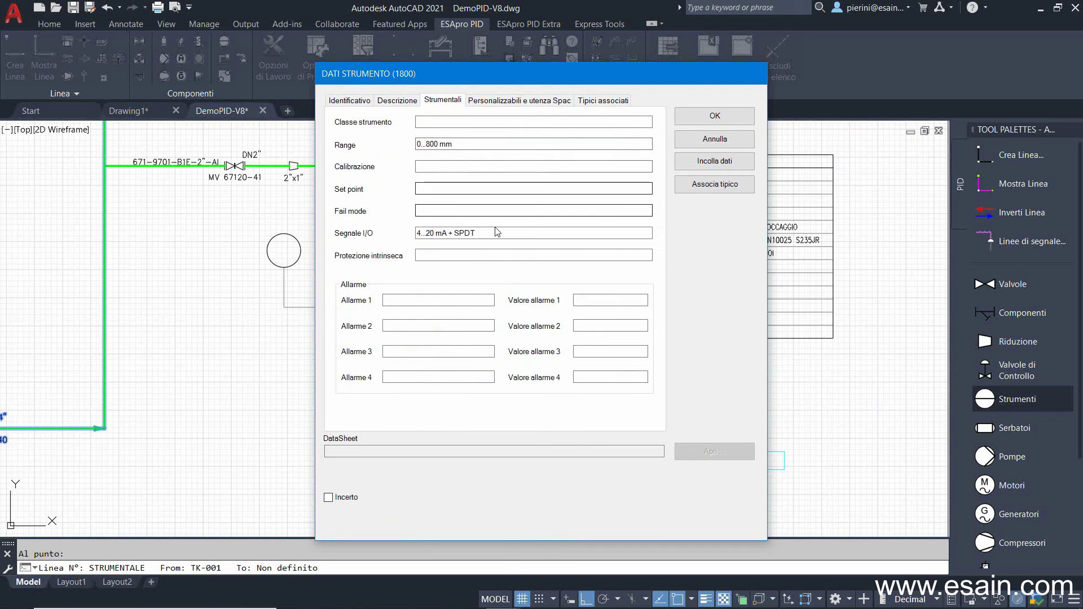
drag(491, 232, 416, 232)
drag(458, 145, 406, 145)
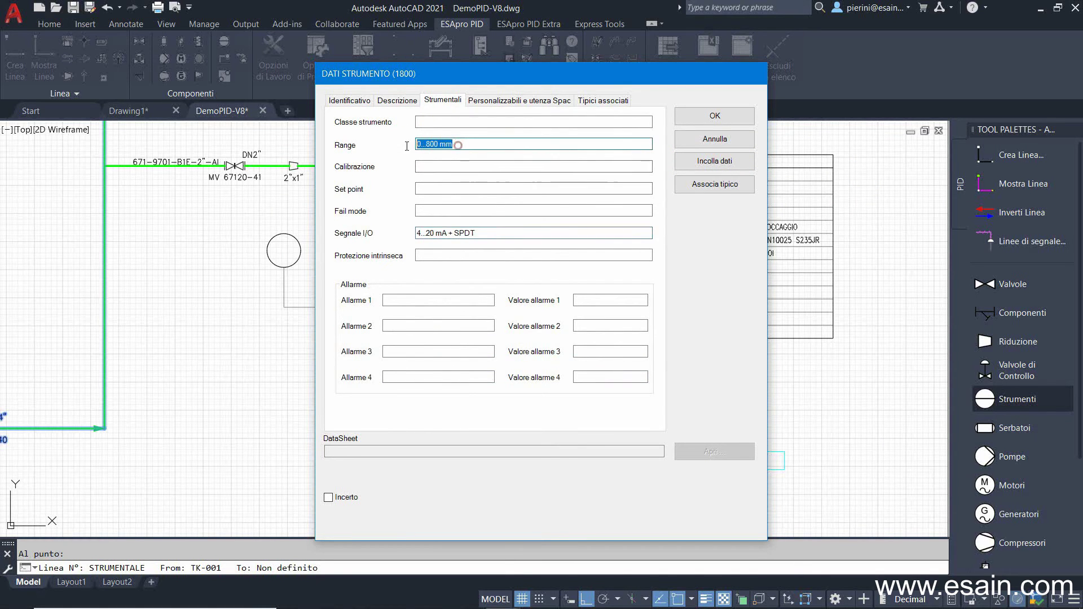
click(706, 114)
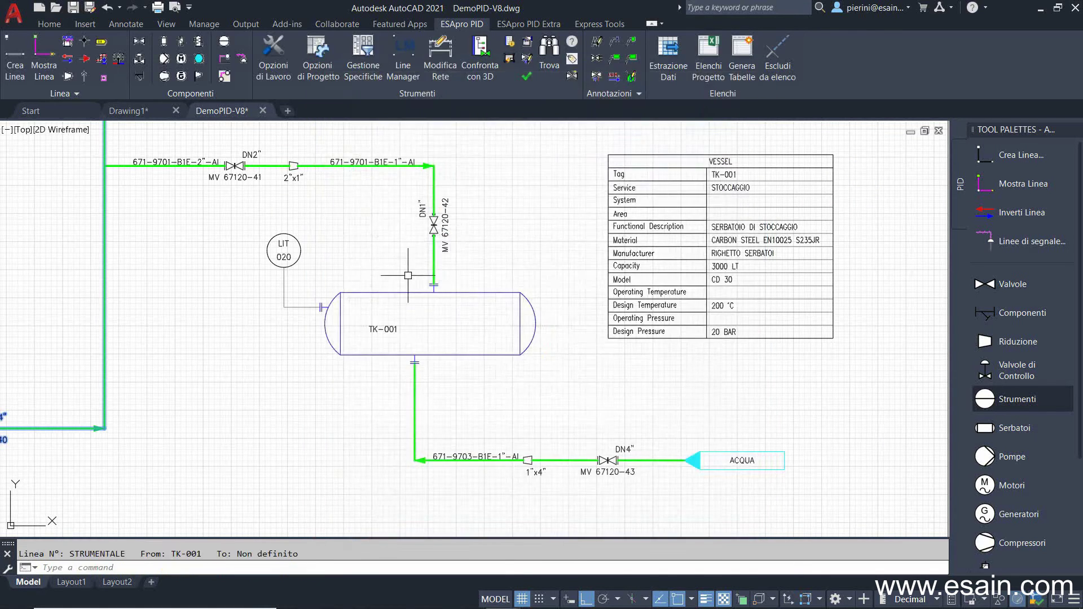
middle_drag(363, 309, 495, 364)
Place a 1811 standalone instrument symbol to the left of LIT 020
click(993, 401)
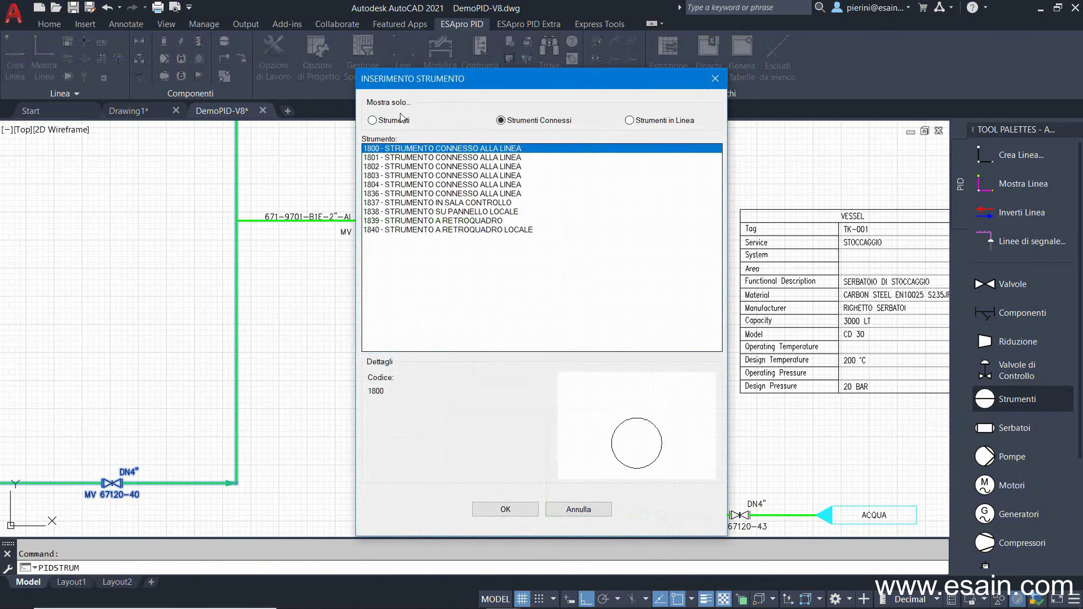
click(391, 120)
click(395, 193)
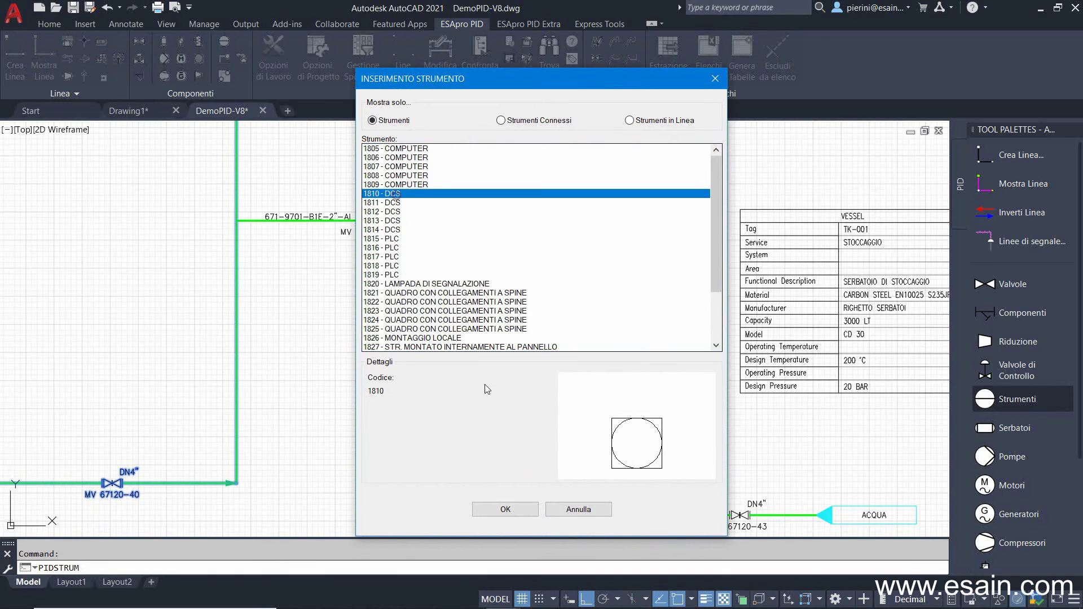
click(388, 203)
click(495, 507)
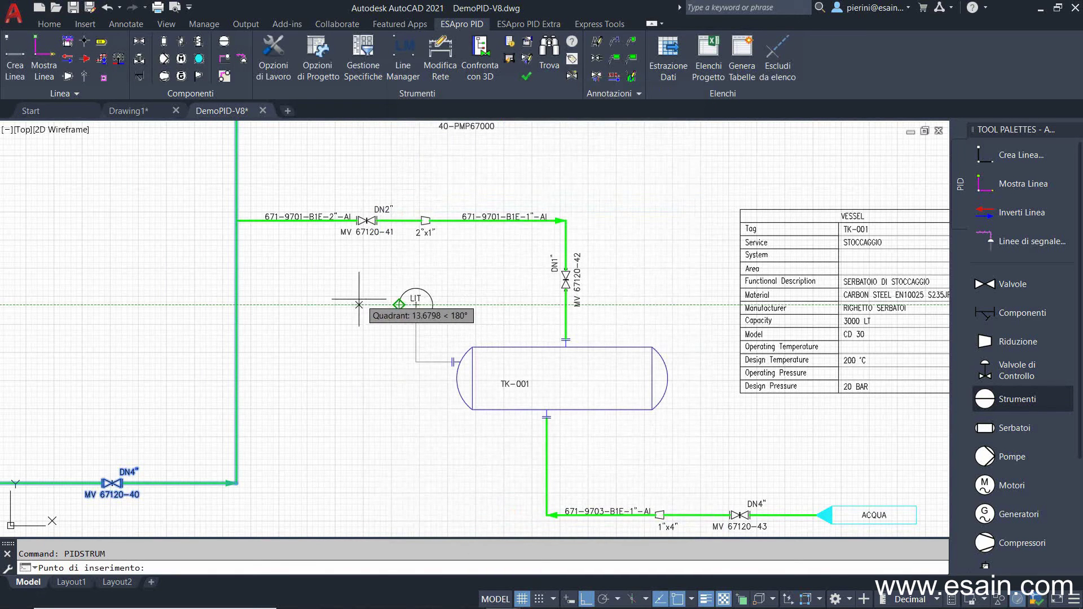
click(353, 305)
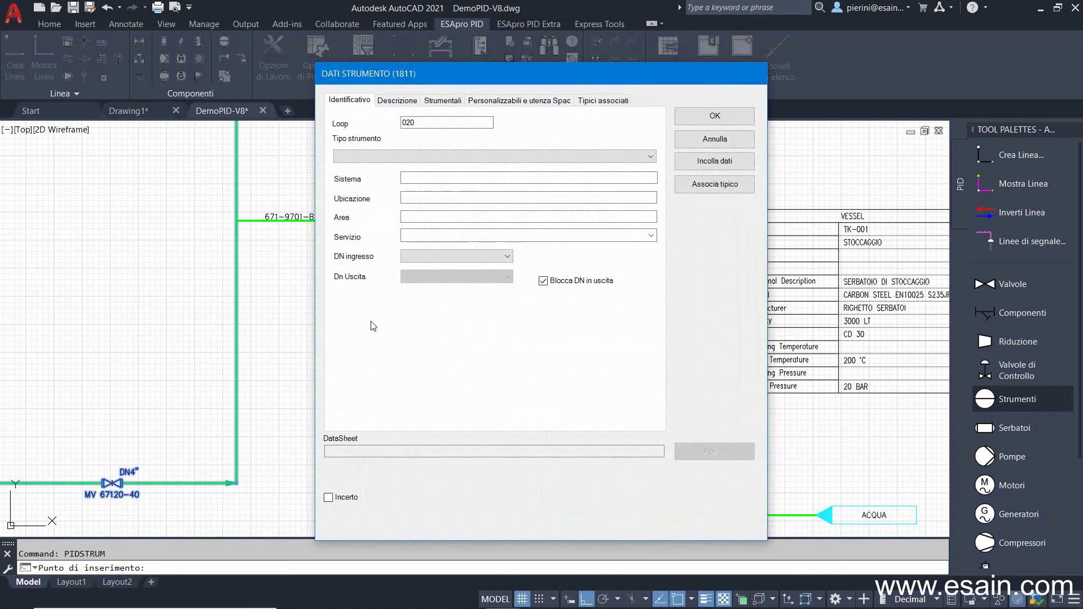
Make it level converter LY 020 with location TK-001
click(428, 156)
drag(649, 188, 653, 276)
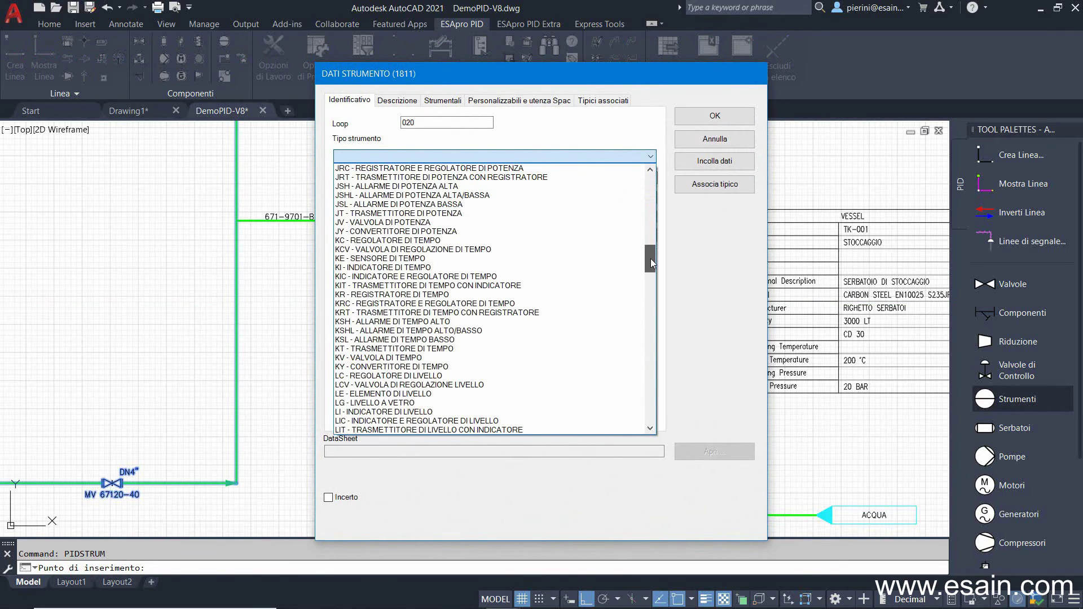
click(398, 384)
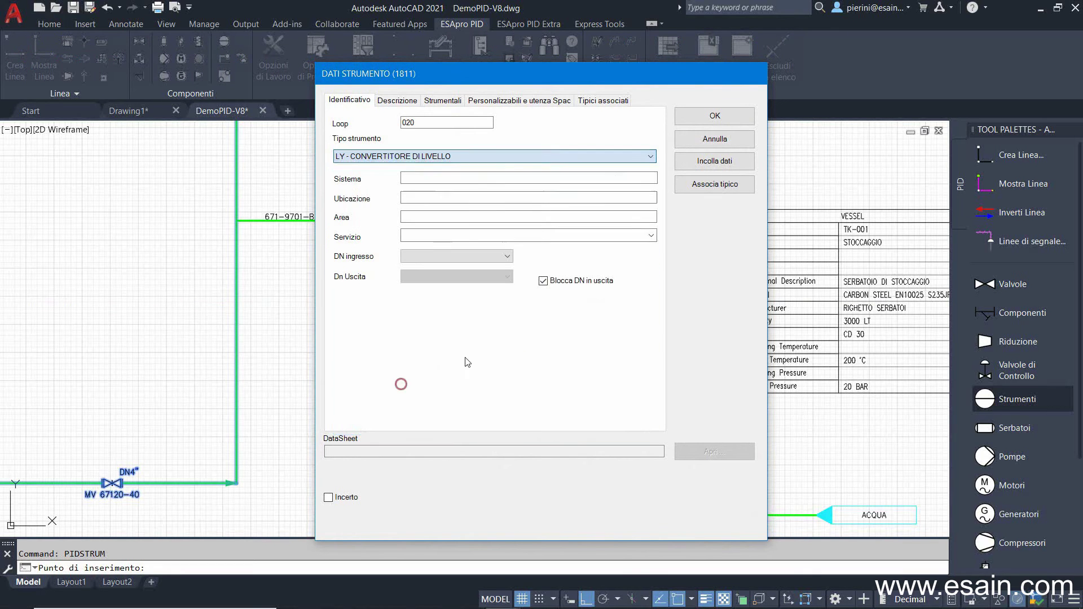
click(406, 197)
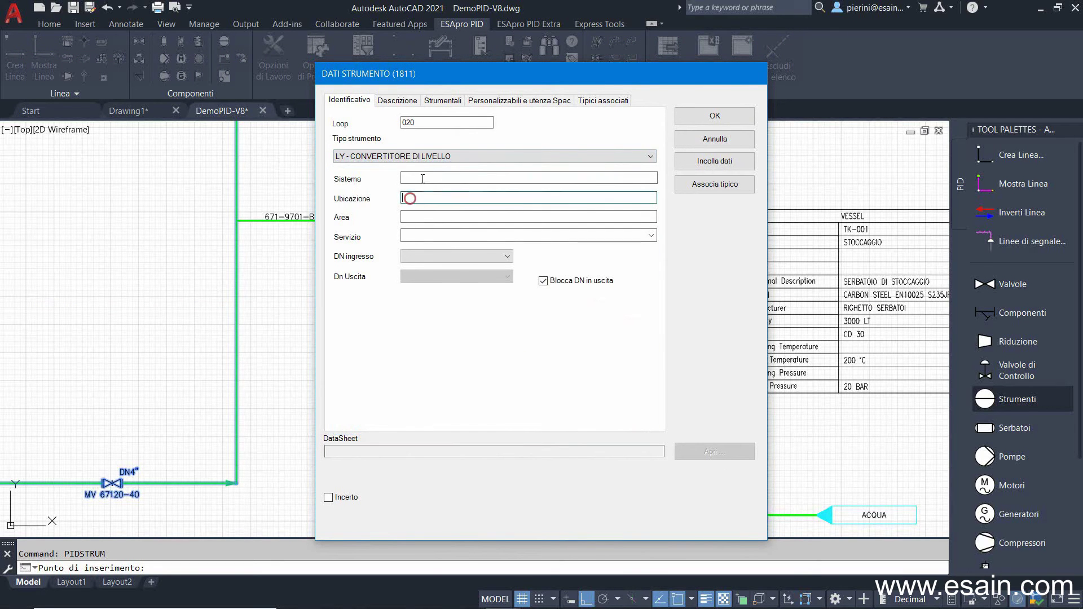
drag(460, 75, 696, 100)
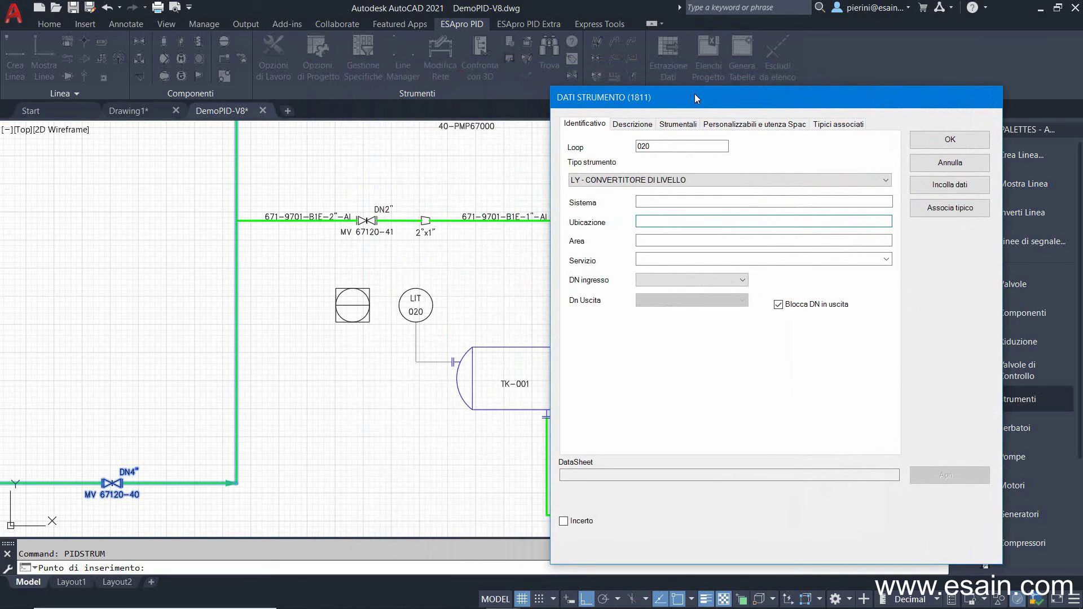
text(TK-001)
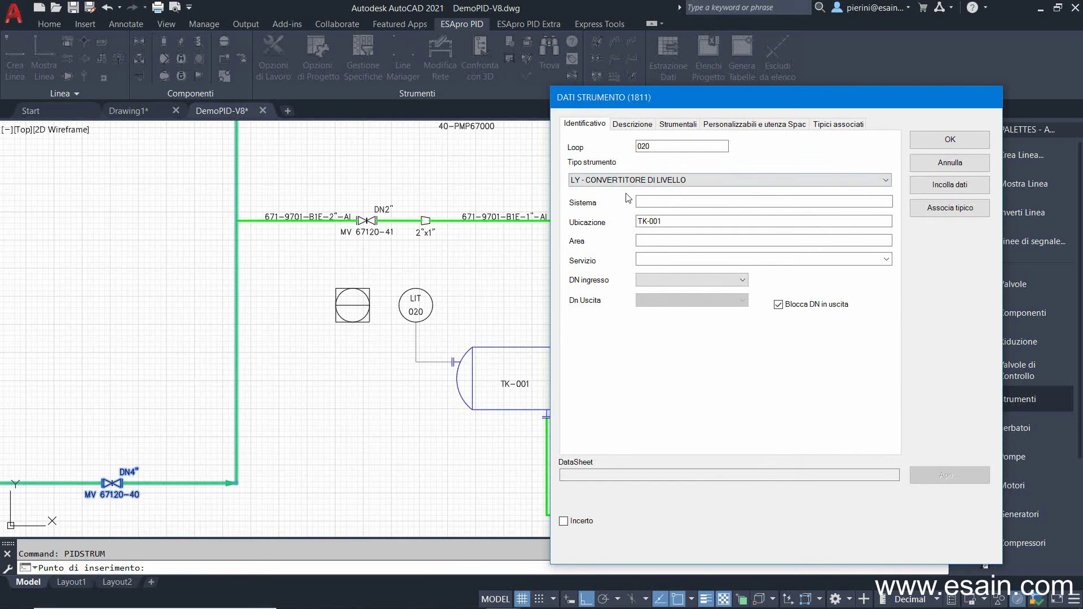
click(921, 145)
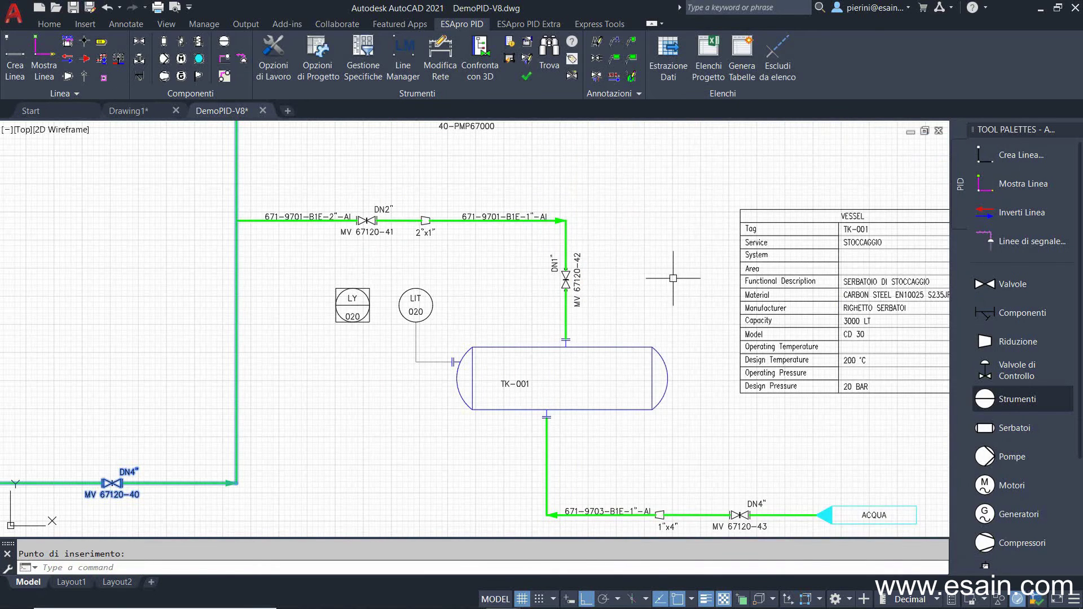
Draw a dashed electric signal line from LY 020 to LIT 020
click(1024, 241)
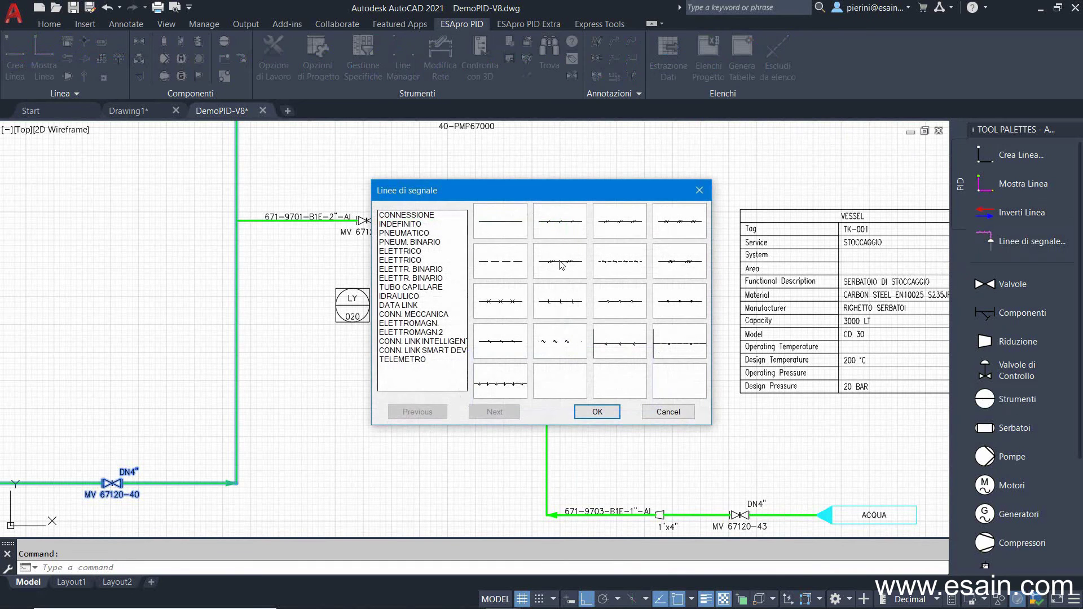
click(511, 264)
click(597, 412)
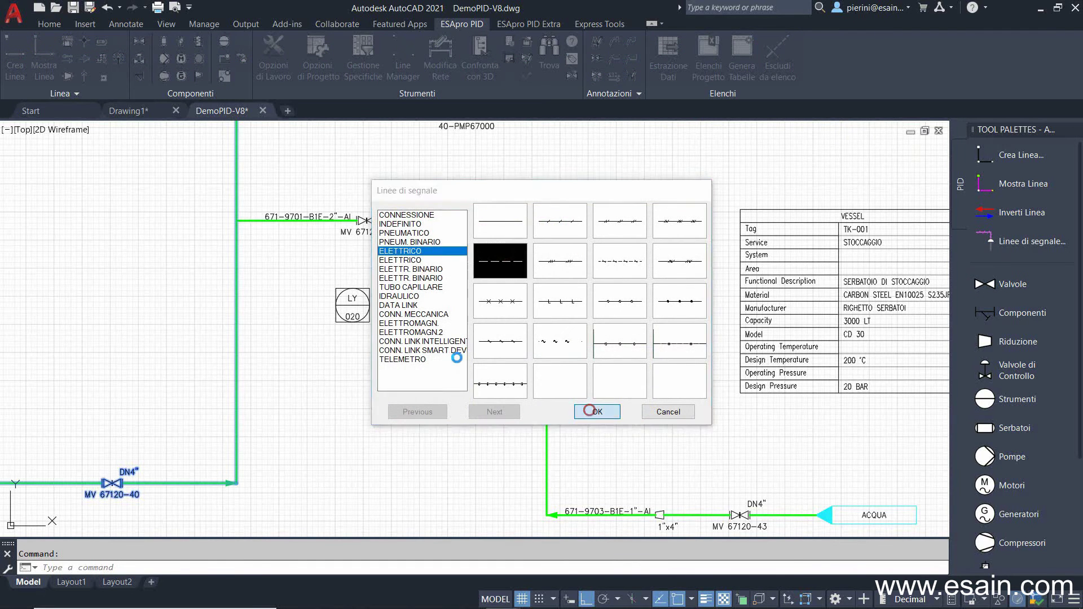
click(370, 304)
middle_drag(393, 295, 347, 166)
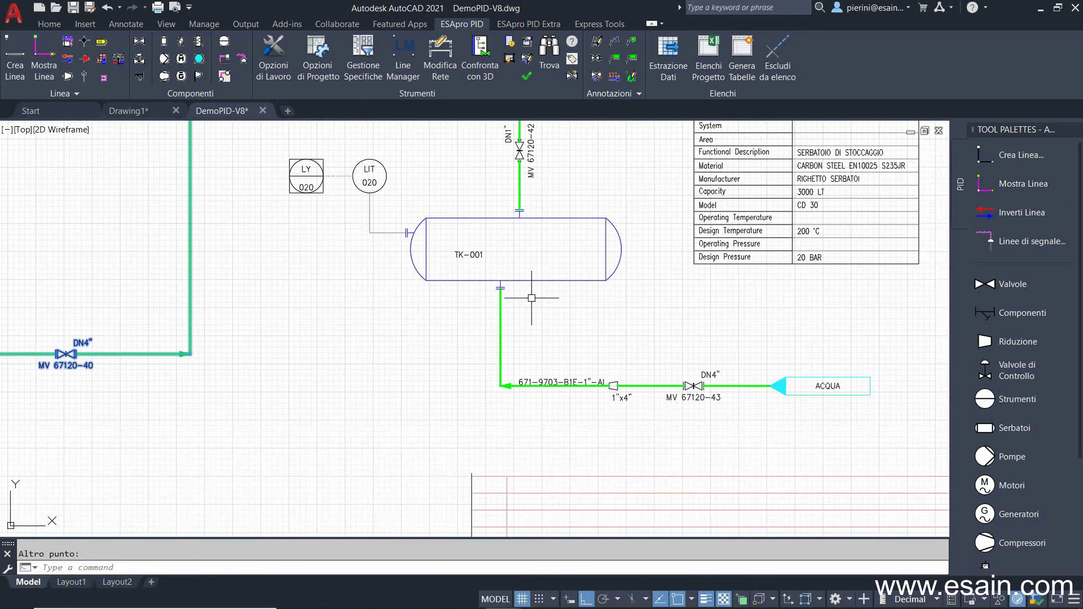
Place a style 01 control valve with spring-opposed diaphragm actuator on the tank outlet line
click(1015, 370)
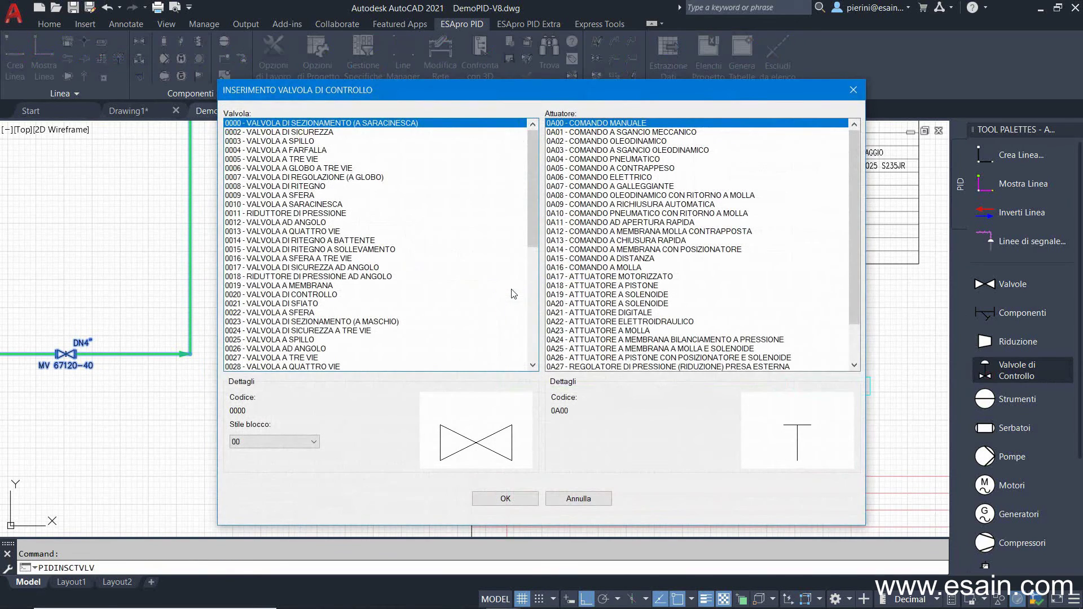
click(589, 231)
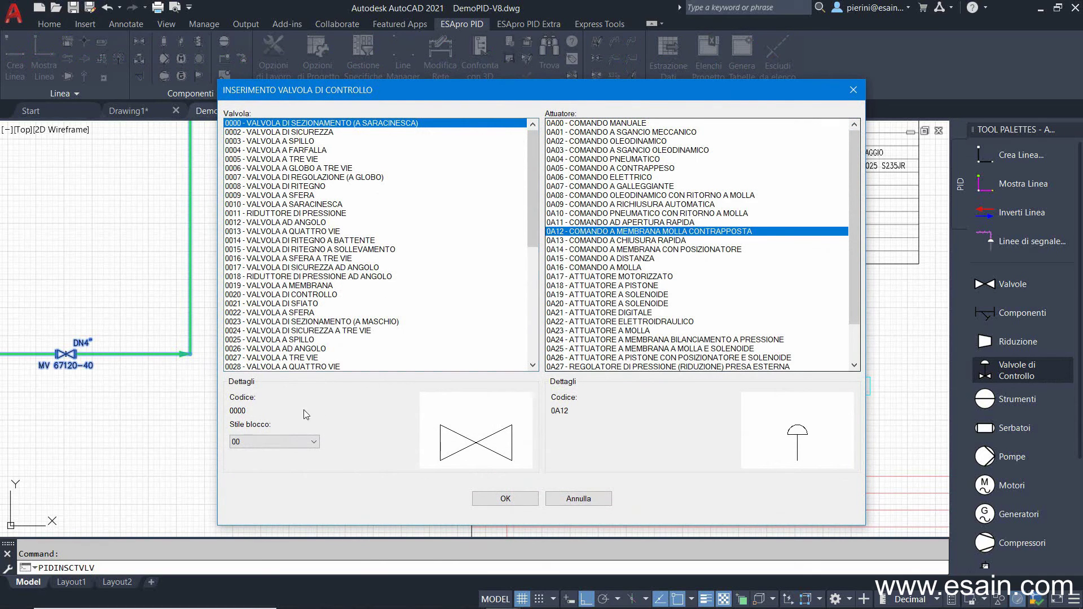
click(273, 443)
click(258, 463)
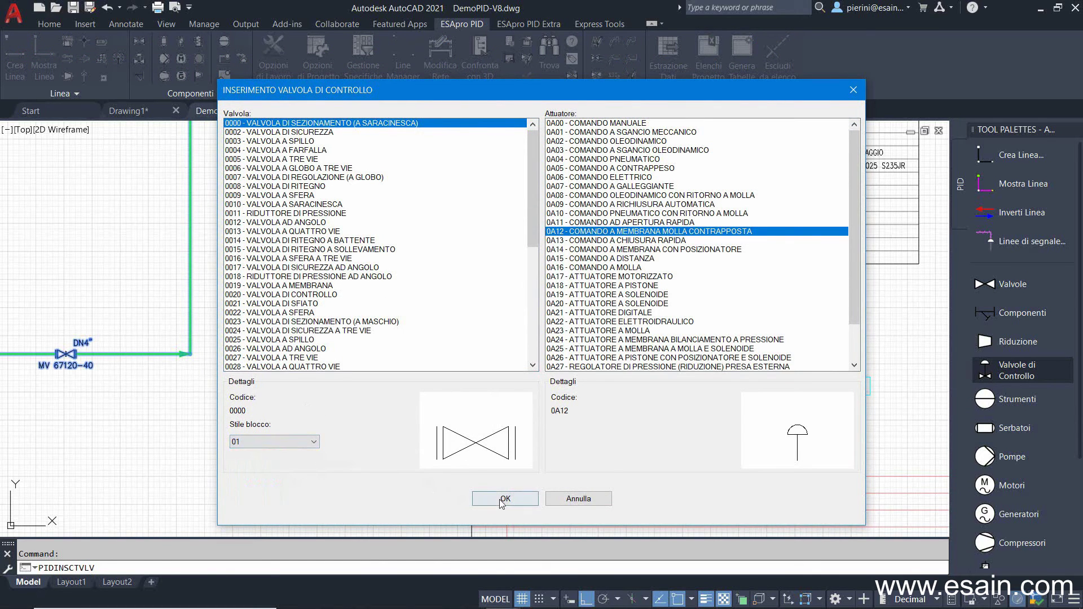
click(503, 499)
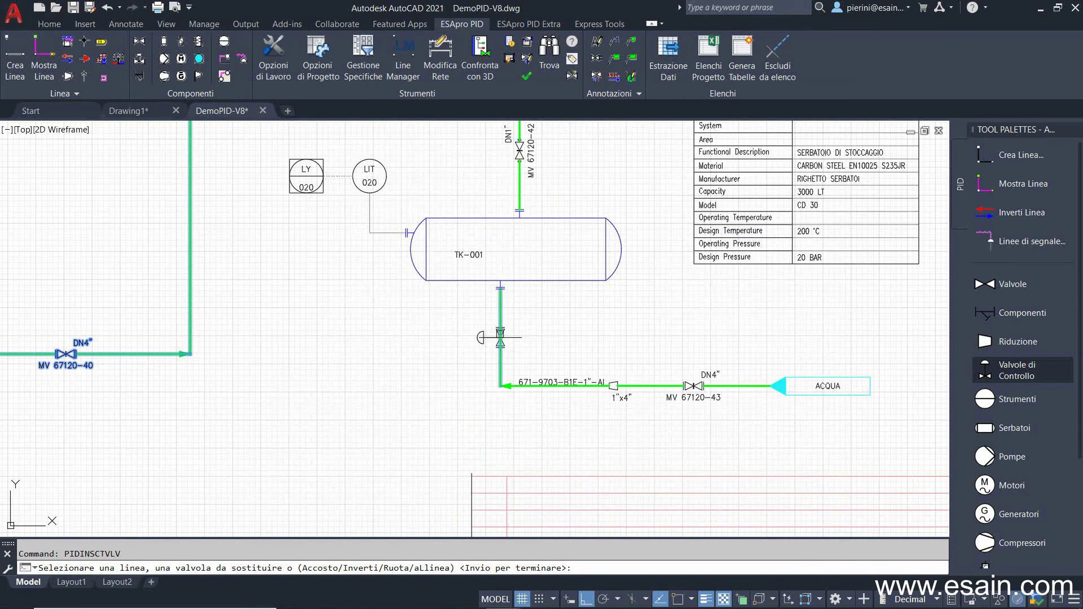
key(F8)
click(460, 388)
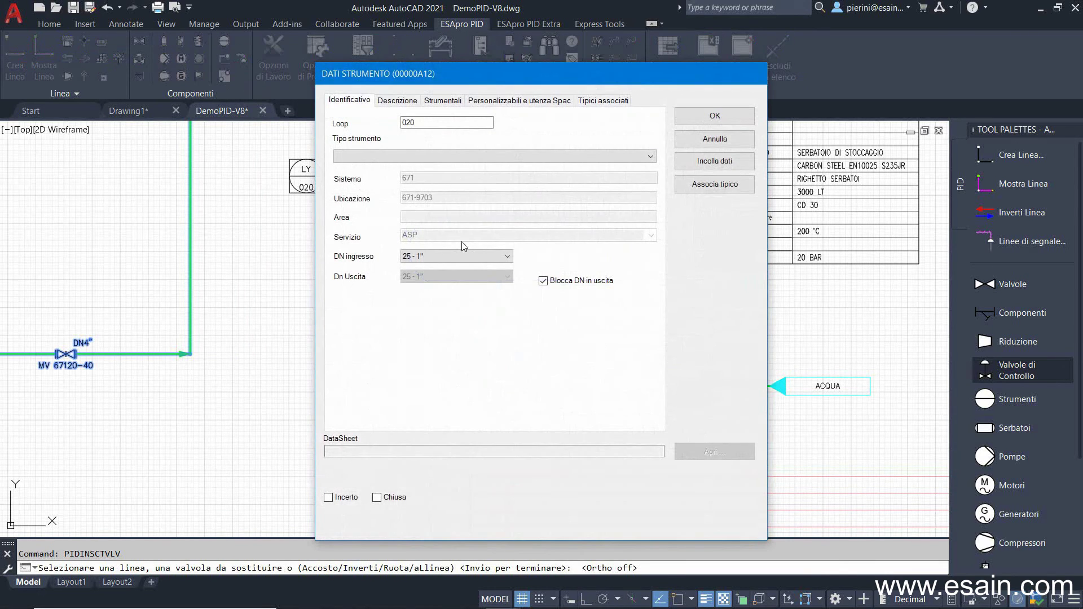
Set the valve type to LV and paste its description data from the instrument registry
click(432, 160)
drag(652, 184, 651, 266)
click(434, 386)
click(396, 100)
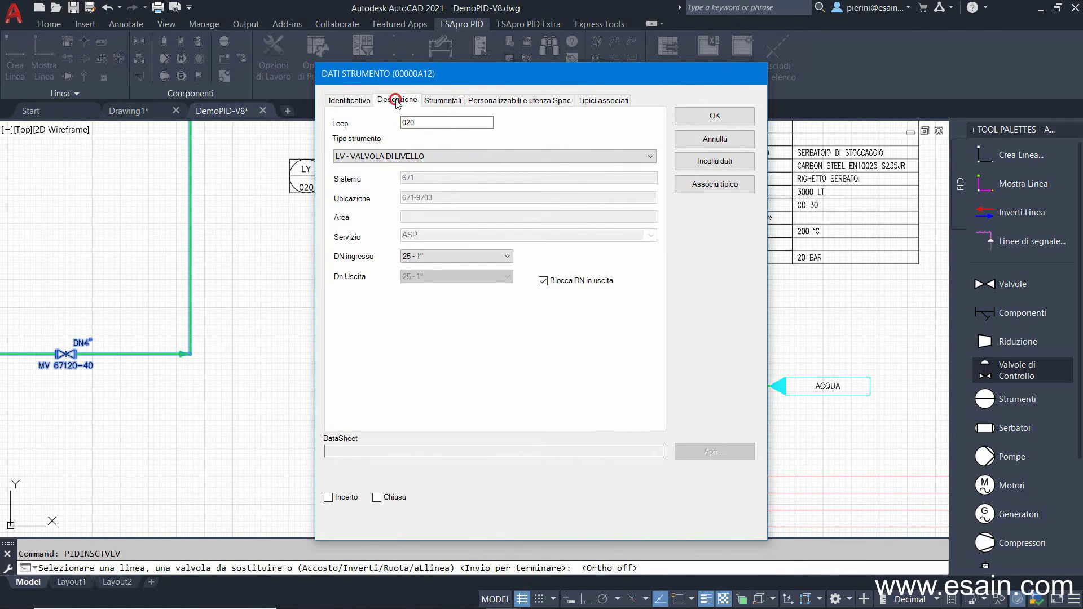
click(714, 161)
click(533, 511)
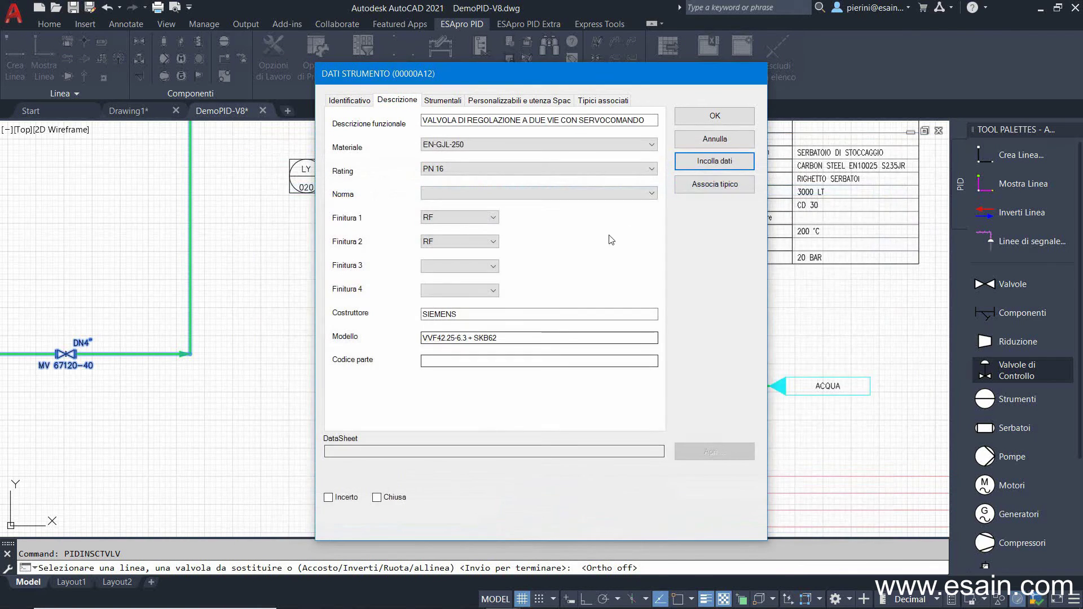
Review the FC fail mode and custom fields, then confirm the LV 020 data
click(451, 100)
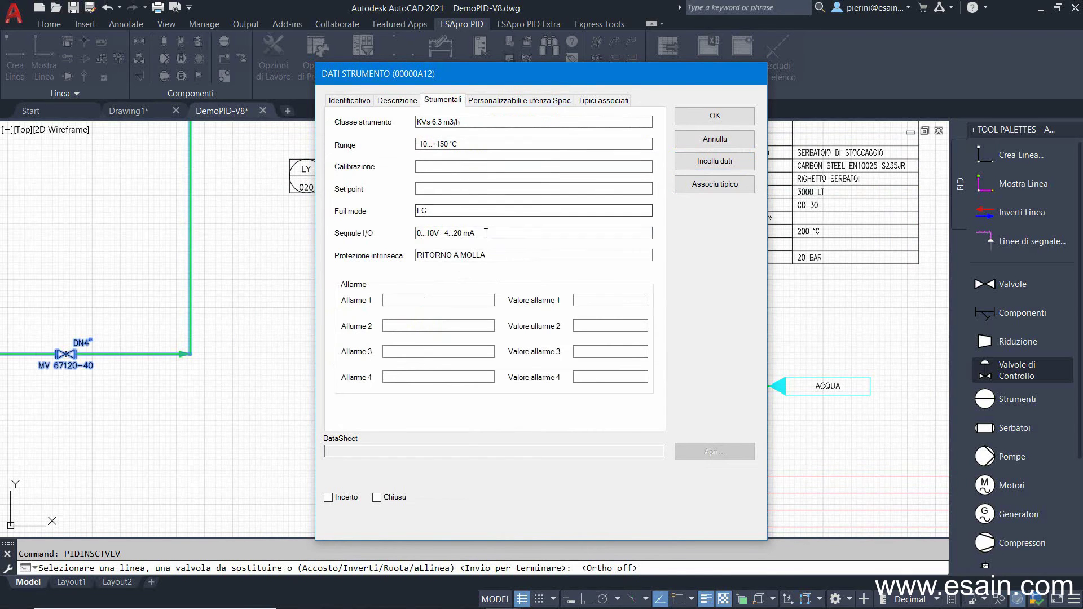
click(430, 212)
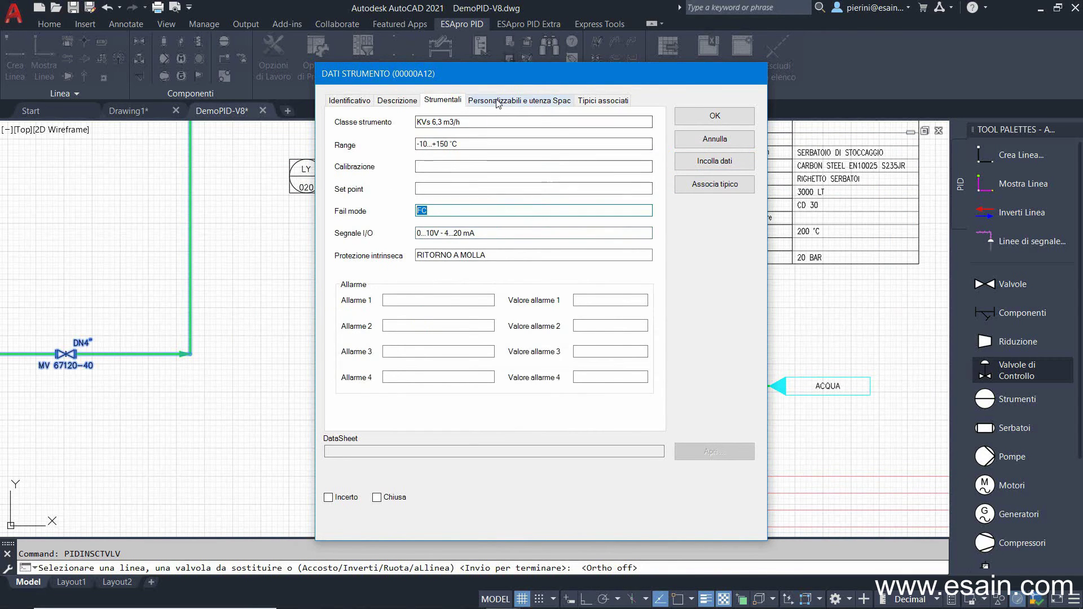
click(498, 102)
mouse_move(644, 151)
mouse_down()
mouse_move(645, 253)
mouse_move(644, 151)
mouse_up()
click(435, 102)
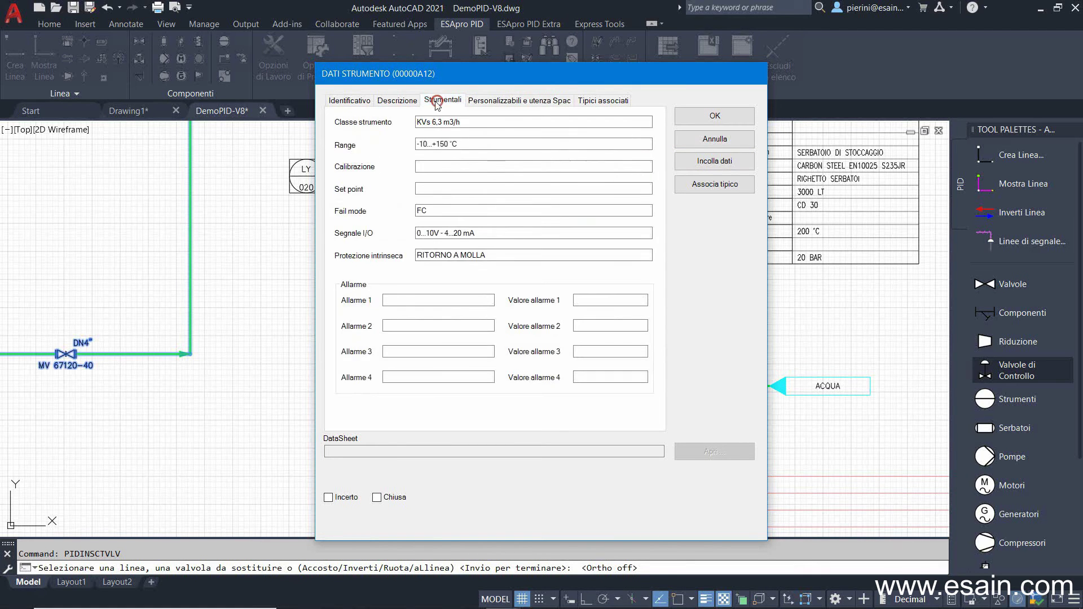
click(366, 101)
click(686, 115)
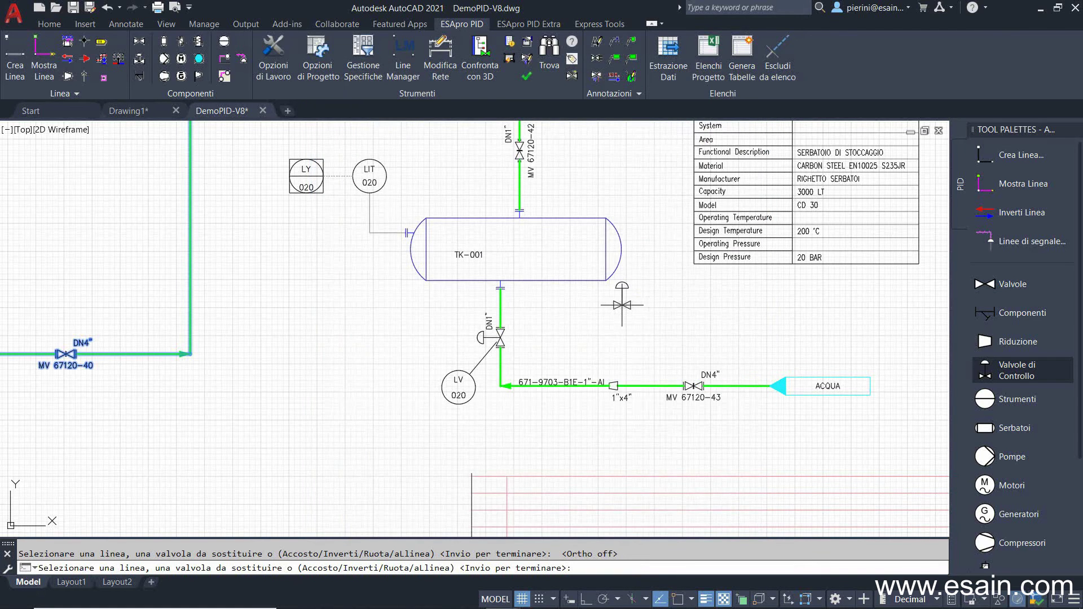
key(Escape)
Draw a pneumatic signal line from the LV 020 actuator, cornering below, up to LY 020
click(1016, 241)
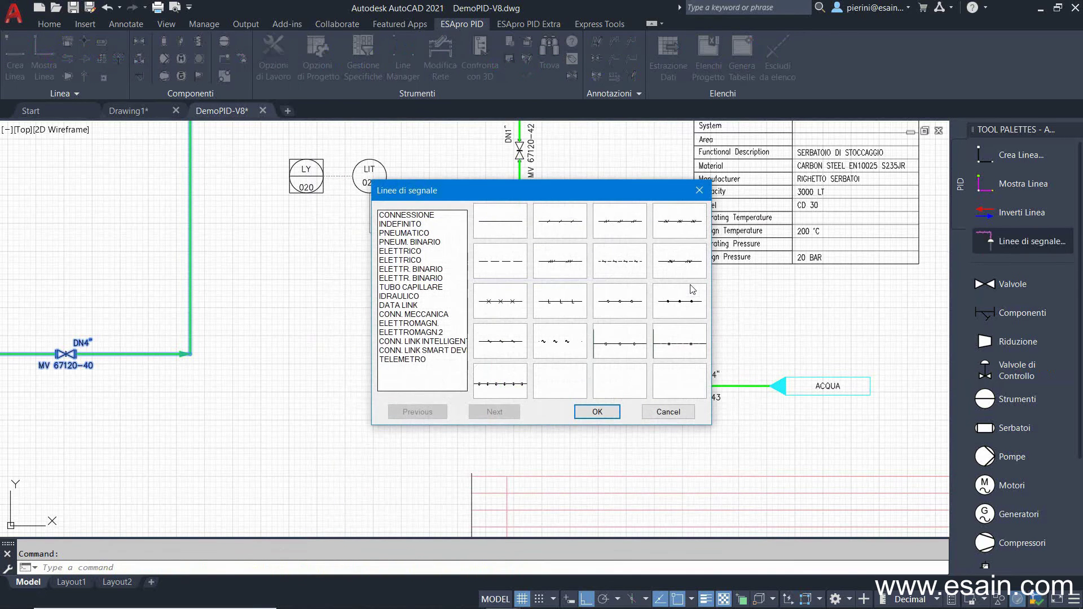
click(618, 226)
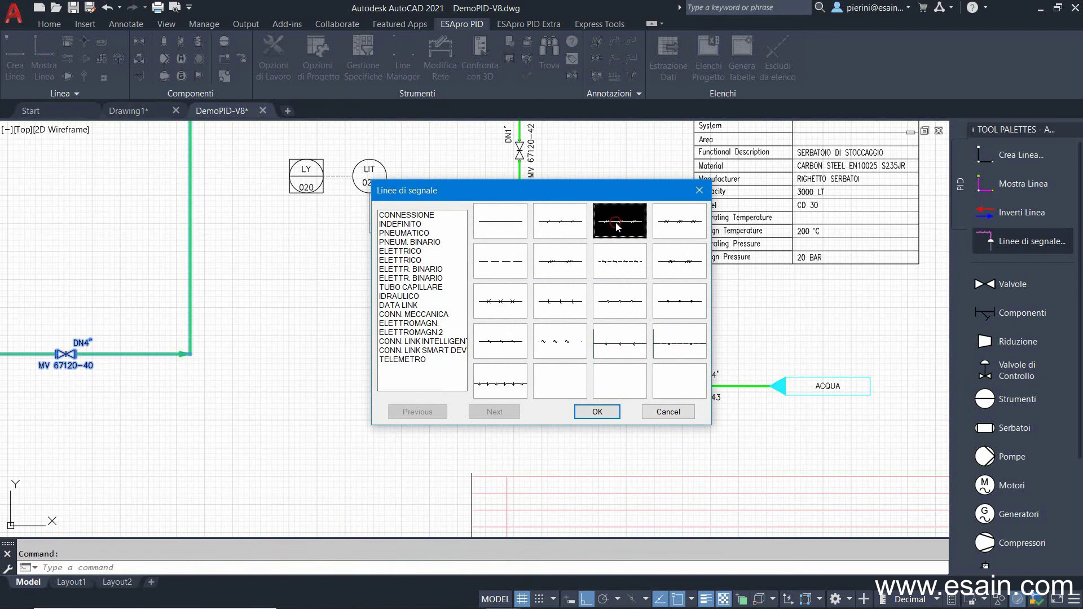
click(592, 410)
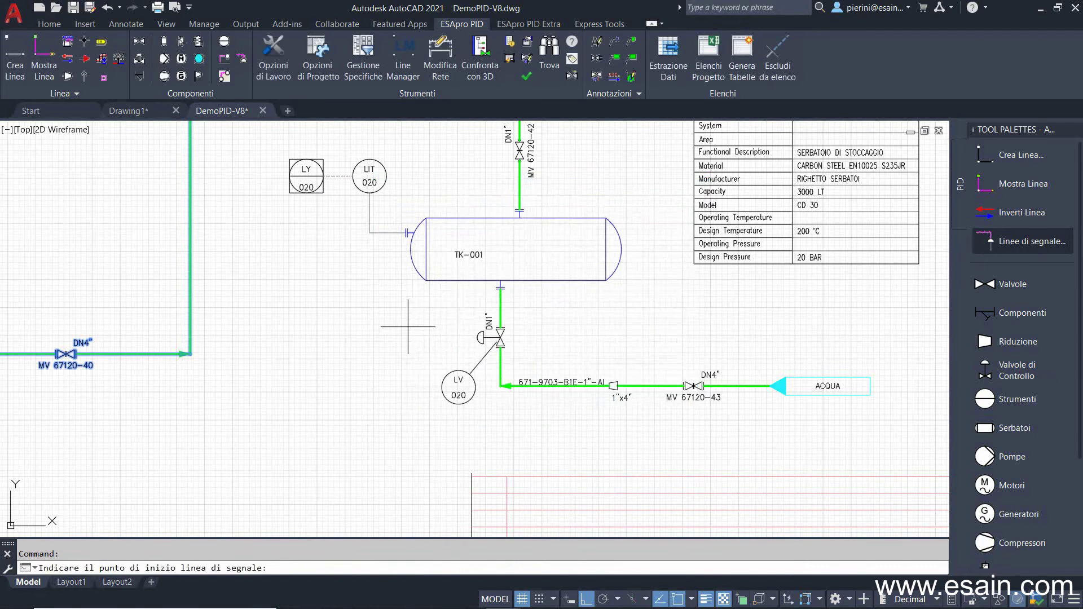
click(473, 337)
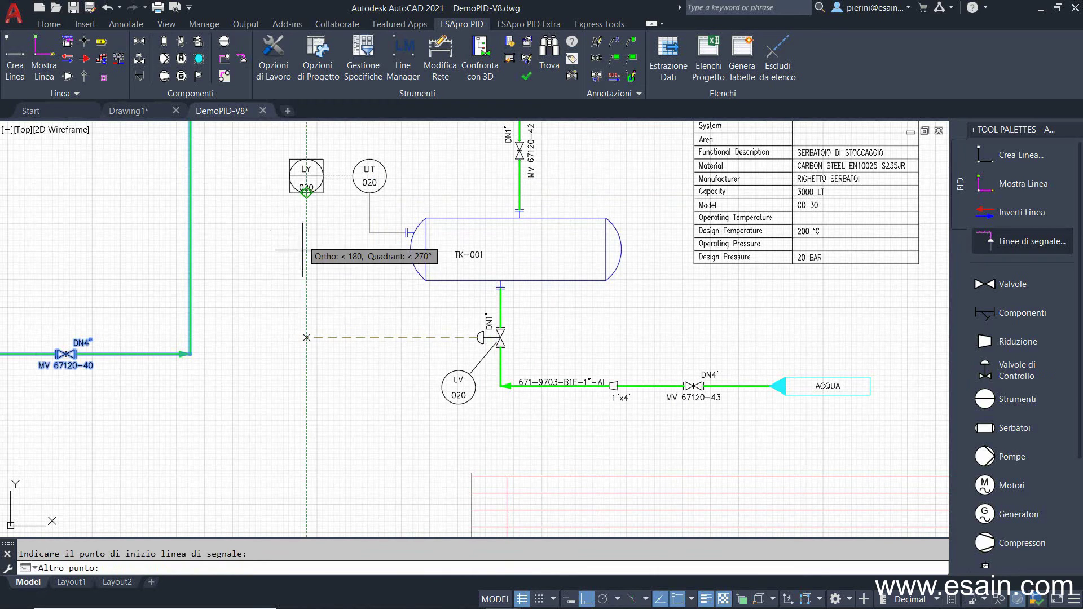
click(303, 265)
click(306, 194)
key(Return)
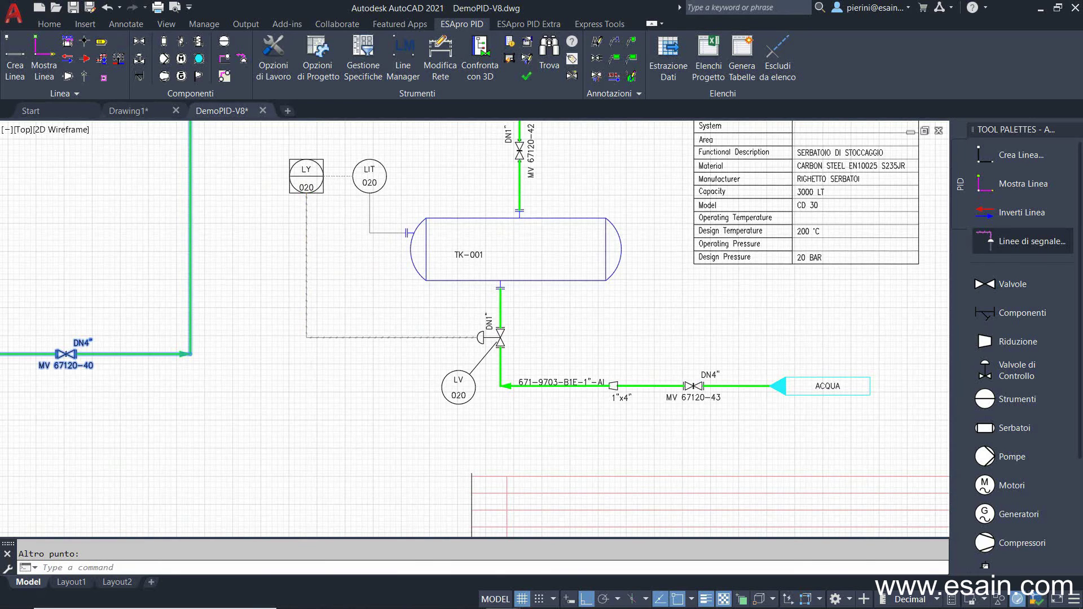
Zoom to the whole P&ID with Z, E and start extracting the line data
text(z)
key(Return)
text(e)
key(Return)
click(669, 54)
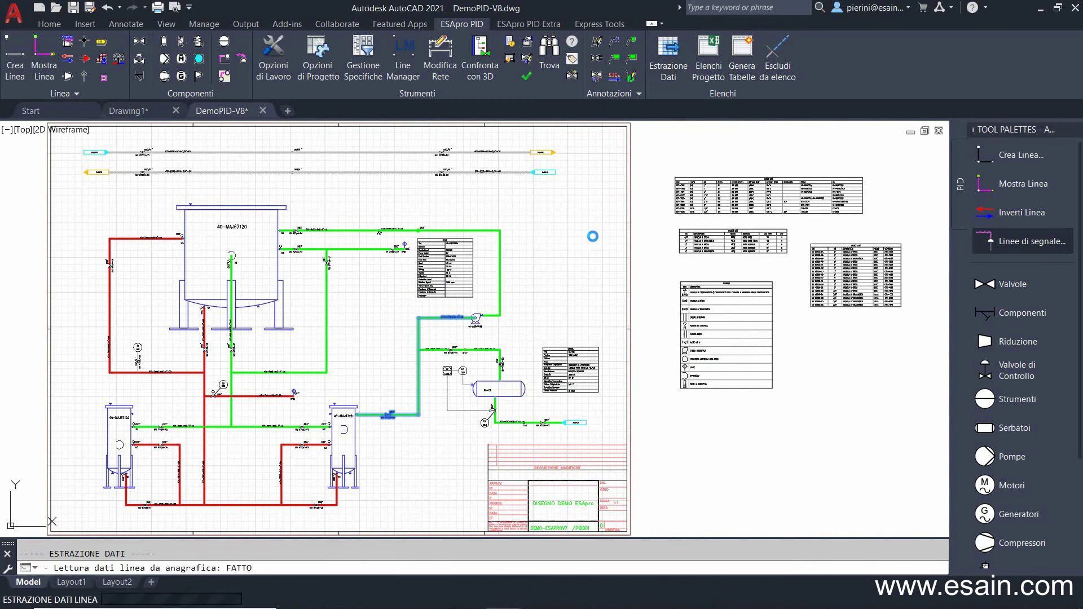
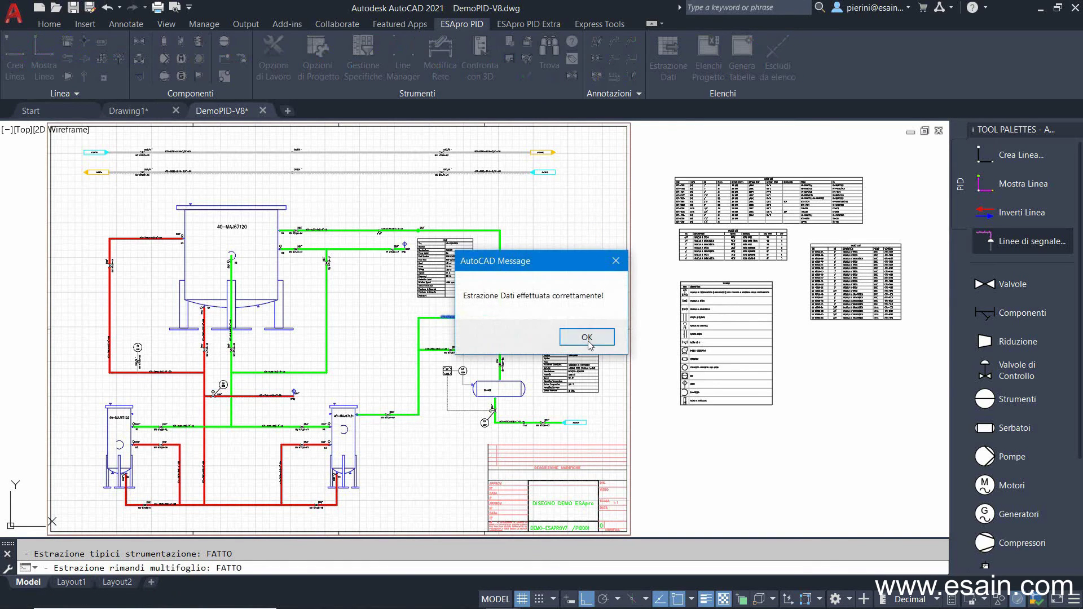
Generate an Excel list of PID001 revision 0 instruments and valves using the INSTRUMENTS & VALVES template
click(586, 338)
click(708, 56)
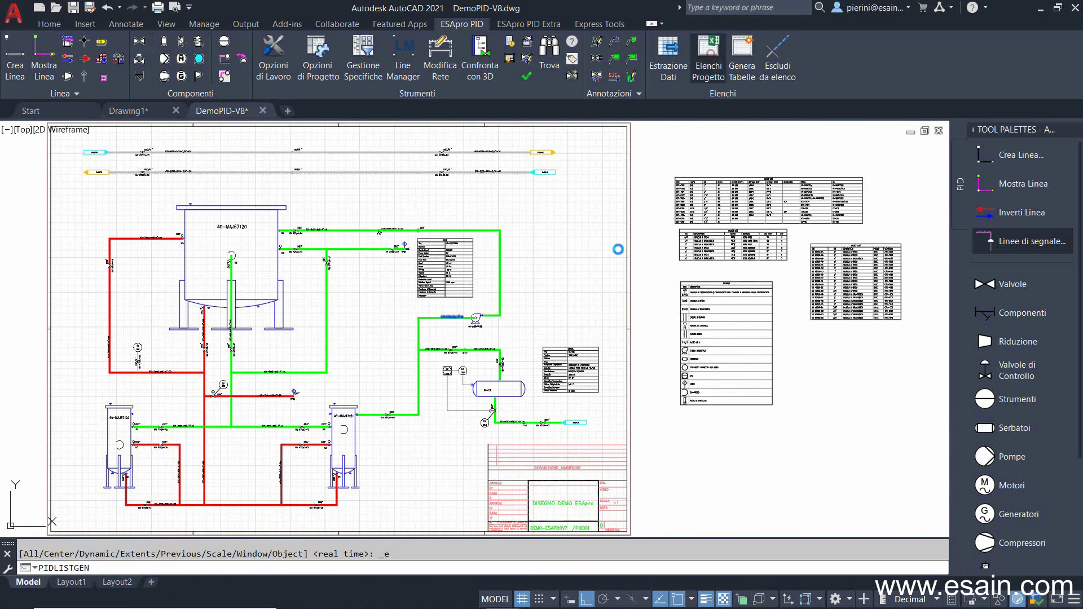
click(372, 203)
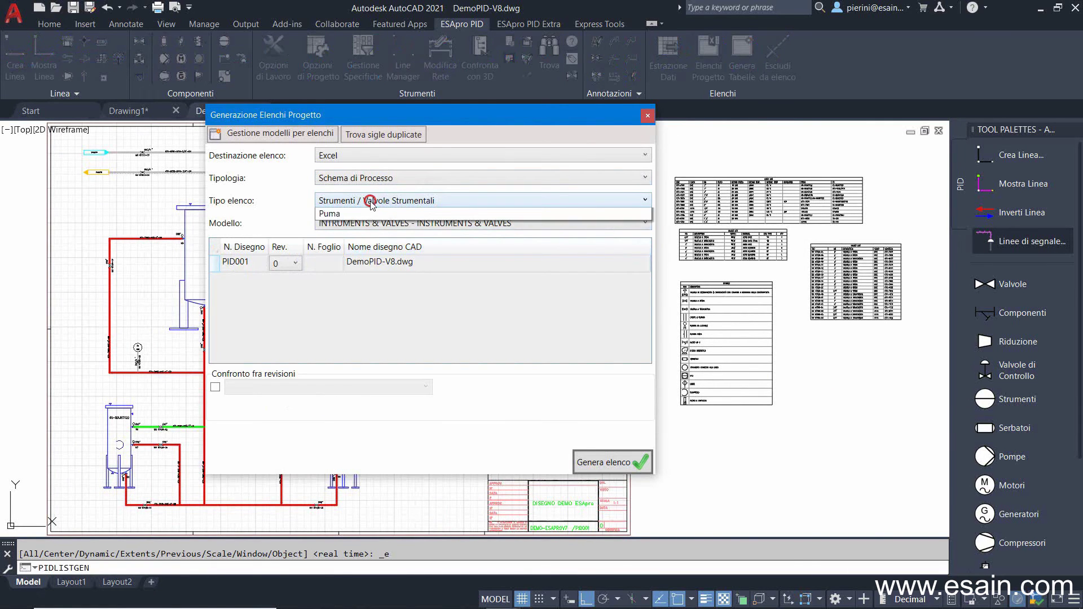
click(370, 224)
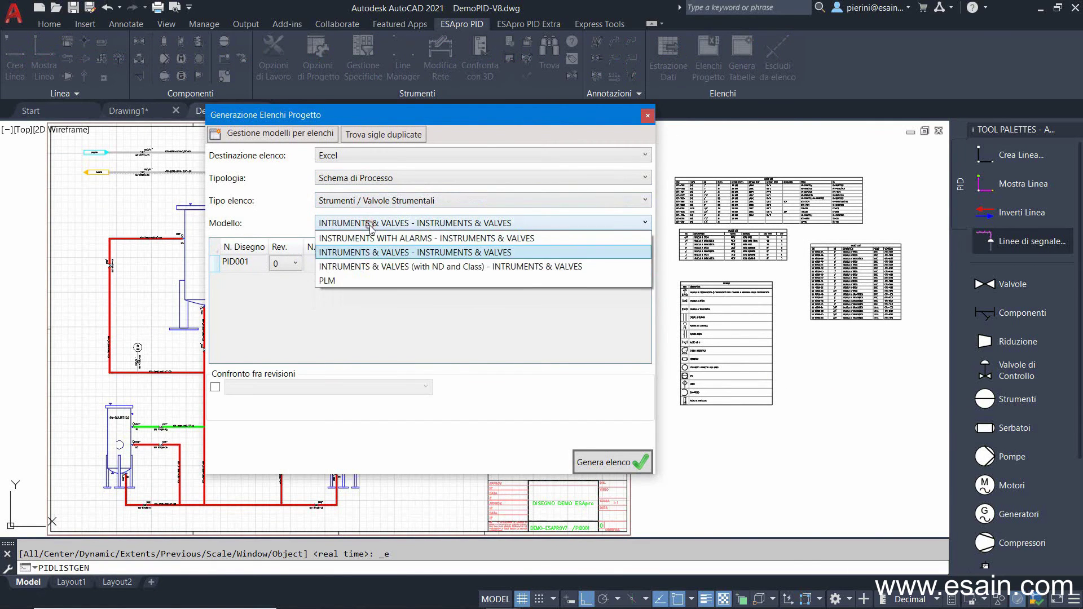
click(374, 254)
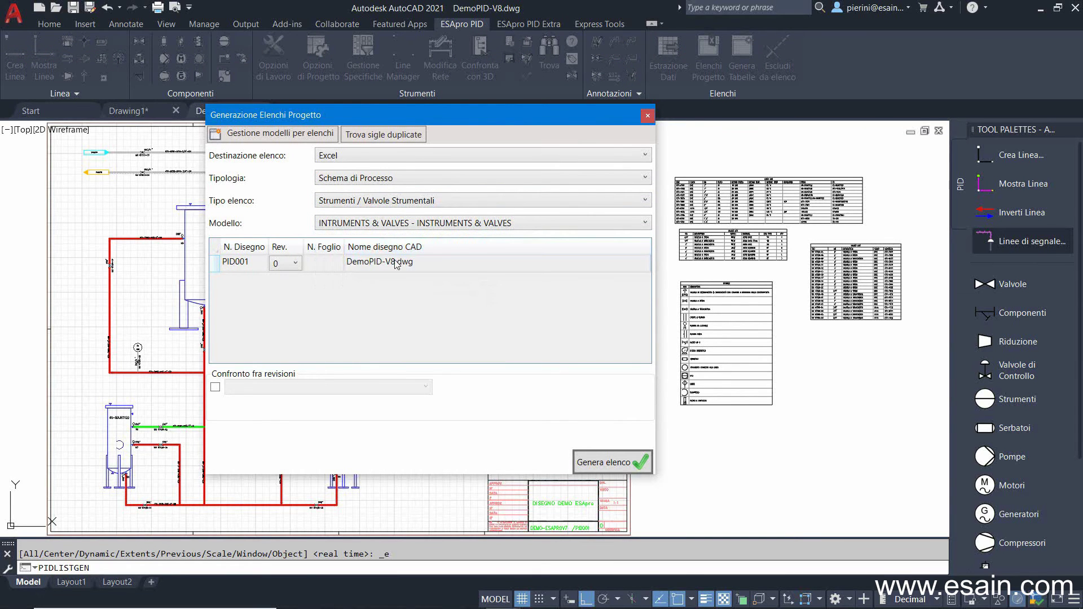
click(390, 265)
click(294, 262)
click(217, 389)
click(624, 466)
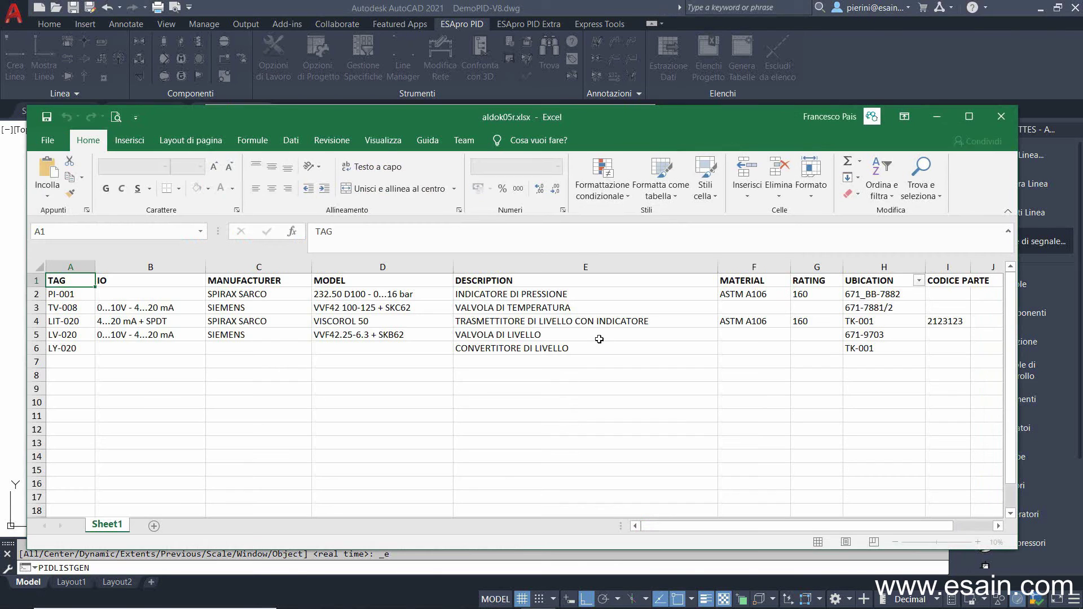
Review the generated instrument rows in aldok05r.xlsx and close Excel
click(138, 335)
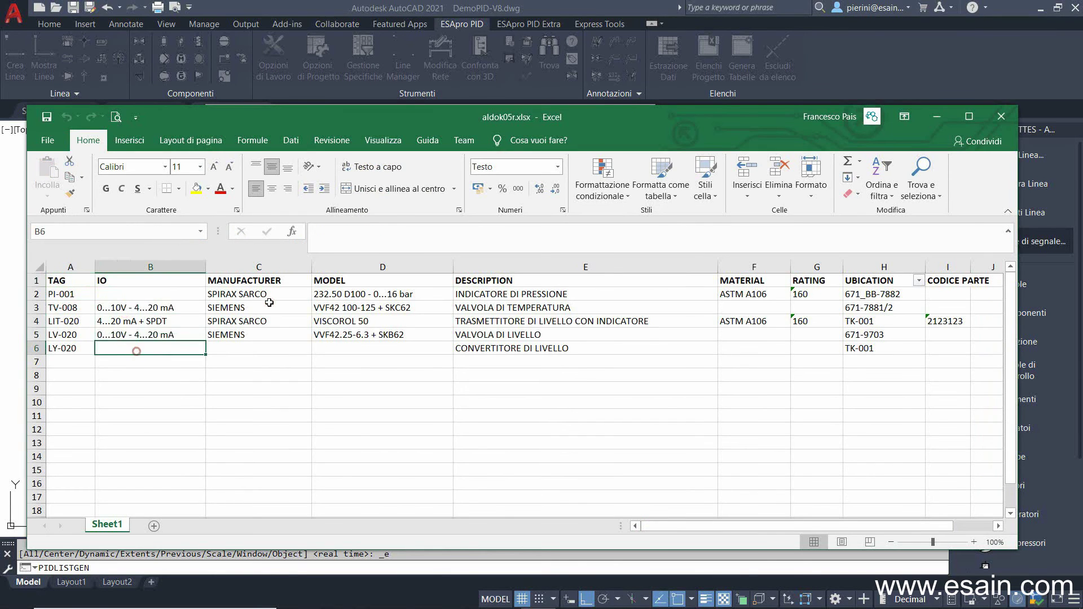
click(260, 335)
click(375, 334)
click(1001, 116)
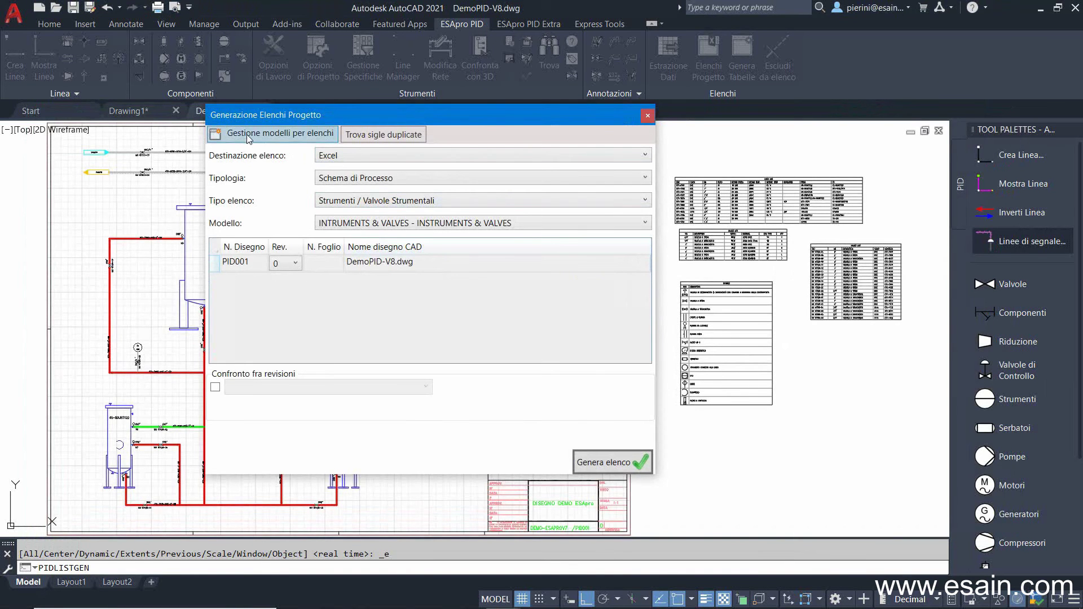
click(247, 137)
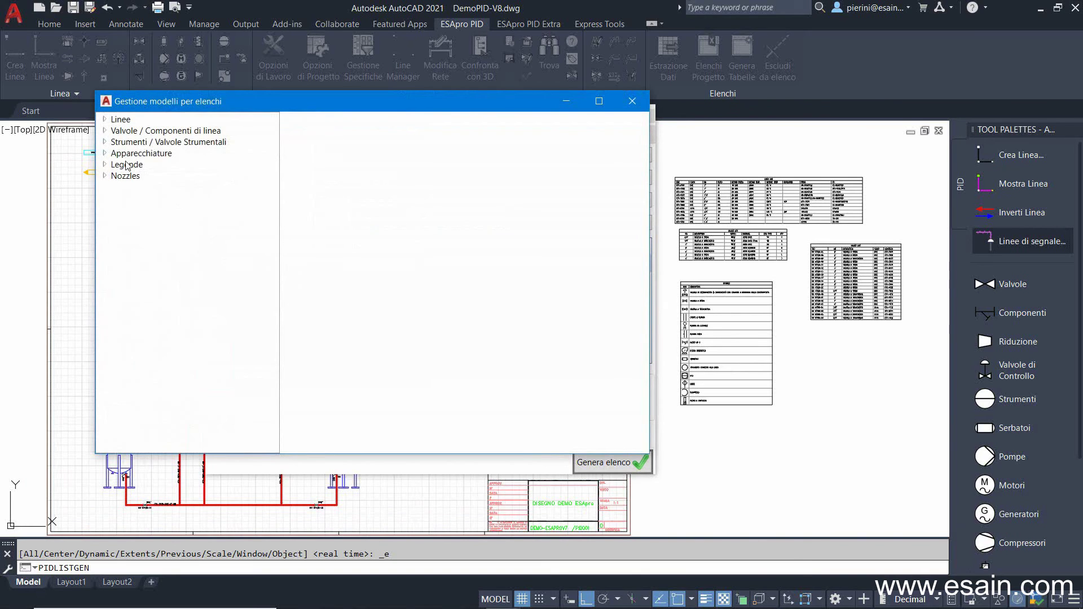
click(128, 142)
click(105, 143)
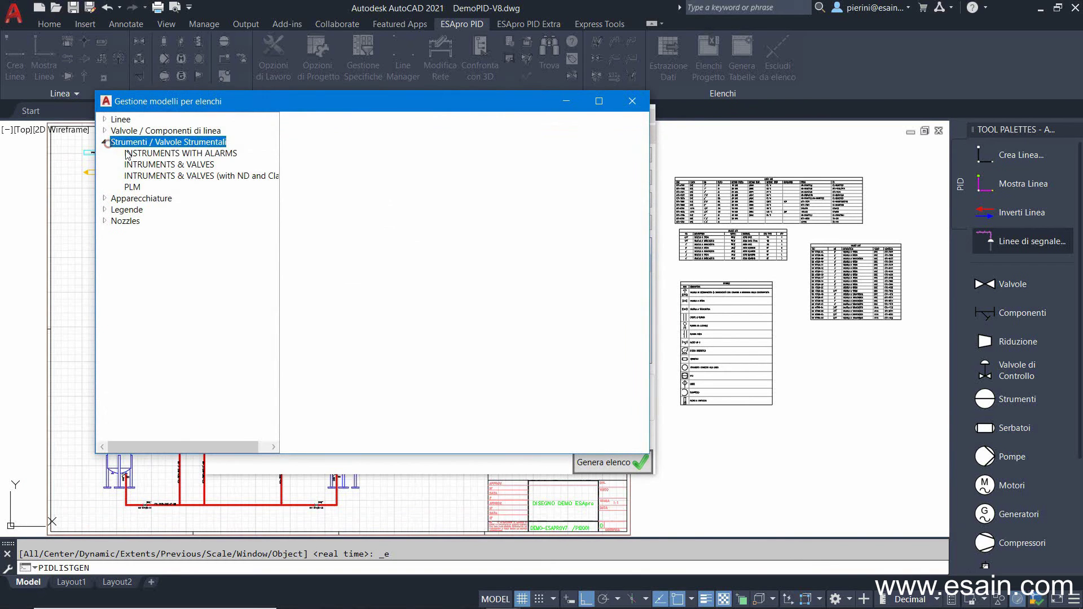
click(141, 165)
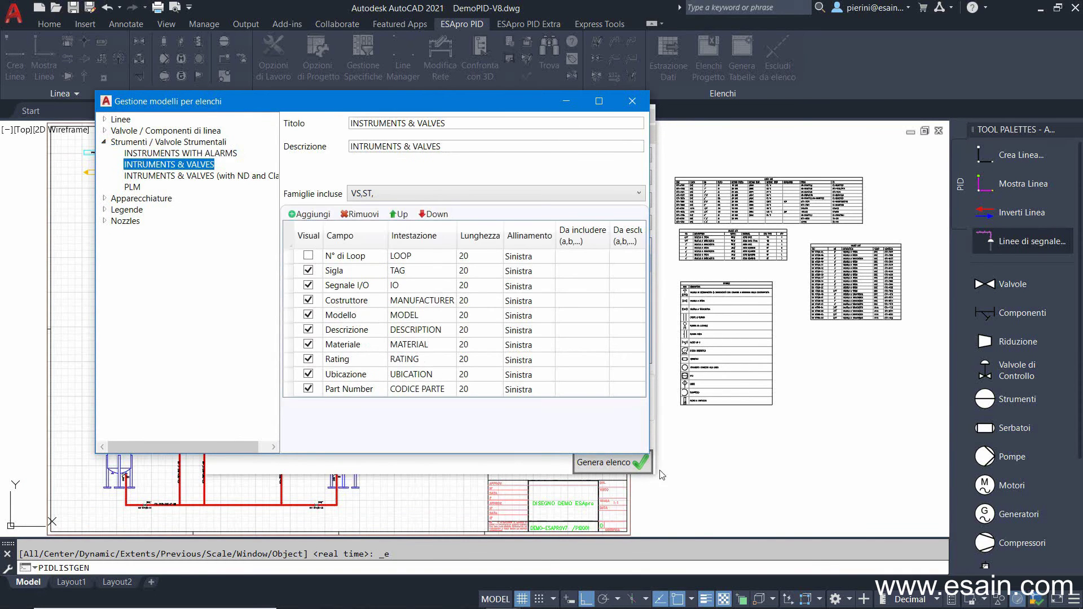
drag(644, 452, 772, 545)
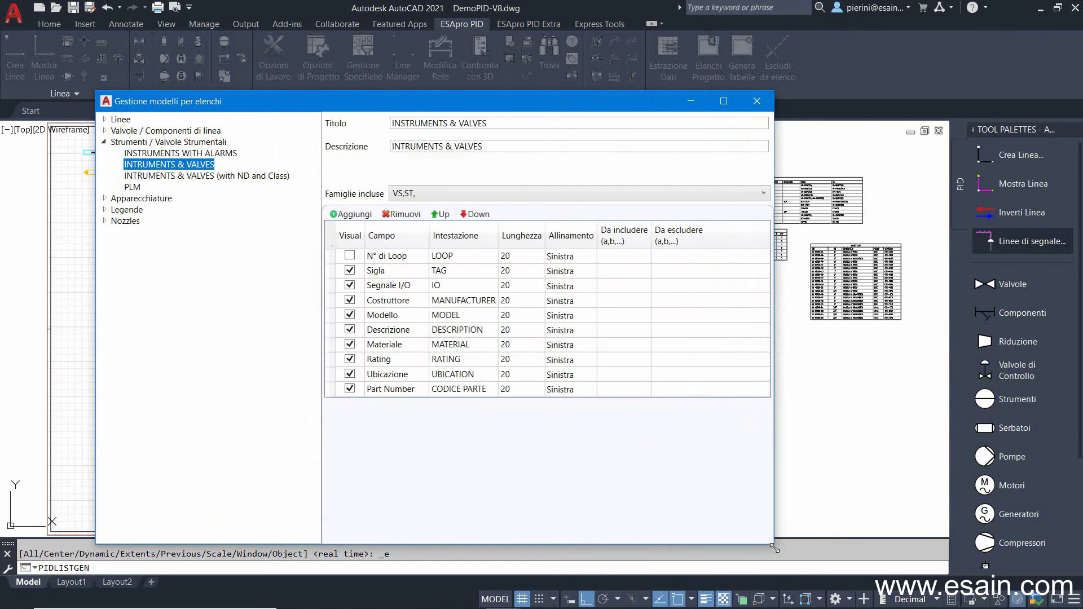
click(160, 177)
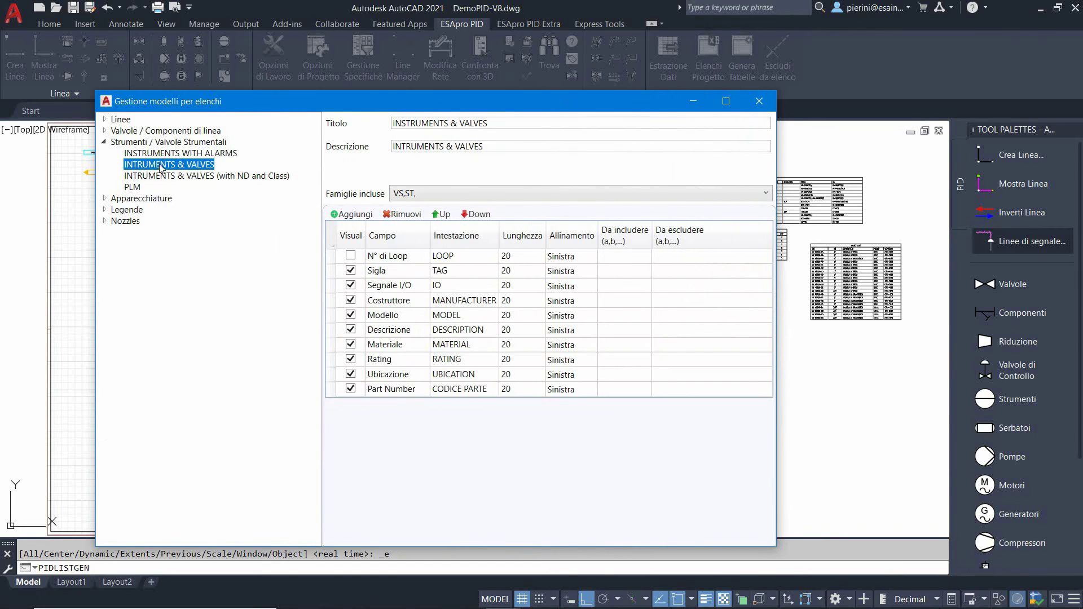
drag(497, 235, 517, 235)
click(533, 271)
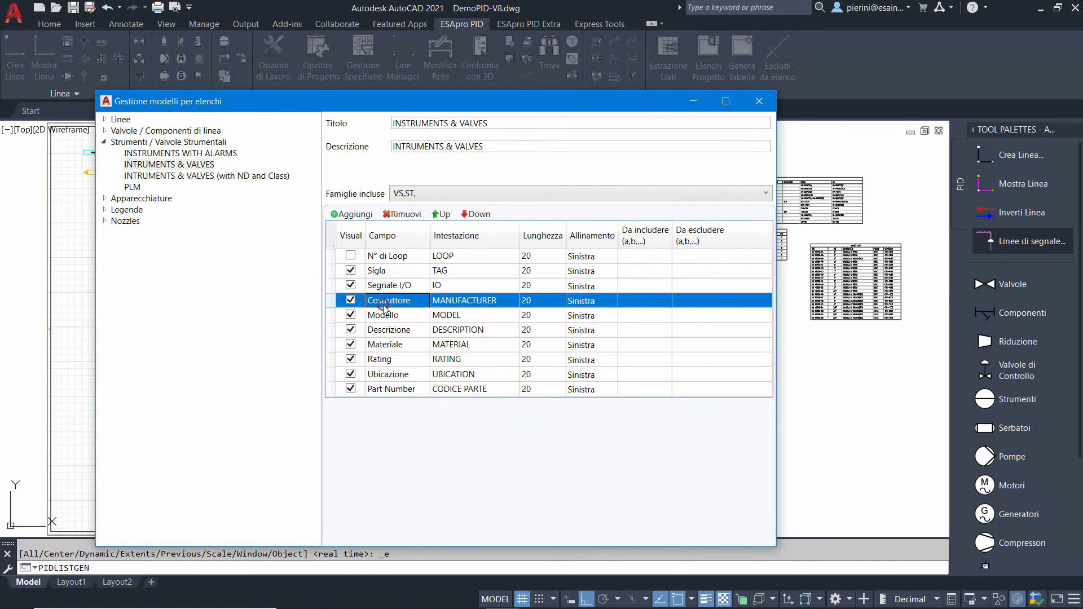
click(457, 328)
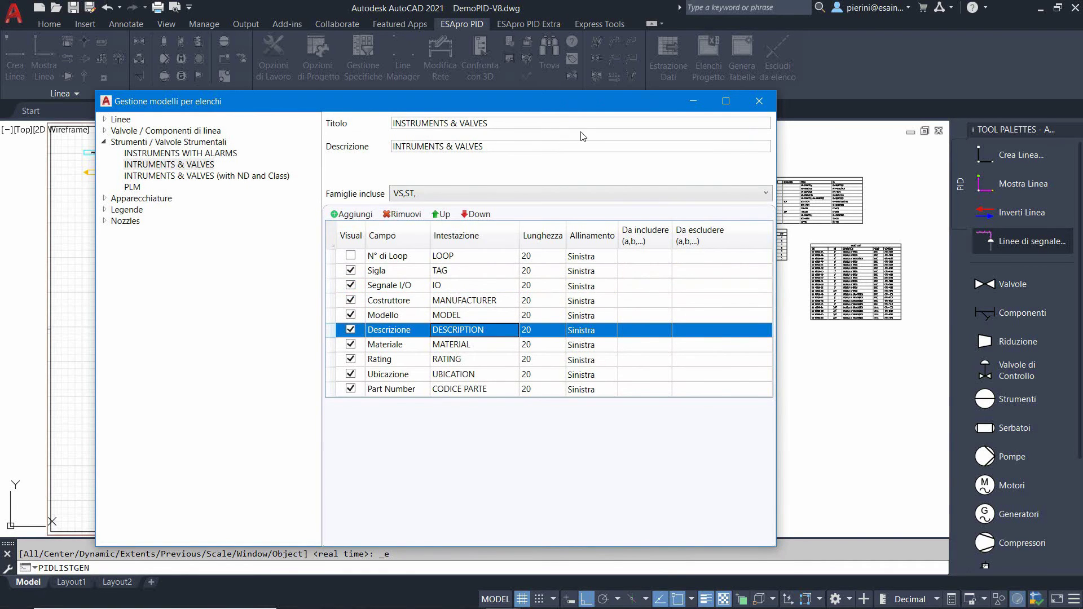
click(759, 101)
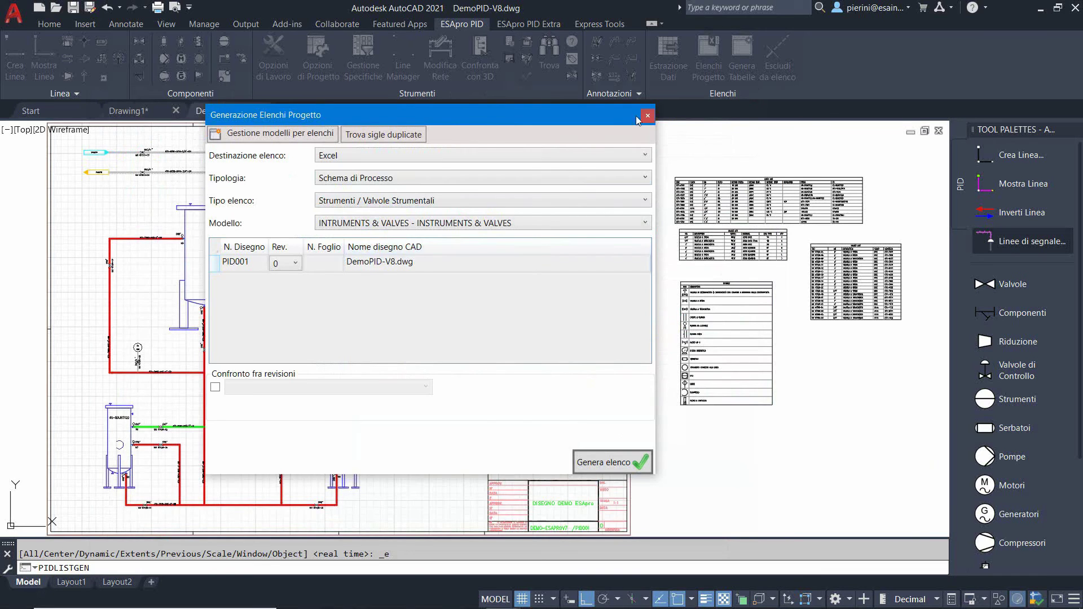
Close the Generazione Elenchi Progetto dialog
click(647, 115)
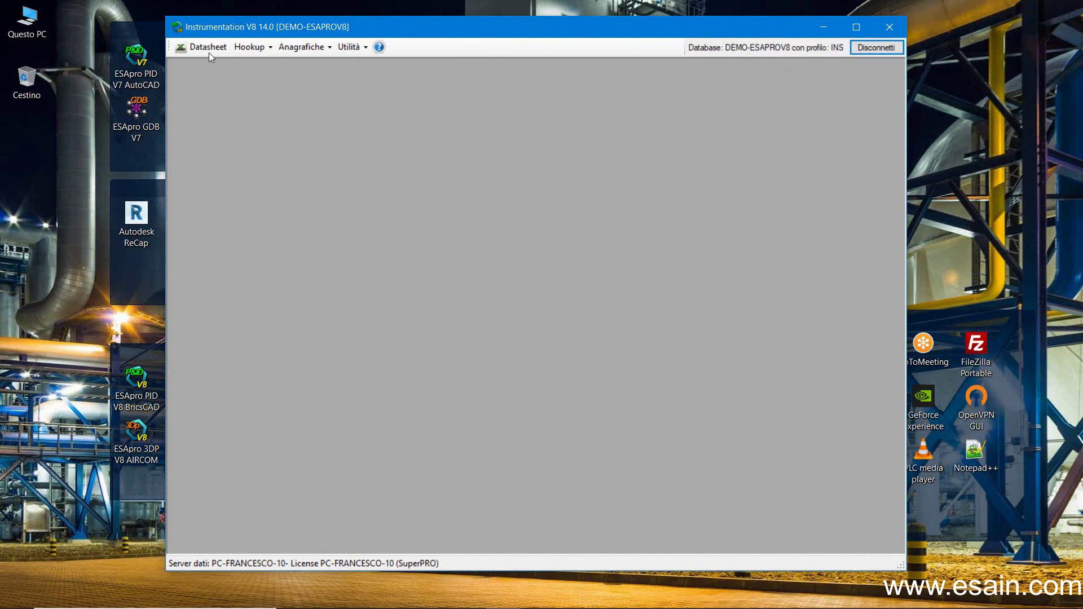
In Gestione DataSet, add pump 40-PMP67000 to the Default Pumps dataset under Pompe/eiettori
click(207, 48)
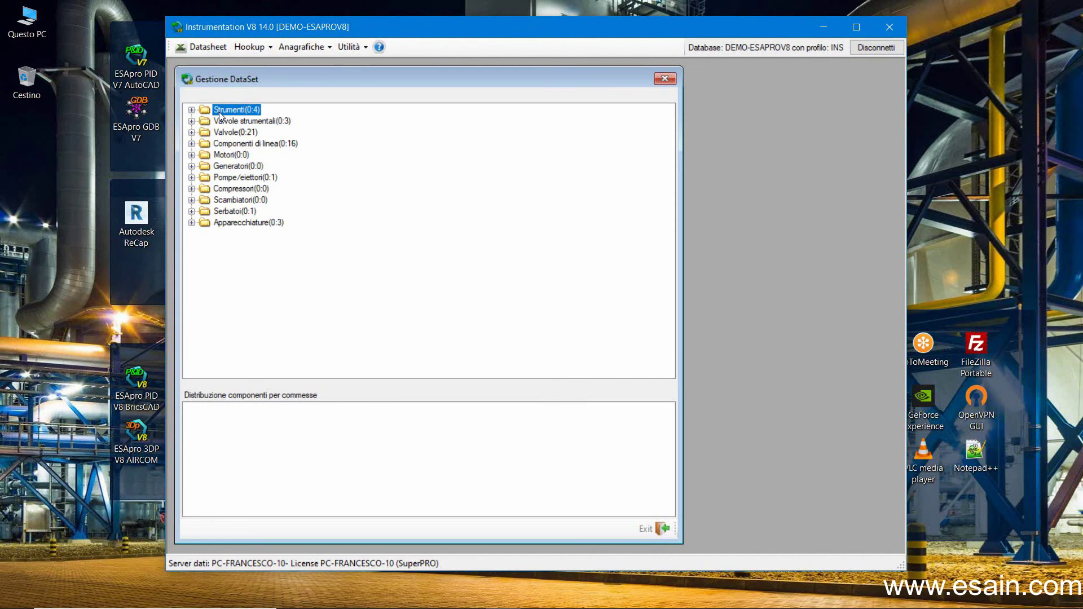
click(192, 110)
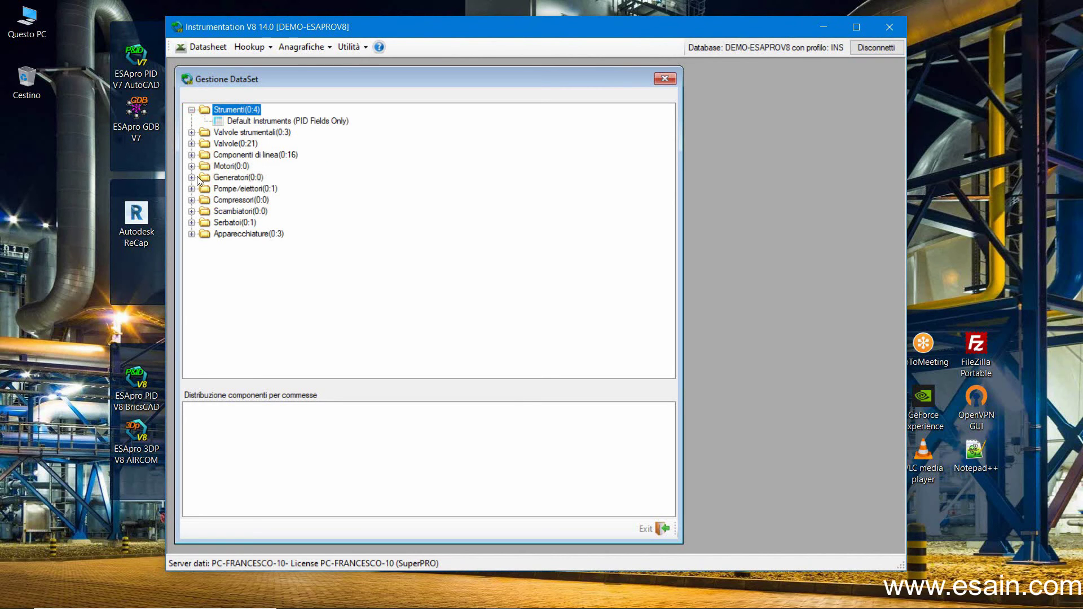
click(192, 177)
click(192, 199)
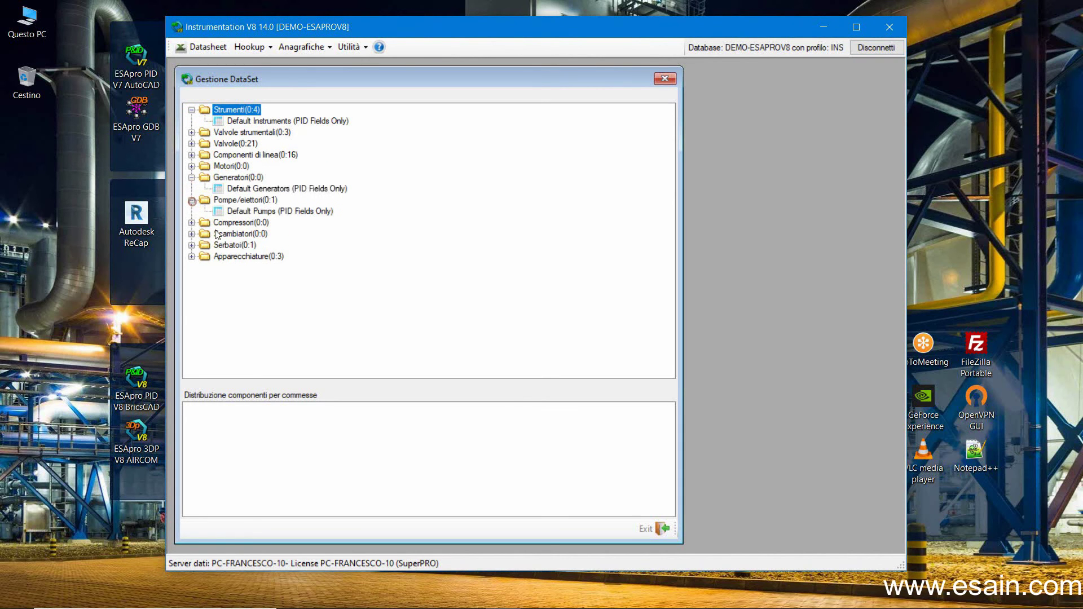
click(238, 212)
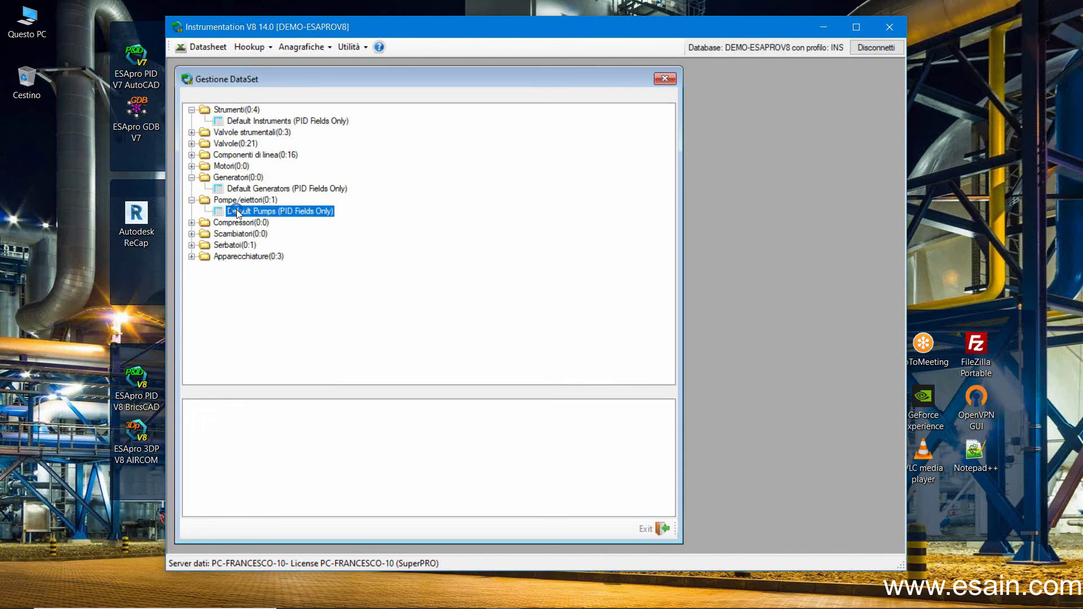
right_click(238, 213)
click(265, 294)
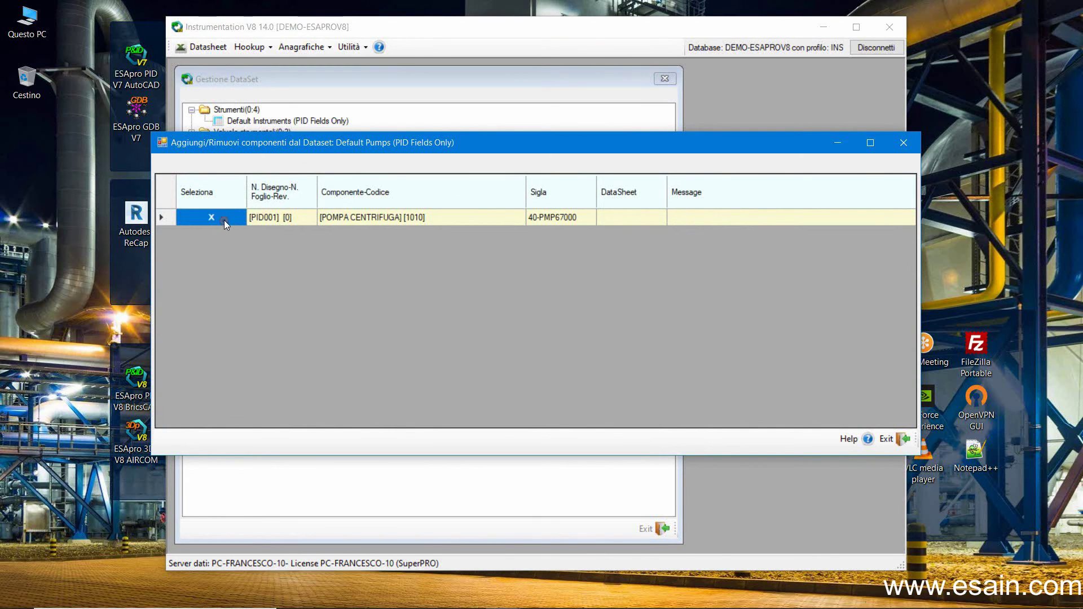
click(902, 439)
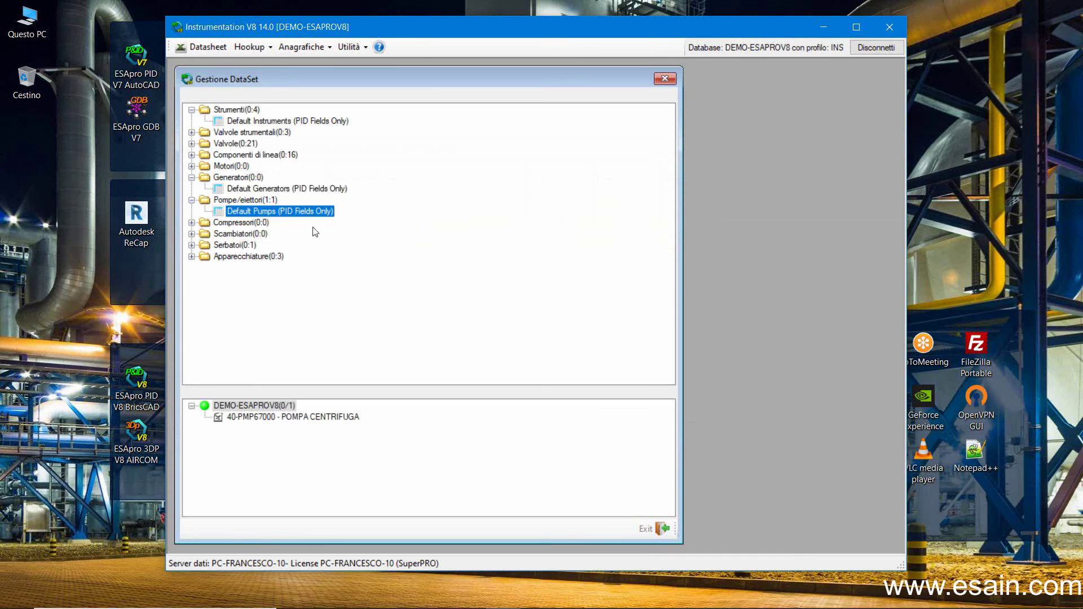
right_click(257, 208)
Open the Default Pumps values grid full-size and review the pump's row
click(285, 220)
click(856, 26)
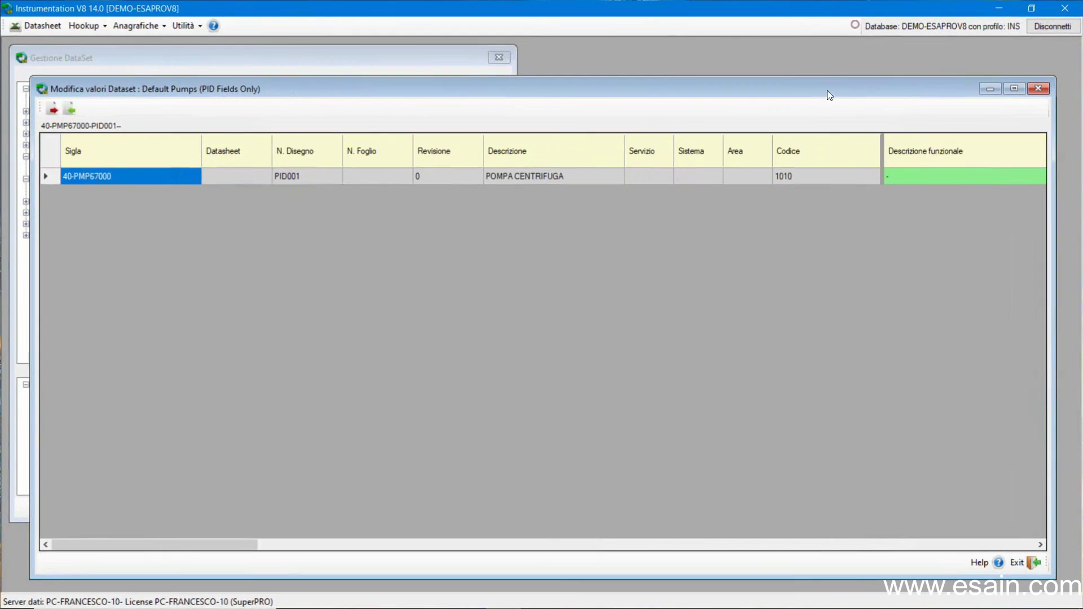
click(1013, 89)
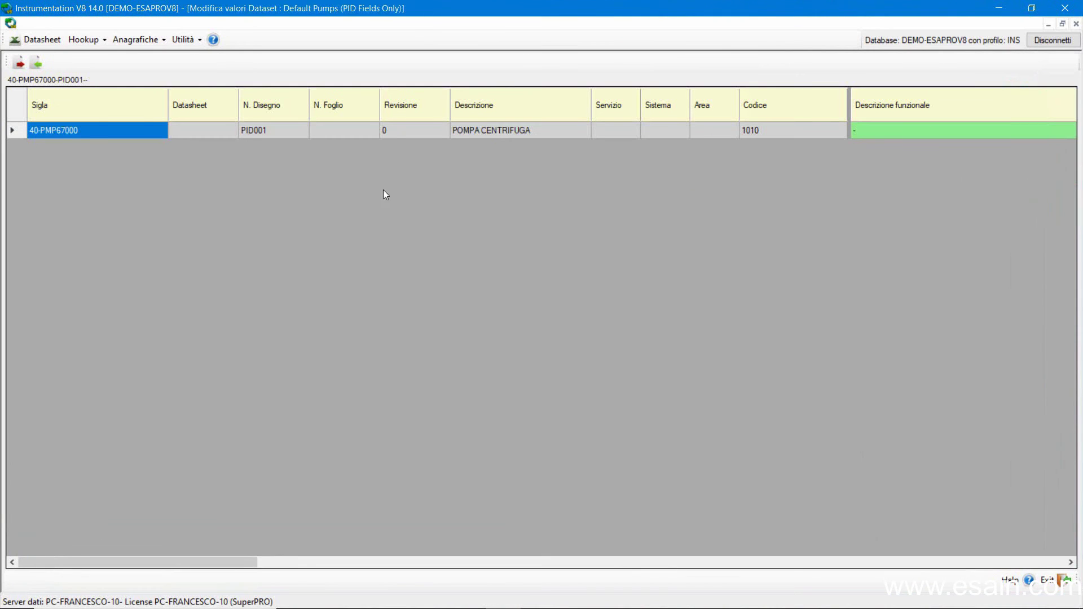
click(208, 131)
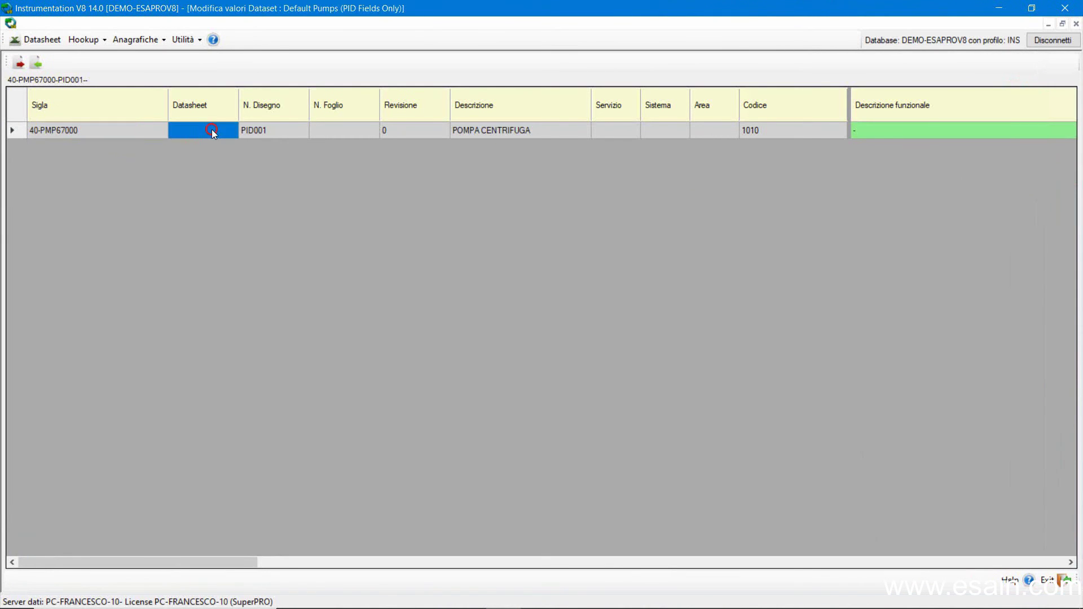
click(265, 130)
click(326, 130)
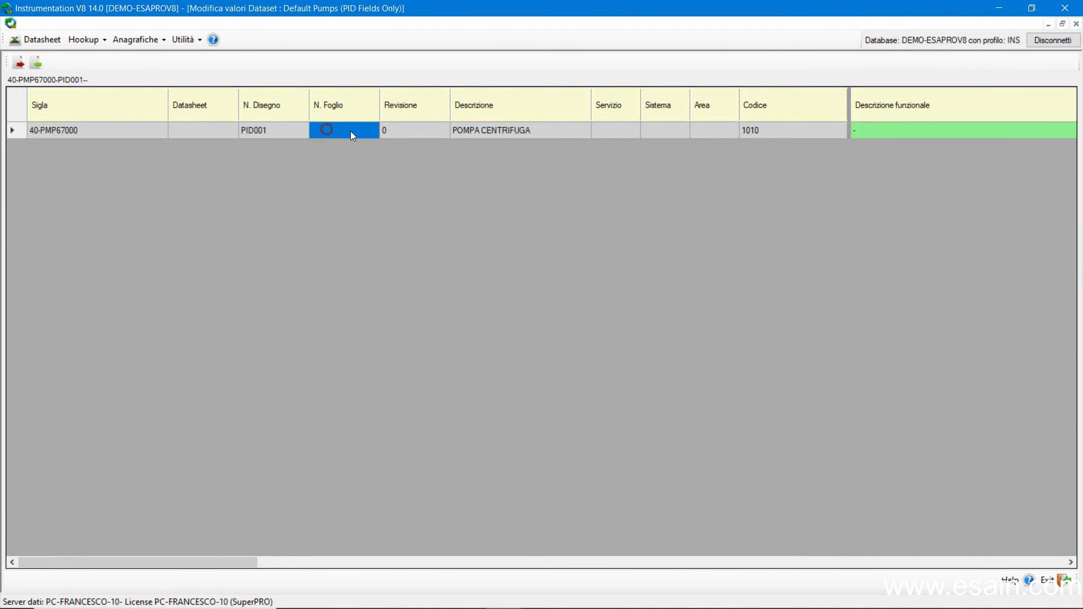
click(476, 130)
mouse_move(237, 560)
mouse_down()
mouse_move(587, 573)
mouse_move(498, 586)
mouse_move(502, 563)
mouse_move(832, 562)
mouse_move(527, 576)
mouse_up()
Set the pump's model to MCX, power 15 Kw, speed 1650 rpm and insulation class IP5
click(451, 133)
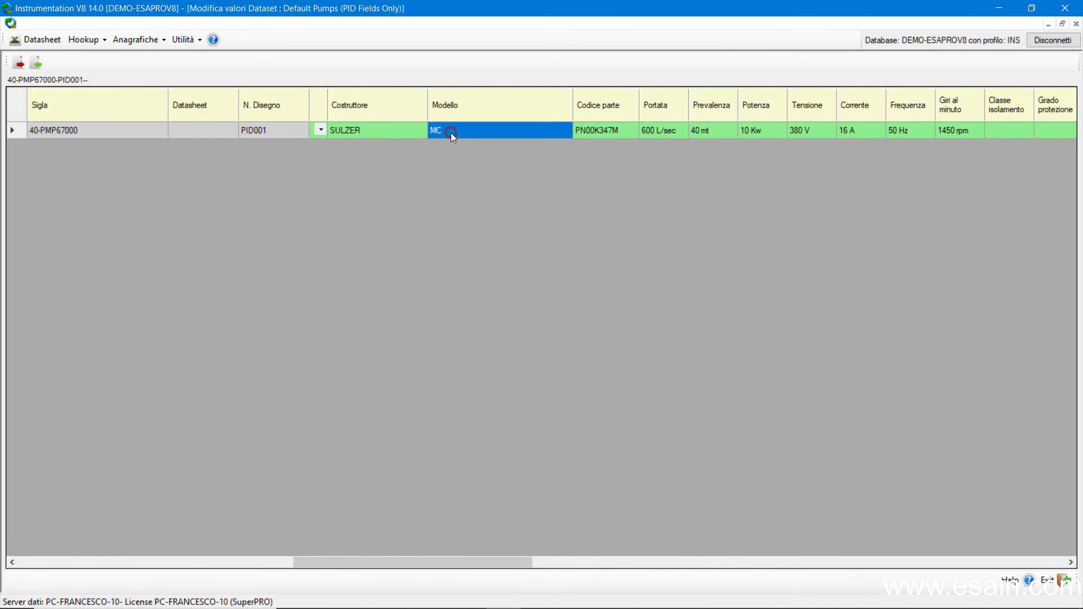
text(MCX)
click(602, 133)
click(720, 131)
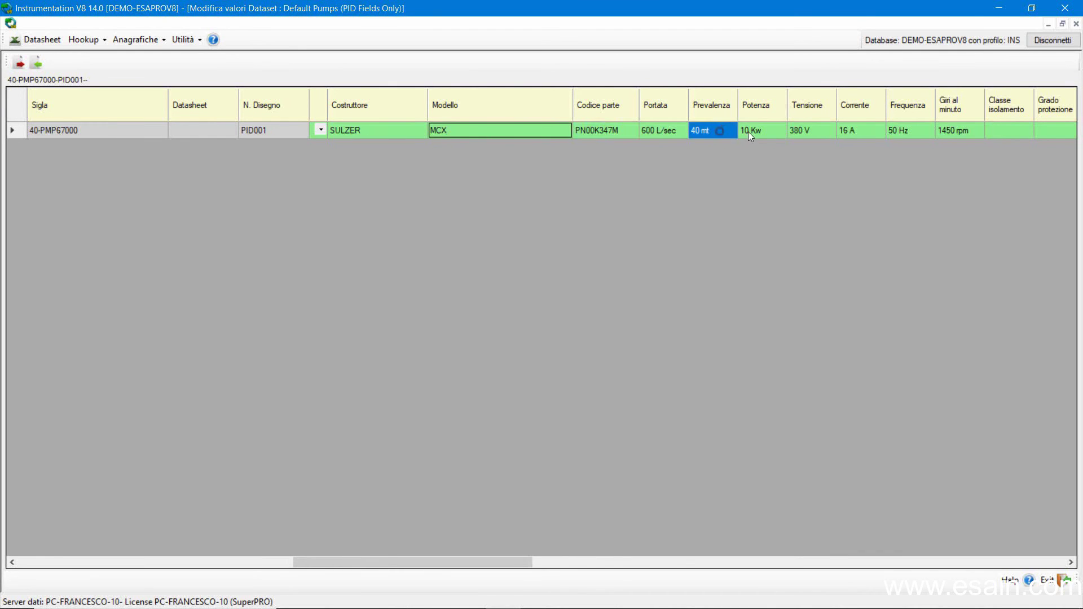
click(745, 131)
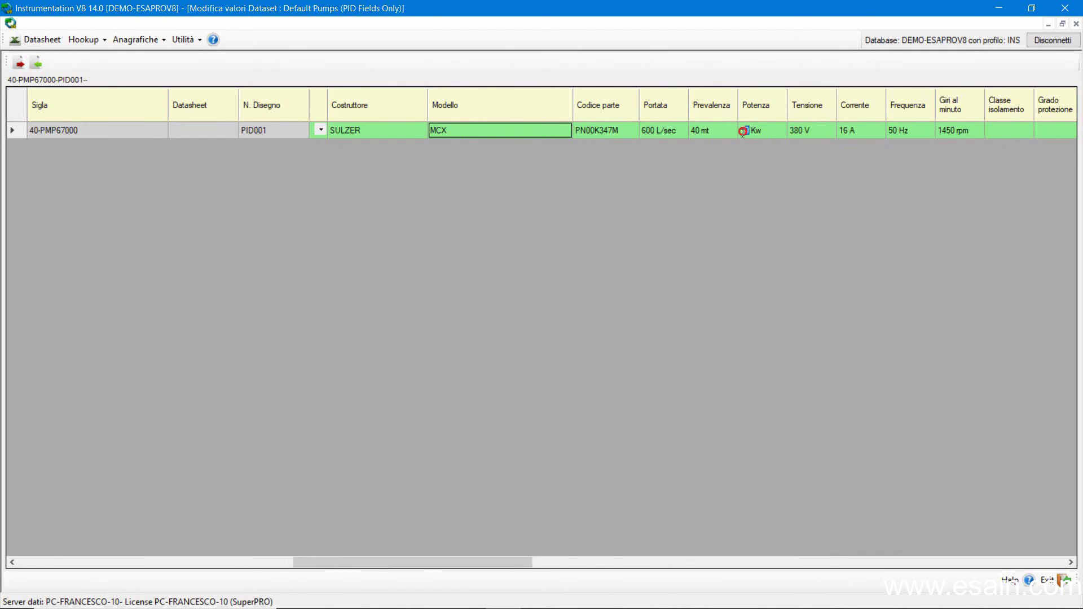
text(5)
click(822, 131)
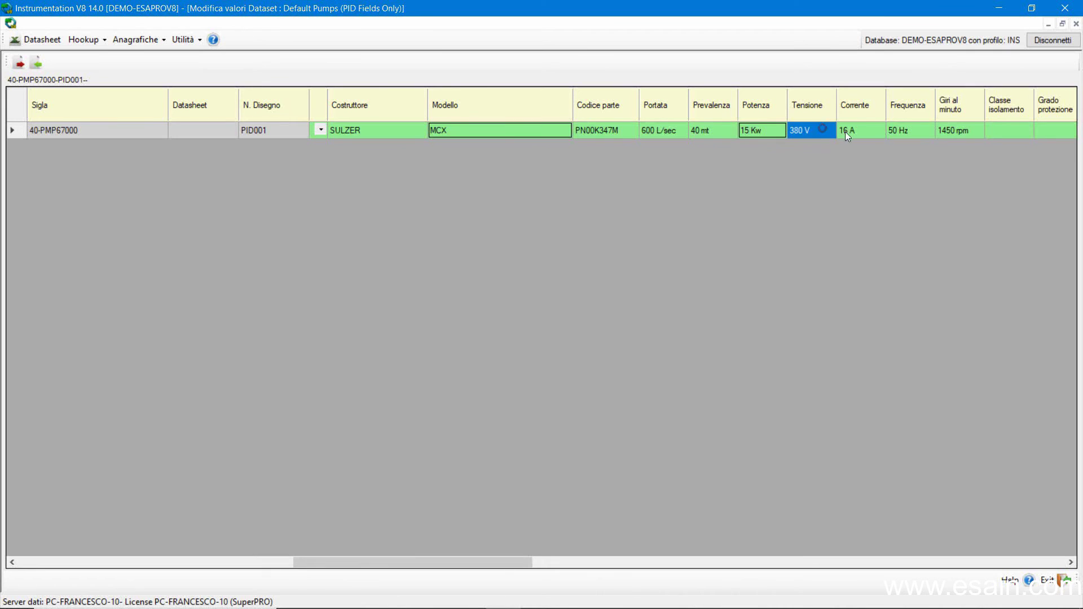
click(946, 136)
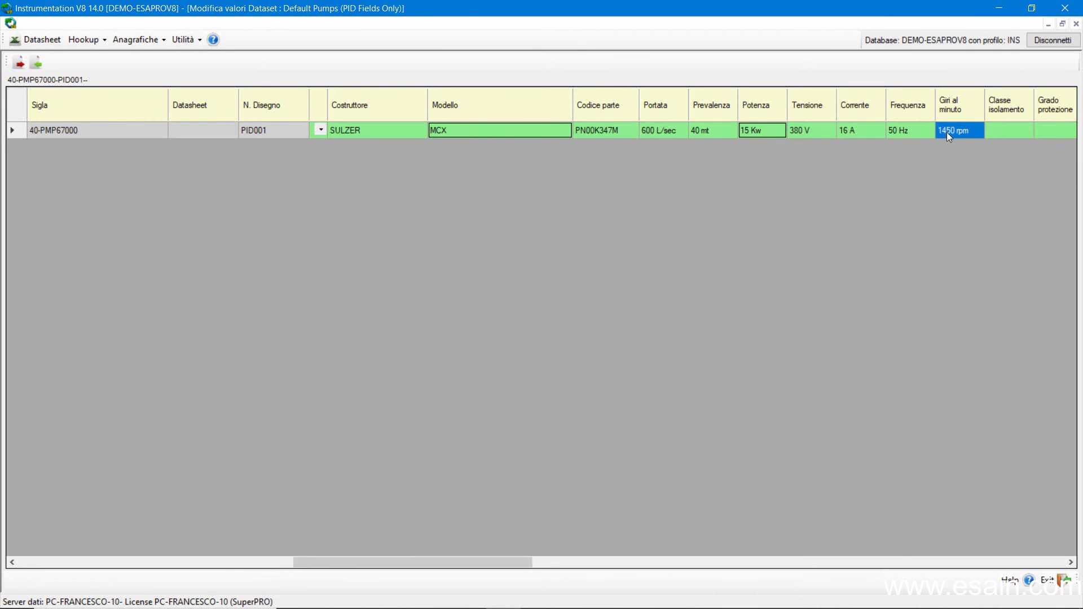
click(943, 132)
click(1007, 132)
text(IP5)
click(1042, 129)
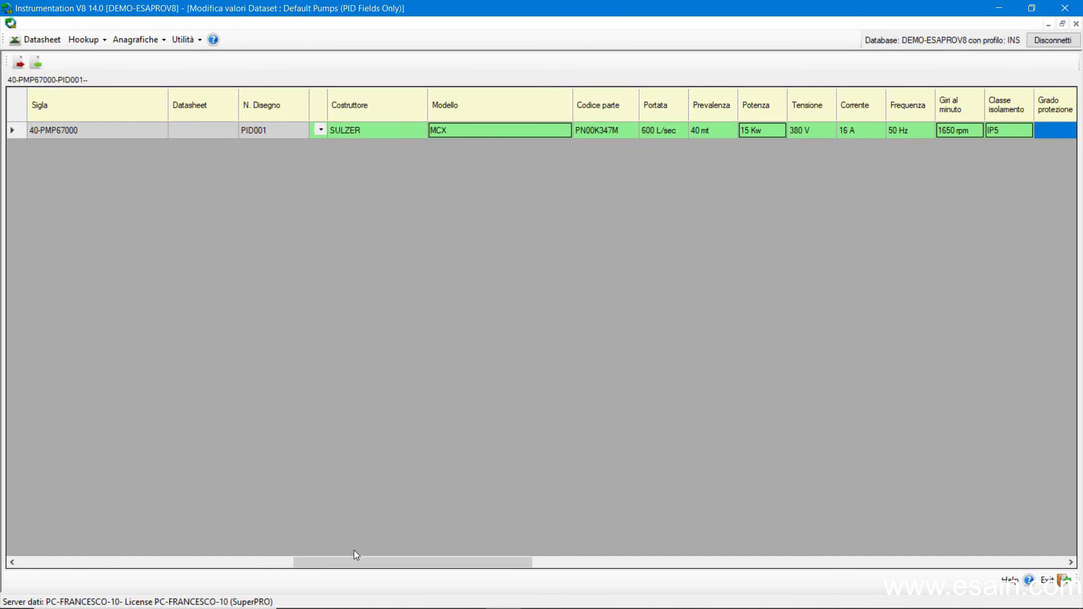
Set the pump's SIZE (W/H/L) to 1600X450X450 and WHD to No, then save the changes
drag(354, 559, 619, 558)
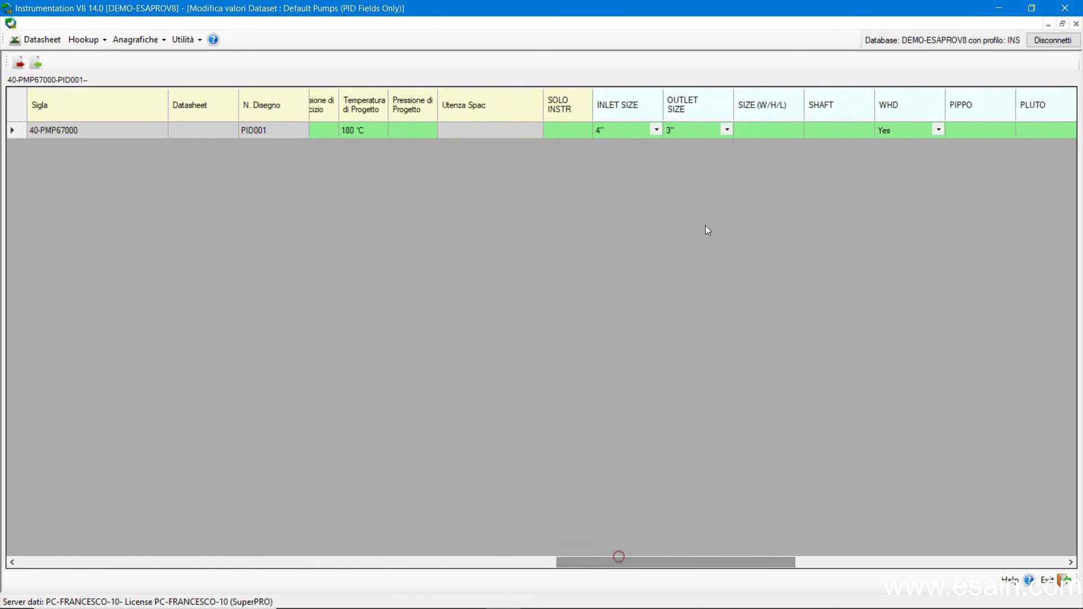
click(751, 131)
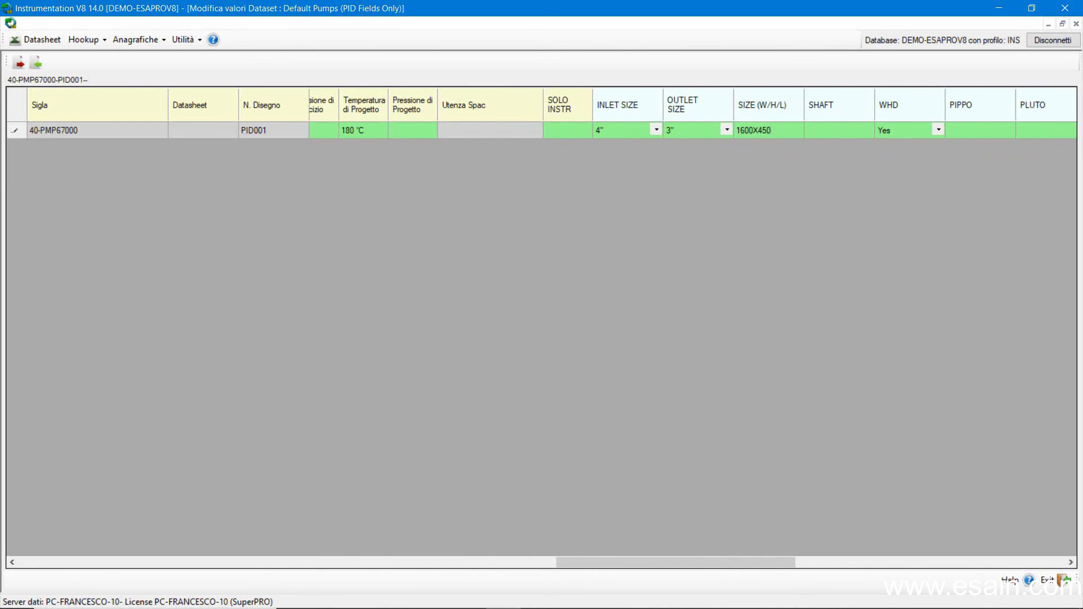
text(50)
click(841, 134)
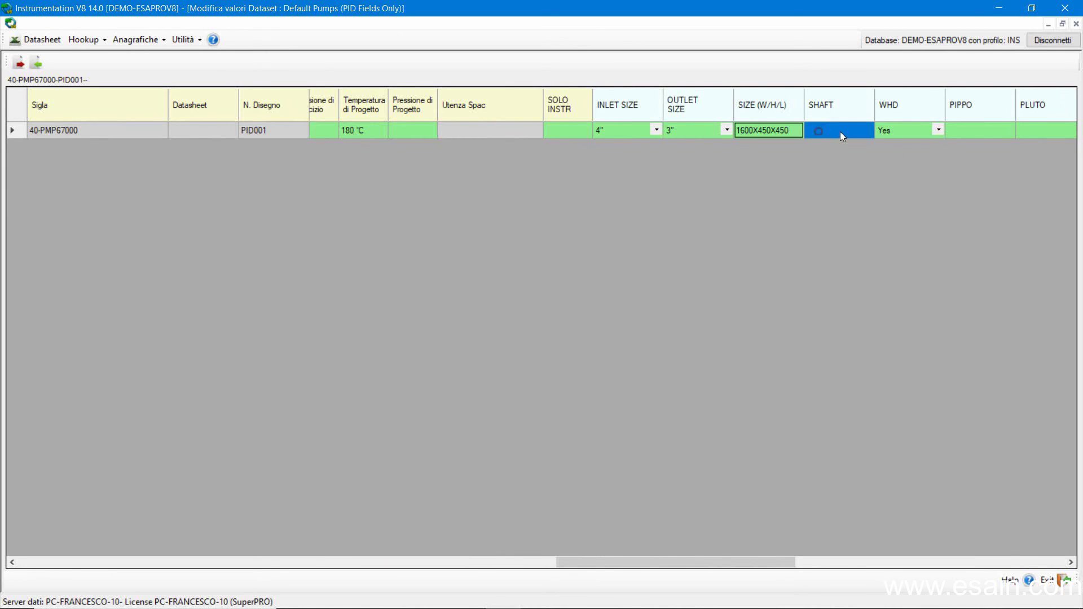
click(939, 130)
click(939, 129)
click(911, 150)
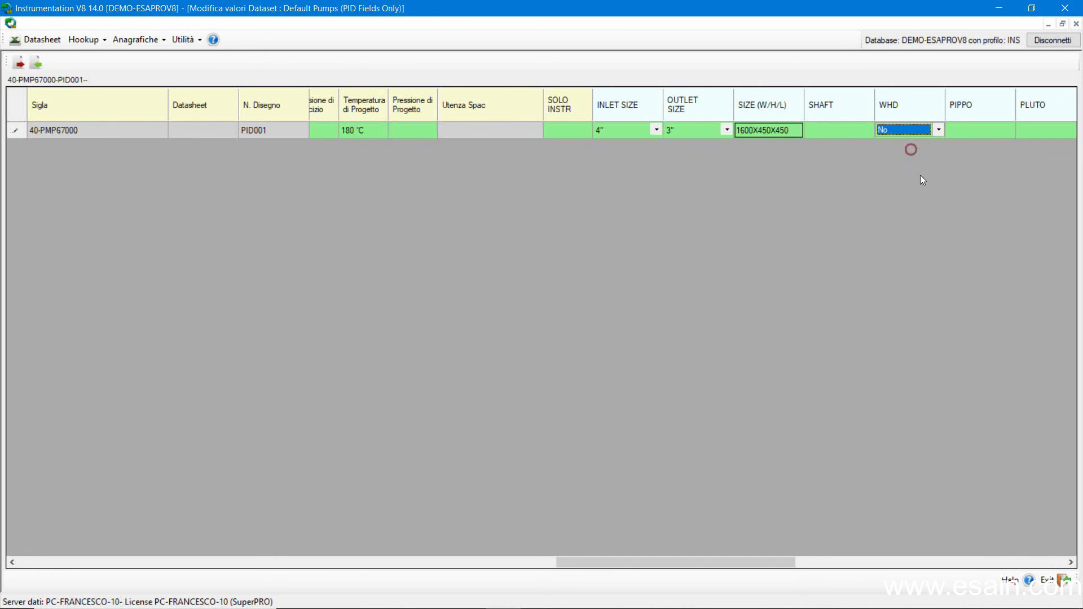
click(1053, 580)
click(506, 364)
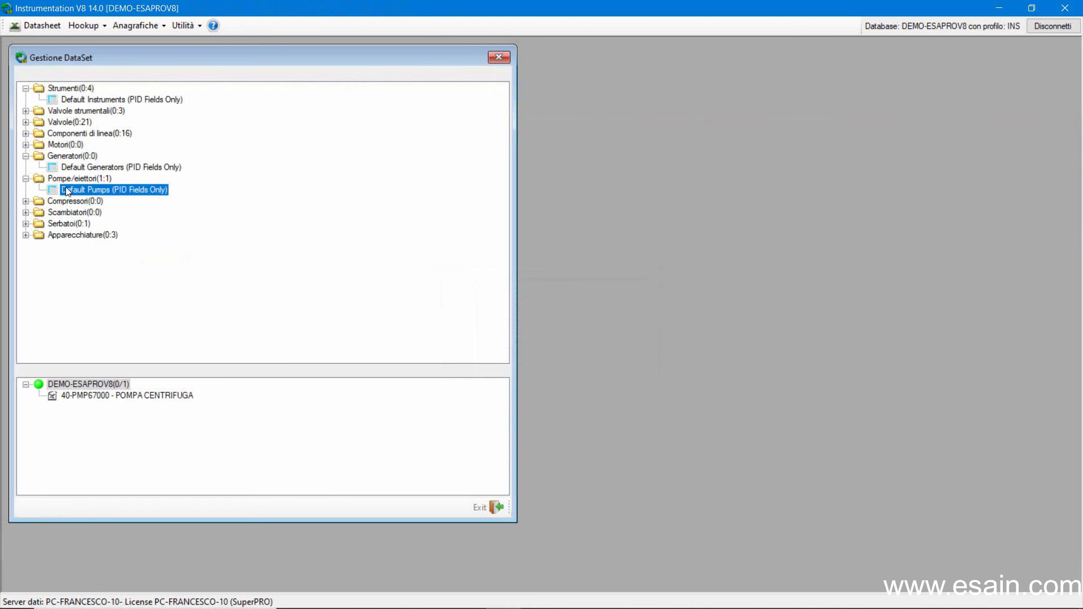
Create Default Pumps datasheet 40-PMP67000, revision 0, from the PUMP.xls template
right_click(66, 191)
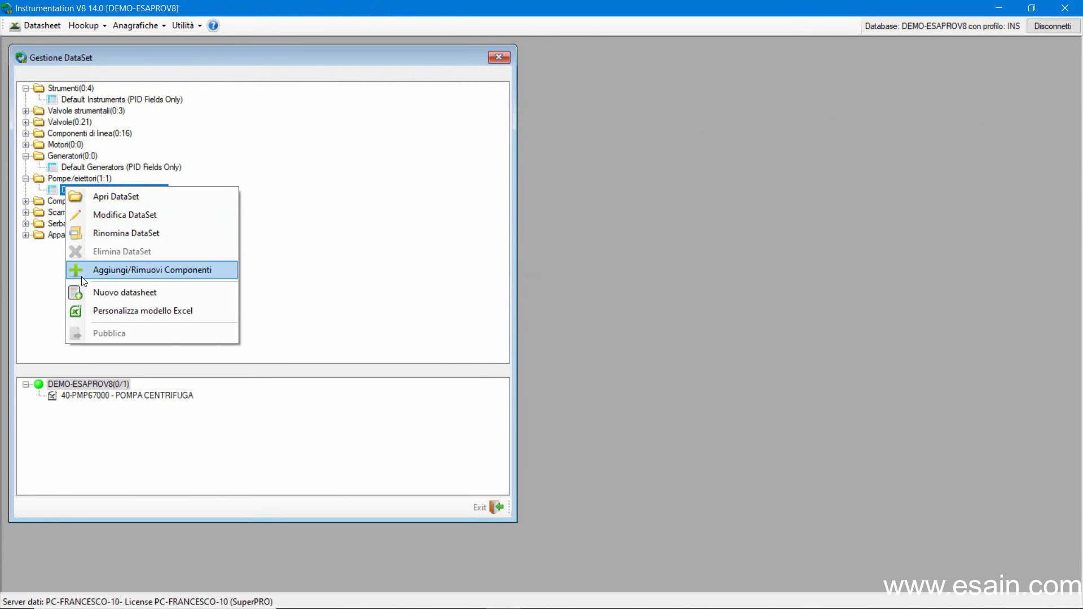
click(87, 292)
text(40-PMP6)
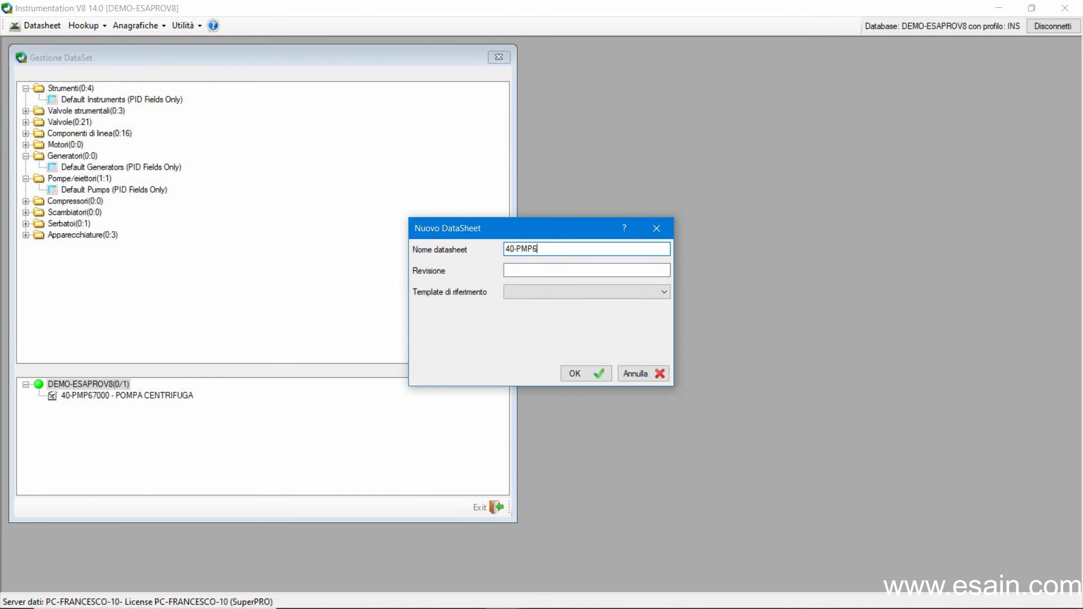
text(700)
click(507, 274)
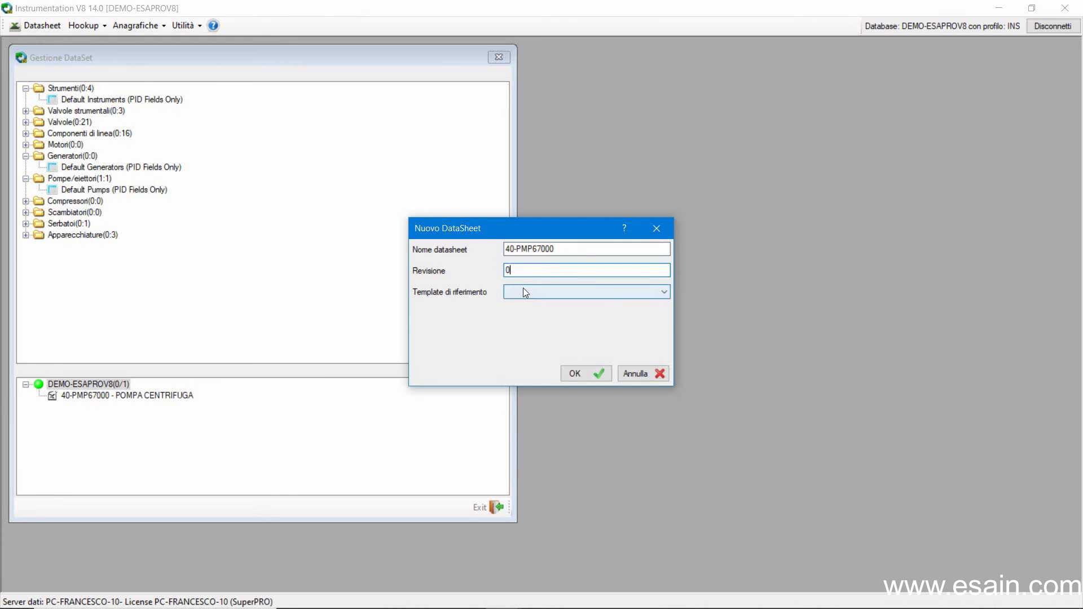
click(523, 288)
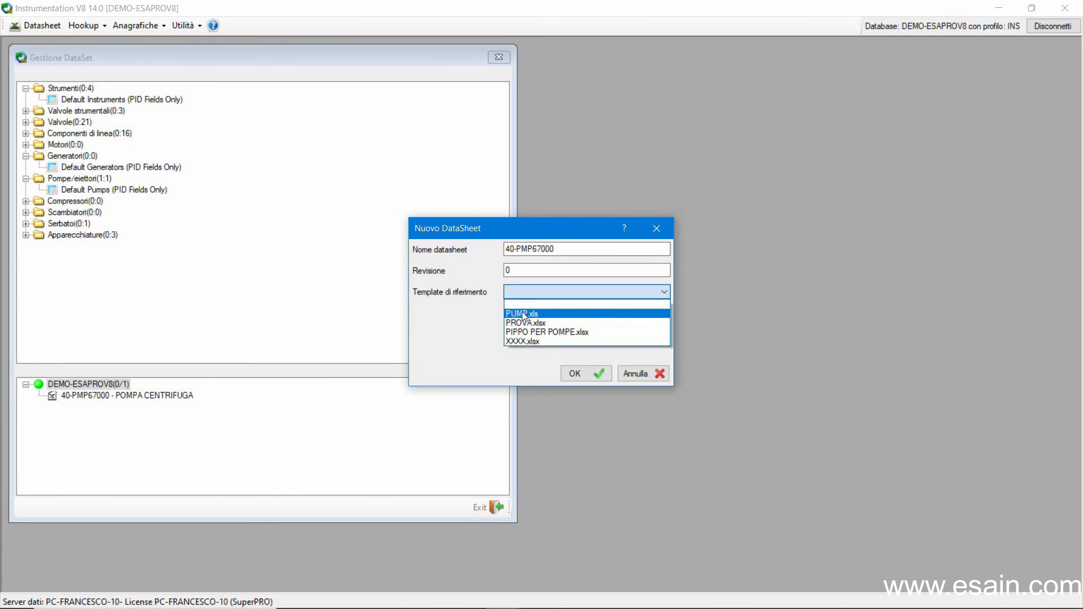
click(522, 313)
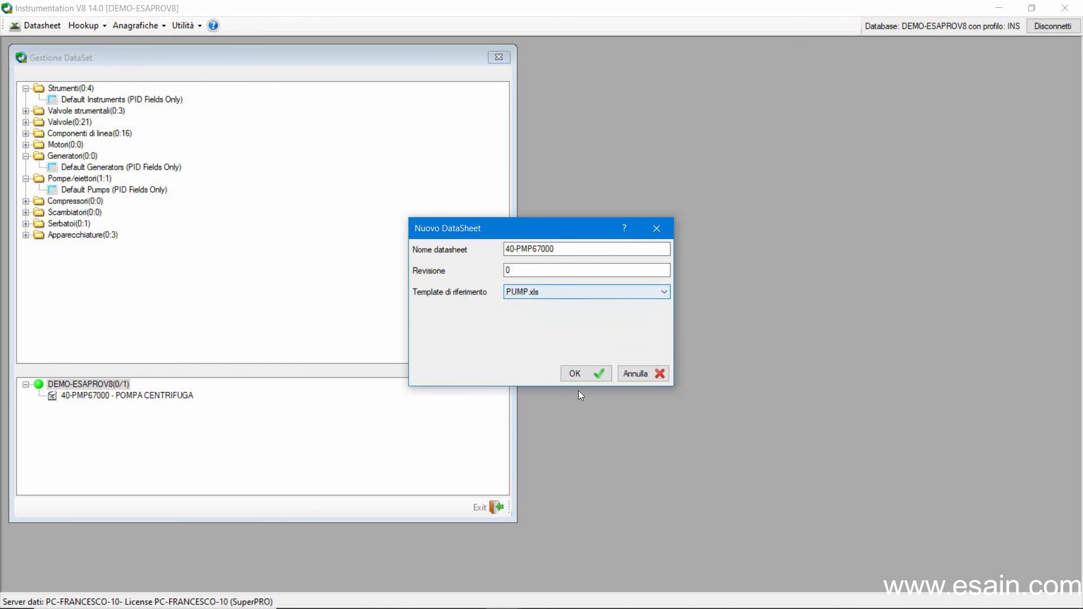
click(582, 372)
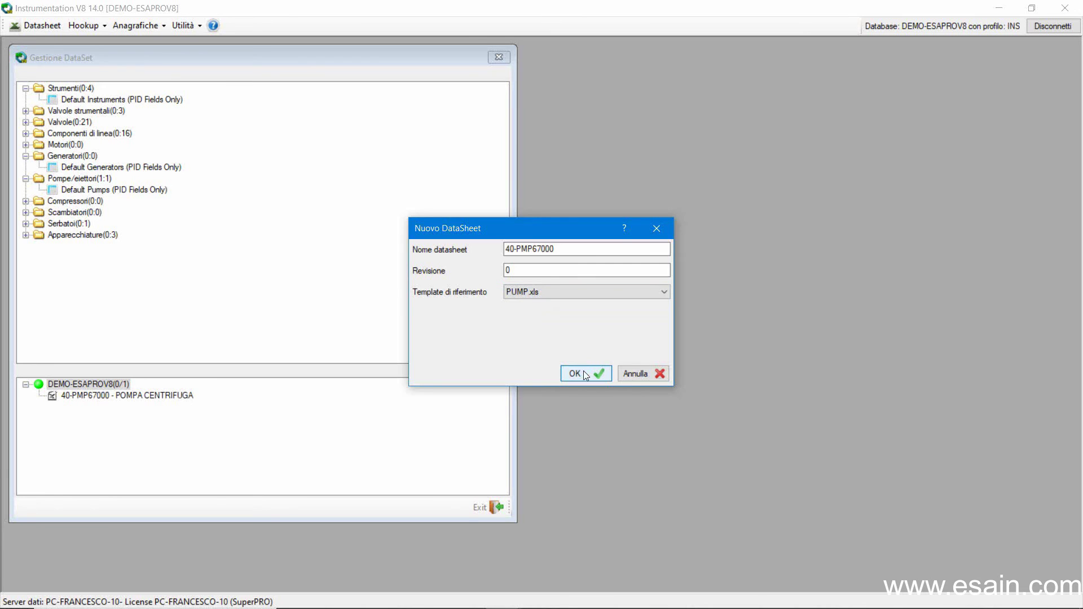
Attach pump 40-PMP67000 to the 40-PMP67000 datasheet
click(40, 191)
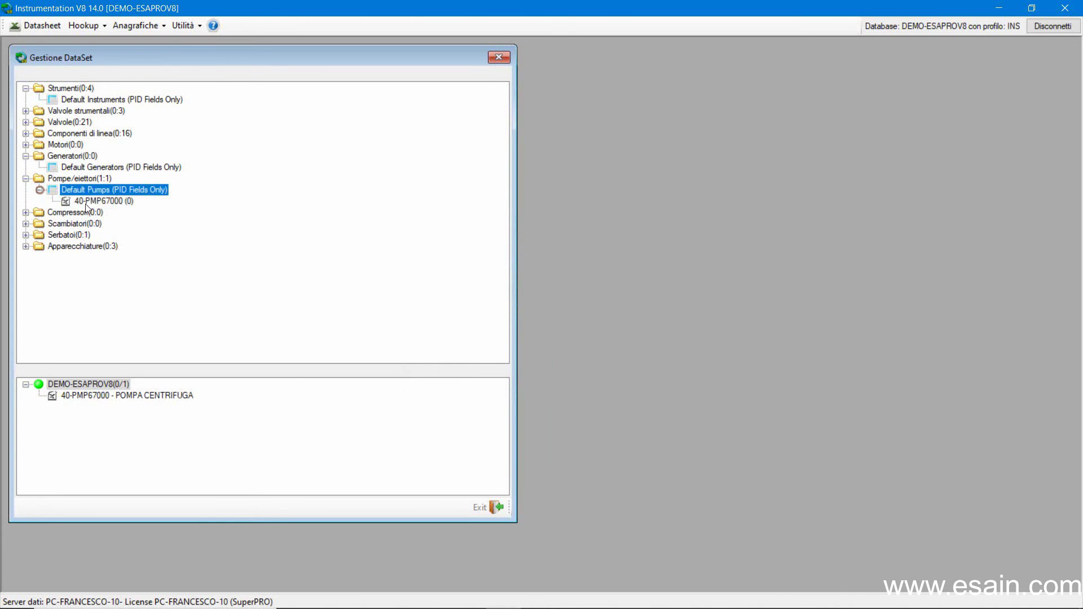
click(86, 201)
right_click(86, 204)
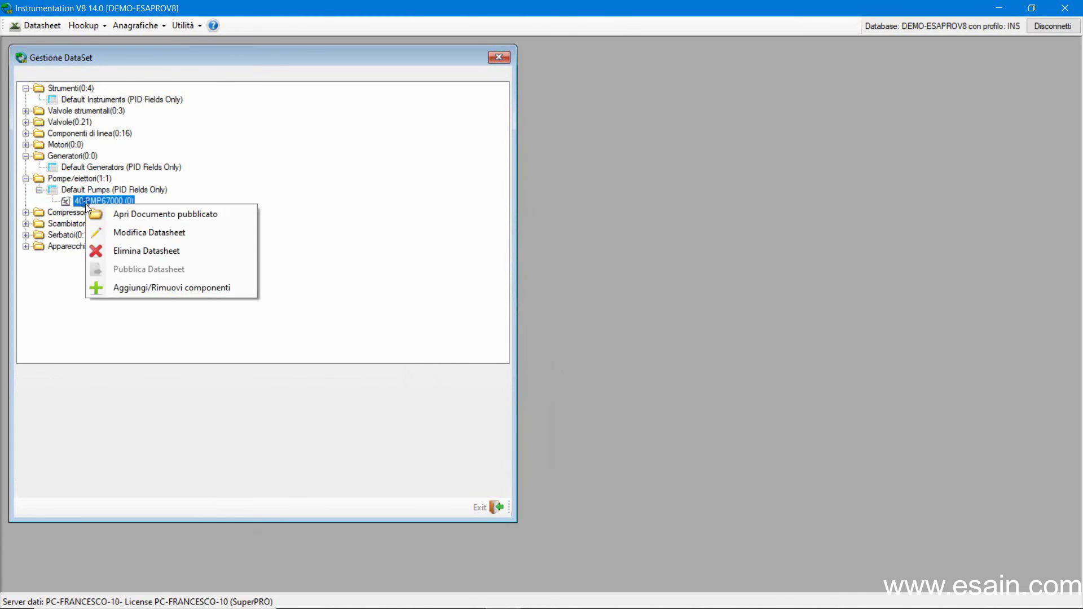
click(122, 286)
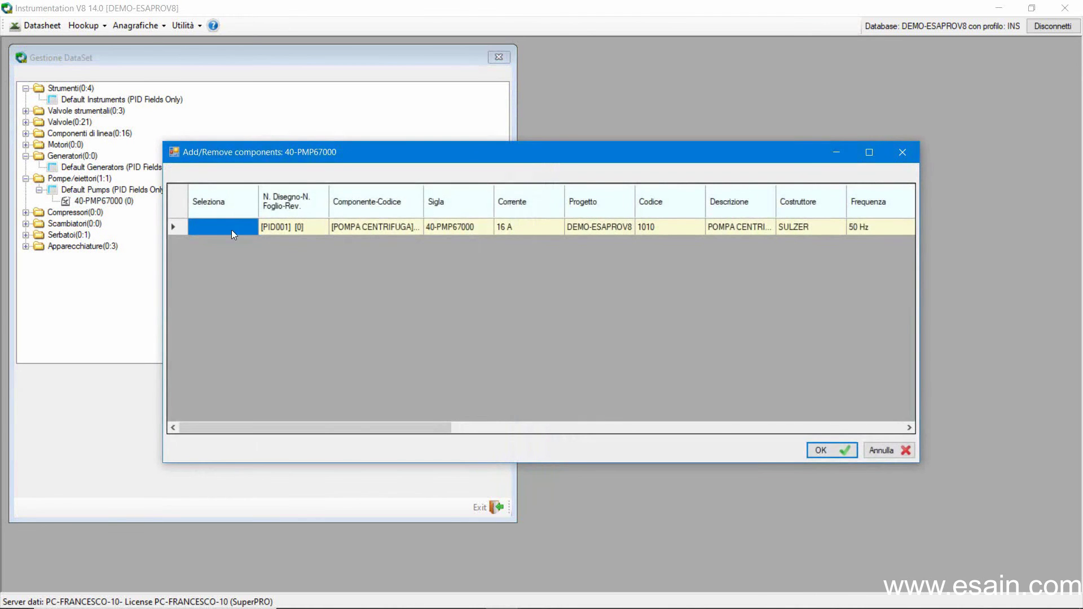
click(226, 225)
click(818, 450)
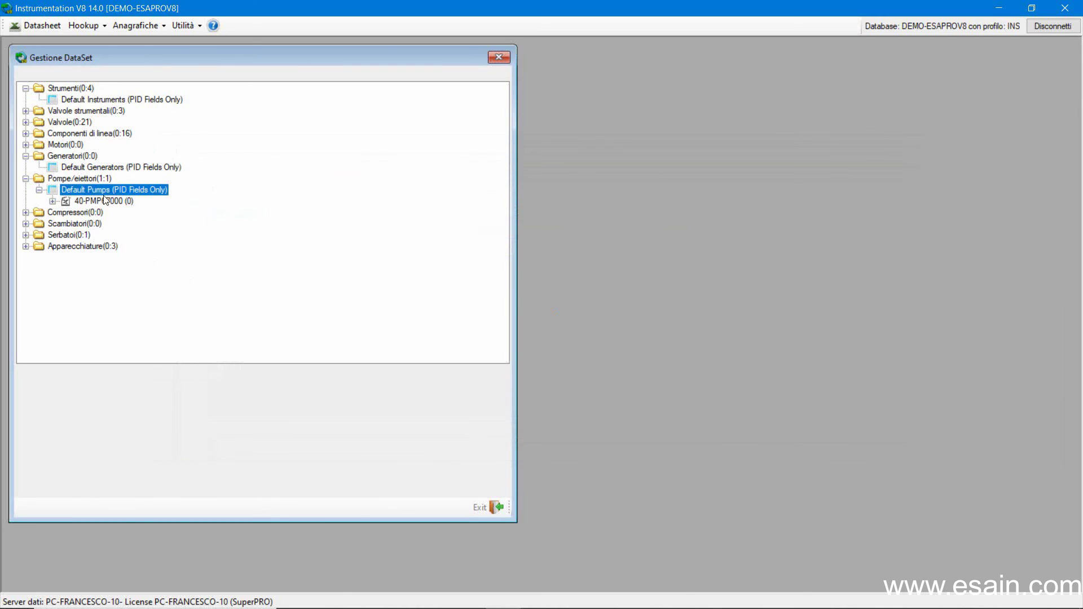
Publish the 40-PMP67000 datasheet to Excel from a new template
click(98, 200)
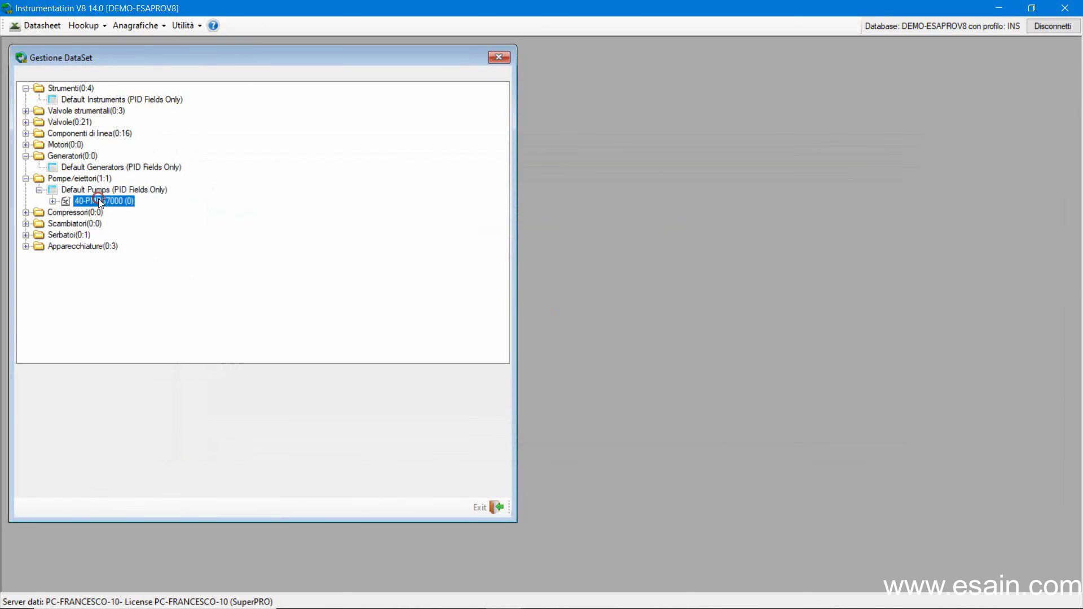
right_click(98, 201)
click(135, 265)
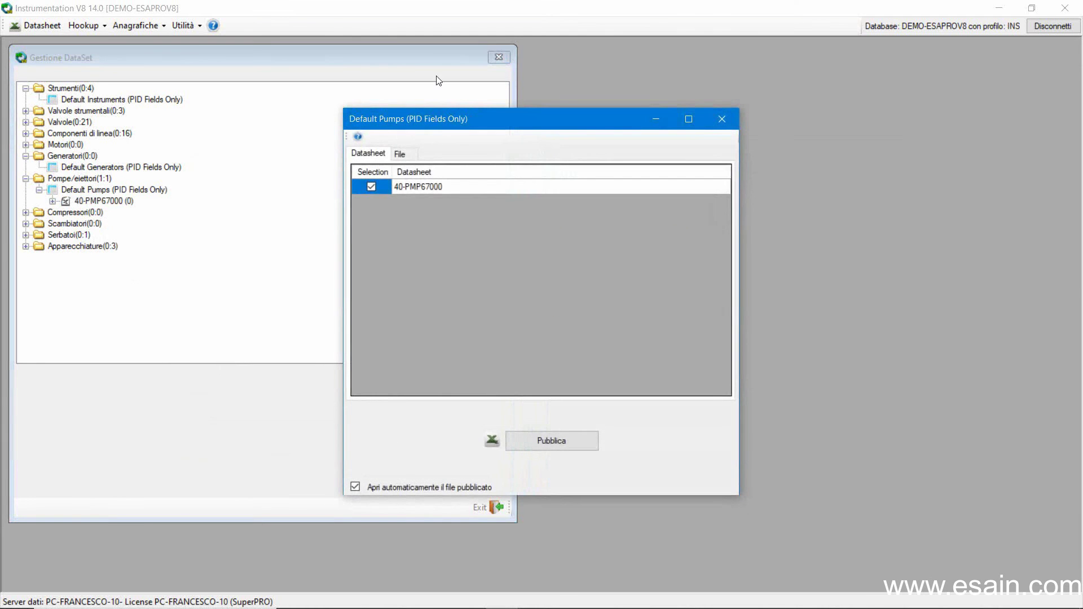
click(403, 150)
click(396, 307)
click(537, 442)
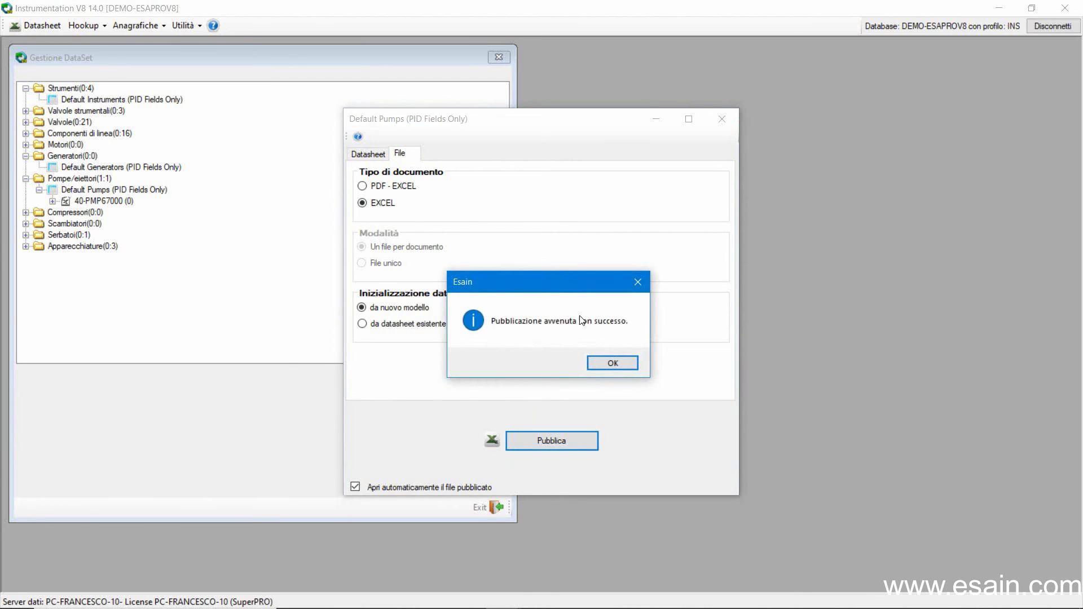
click(599, 365)
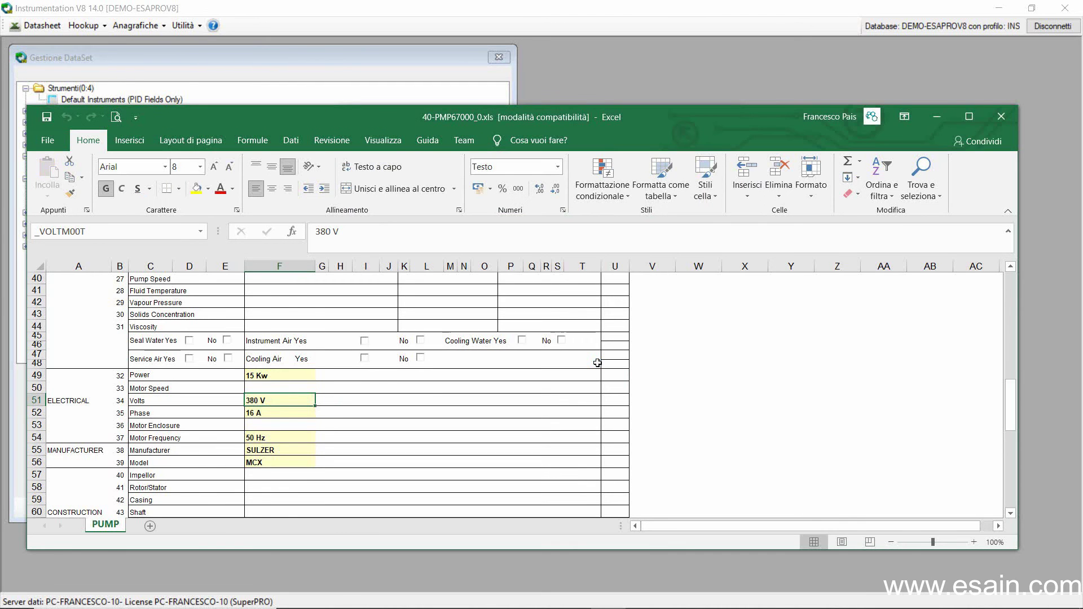
Maximize the published 40-PMP67000_0.xls datasheet and review its values
click(969, 117)
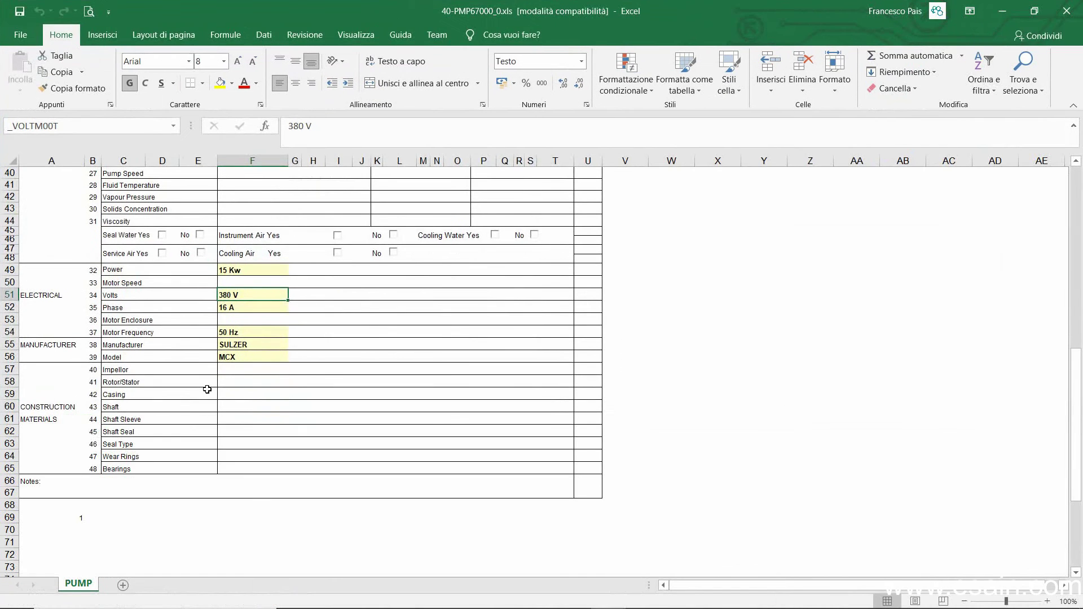
click(242, 393)
click(235, 342)
scroll(236, 347, up, 5)
scroll(242, 350, up, 5)
scroll(248, 355, up, 2)
scroll(248, 355, up, 2)
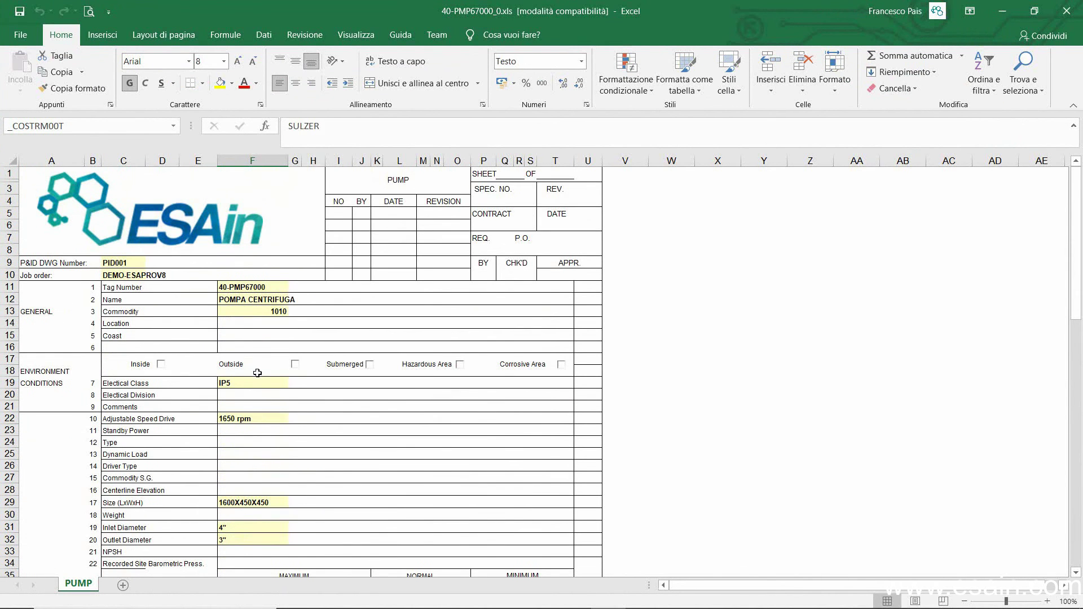
click(231, 335)
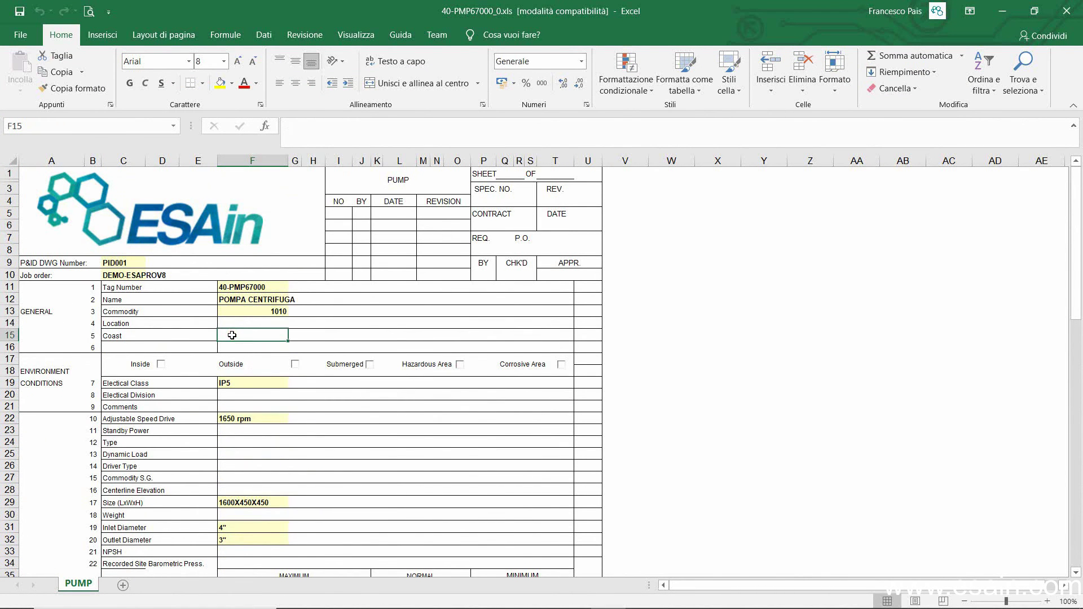
Enter AREA 1 in Location cell F14, check the IP5 class, then save and close
click(232, 324)
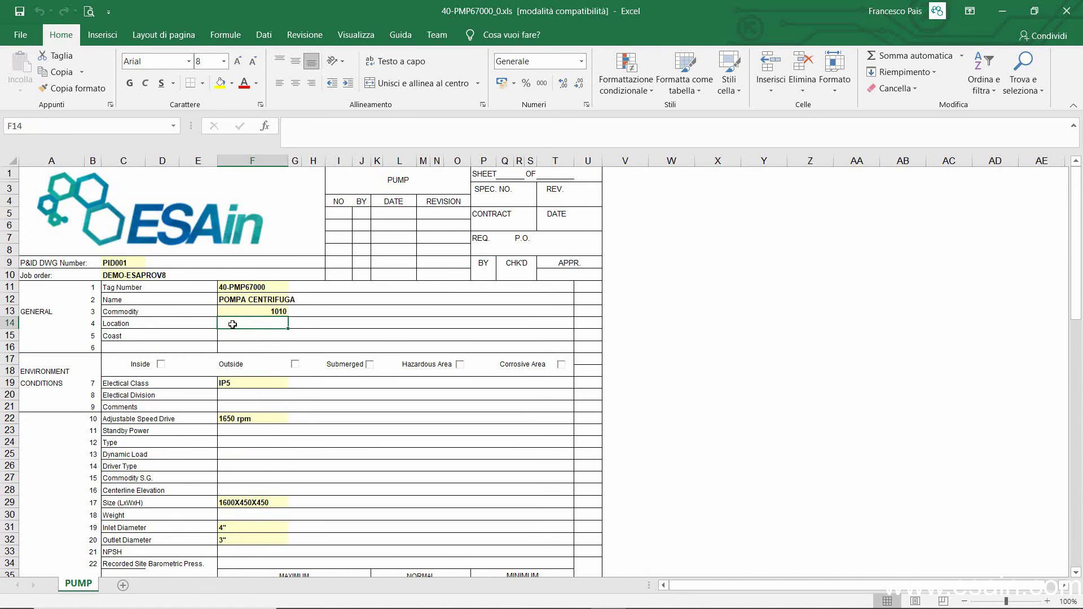
text(AREA 1)
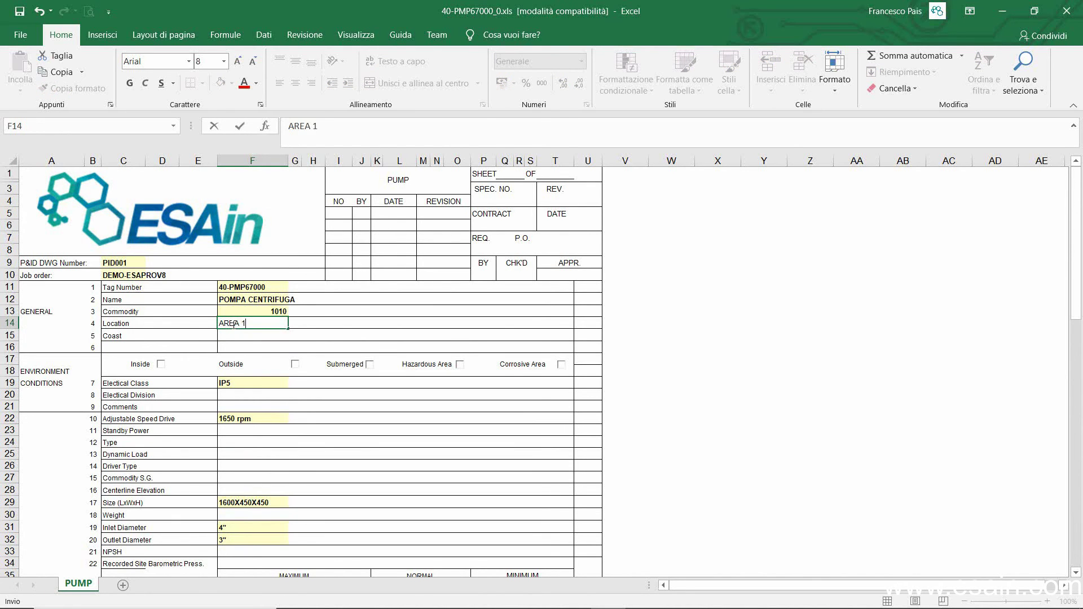
key(Return)
click(232, 324)
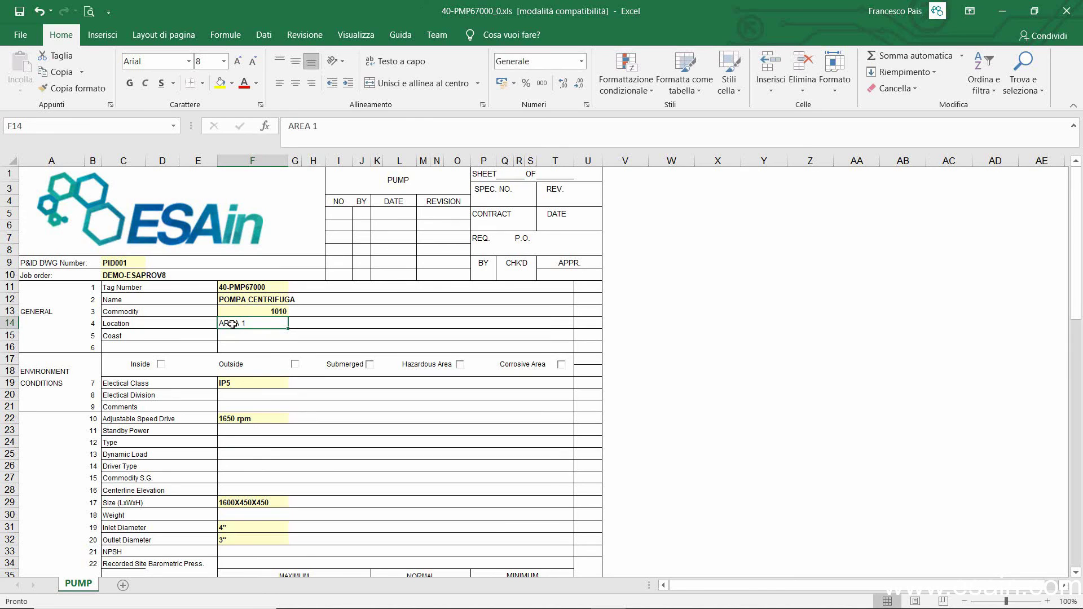
click(231, 383)
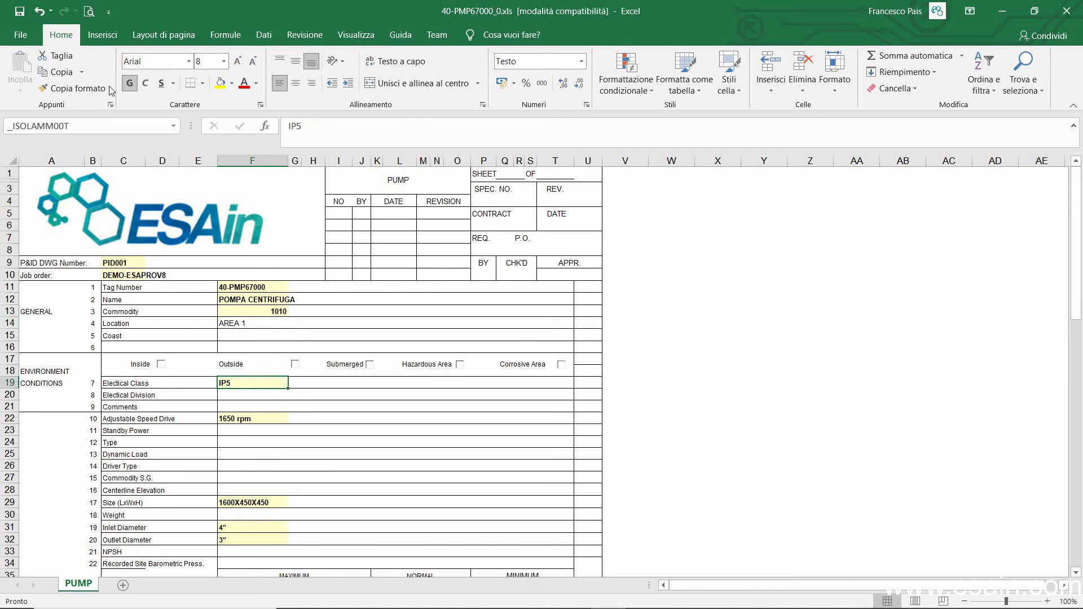
click(83, 126)
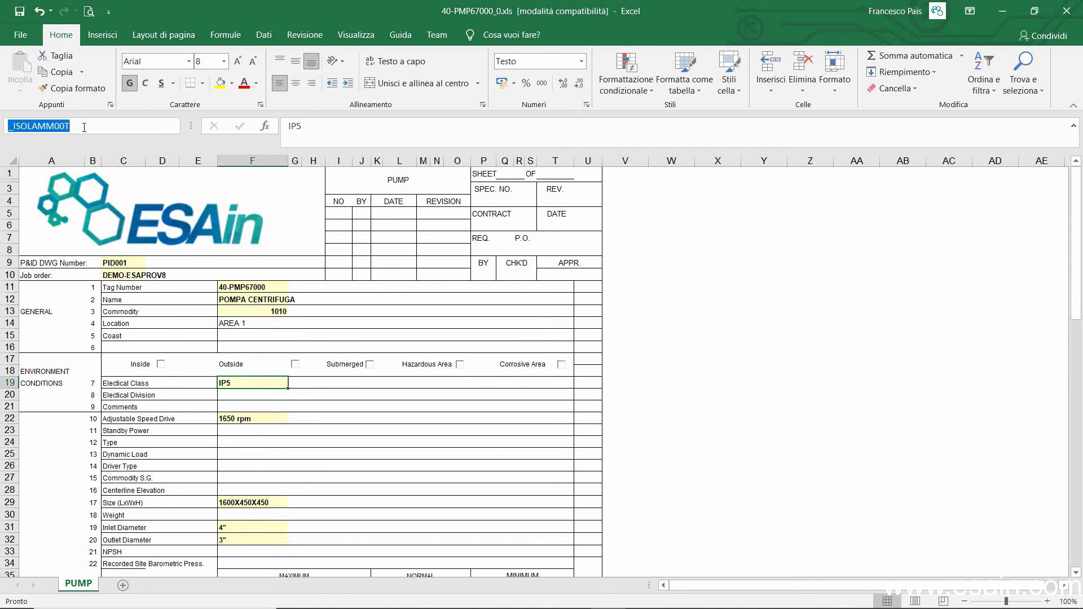
click(248, 326)
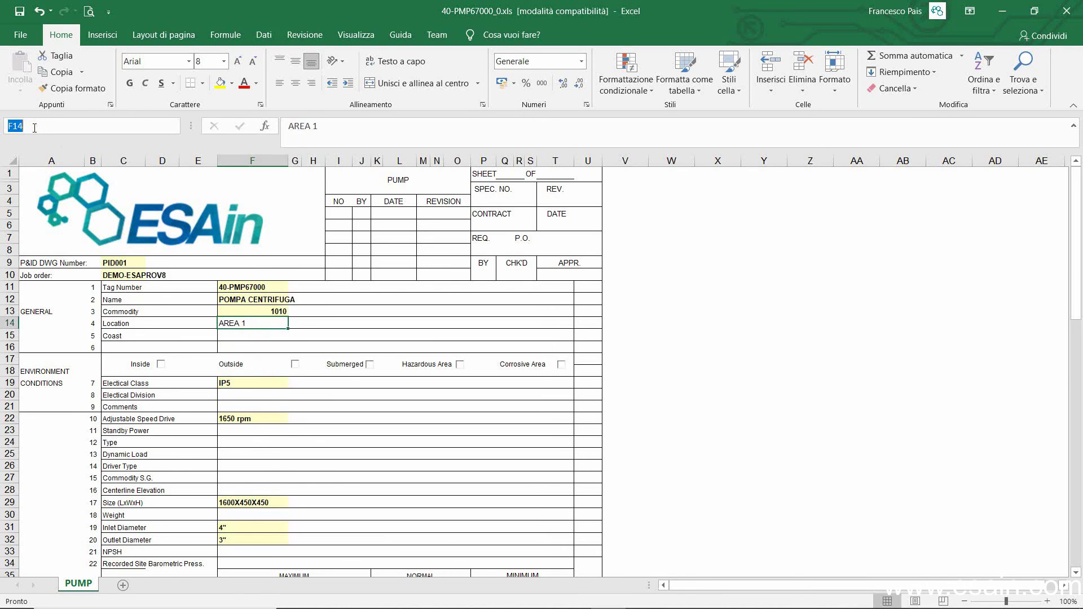
click(322, 476)
click(1066, 10)
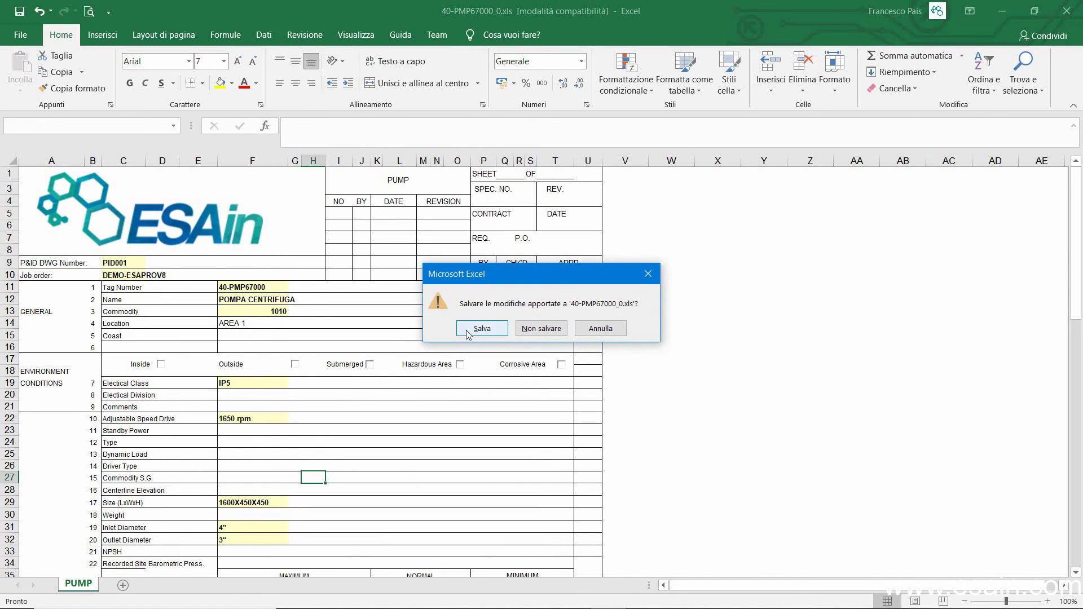
click(467, 333)
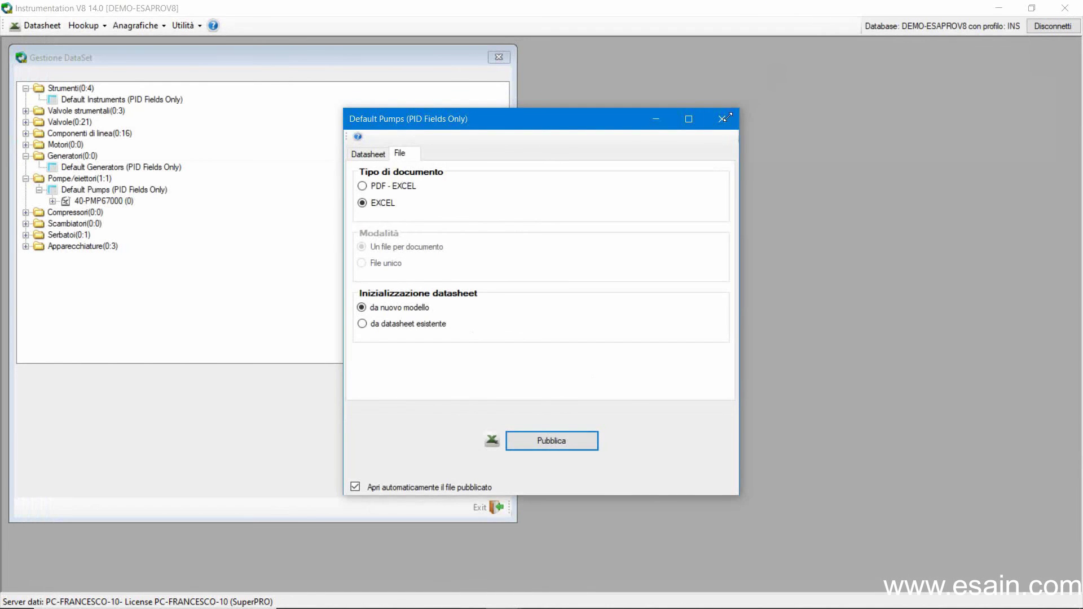
Close the publish dialog and open the Default Pumps dataset grid full-size
click(722, 118)
click(97, 190)
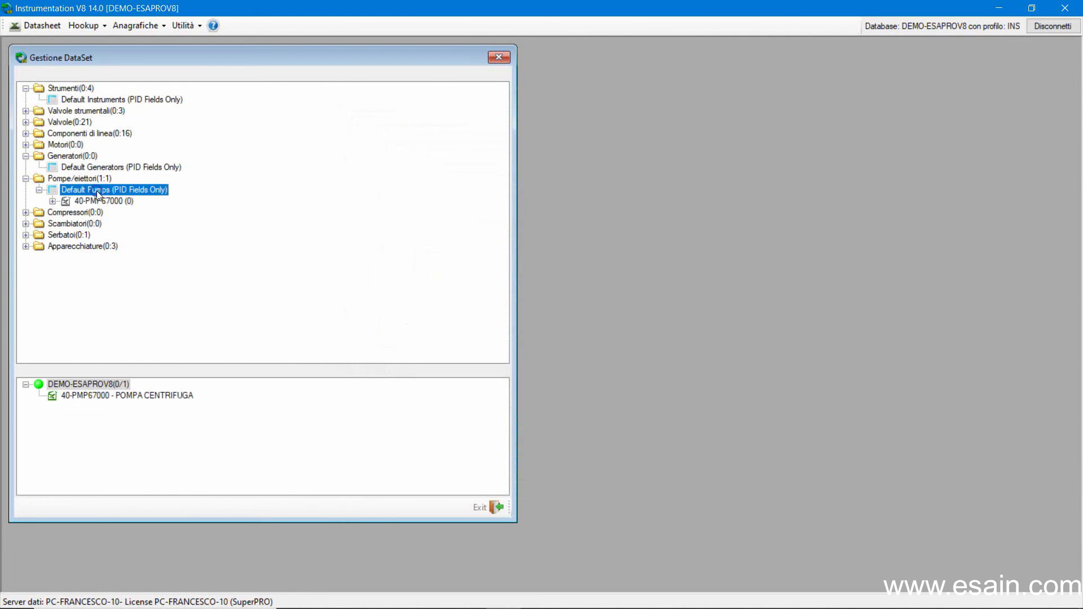
right_click(96, 191)
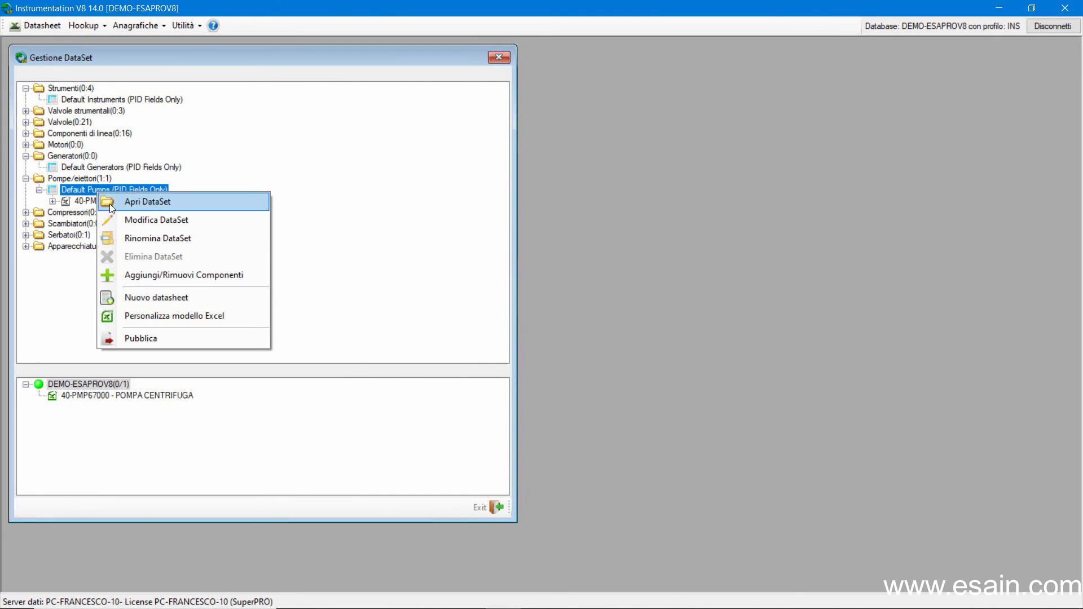
click(109, 205)
double_click(478, 88)
drag(241, 562, 521, 574)
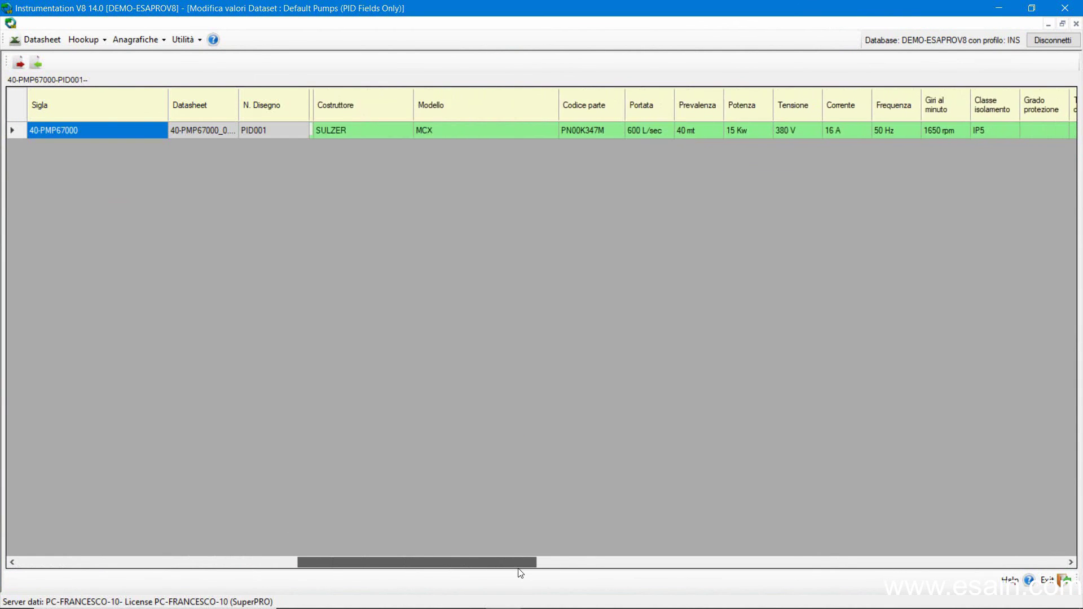
Change the pump's current from 16 A to 20 A and save the dataset
click(831, 132)
click(835, 130)
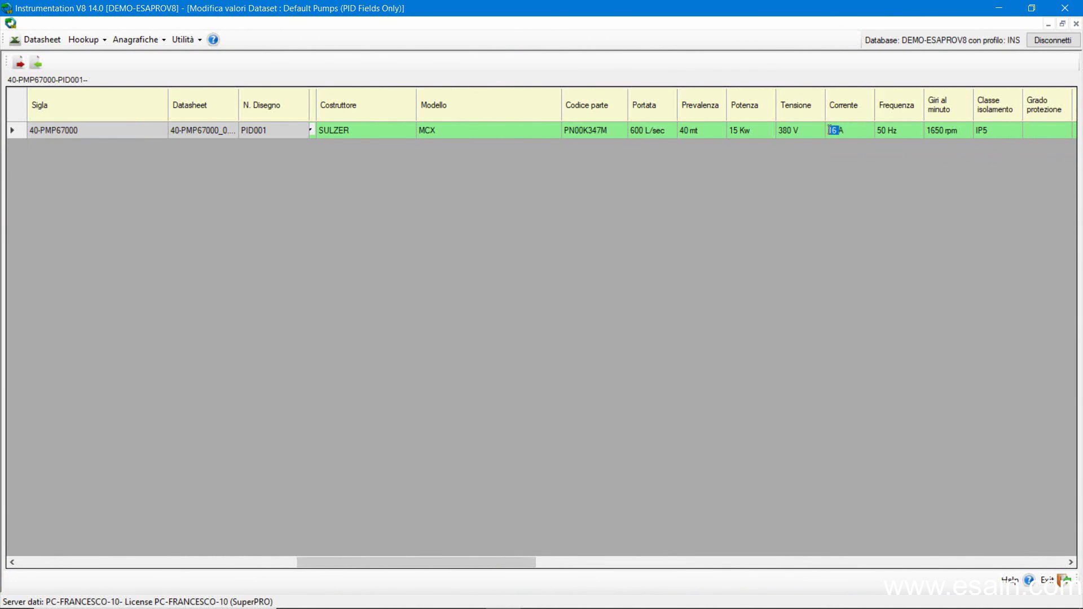
text(20)
click(885, 131)
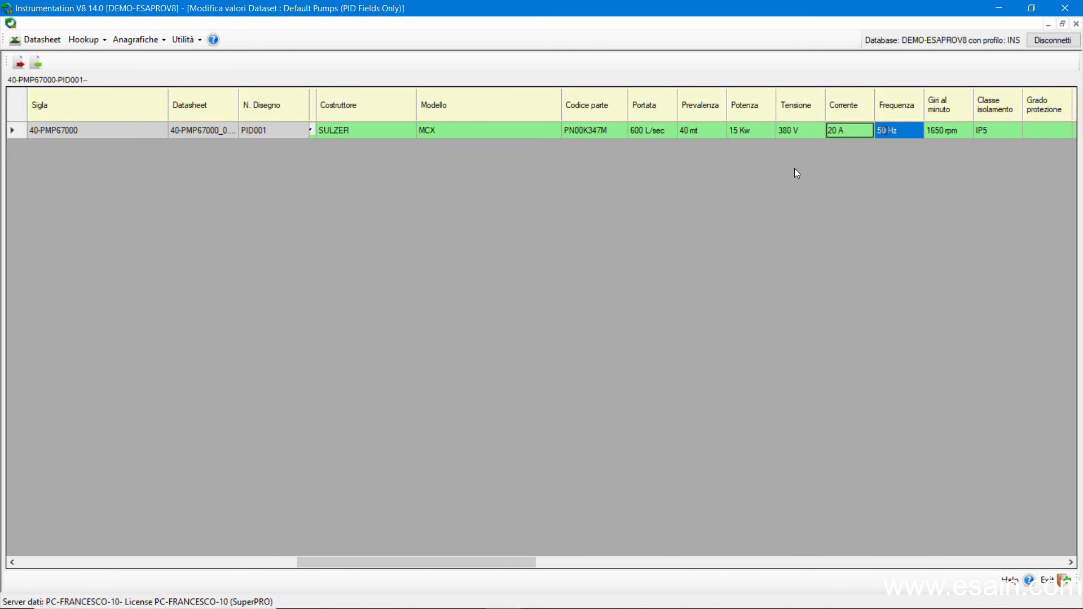
click(840, 126)
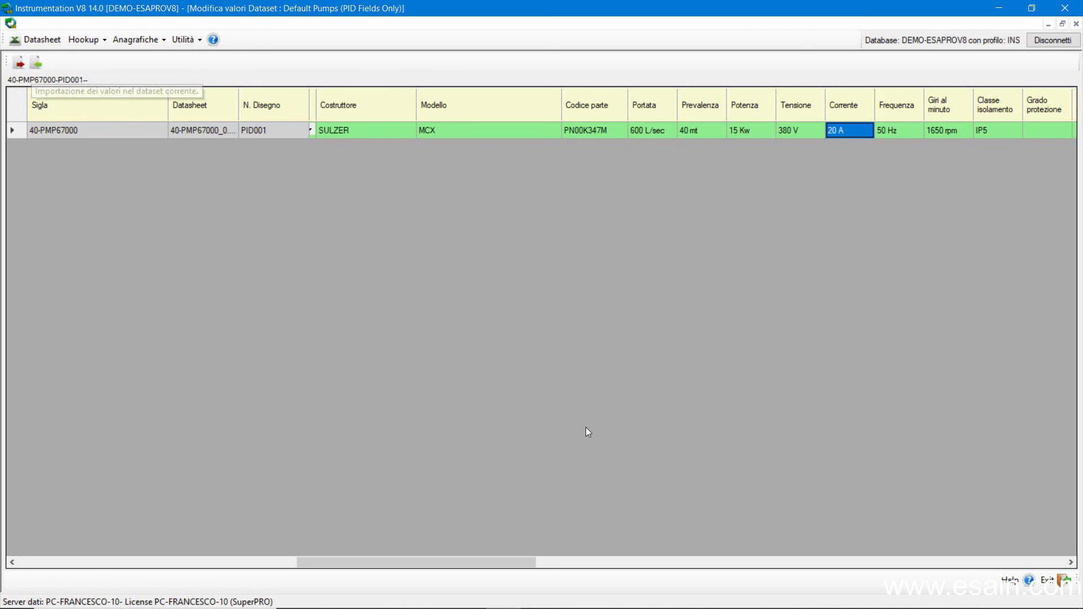
click(1052, 582)
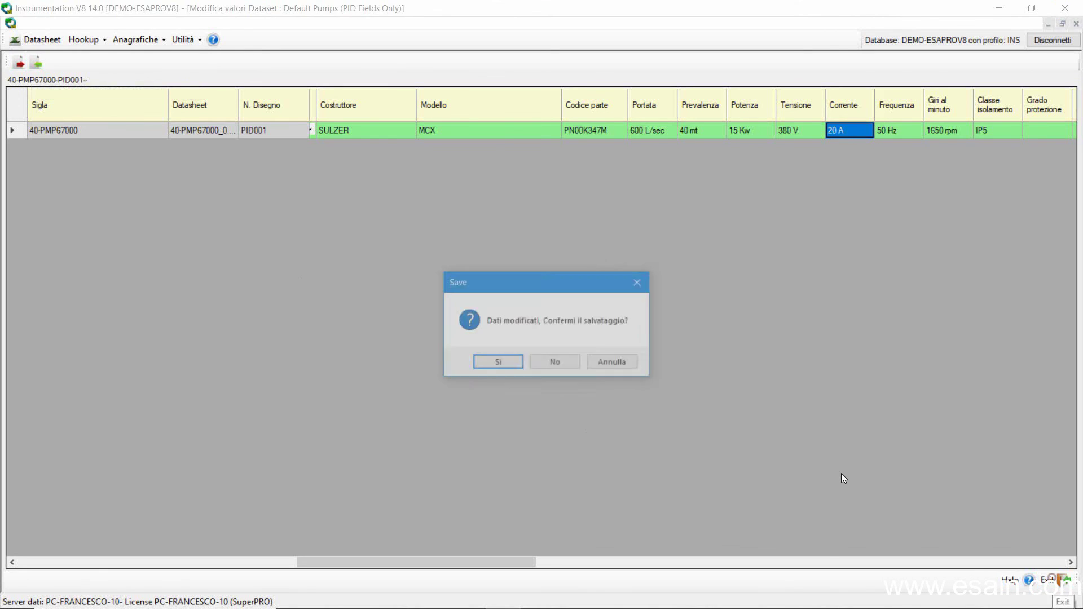
click(510, 366)
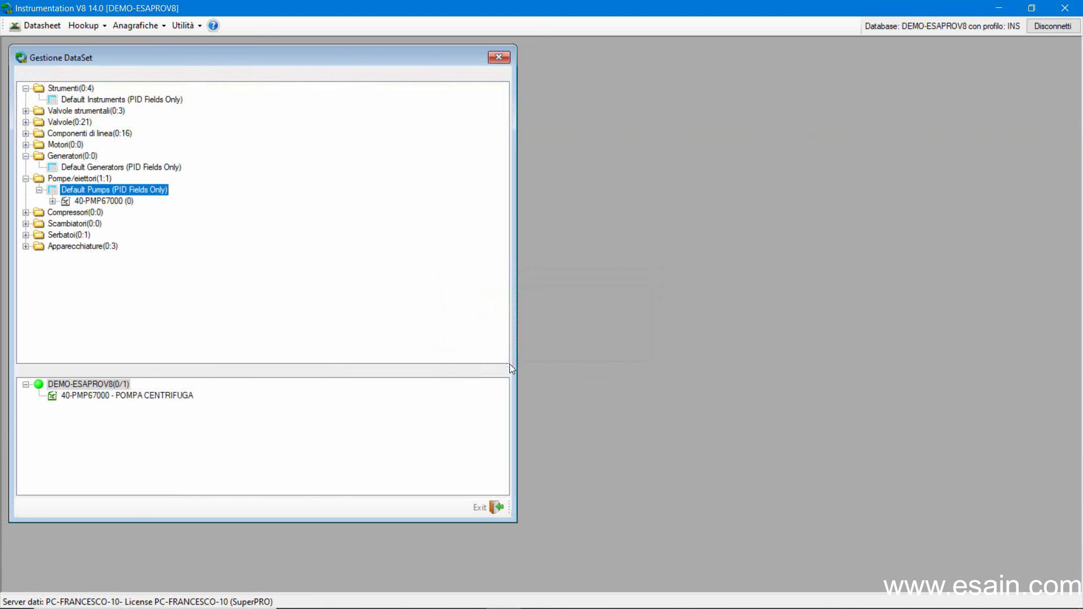
click(112, 202)
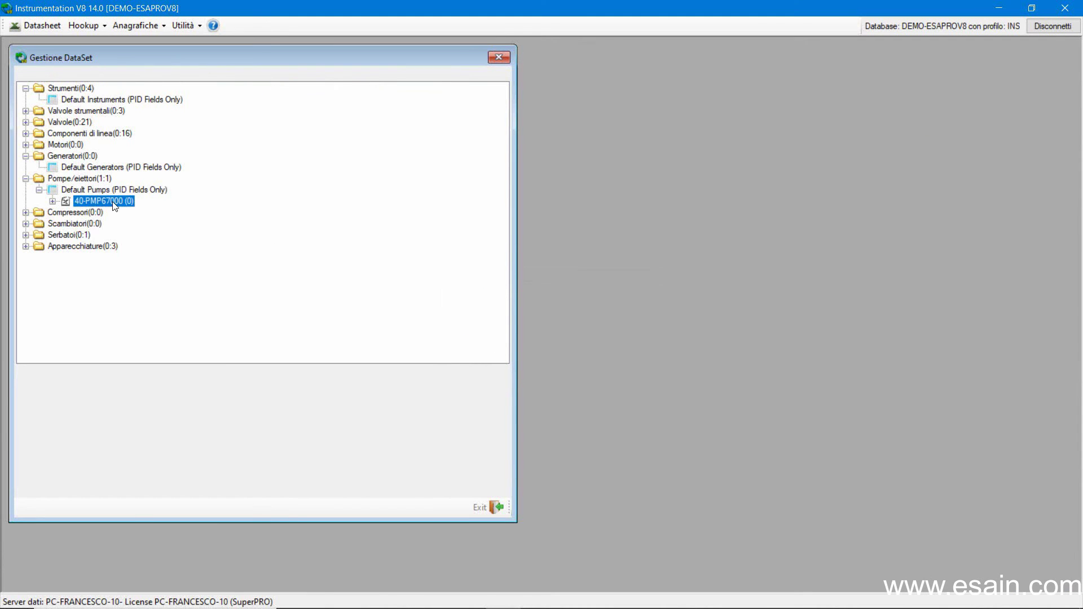
right_click(113, 201)
Publish the 40-PMP67000 datasheet to Excel and acknowledge the success message
click(163, 266)
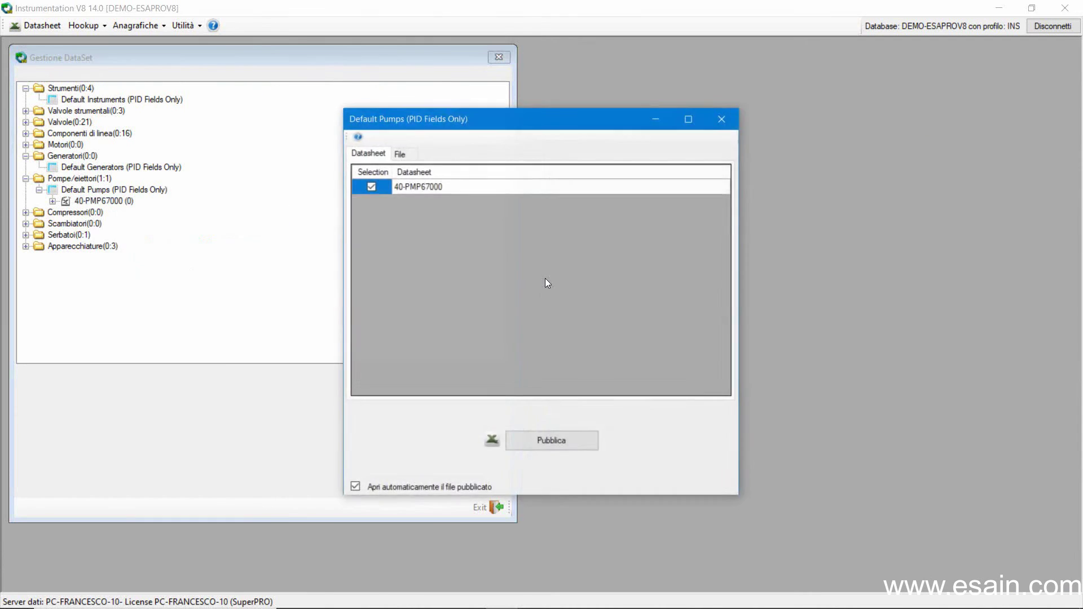
click(564, 441)
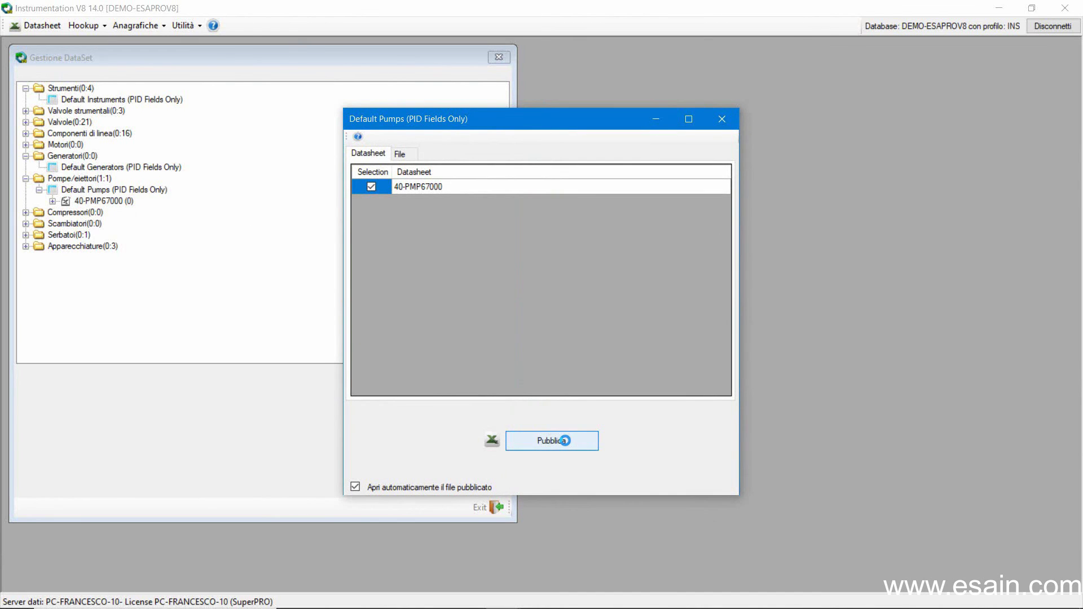
click(611, 364)
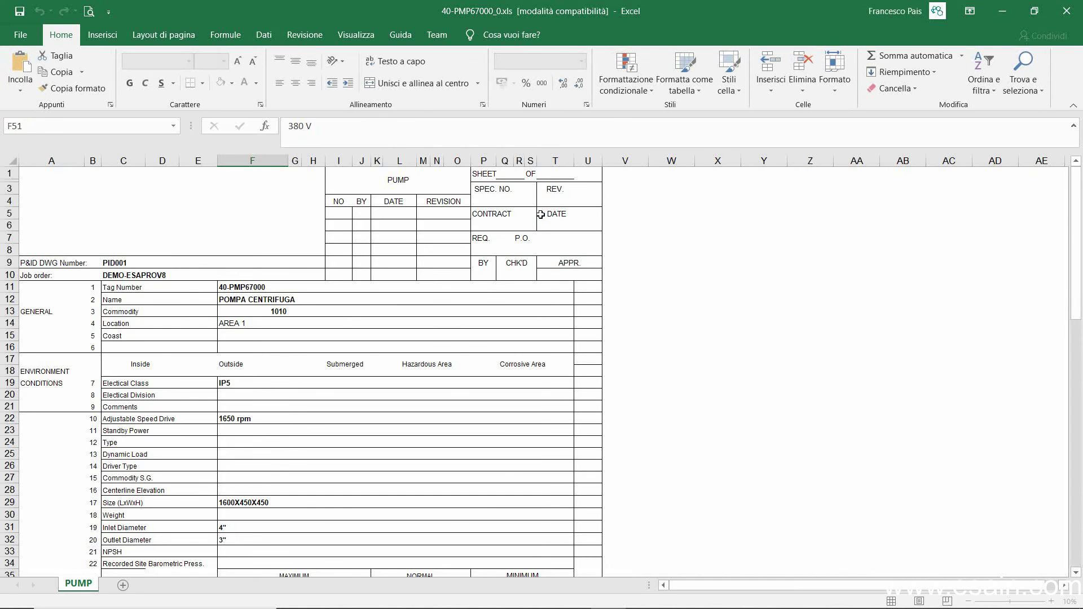
Verify cell F52 of the Excel datasheet shows 20 A, then close Excel
scroll(306, 345, down, 4)
scroll(306, 345, down, 1)
scroll(306, 345, down, 4)
scroll(253, 422, down, 1)
click(246, 419)
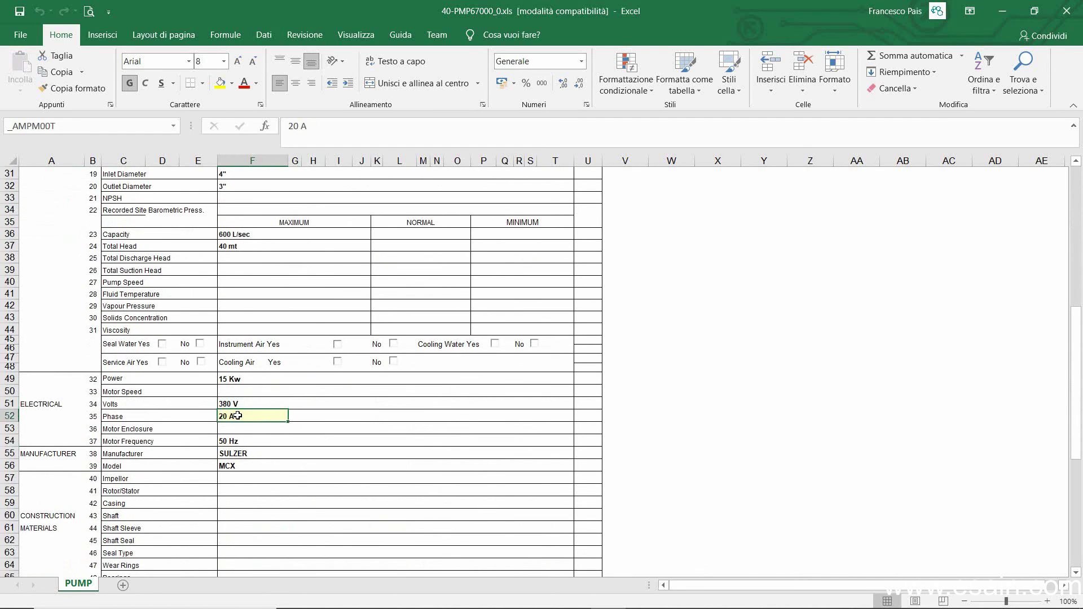
click(1066, 10)
Close the publish dialog and Gestione DataSet, and minimize Instrumentation to reach AutoCAD
click(722, 118)
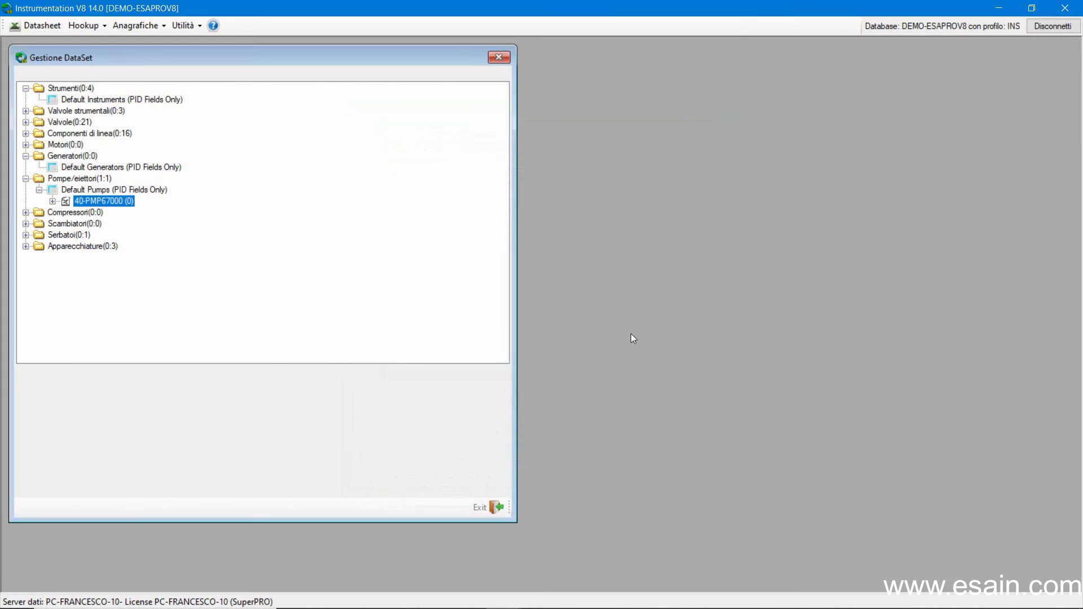
click(489, 506)
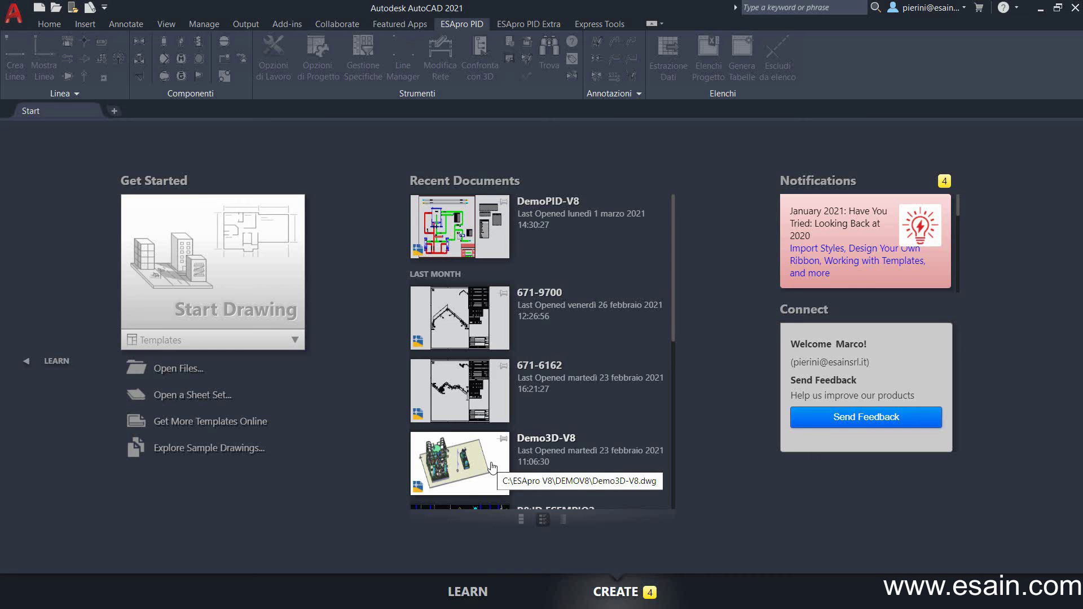
click(998, 7)
Open DemoPID-V8, accept AGGIORNAMENTO DATI, and close the log listing 40-PMP67000 as modified
click(463, 224)
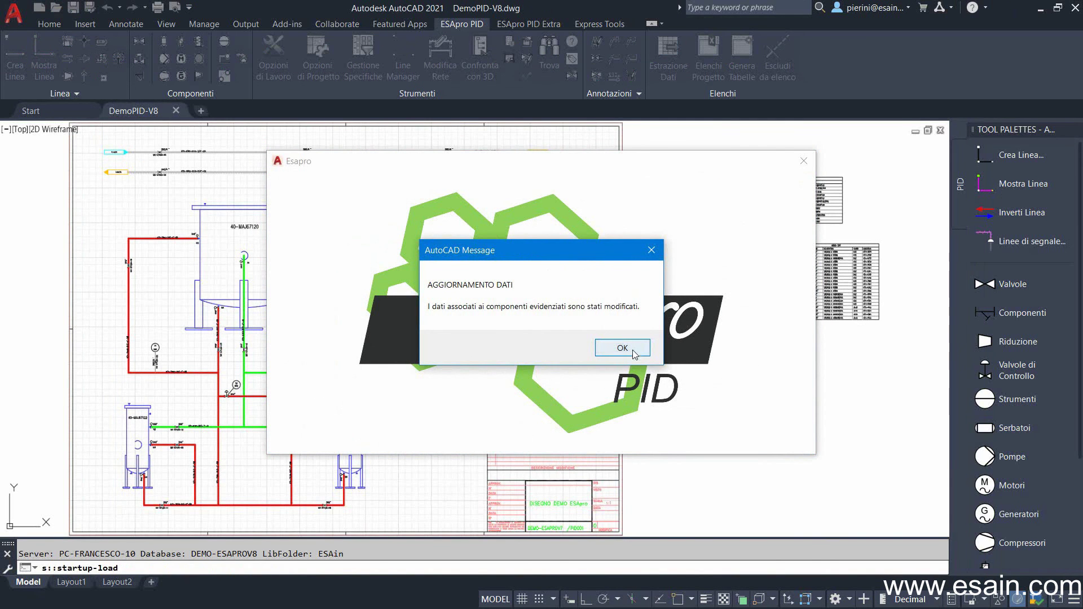
click(625, 348)
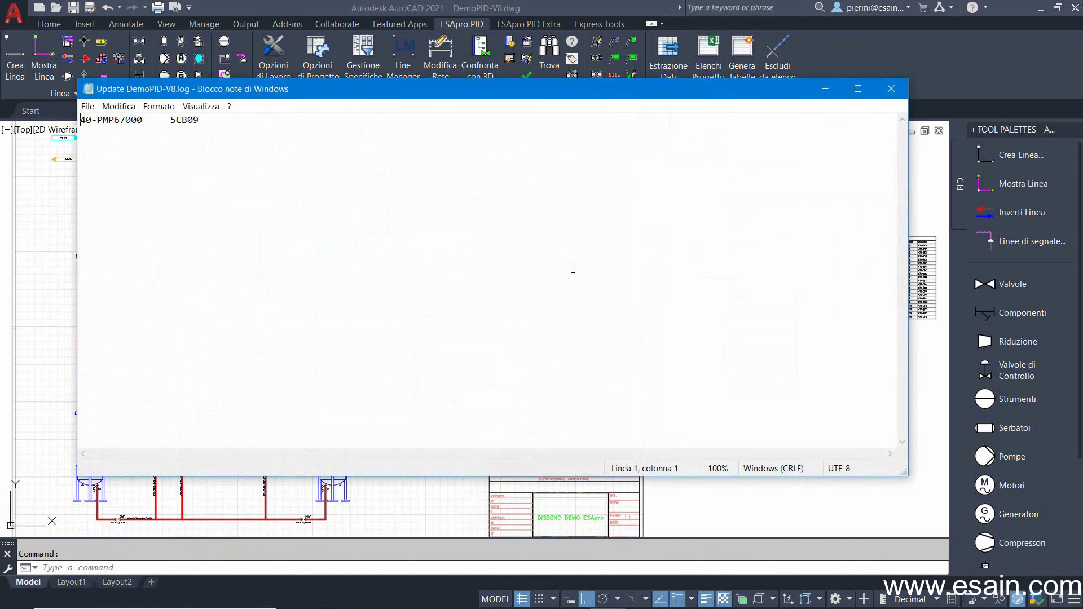
drag(170, 120, 72, 123)
click(891, 89)
Center the pump table and review 40-PMP67000's values in its linked Excel datasheet
scroll(457, 259, up, 3)
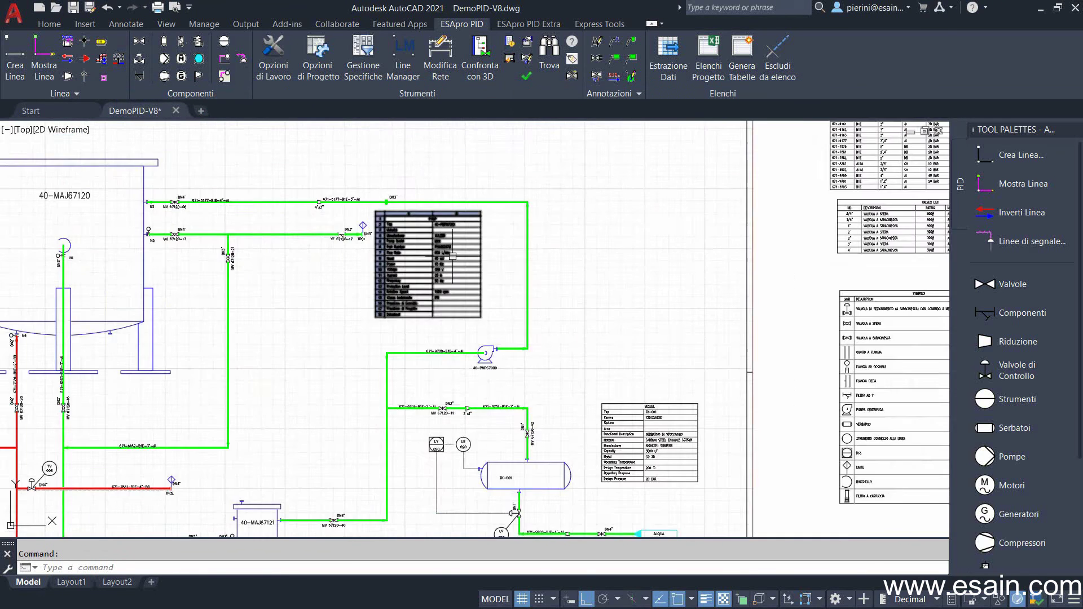
scroll(451, 257, up, 3)
middle_drag(536, 259, 508, 300)
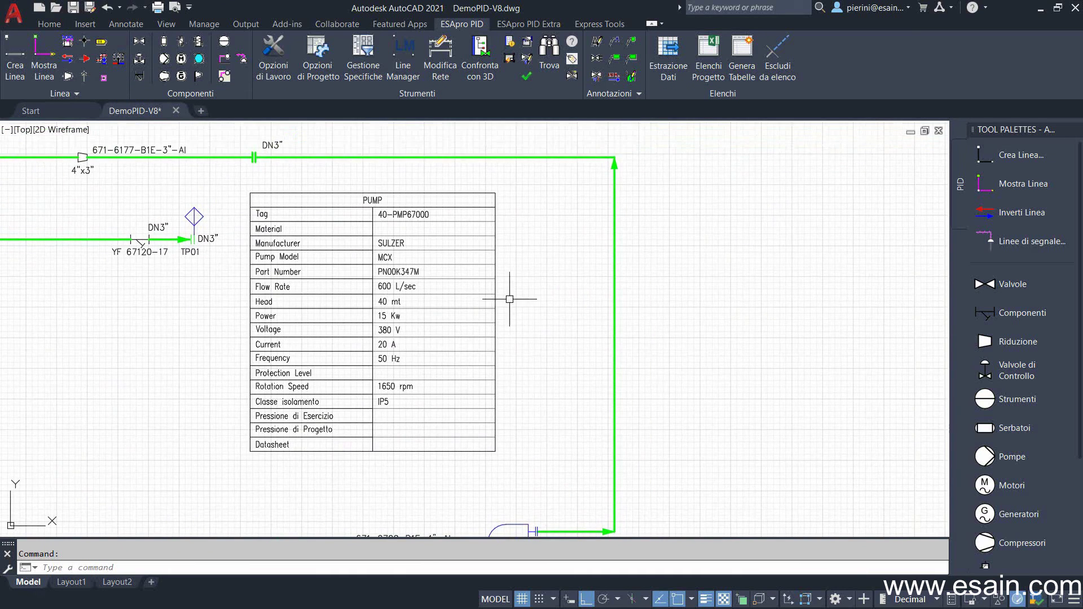
middle_drag(542, 365, 533, 306)
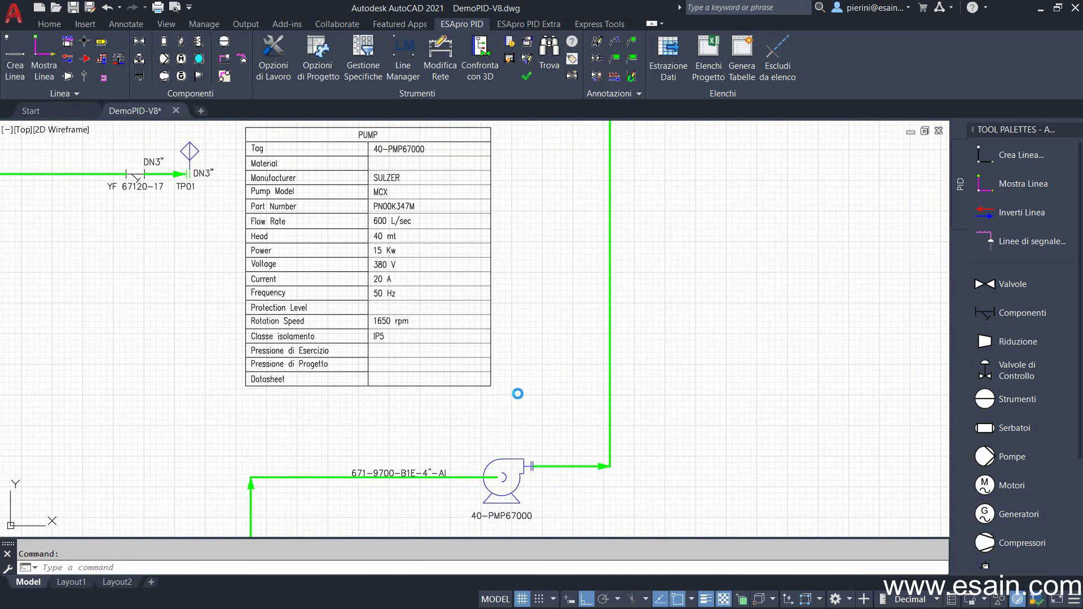
click(502, 293)
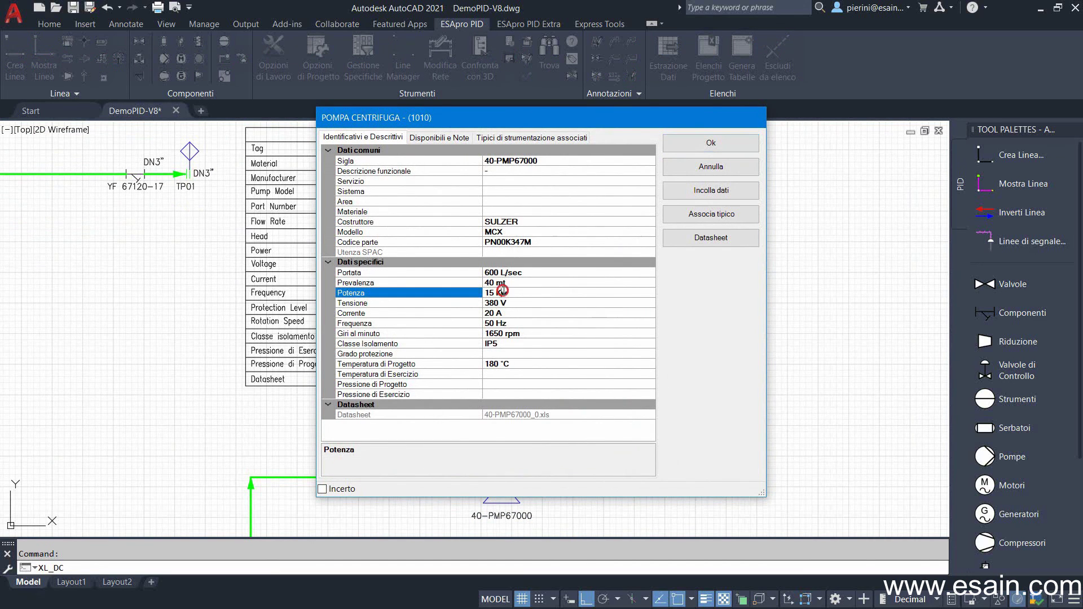
click(501, 323)
click(564, 415)
click(717, 239)
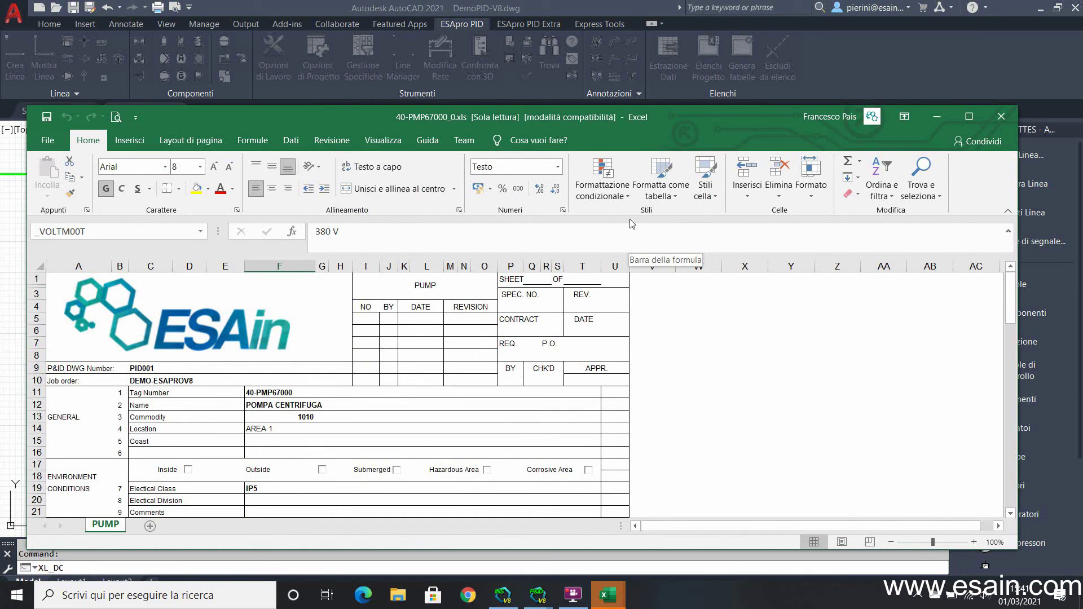
click(446, 355)
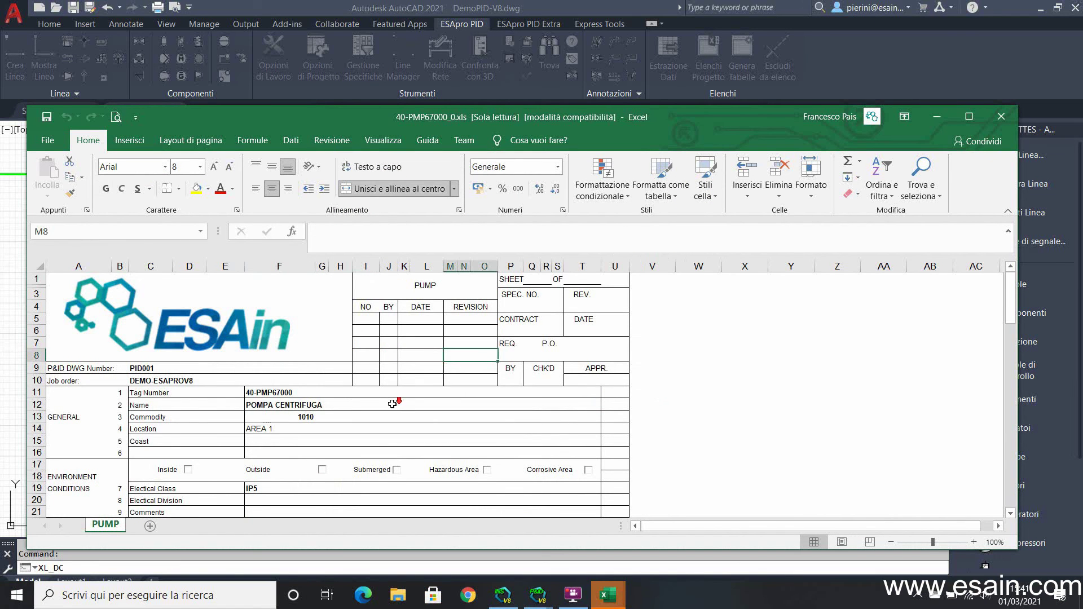
scroll(392, 404, down, 6)
scroll(392, 403, up, 6)
click(1002, 115)
Set pump 40-PMP67000's Classe Isolamento to IP6 and Servizio to ASP
click(519, 313)
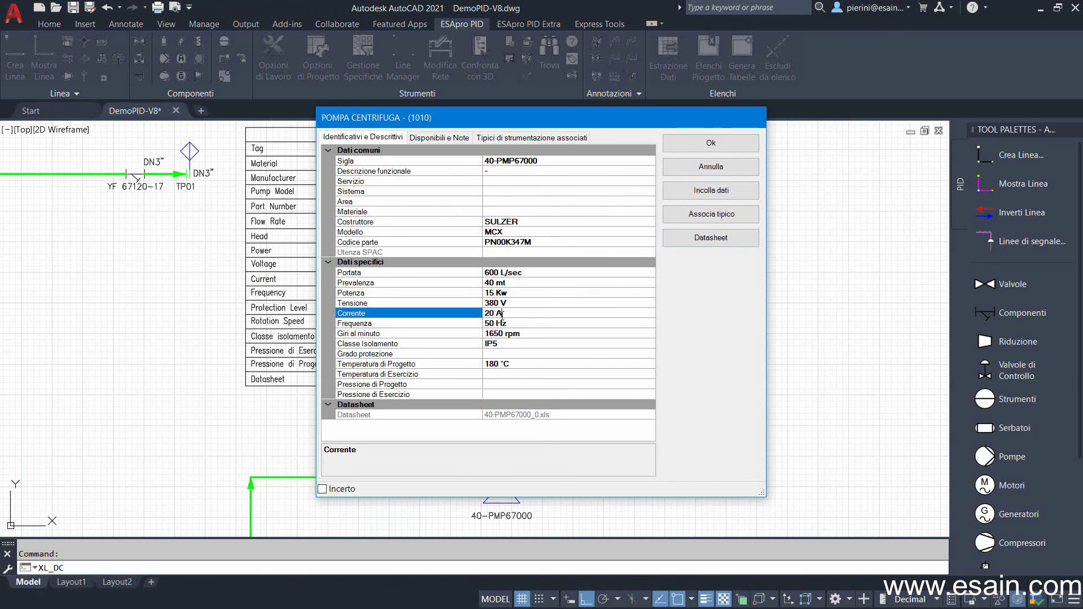
click(494, 332)
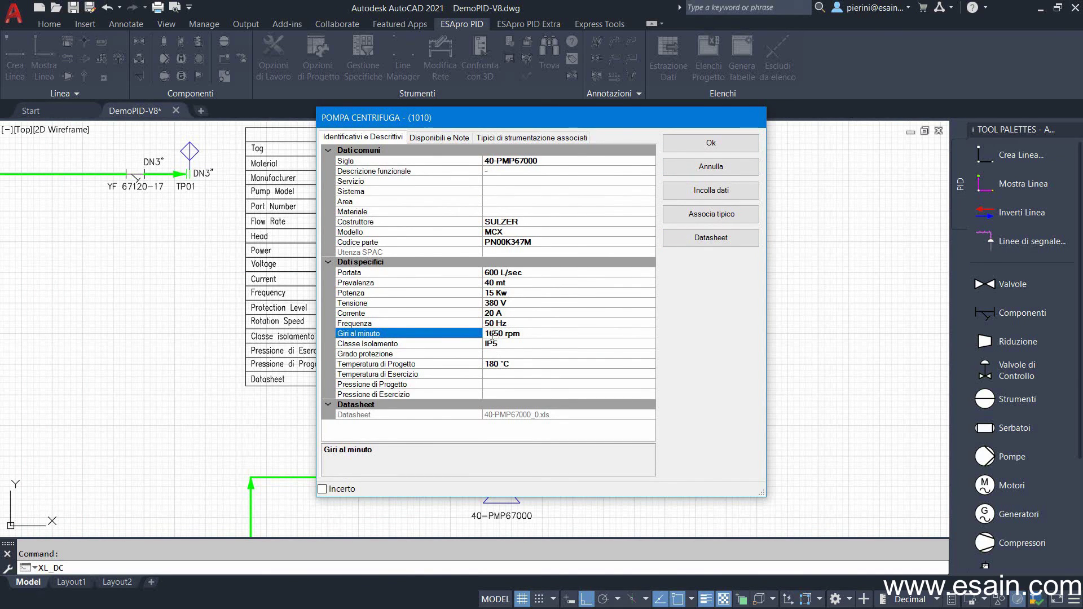
click(499, 344)
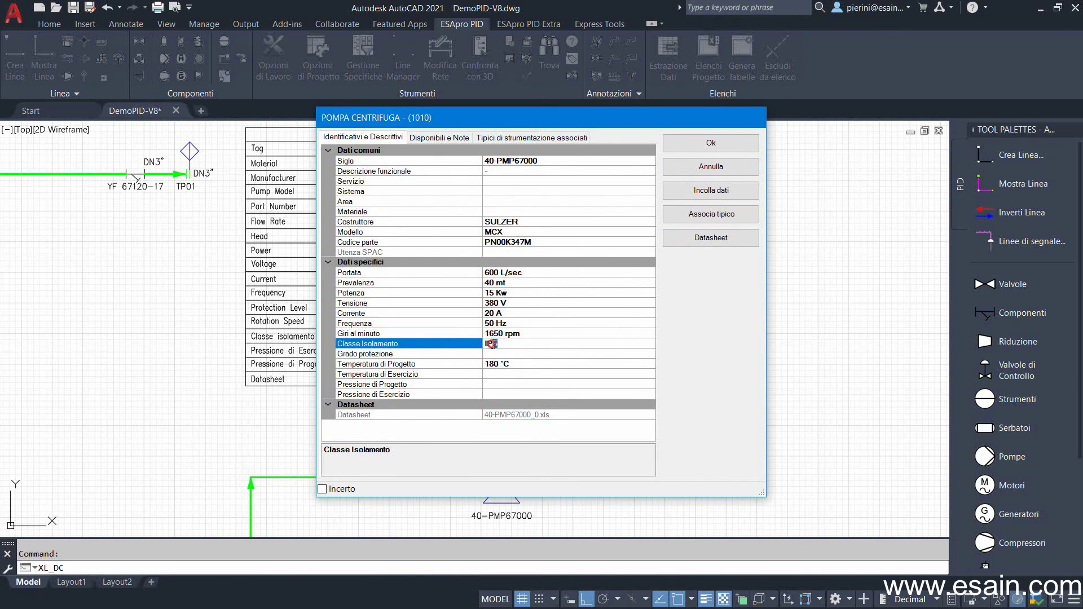
click(519, 181)
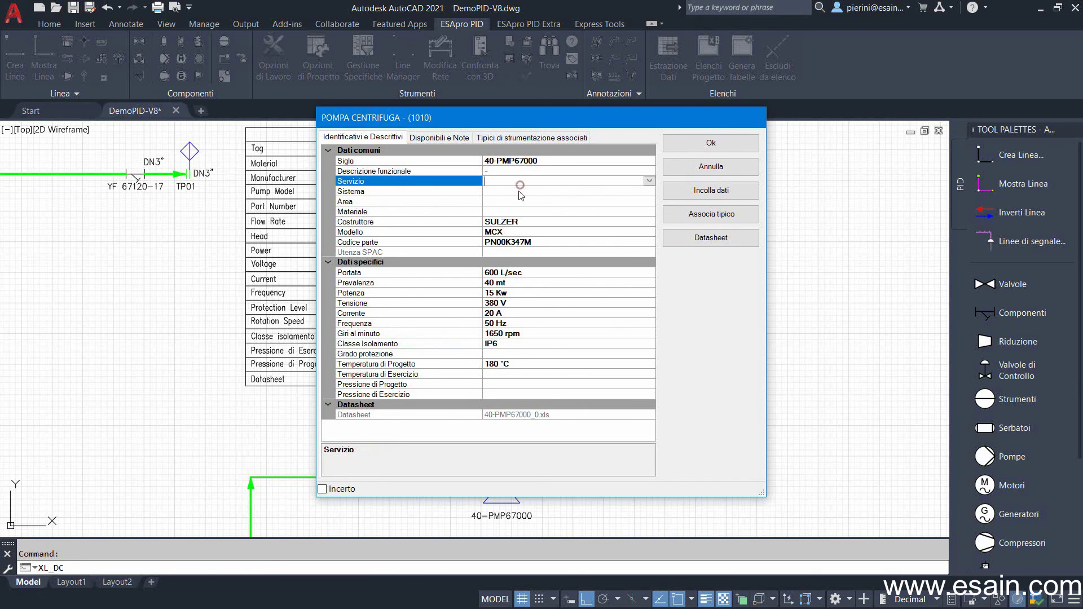
click(649, 181)
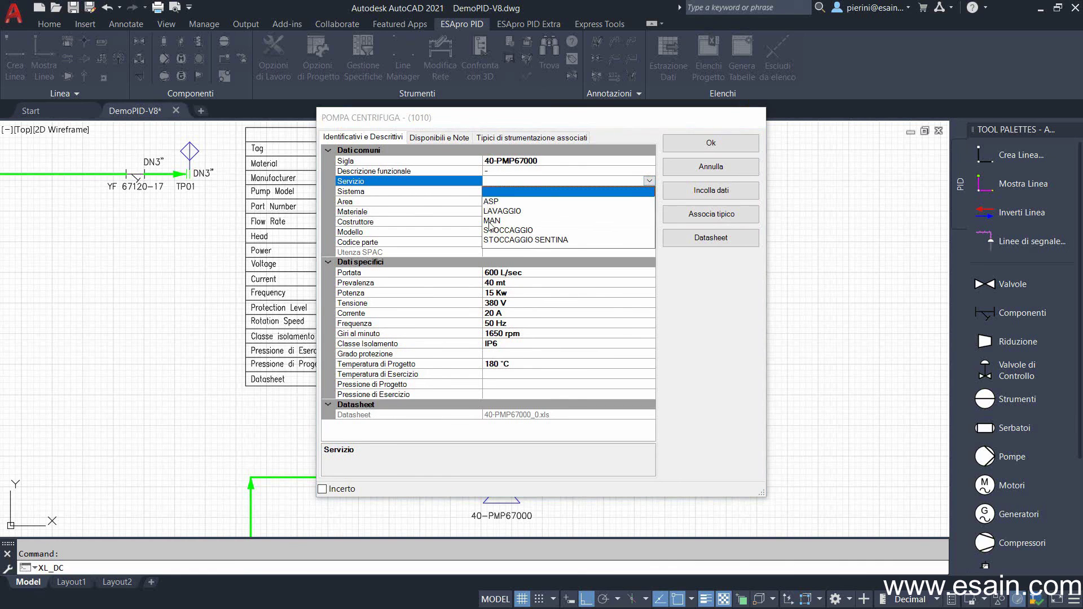
click(491, 203)
click(707, 144)
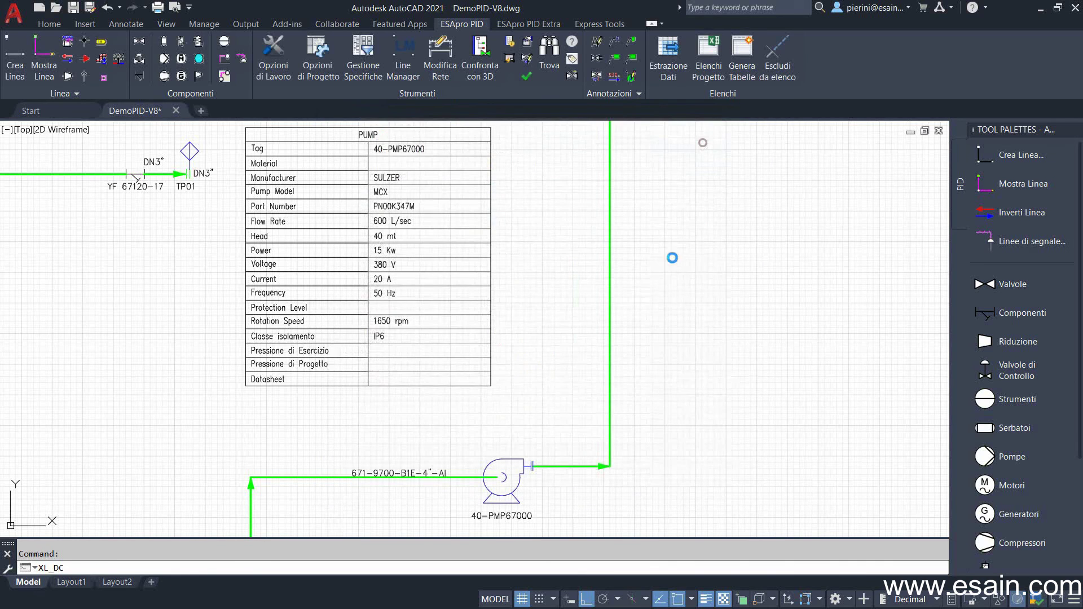
Zoom to extents, run Estrazione Dati to the database, then save and close DemoPID-V8.dwg
middle_click(710, 178)
middle_click(710, 178)
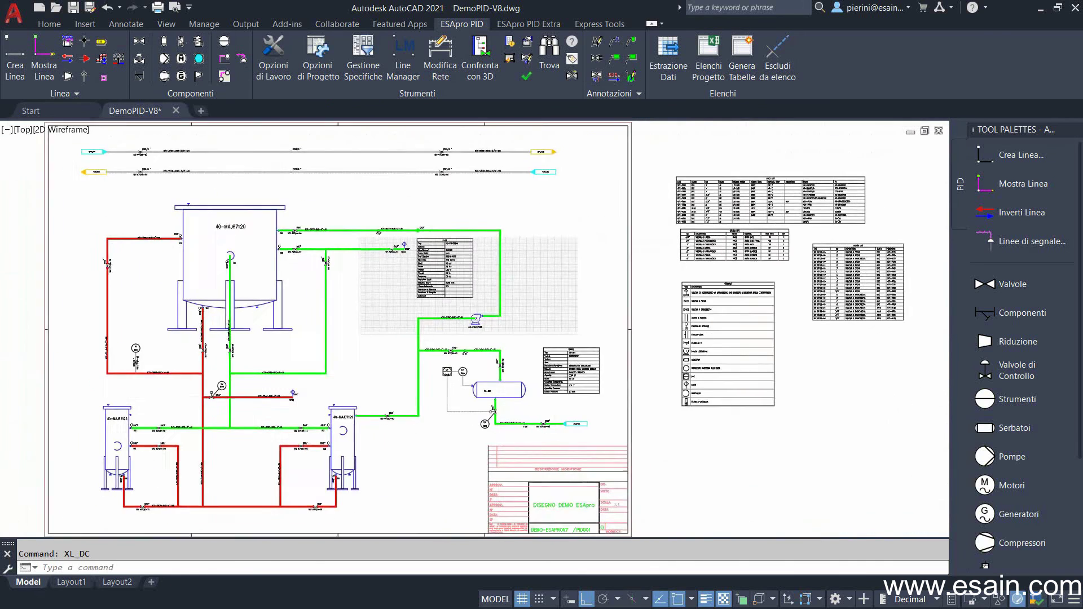
click(665, 55)
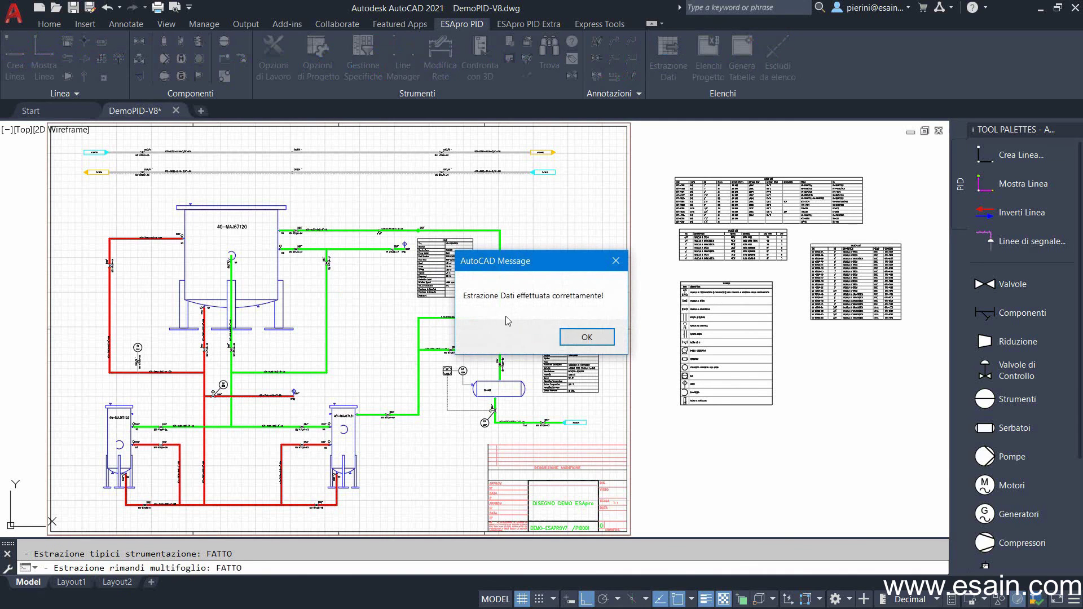
click(592, 336)
click(176, 111)
click(509, 343)
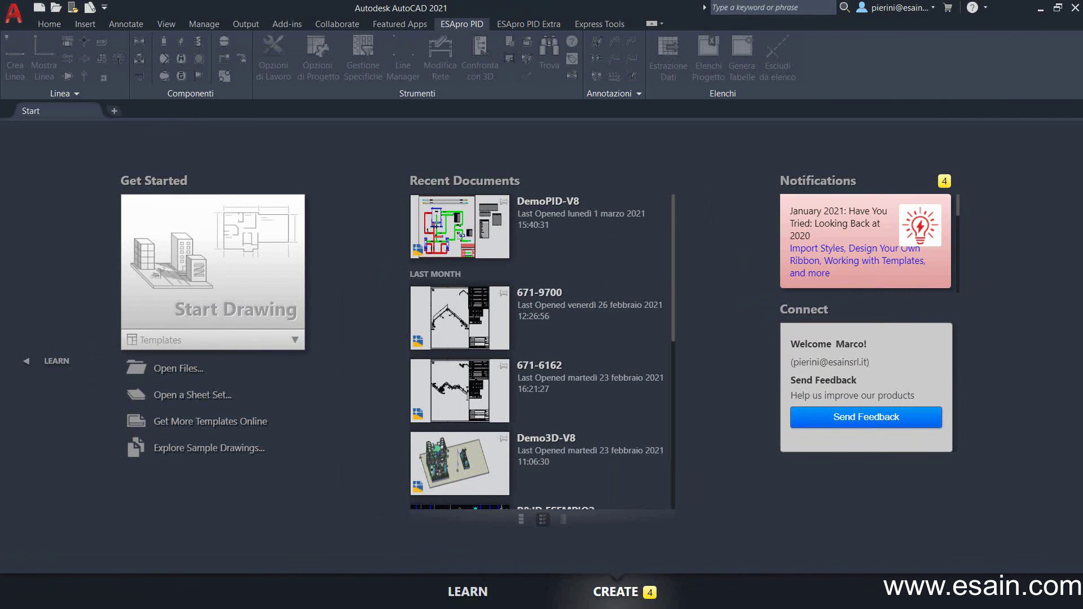
In Datasheet, expand Pompe/eiettori > Default Pumps (PID Fields Only) and right-click 40-PMP67000
click(1041, 8)
click(41, 26)
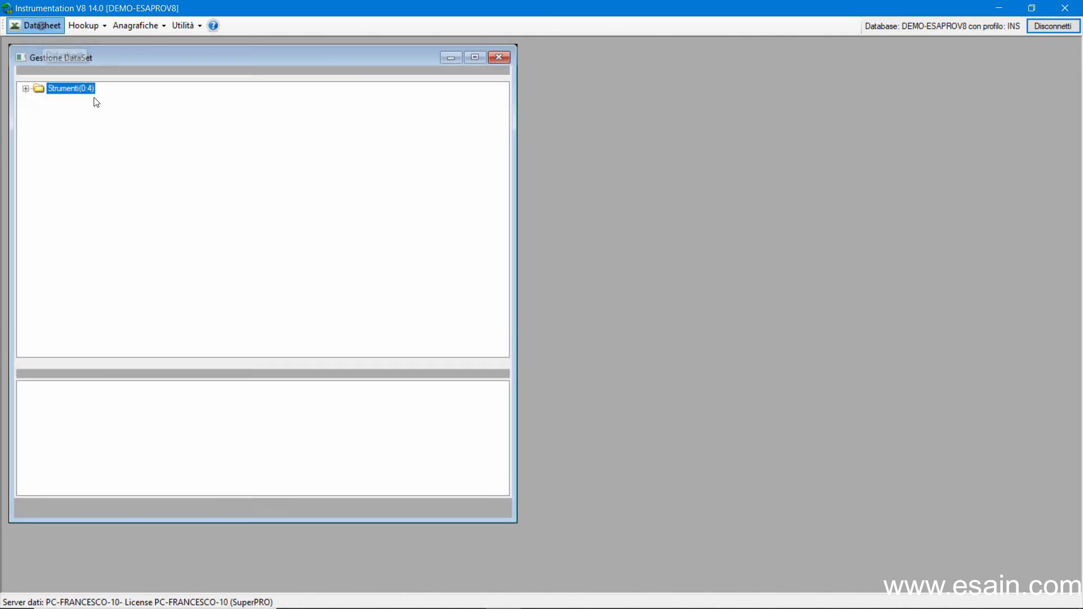
click(94, 156)
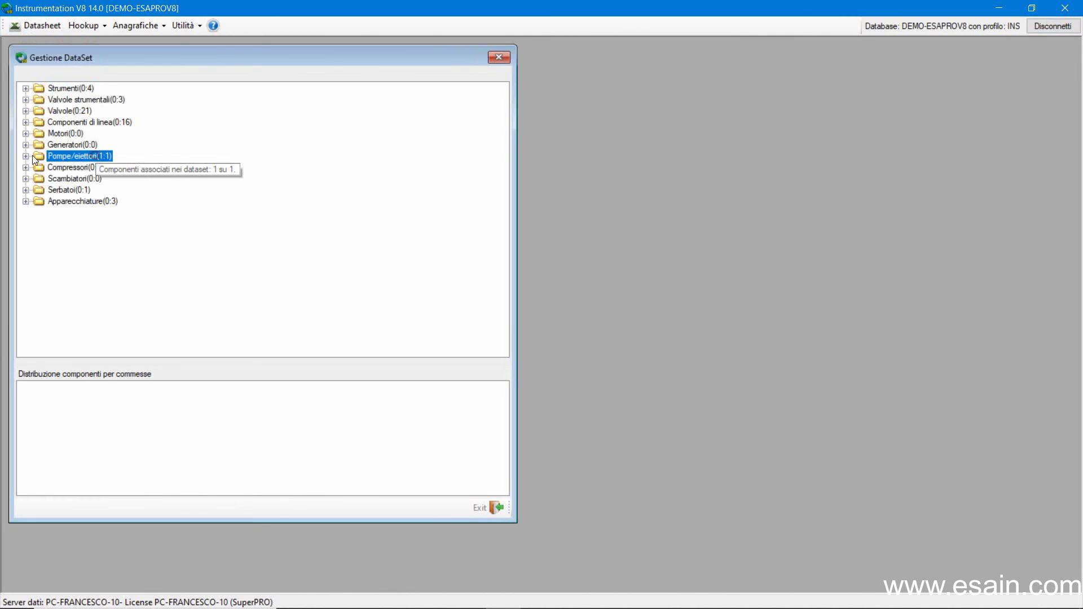
click(26, 156)
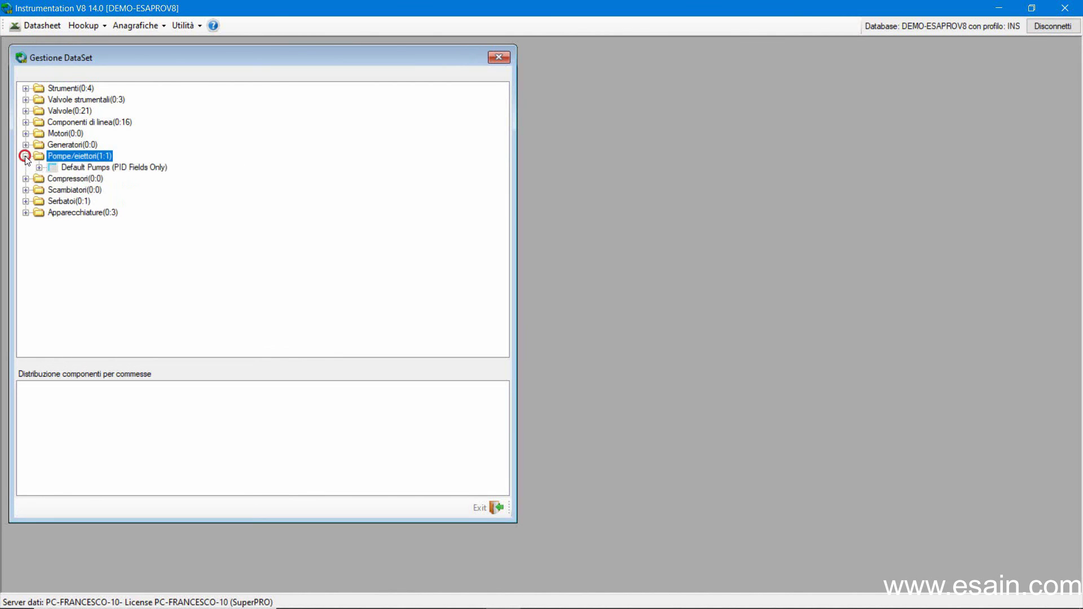
click(58, 168)
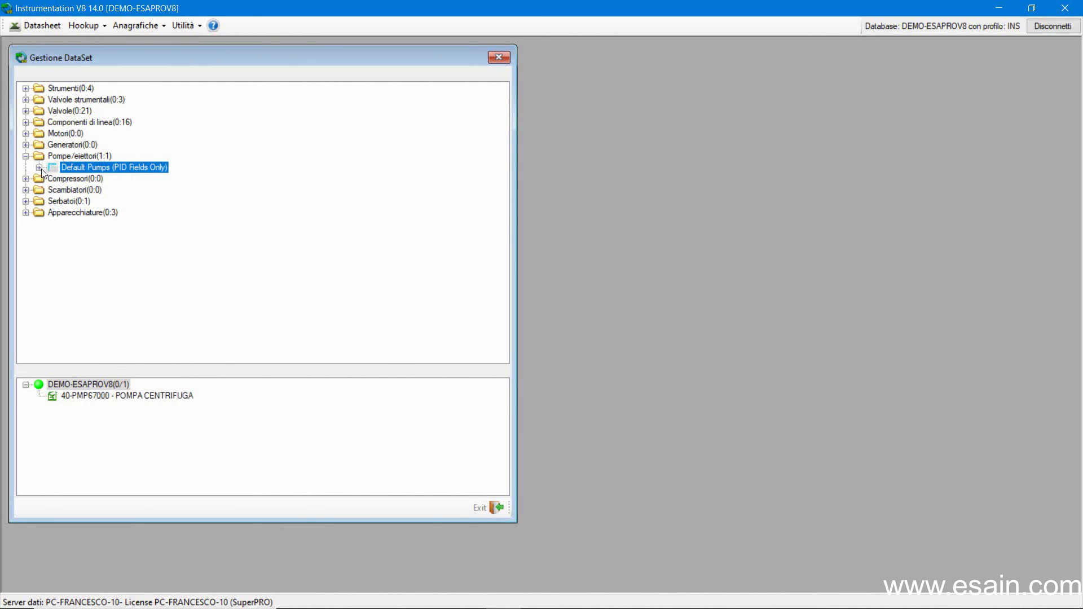
click(39, 168)
click(90, 179)
right_click(75, 178)
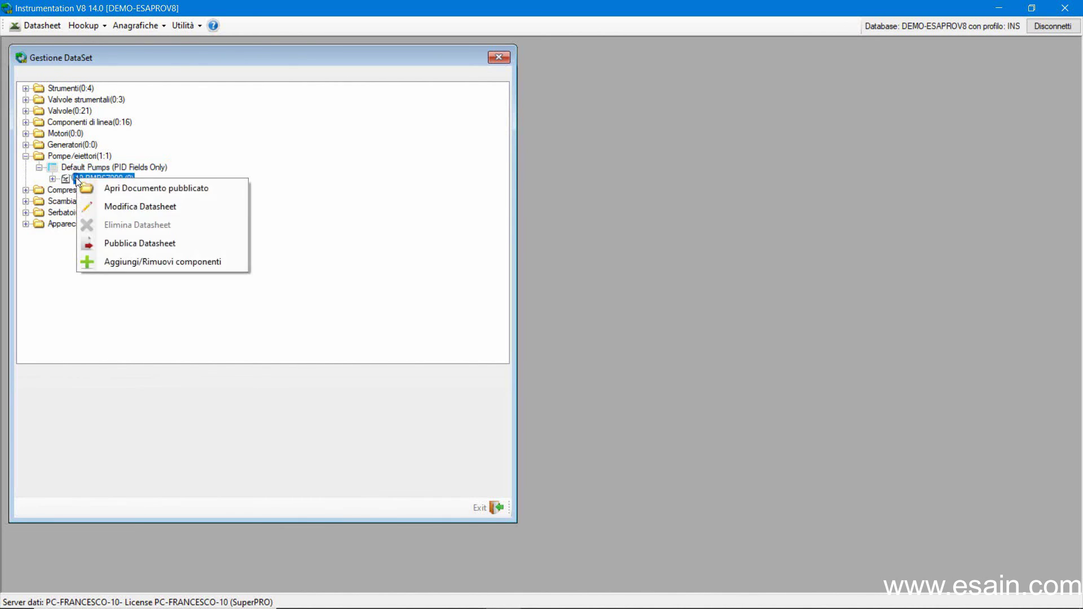
Publish the 40-PMP67000 datasheet via Pubblica Datasheet and acknowledge the success message
click(116, 244)
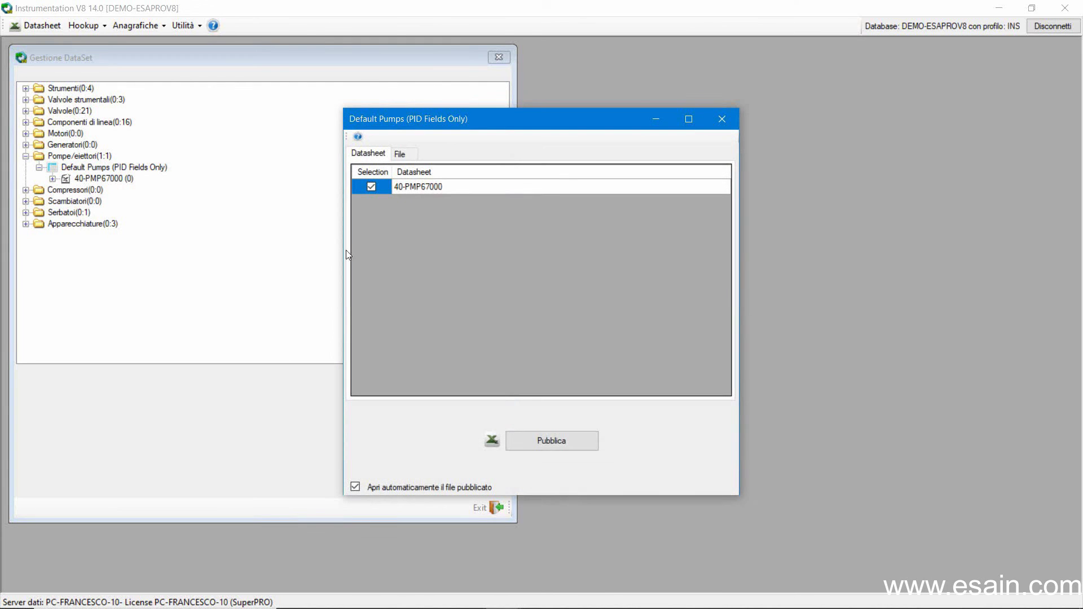
click(530, 442)
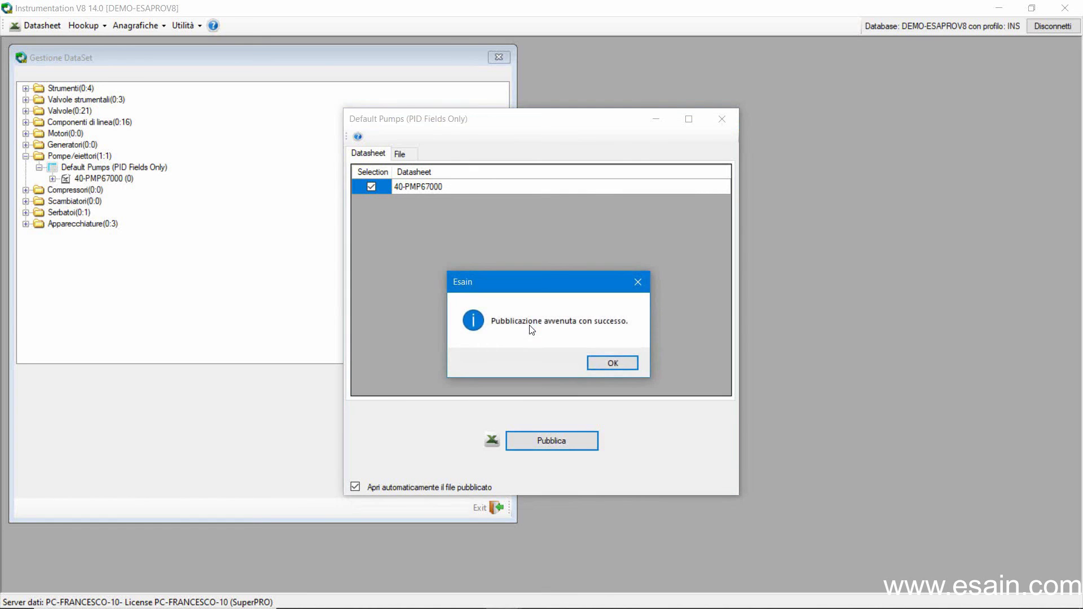
click(599, 362)
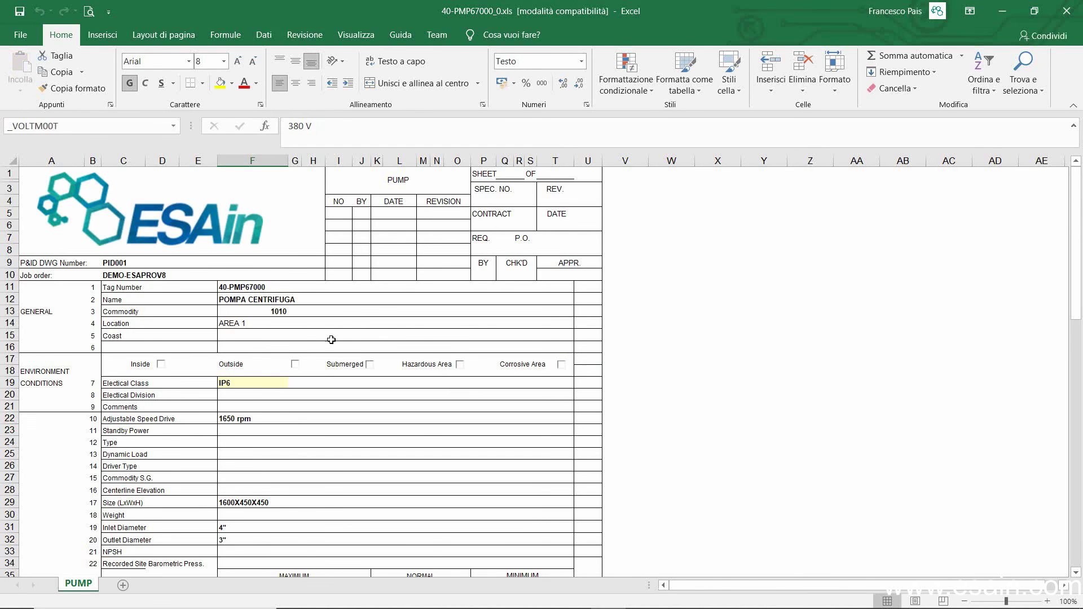
Verify cell F19 in Excel shows Electrical Class IP6, then close Excel and the publish window
scroll(316, 337, down, 2)
scroll(305, 336, down, 4)
scroll(303, 336, down, 2)
scroll(301, 335, down, 1)
scroll(301, 336, down, 1)
scroll(301, 335, down, 3)
scroll(301, 336, up, 4)
scroll(301, 335, up, 6)
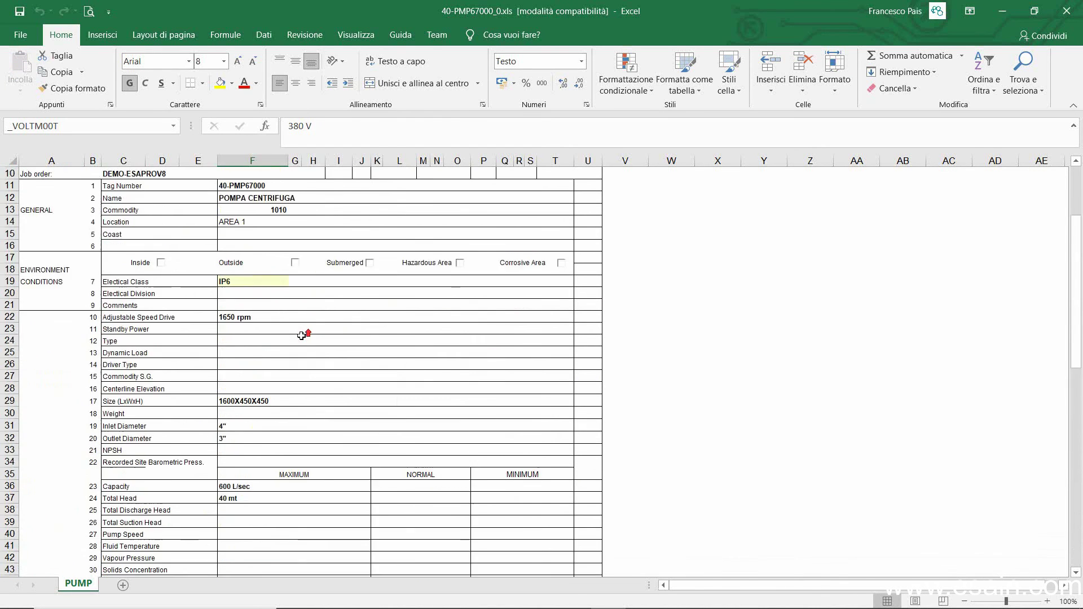
scroll(276, 326, up, 2)
click(239, 357)
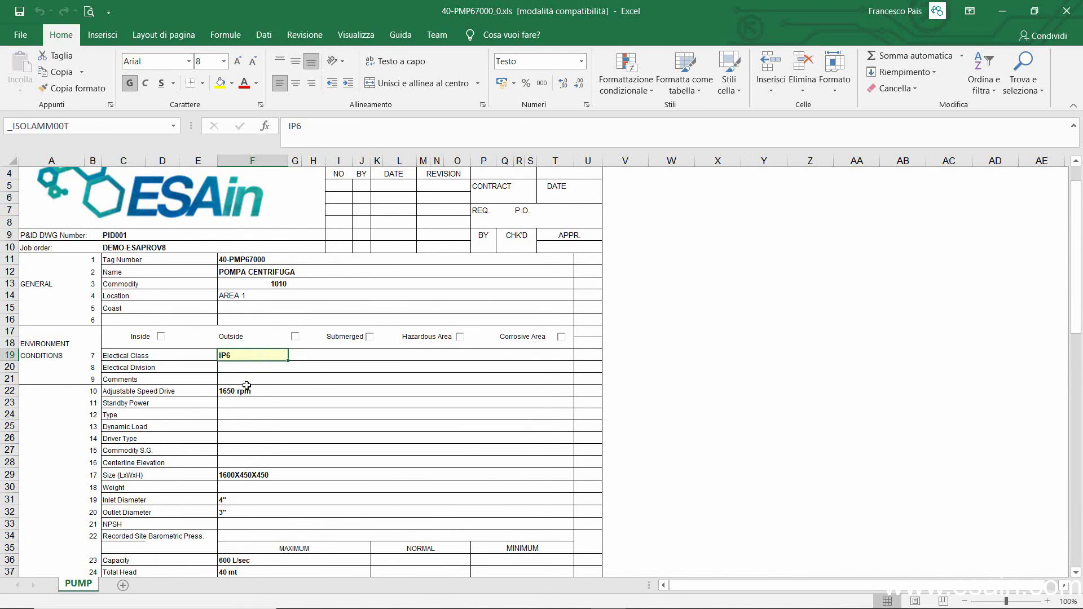
click(1068, 11)
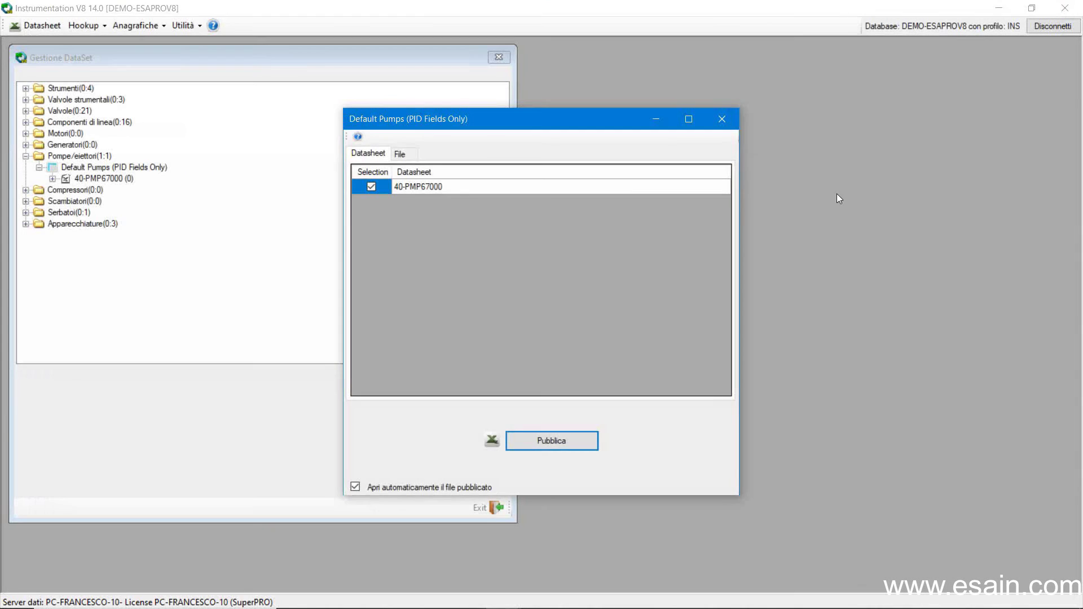
click(724, 120)
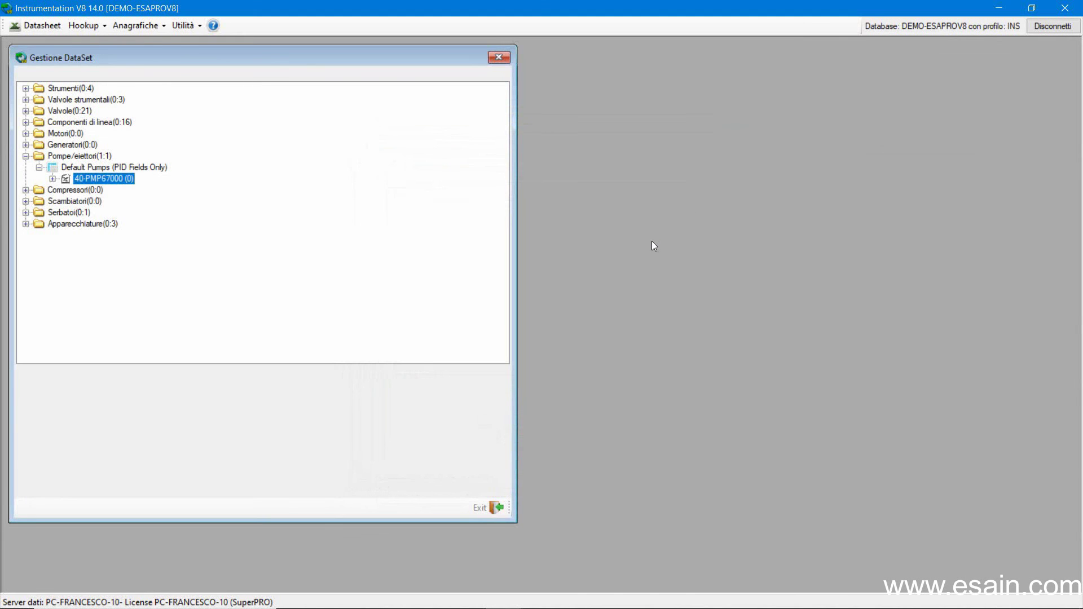